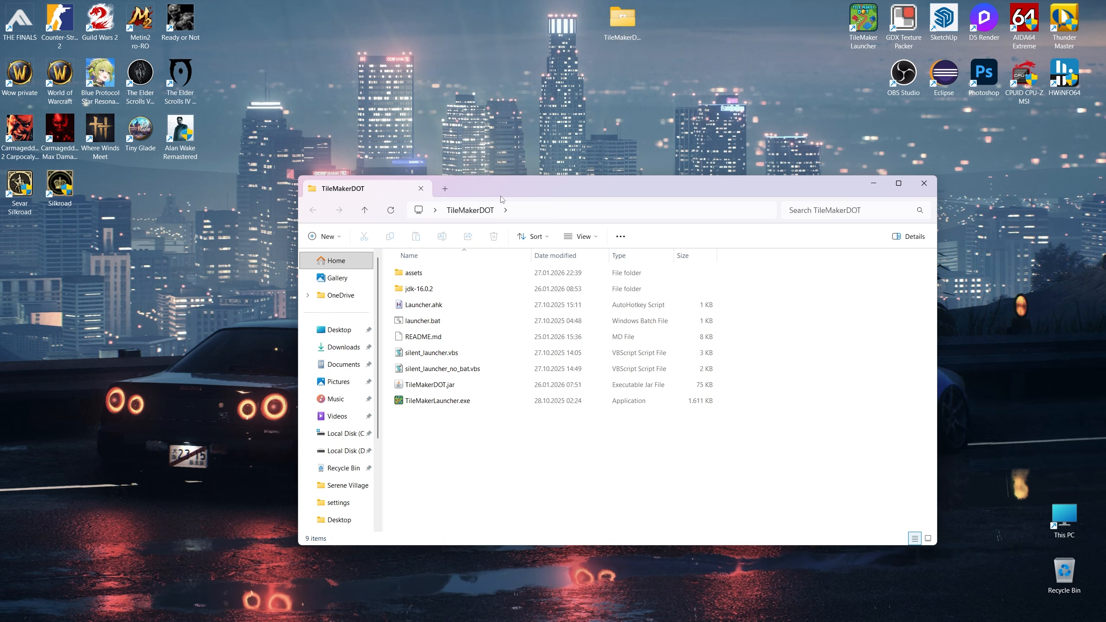
Open README.md from the TileMakerDOT folder in Notepad++, skim through its sections, and close it.
{"action": "left_click", "coordinate": [421, 339]}
{"action": "right_click", "coordinate": [421, 340]}
{"action": "left_click", "coordinate": [474, 265]}
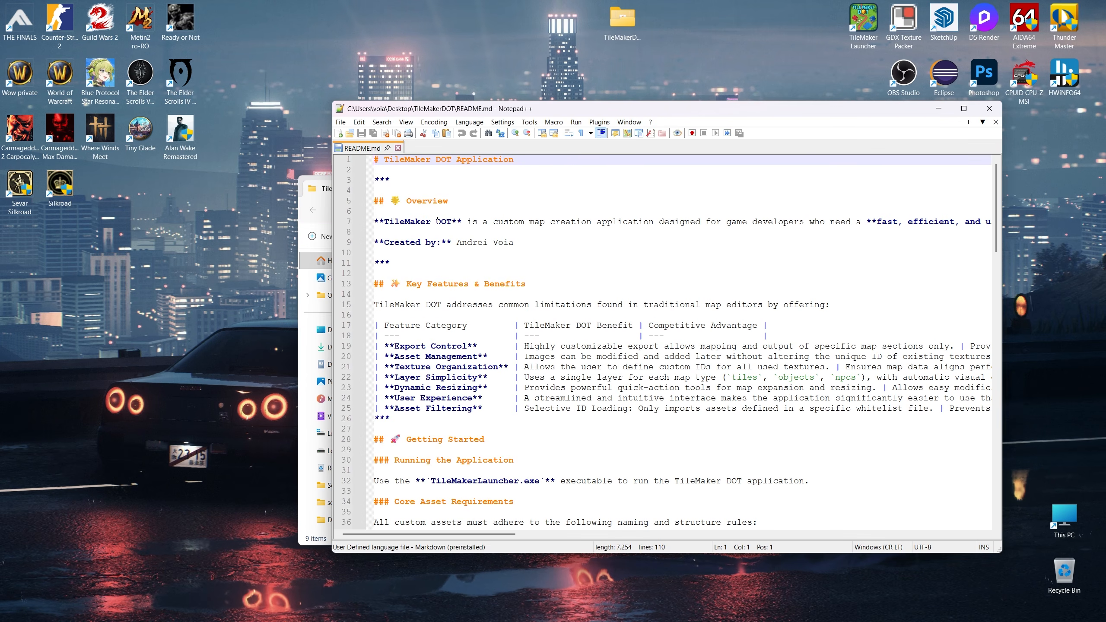
{"action": "scroll", "coordinate": [396, 208], "scroll_direction": "down", "scroll_amount": 9}
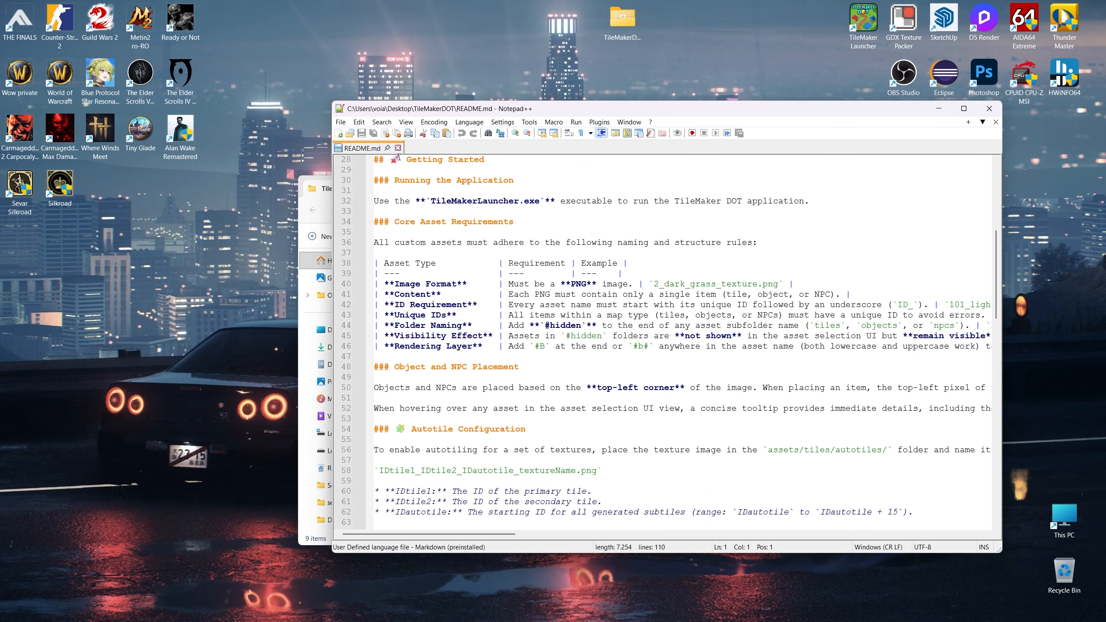
{"action": "left_click", "coordinate": [397, 148]}
{"action": "left_click", "coordinate": [990, 108]}
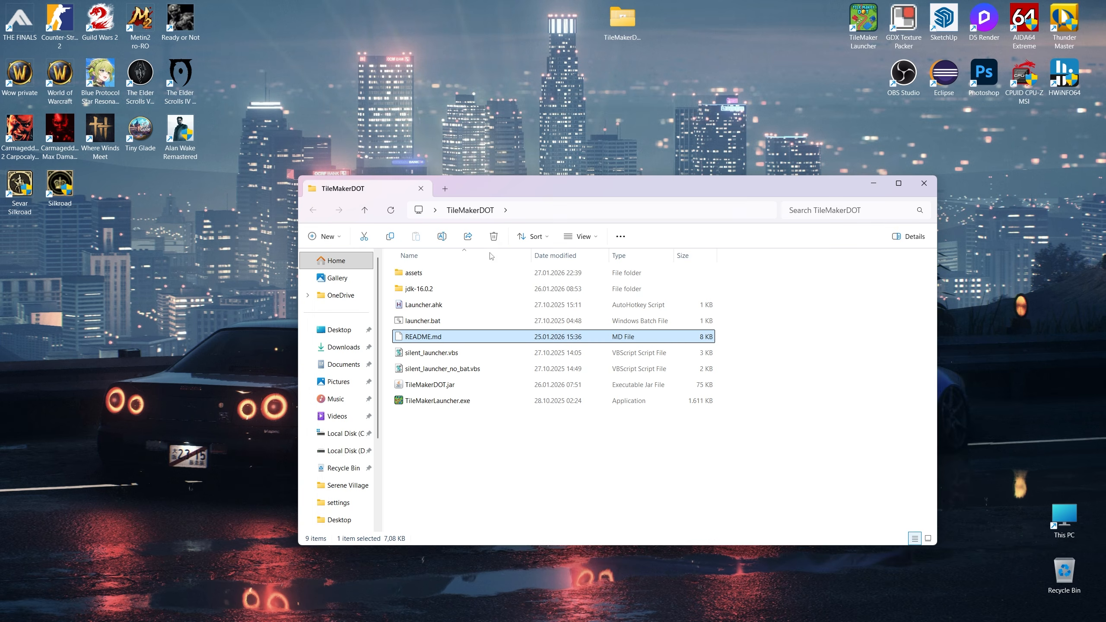
Launch TileMakerLauncher.exe and place the Map Dimensions and Settings dialog beside the file window.
{"action": "left_click", "coordinate": [467, 403]}
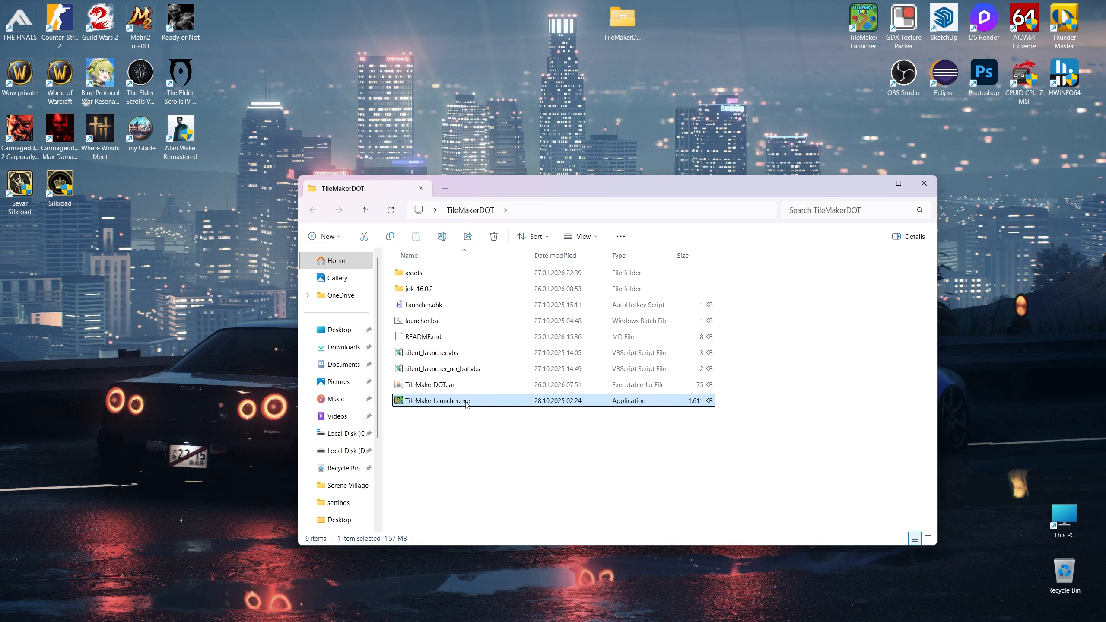
{"action": "double_click", "coordinate": [860, 42]}
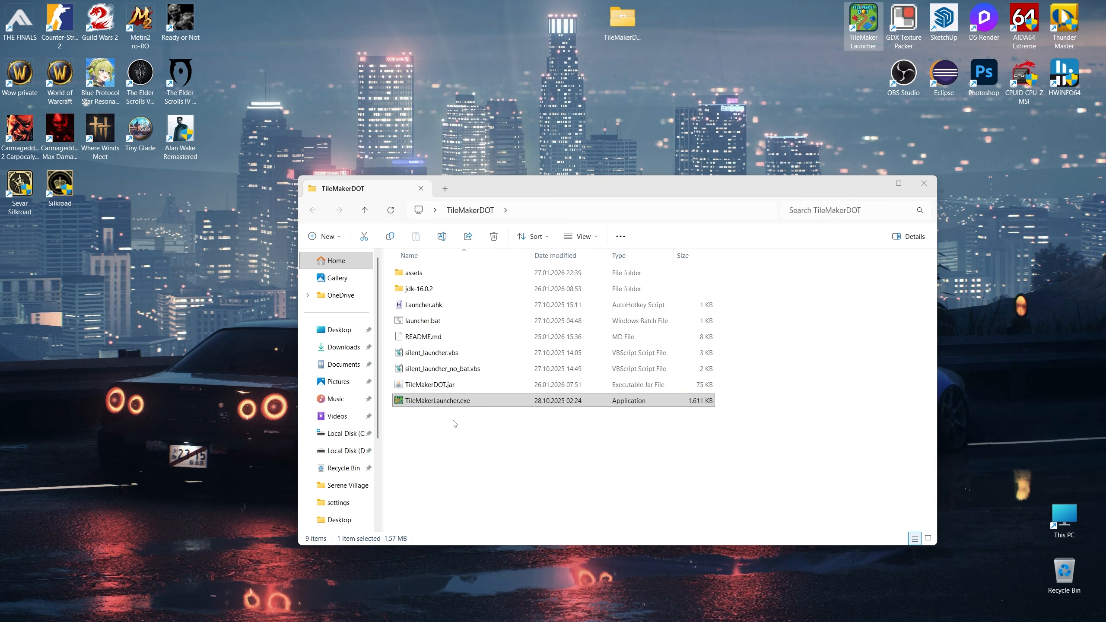
{"action": "left_click", "coordinate": [430, 405]}
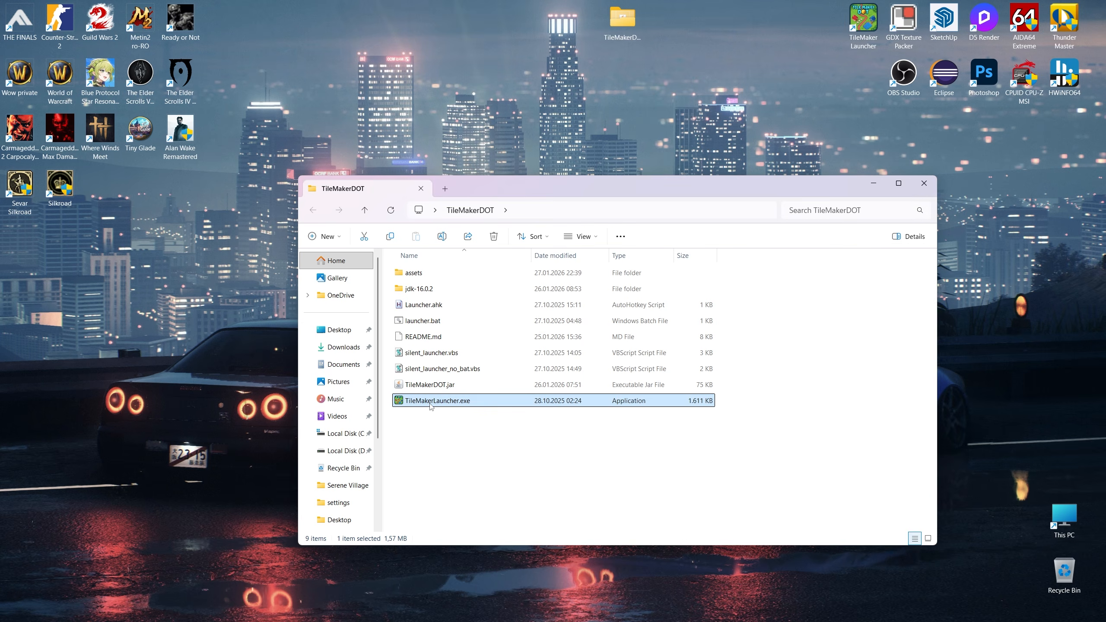
{"action": "left_click_drag", "start_coordinate": [538, 227], "coordinate": [158, 242]}
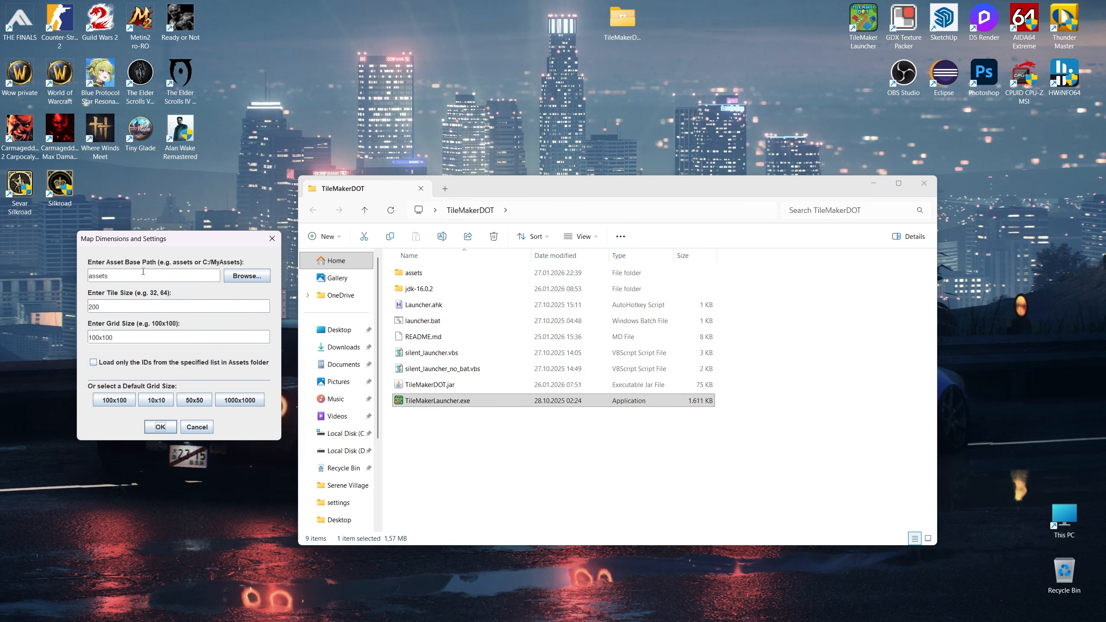
Examine the asset base path, tile size and grid size fields in the Map Dimensions and Settings dialog.
{"action": "double_click", "coordinate": [92, 276]}
{"action": "left_click_drag", "start_coordinate": [104, 307], "coordinate": [88, 338]}
{"action": "left_click", "coordinate": [121, 338]}
{"action": "double_click", "coordinate": [122, 338]}
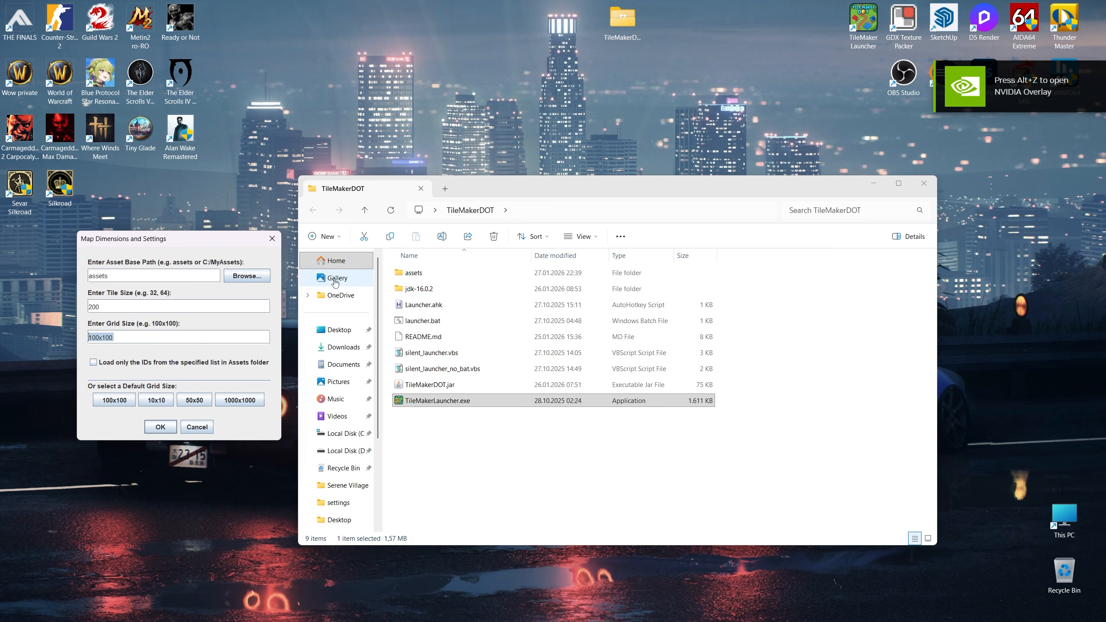
Browse from the TileMakerDOT folder into assets and open its settings folder.
{"action": "double_click", "coordinate": [417, 277]}
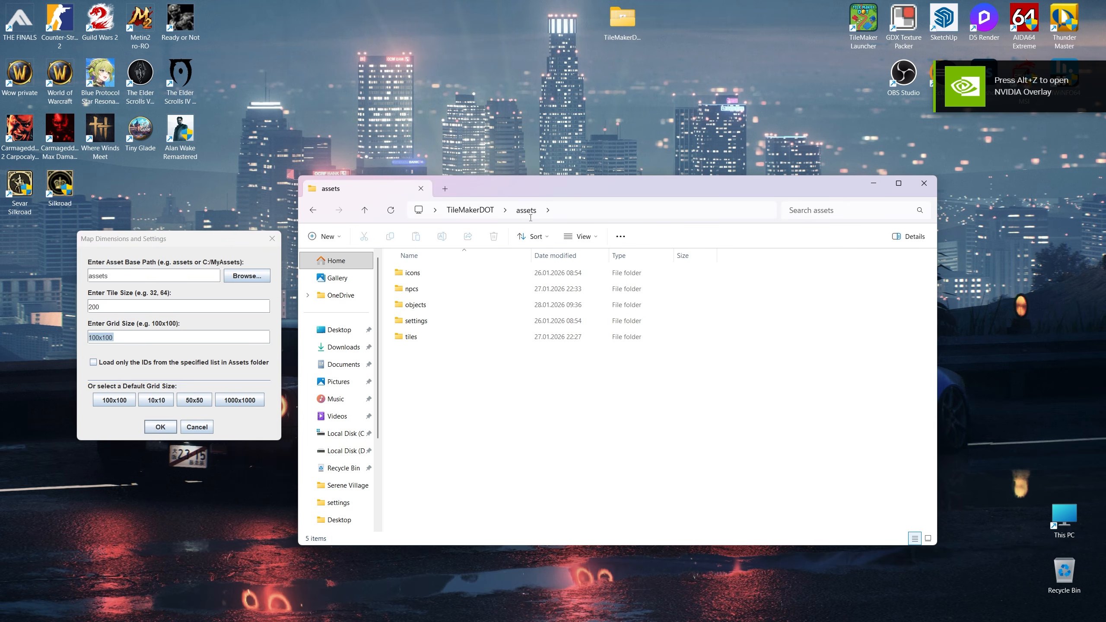
{"action": "left_click", "coordinate": [471, 210]}
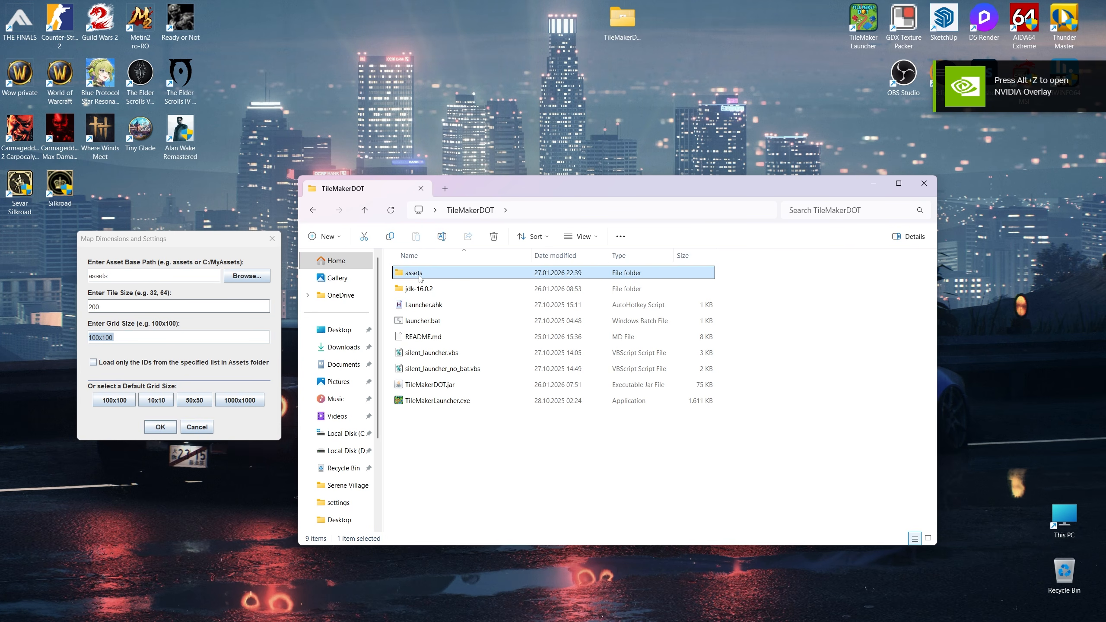
{"action": "double_click", "coordinate": [416, 274]}
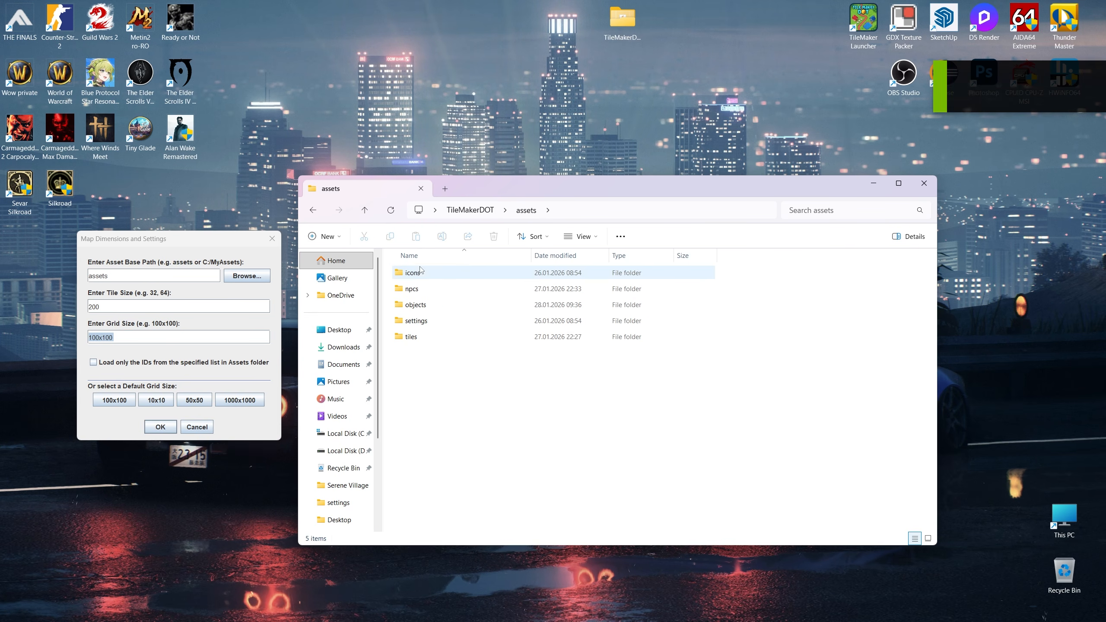
{"action": "double_click", "coordinate": [419, 322]}
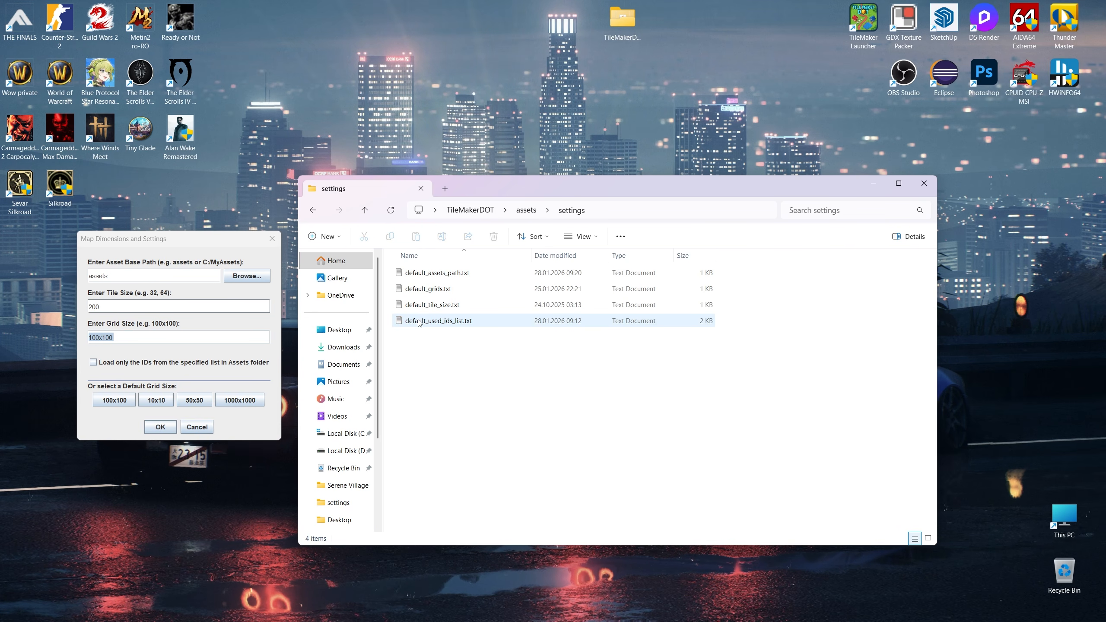
Open default_assets_path.txt and compare its content with the dialog's asset base path.
{"action": "double_click", "coordinate": [424, 278]}
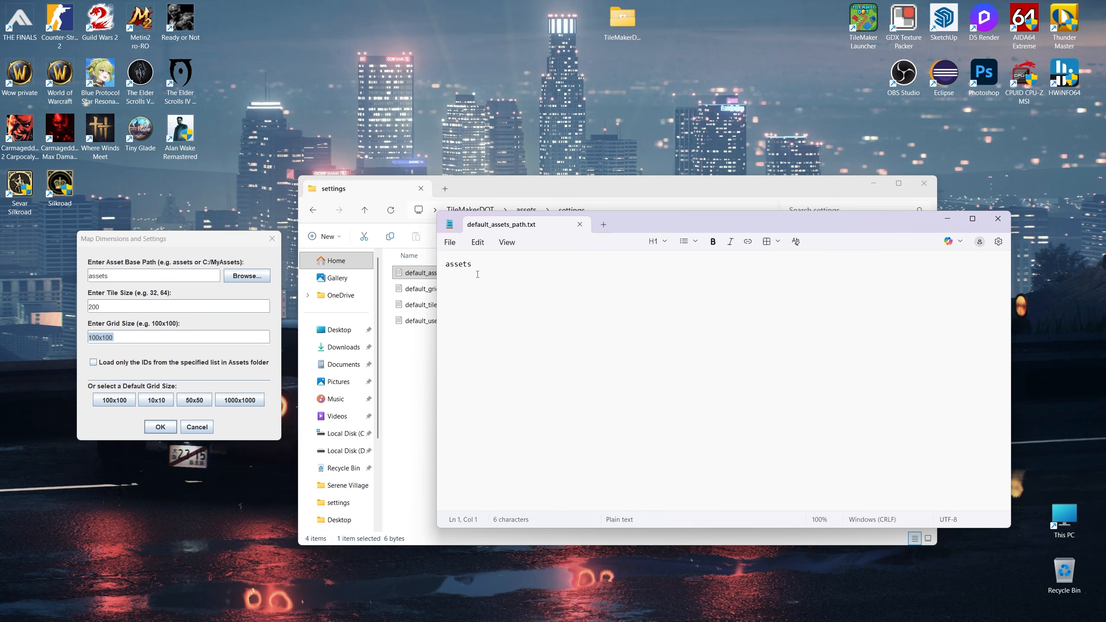
{"action": "double_click", "coordinate": [456, 266]}
{"action": "left_click", "coordinate": [140, 277]}
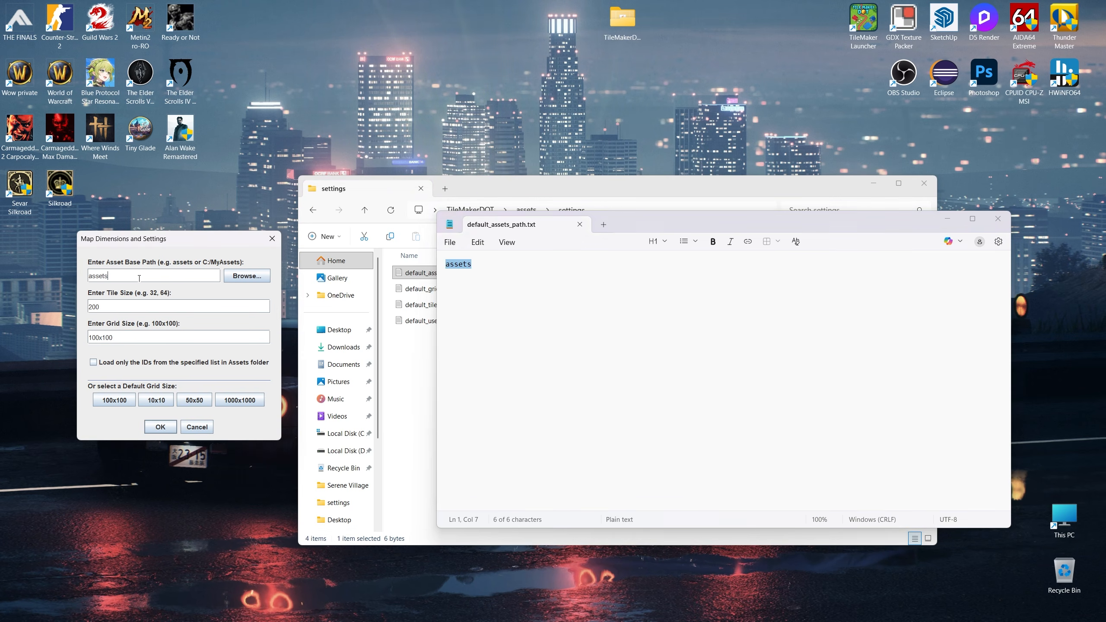
{"action": "left_click", "coordinate": [461, 272]}
{"action": "left_click", "coordinate": [99, 276]}
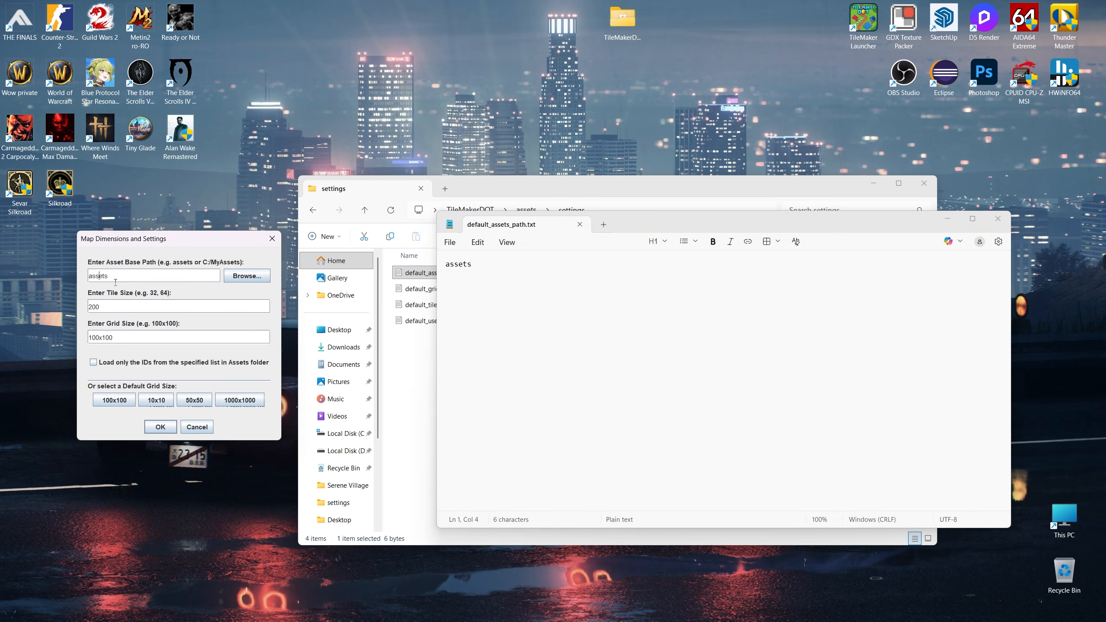
Open default_grids.txt beside the settings dialog to view its grid sizes, and return to the settings folder.
{"action": "double_click", "coordinate": [421, 289]}
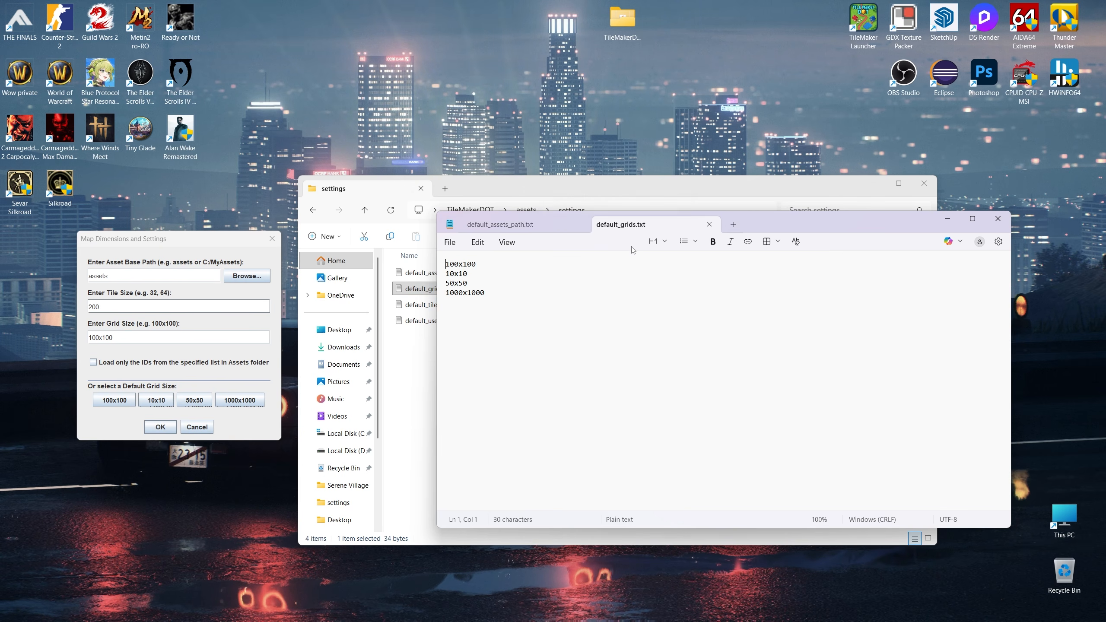
{"action": "left_click_drag", "start_coordinate": [207, 243], "coordinate": [199, 251]}
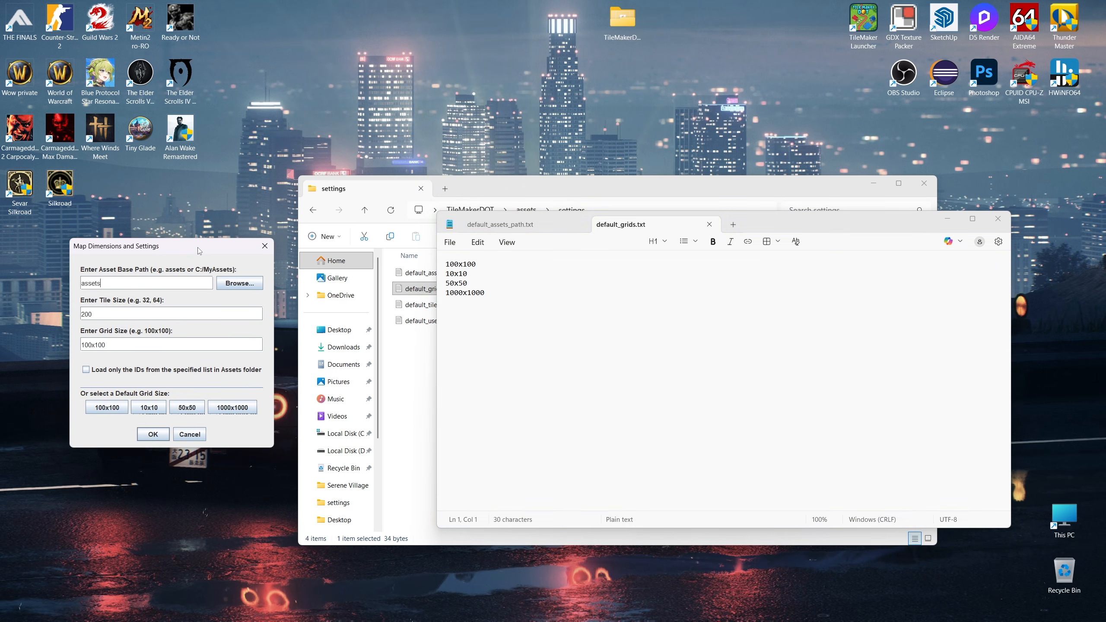
{"action": "left_click", "coordinate": [409, 363]}
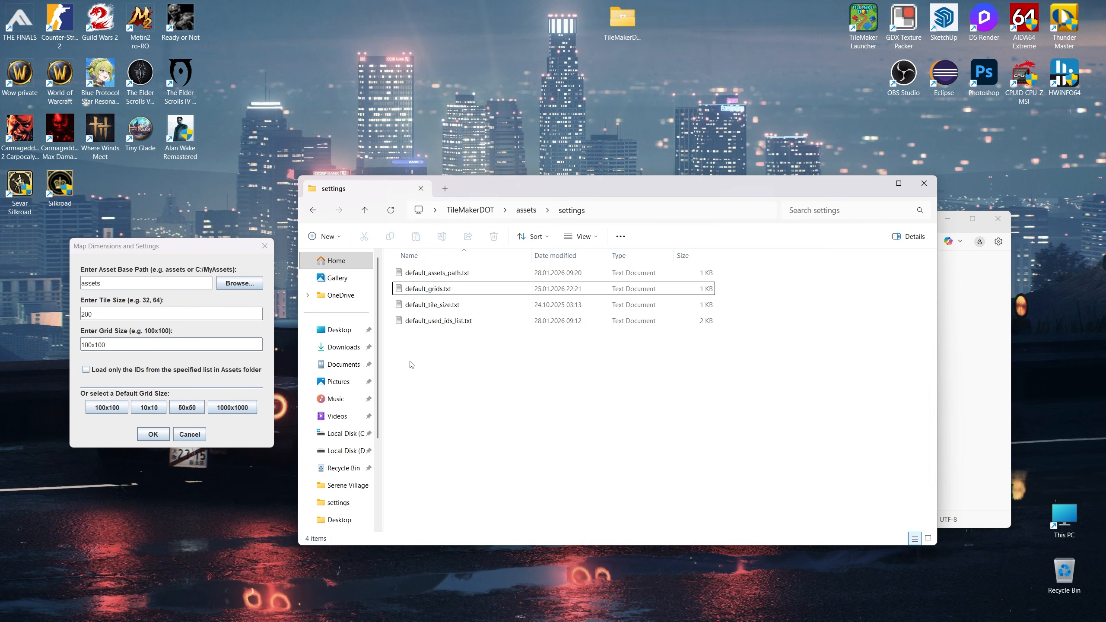
Go back up through the assets folder to TileMakerDOT and locate TileMakerDOT.jar alongside the assets folder.
{"action": "left_click", "coordinate": [312, 211]}
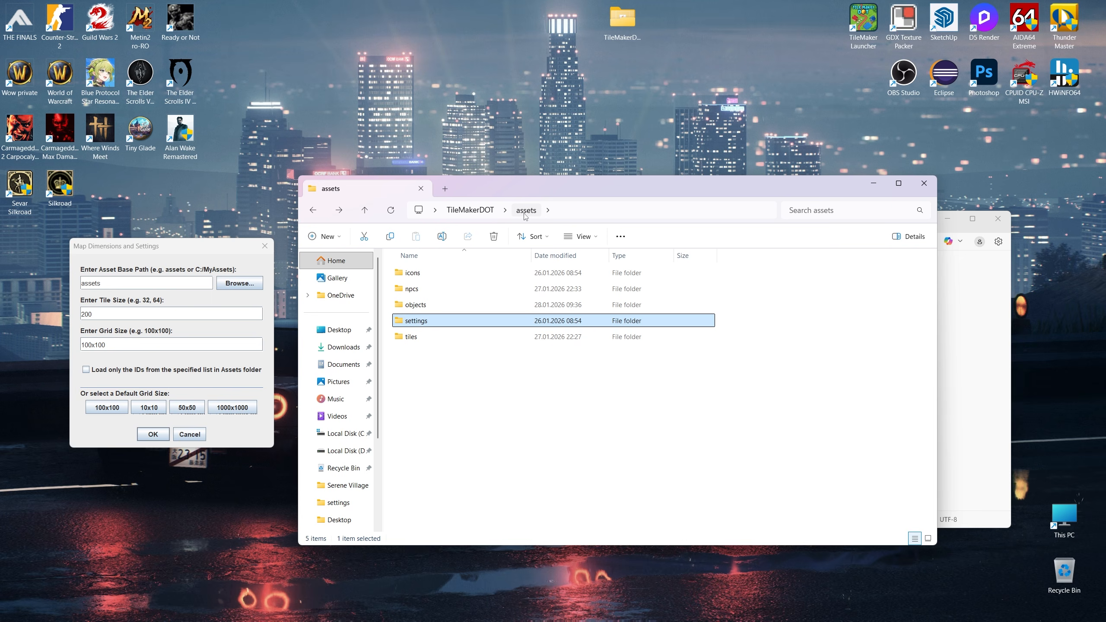
{"action": "left_click", "coordinate": [110, 283]}
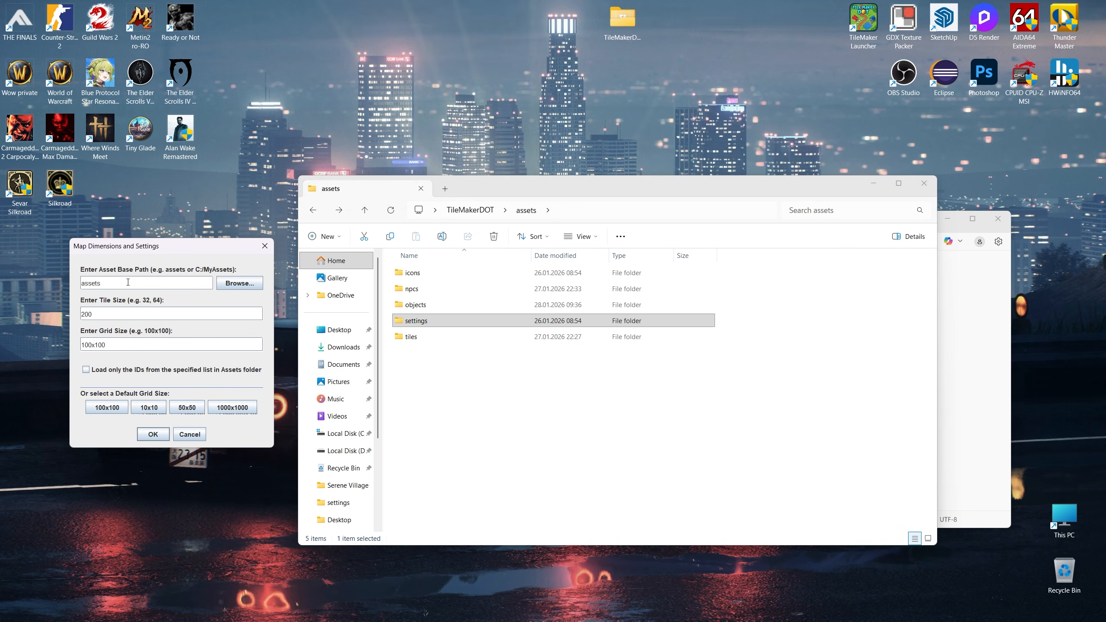
{"action": "left_click", "coordinate": [471, 210]}
{"action": "left_click", "coordinate": [436, 386]}
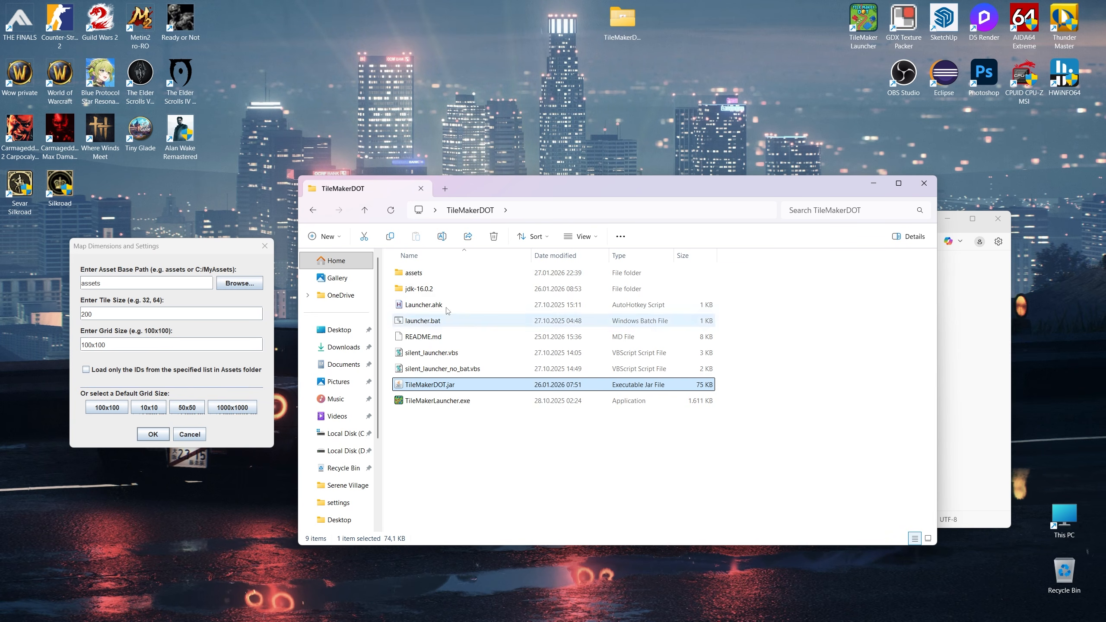
Open default_tile_size.txt from the settings folder inside assets.
{"action": "double_click", "coordinate": [413, 273]}
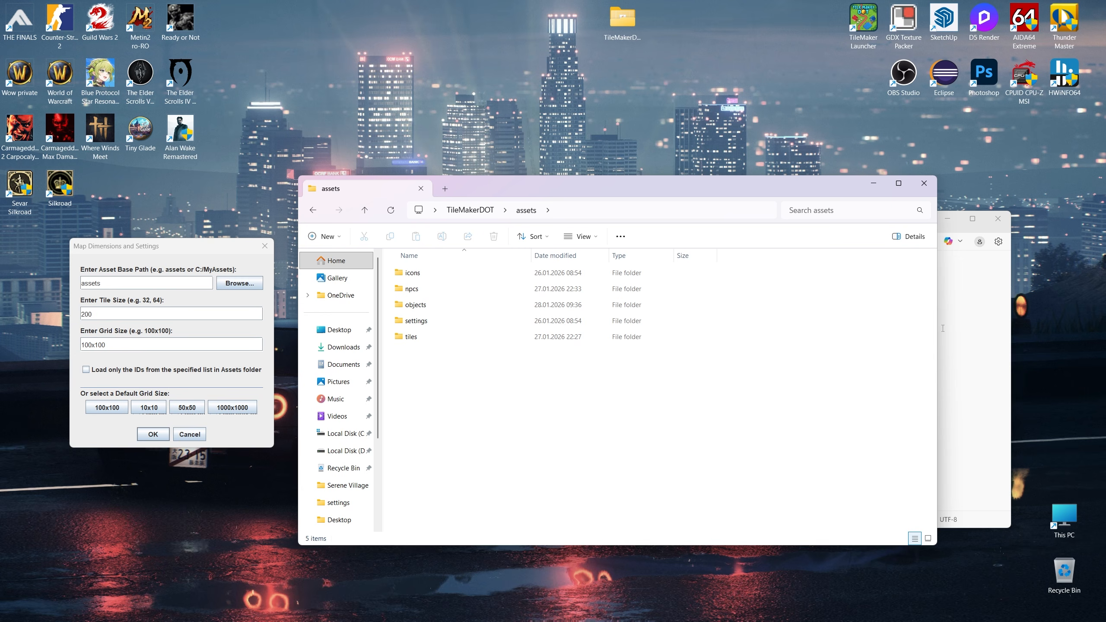
{"action": "double_click", "coordinate": [429, 321]}
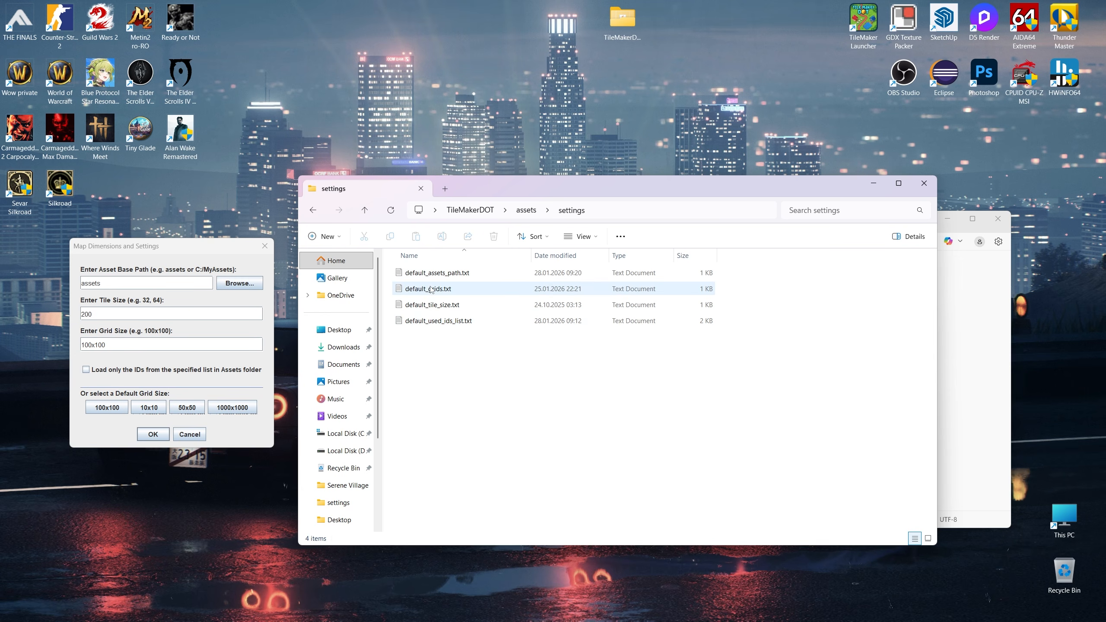
{"action": "double_click", "coordinate": [439, 308]}
Bring up default_grids.txt again and highlight its whole list of default grid sizes.
{"action": "double_click", "coordinate": [421, 289]}
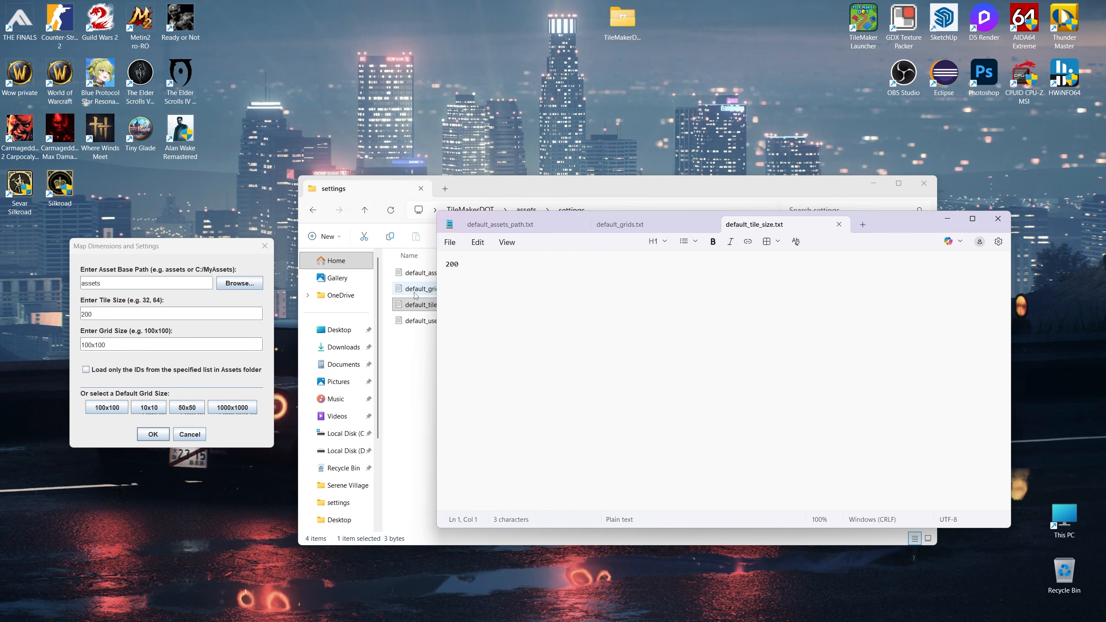
{"action": "key", "text": "ctrl+a"}
{"action": "left_click", "coordinate": [481, 284]}
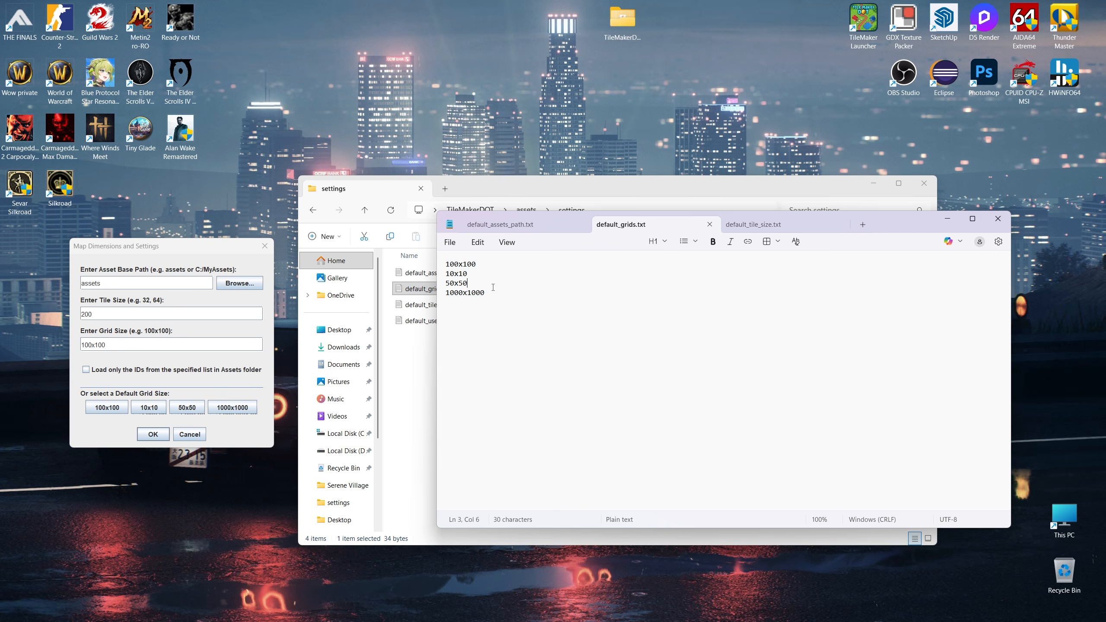
{"action": "left_click_drag", "start_coordinate": [494, 294], "coordinate": [448, 264]}
{"action": "left_click", "coordinate": [477, 275]}
{"action": "left_click_drag", "start_coordinate": [502, 292], "coordinate": [446, 264]}
{"action": "left_click", "coordinate": [491, 292]}
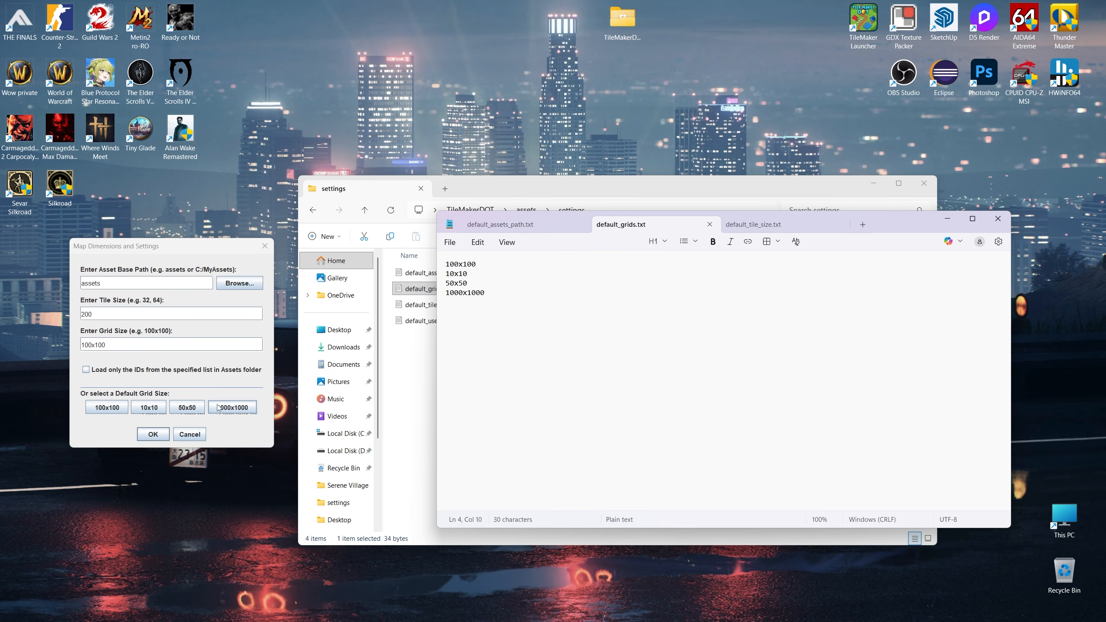
Compare the first entry of default_grids.txt with the Grid Size field in the settings dialog.
{"action": "left_click", "coordinate": [93, 412]}
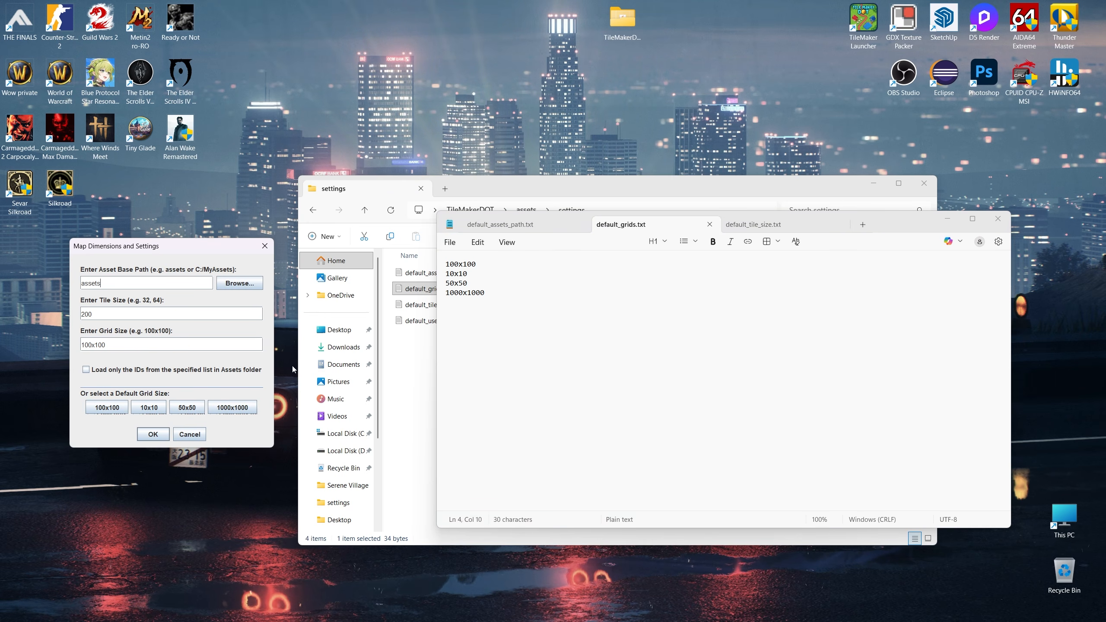
{"action": "double_click", "coordinate": [479, 265]}
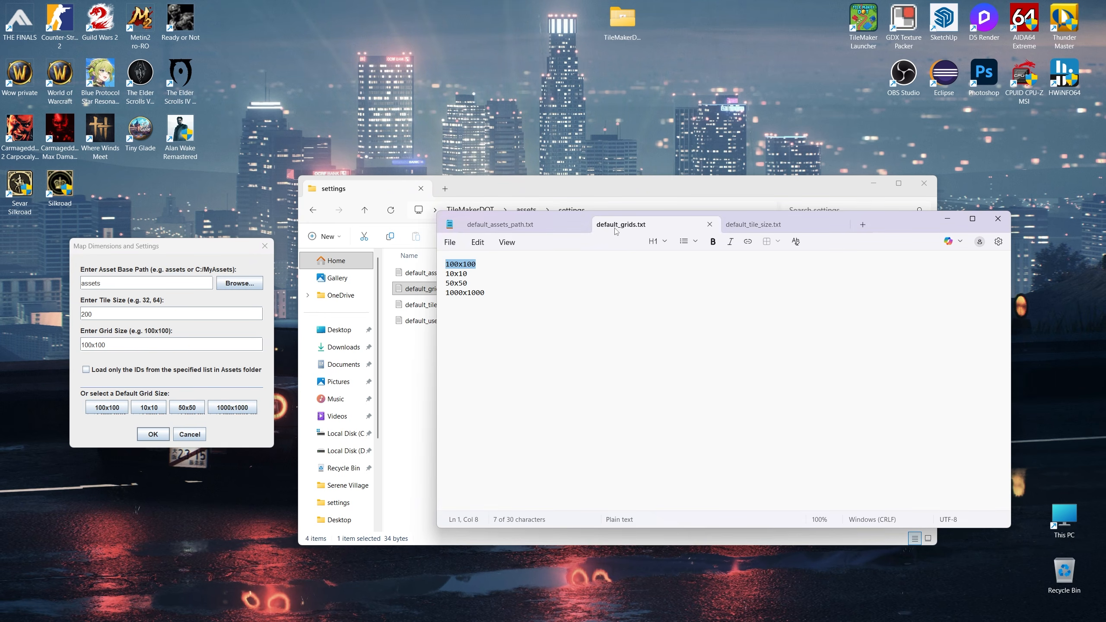
{"action": "double_click", "coordinate": [87, 346]}
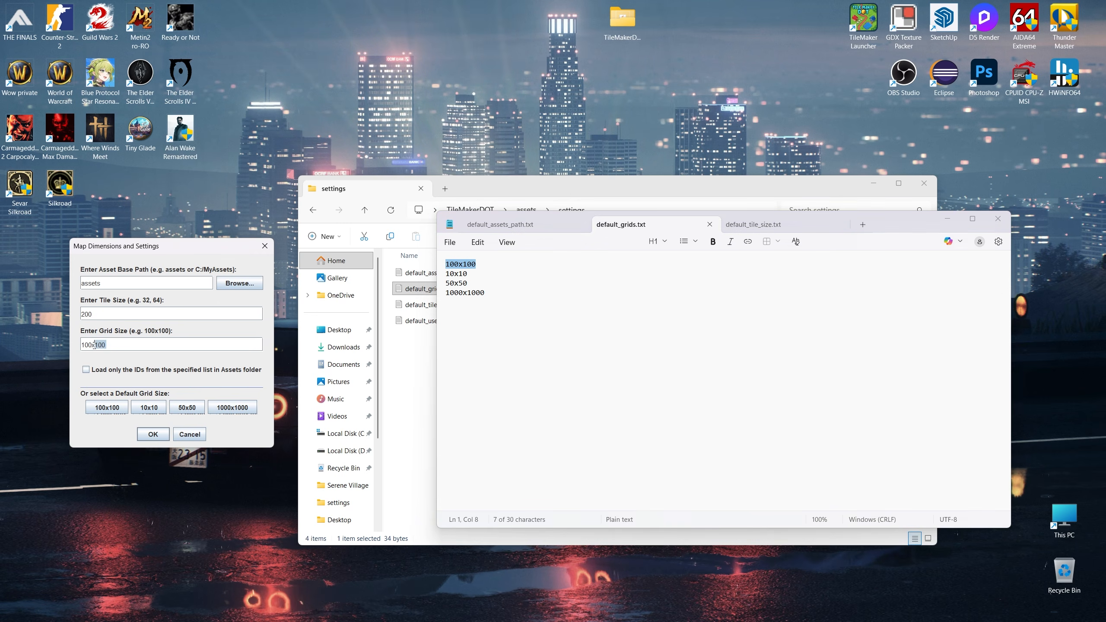
{"action": "left_click", "coordinate": [119, 346]}
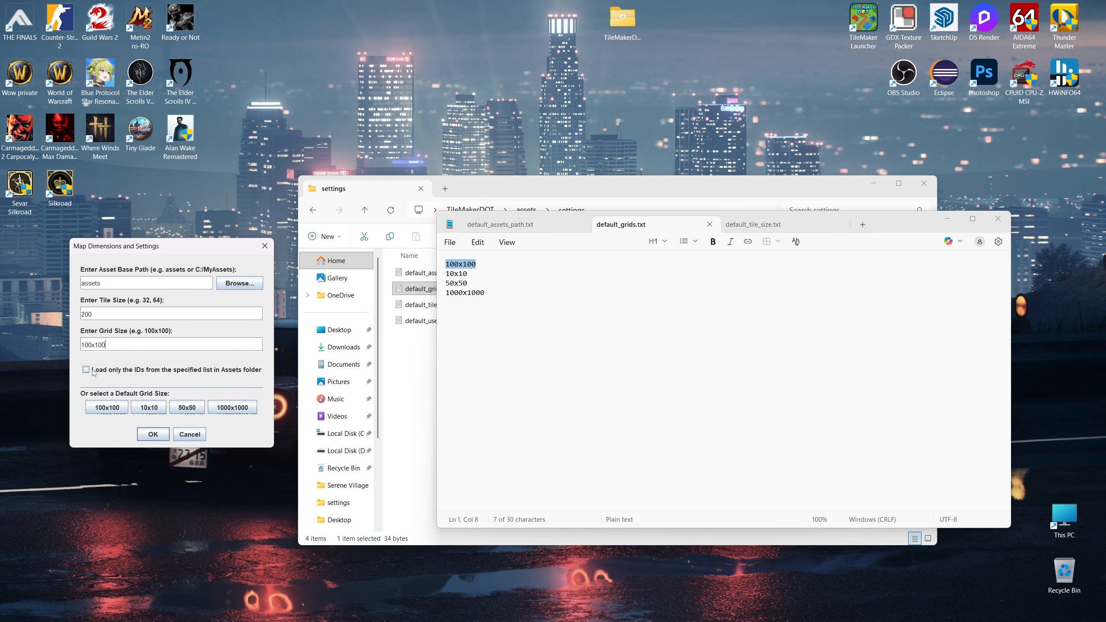
Close all the open settings text files in the text editor.
{"action": "left_click", "coordinate": [710, 224]}
{"action": "left_click", "coordinate": [710, 223]}
{"action": "left_click", "coordinate": [607, 223]}
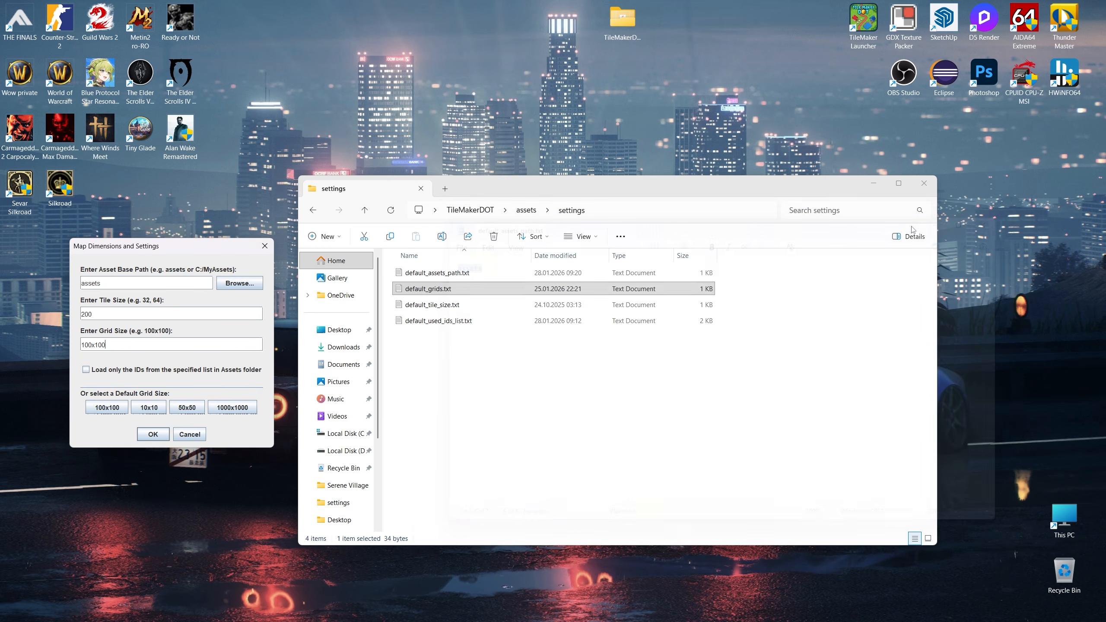
Create a map with the default 50x50 grid, minimize the file window, and maximize TileMaker DOT to view the whole grid.
{"action": "left_click", "coordinate": [187, 409]}
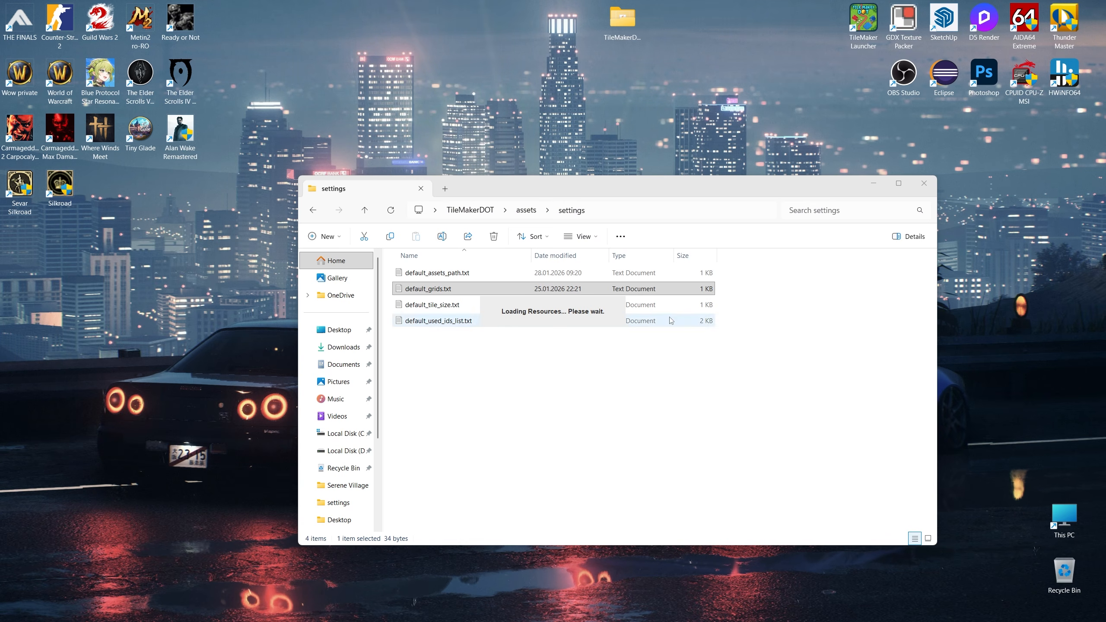
{"action": "left_click", "coordinate": [873, 185]}
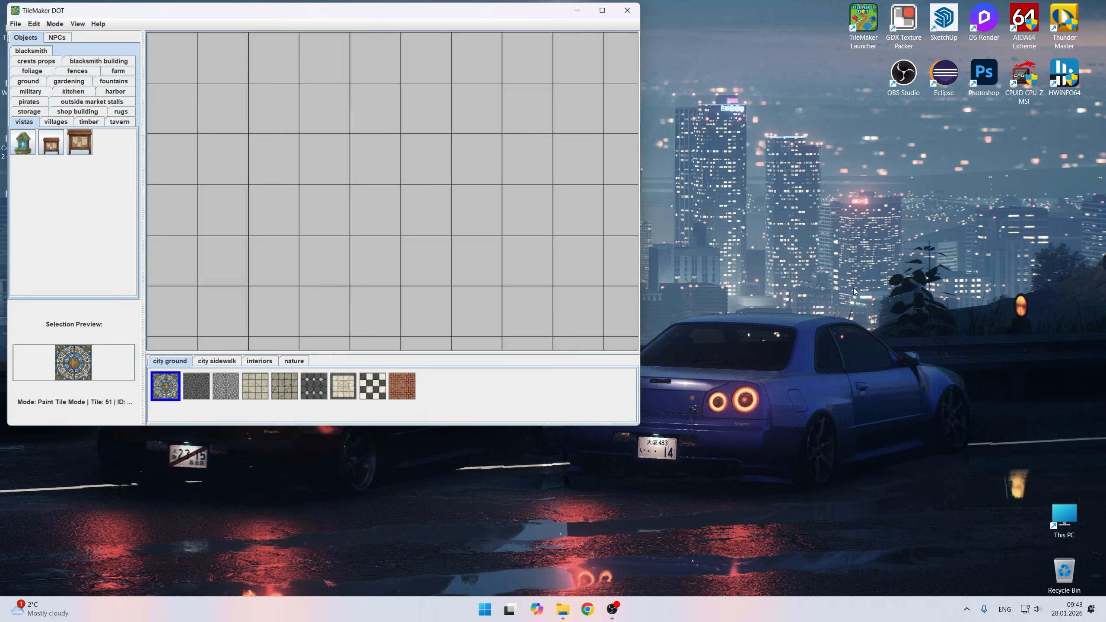
{"action": "left_click", "coordinate": [606, 8]}
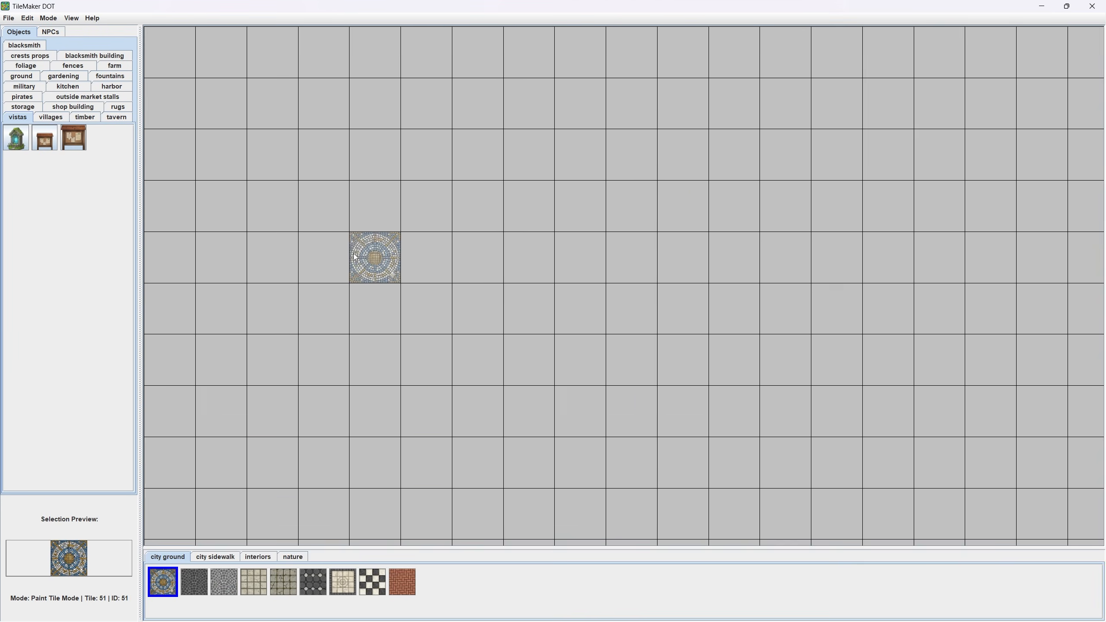
{"action": "scroll", "coordinate": [398, 354], "scroll_direction": "down", "scroll_amount": 5}
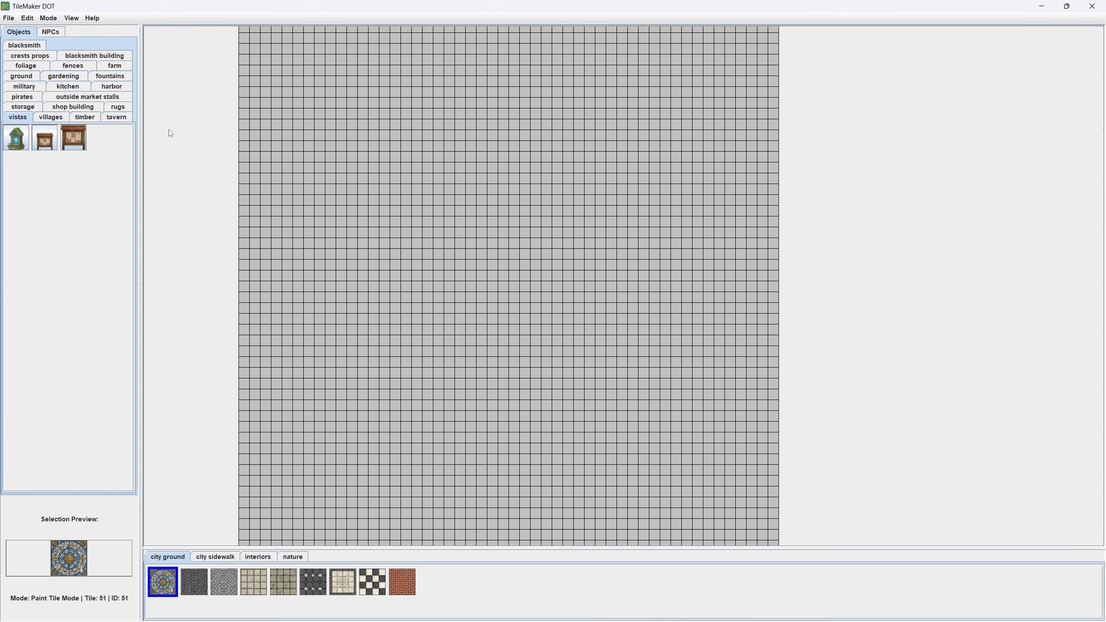
Show the timber objects and widen the object palette slightly so it fits five thumbnails per row.
{"action": "left_click", "coordinate": [85, 117]}
{"action": "left_click_drag", "start_coordinate": [141, 143], "coordinate": [157, 144]}
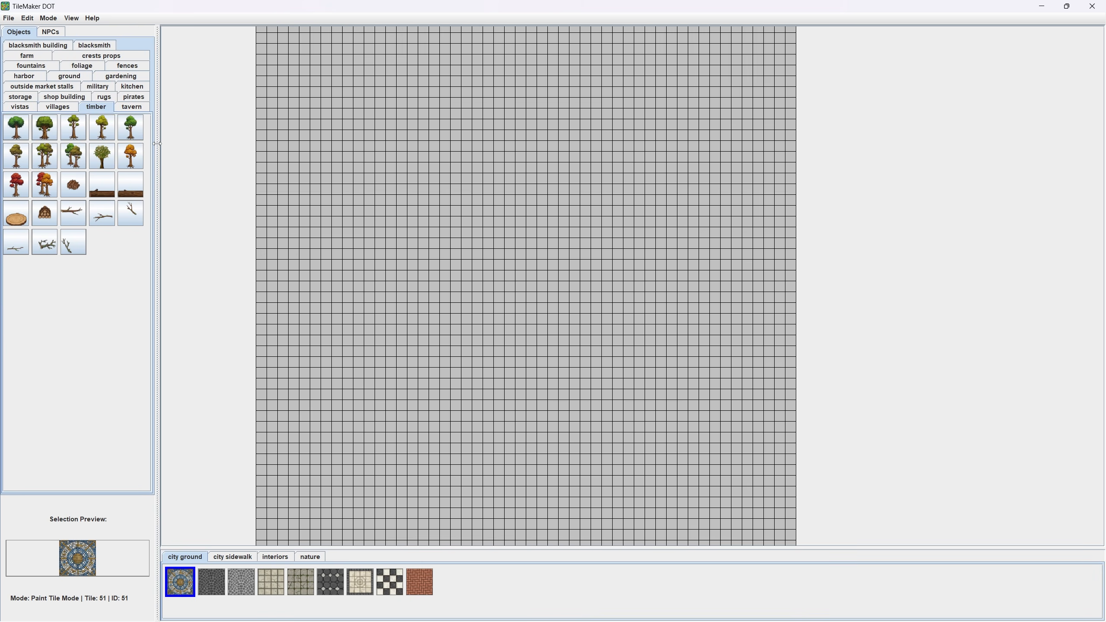
{"action": "left_click_drag", "start_coordinate": [412, 259], "coordinate": [418, 339]}
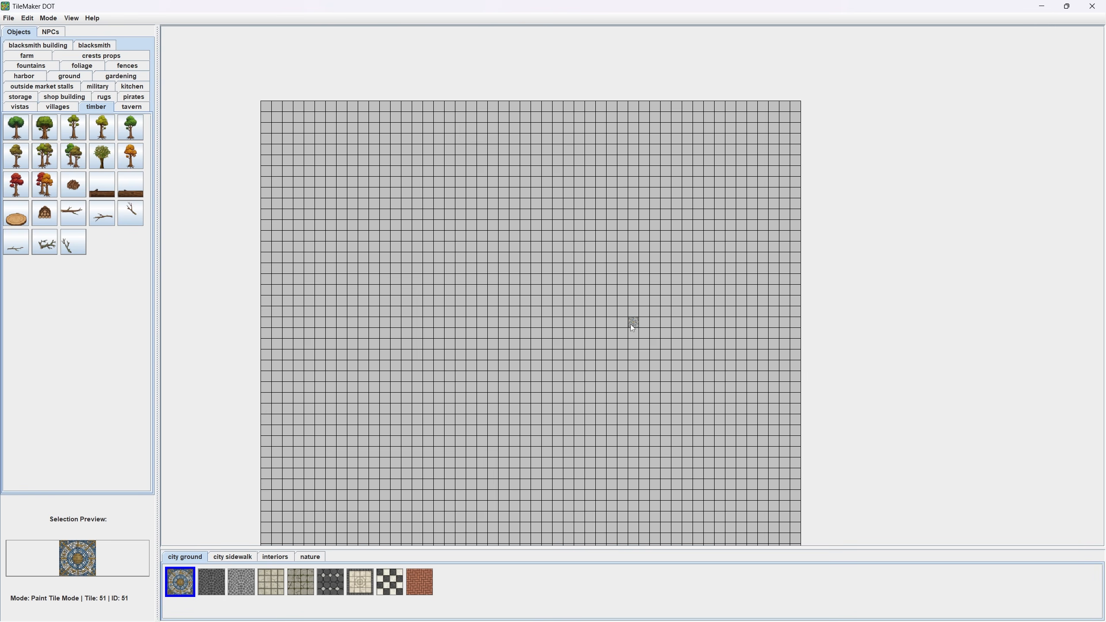
{"action": "mouse_move", "coordinate": [591, 370]}
{"action": "left_mouse_down"}
{"action": "mouse_move", "coordinate": [613, 311]}
{"action": "mouse_move", "coordinate": [602, 239]}
{"action": "mouse_move", "coordinate": [584, 363]}
{"action": "left_mouse_up"}
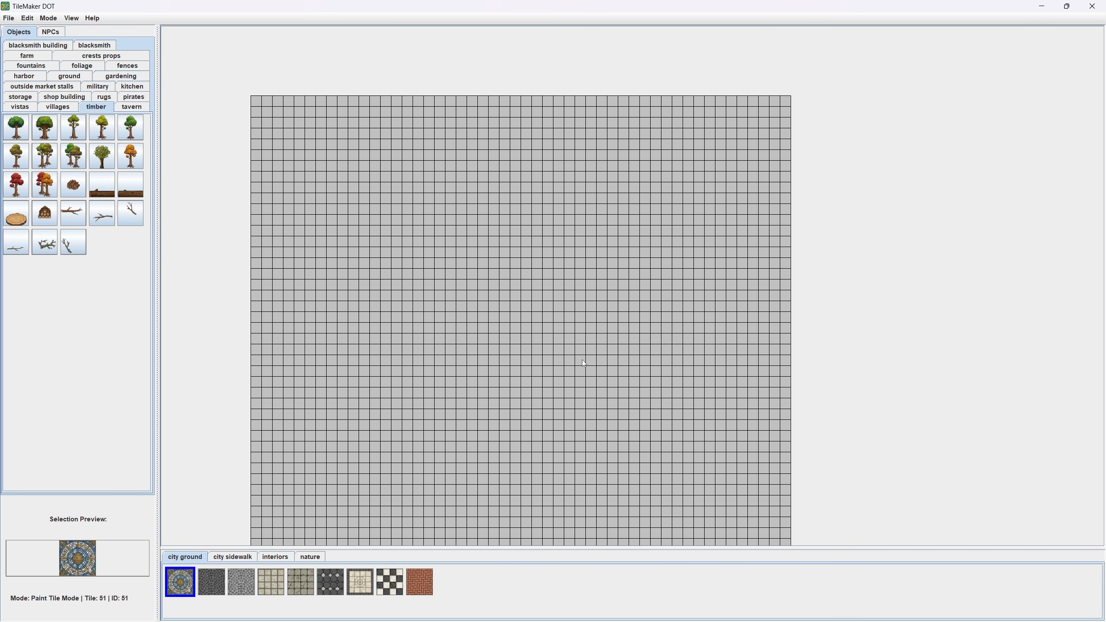
{"action": "left_click_drag", "start_coordinate": [453, 434], "coordinate": [464, 353]}
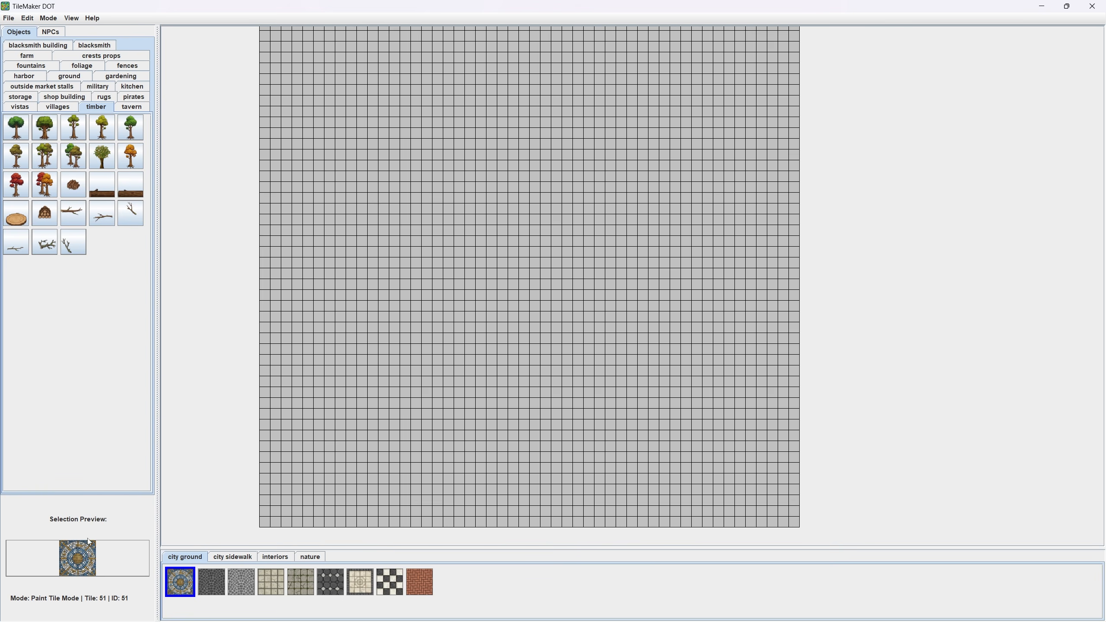
Preview a few city ground tiles and timber trees as the current selection, and check the NPC palette before returning to the objects.
{"action": "left_click", "coordinate": [218, 588]}
{"action": "left_click", "coordinate": [251, 589]}
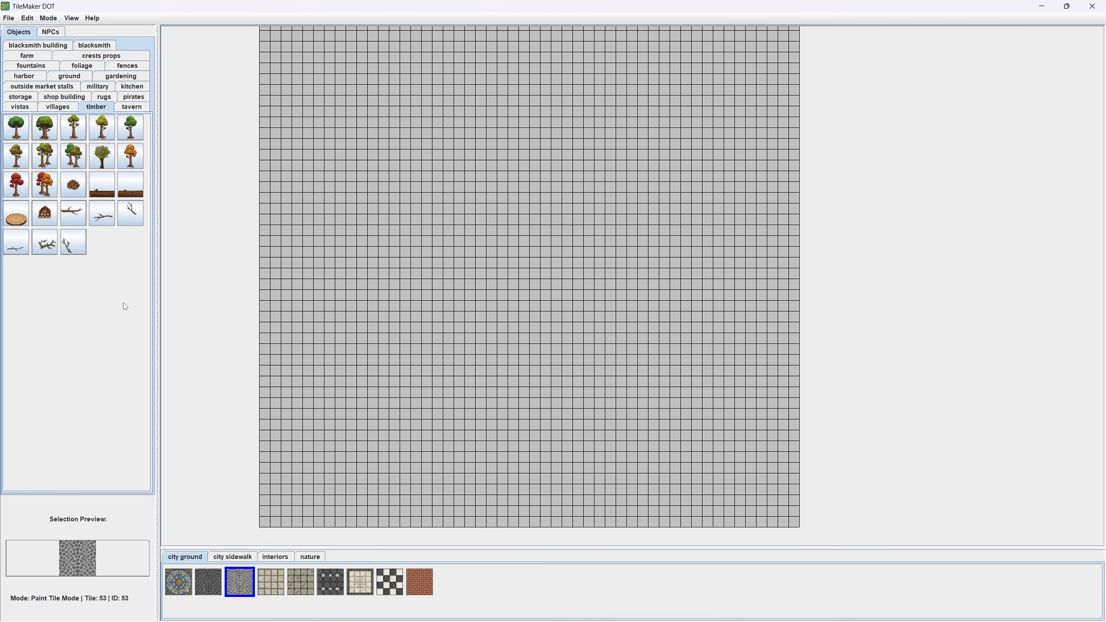
{"action": "left_click", "coordinate": [47, 186]}
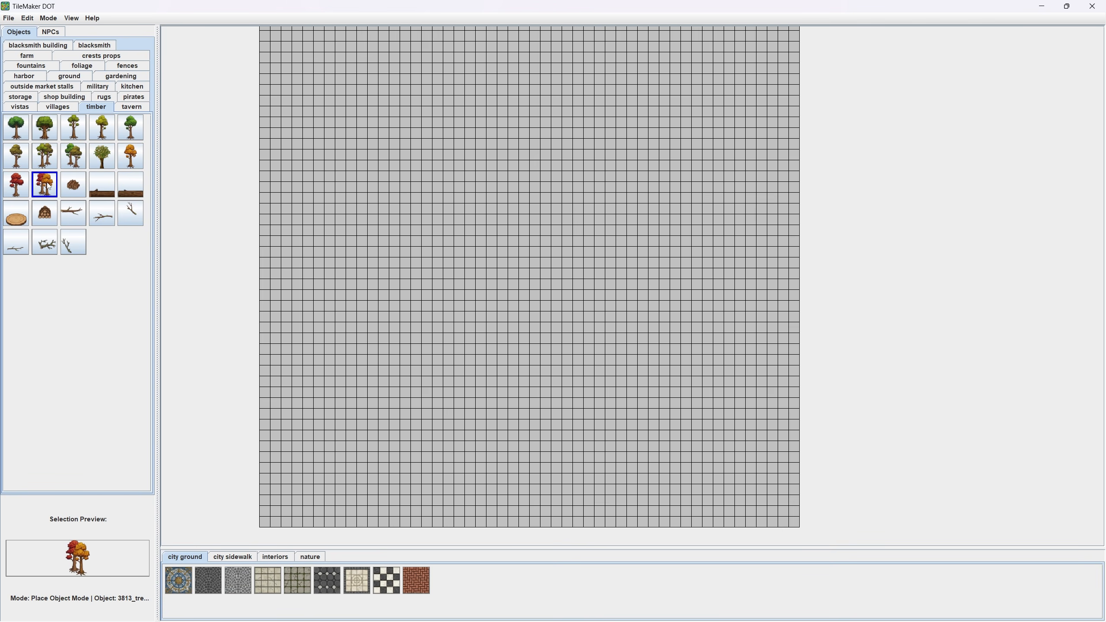
{"action": "left_click", "coordinate": [44, 157]}
{"action": "left_click", "coordinate": [76, 162]}
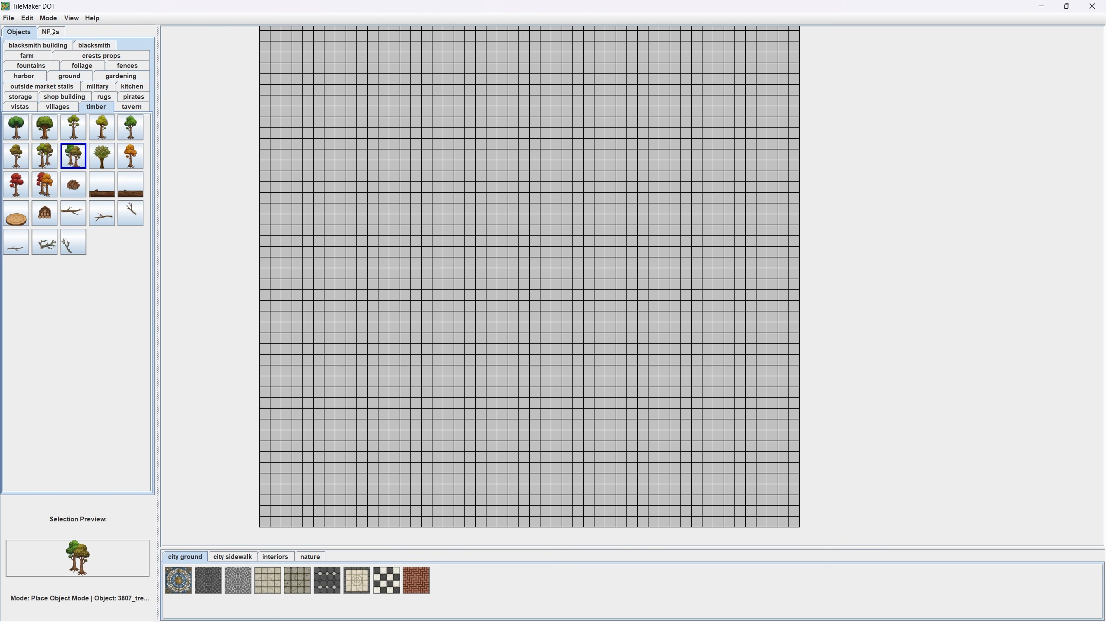
{"action": "left_click", "coordinate": [52, 31]}
{"action": "left_click", "coordinate": [19, 30]}
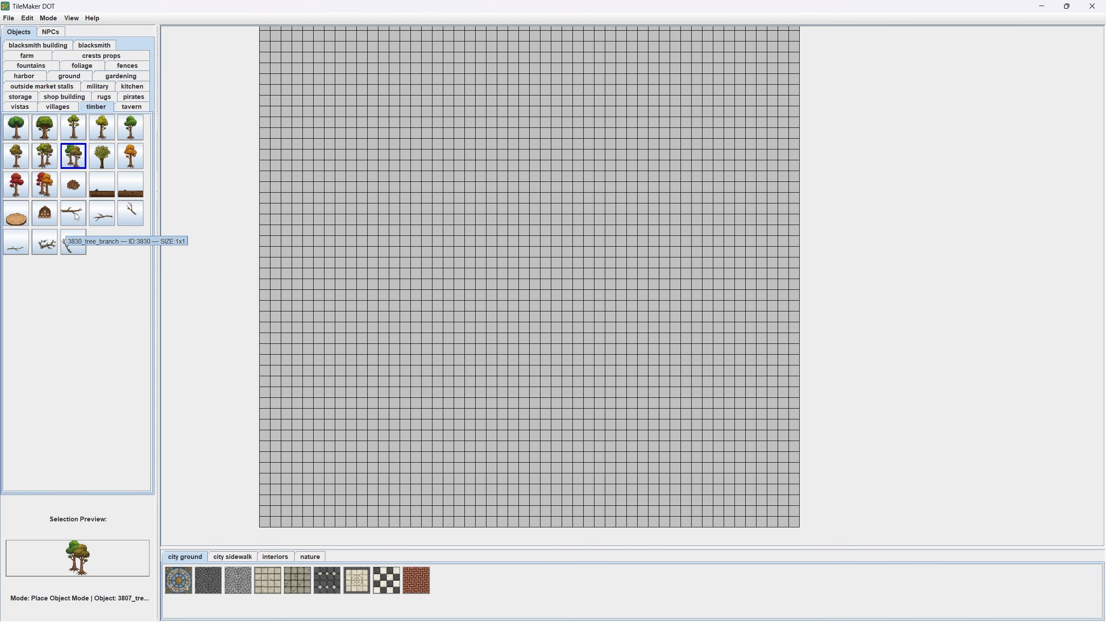
Switch to the file window and open the timber folder inside assets > objects.
{"action": "left_click", "coordinate": [553, 609]}
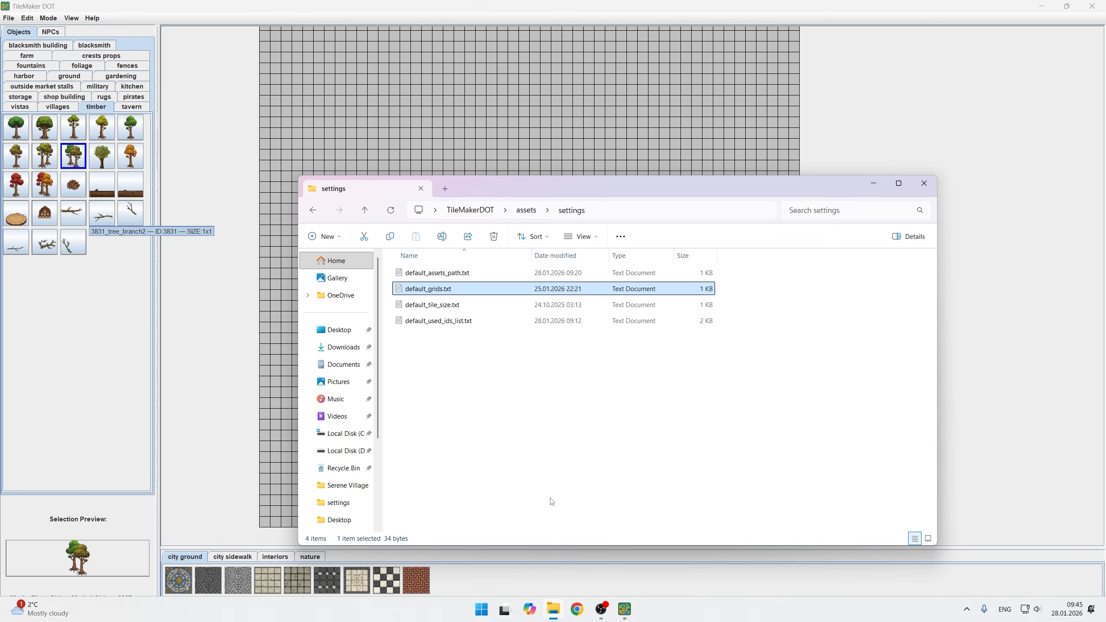
{"action": "left_click", "coordinate": [526, 210]}
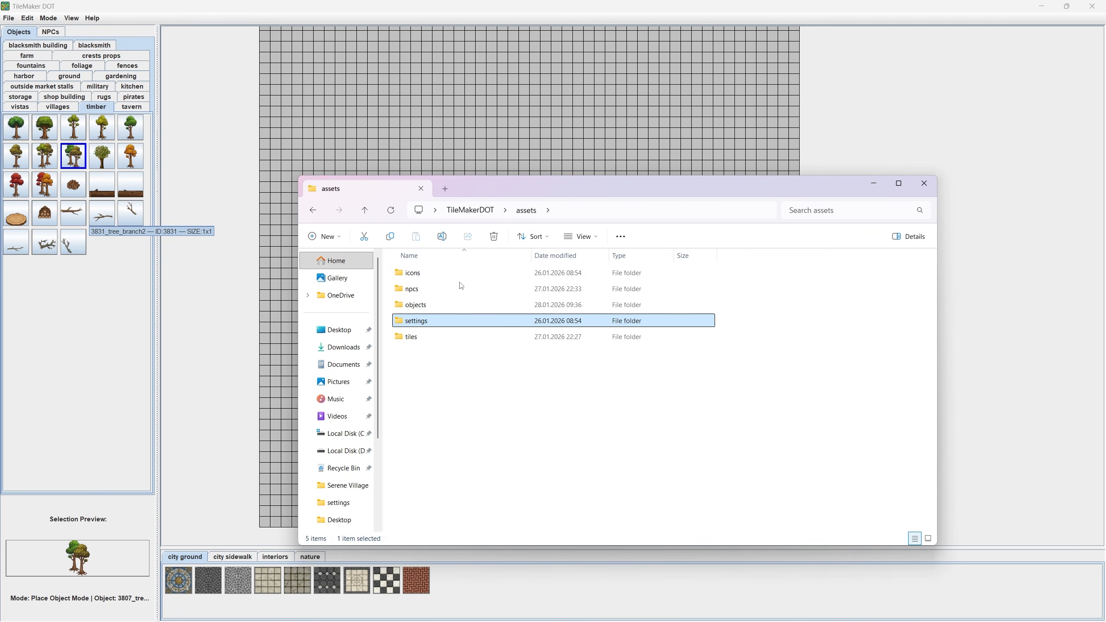
{"action": "double_click", "coordinate": [417, 306]}
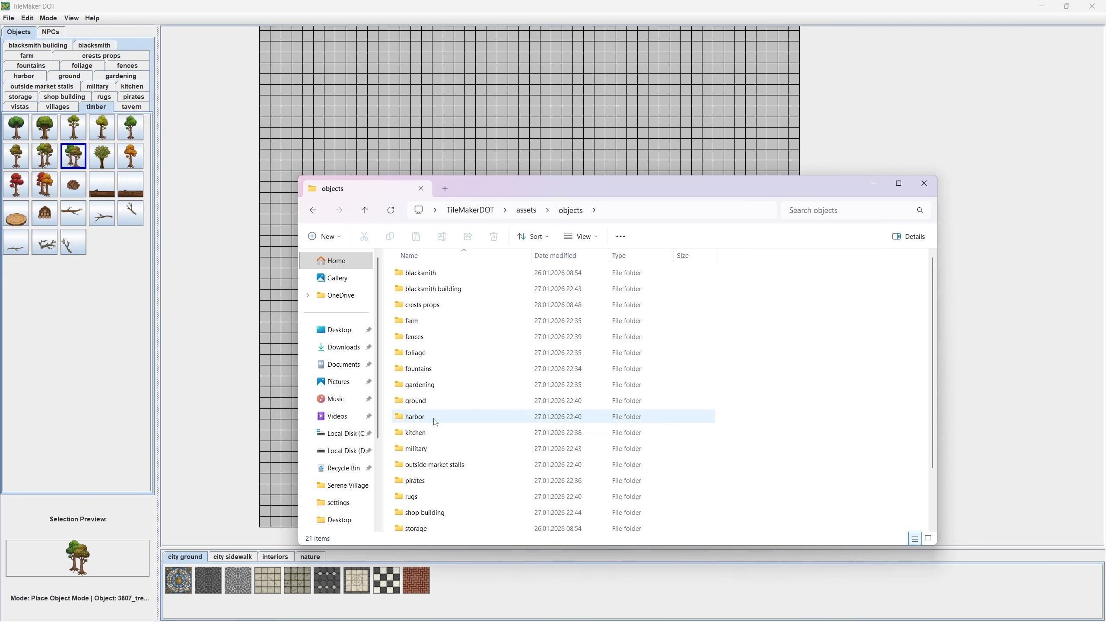
{"action": "left_click", "coordinate": [413, 455]}
{"action": "key", "text": "t"}
{"action": "key", "text": "t"}
{"action": "key", "text": "Return"}
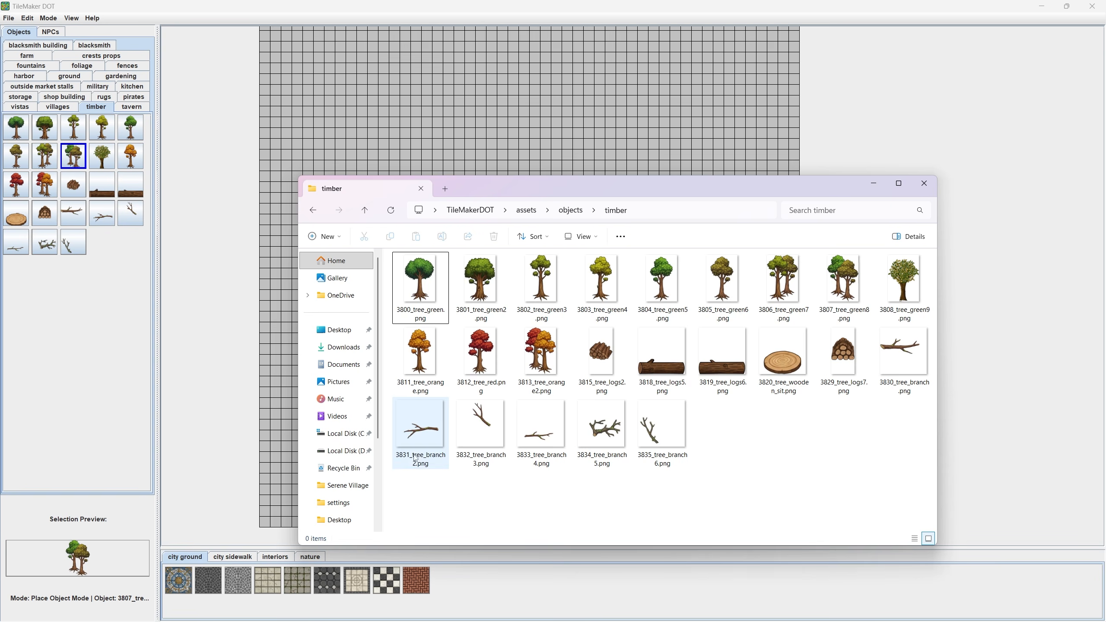
Highlight the numeric ID prefix in the name of 3800_tree_green.png without renaming it, and single out other tree images including 3813_tree_orange2.png.
{"action": "left_click", "coordinate": [436, 310]}
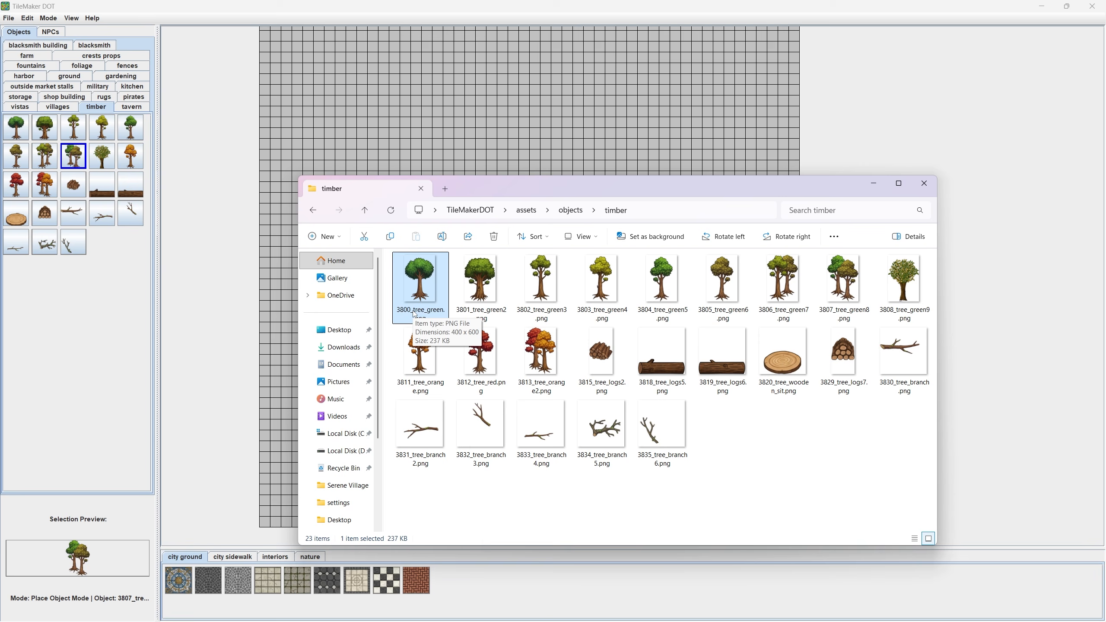
{"action": "left_click", "coordinate": [415, 312]}
{"action": "left_click_drag", "start_coordinate": [410, 310], "coordinate": [394, 310]}
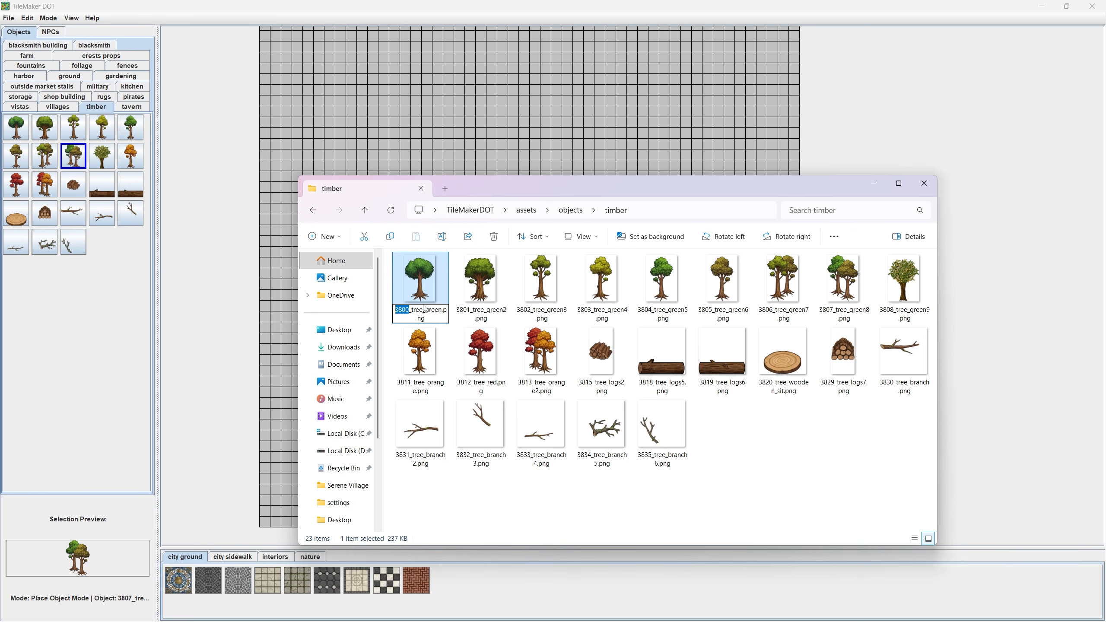
{"action": "left_click", "coordinate": [411, 310]}
{"action": "mouse_move", "coordinate": [408, 310]}
{"action": "left_mouse_down"}
{"action": "mouse_move", "coordinate": [443, 310]}
{"action": "mouse_move", "coordinate": [395, 310]}
{"action": "left_mouse_up"}
{"action": "left_click", "coordinate": [419, 311]}
{"action": "left_click", "coordinate": [479, 288]}
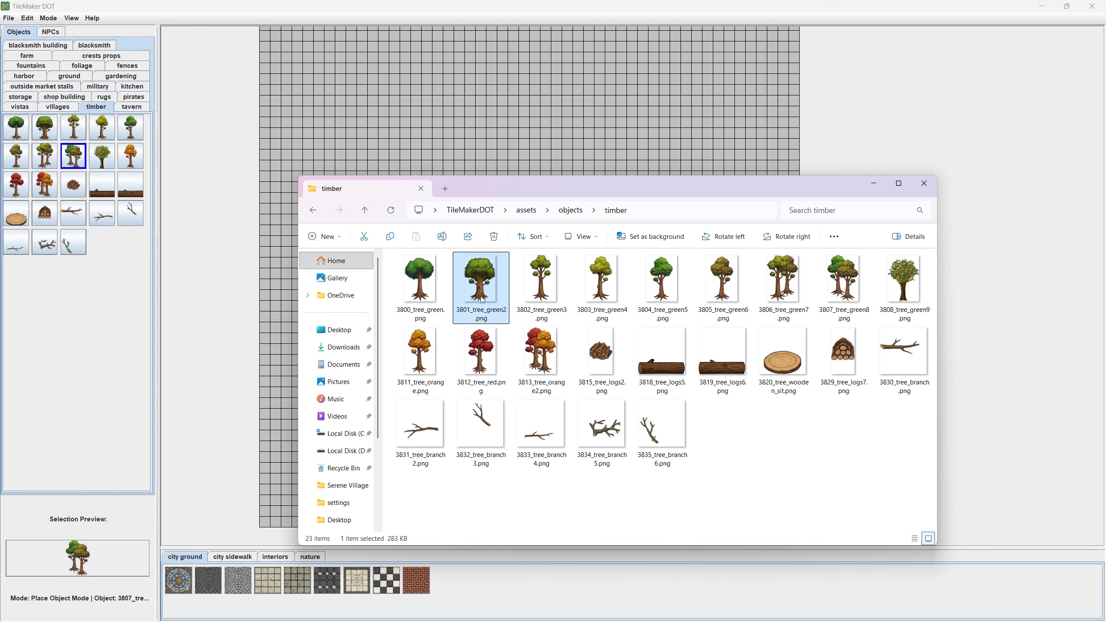
{"action": "left_click", "coordinate": [525, 302]}
{"action": "left_click", "coordinate": [537, 347]}
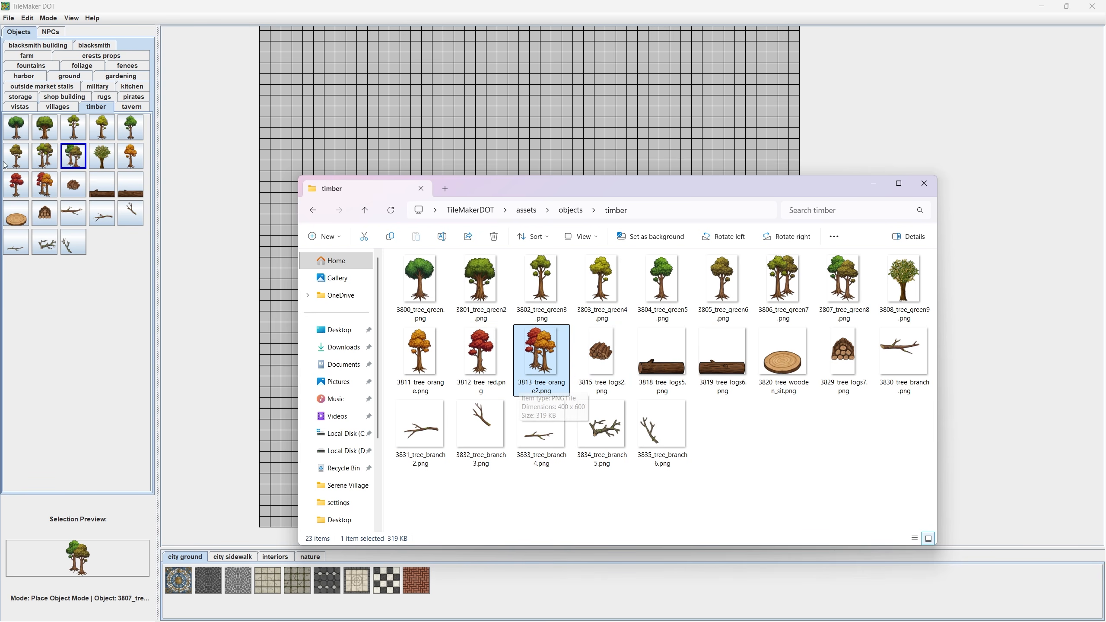
Place the red and orange double tree (object 3813) on the TileMaker DOT map.
{"action": "left_click", "coordinate": [45, 185]}
{"action": "scroll", "coordinate": [436, 301], "scroll_direction": "up", "scroll_amount": 5}
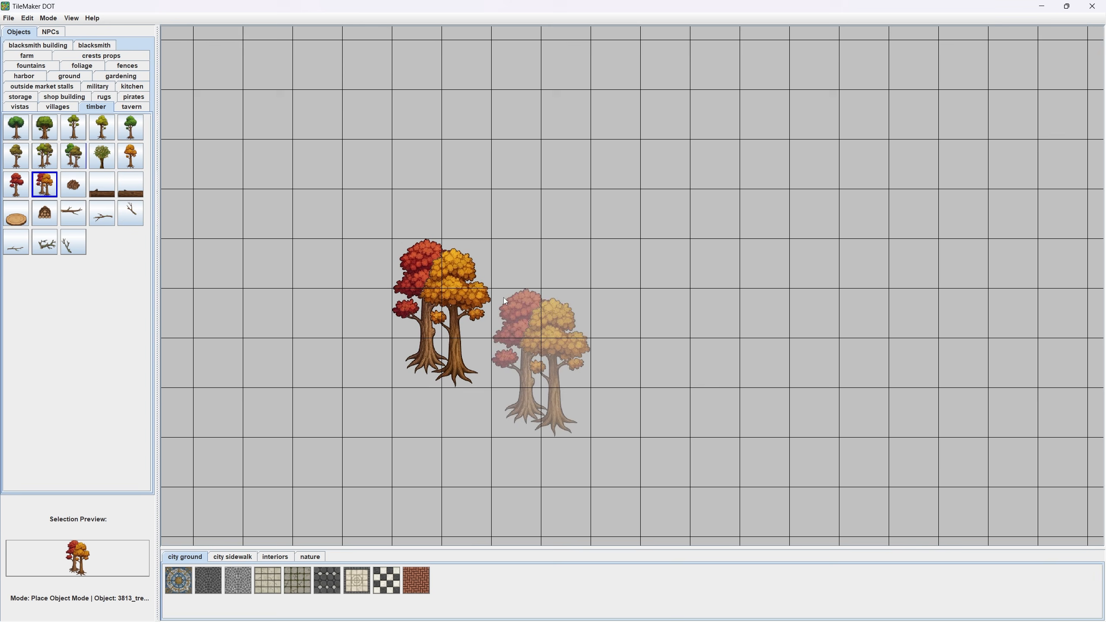
{"action": "left_click", "coordinate": [8, 17]}
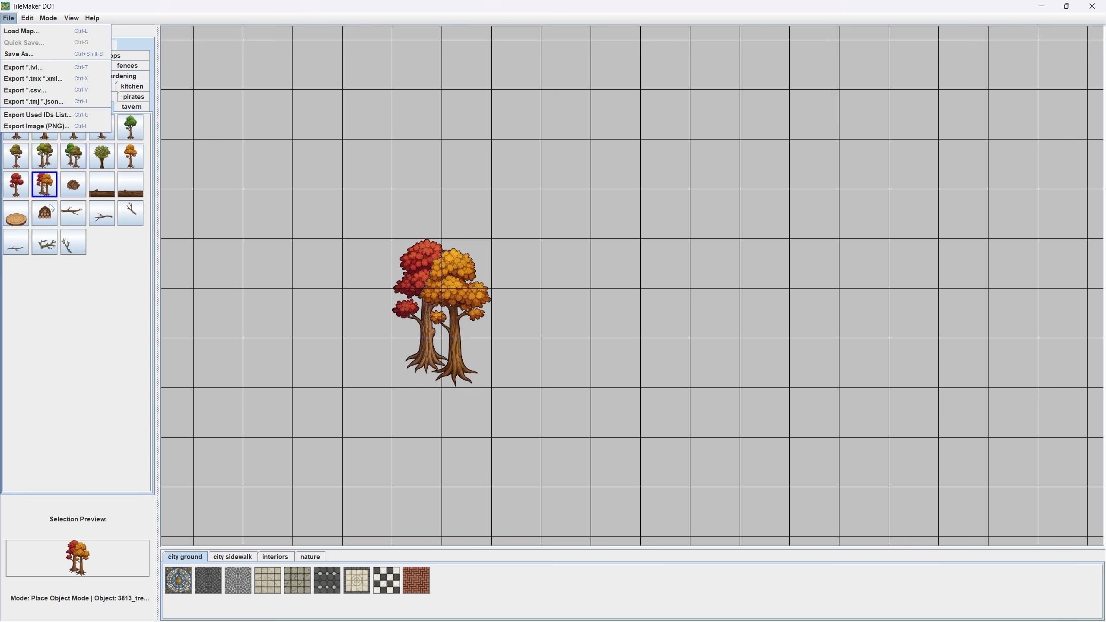
{"action": "left_click", "coordinate": [65, 326]}
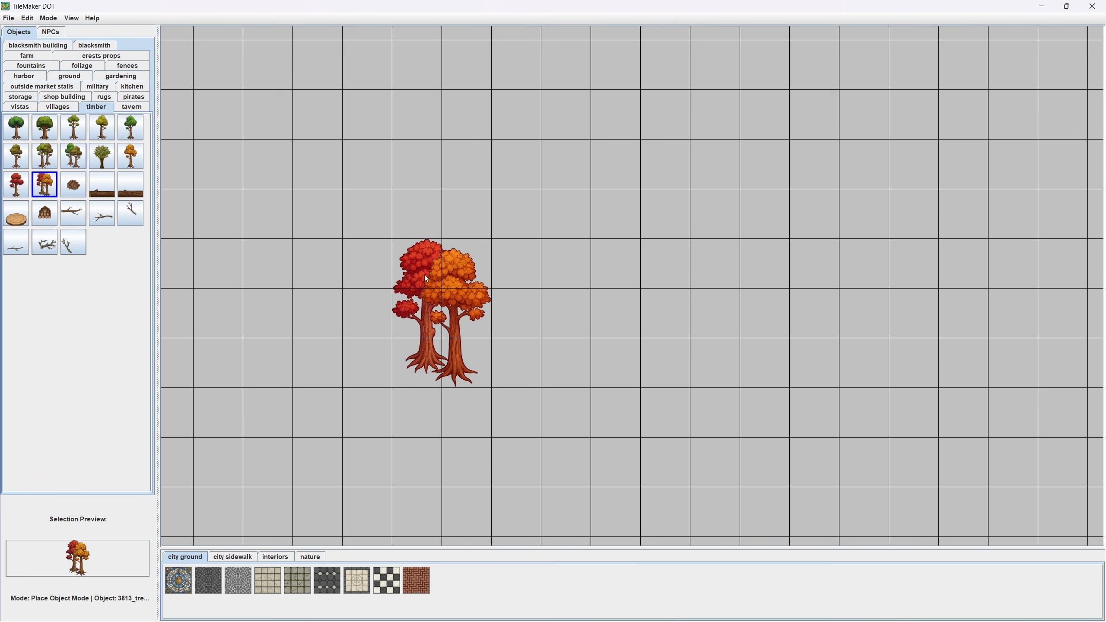
Return to the timber folder in the file window and point out its whole set of tree images.
{"action": "key", "text": "alt+Tab"}
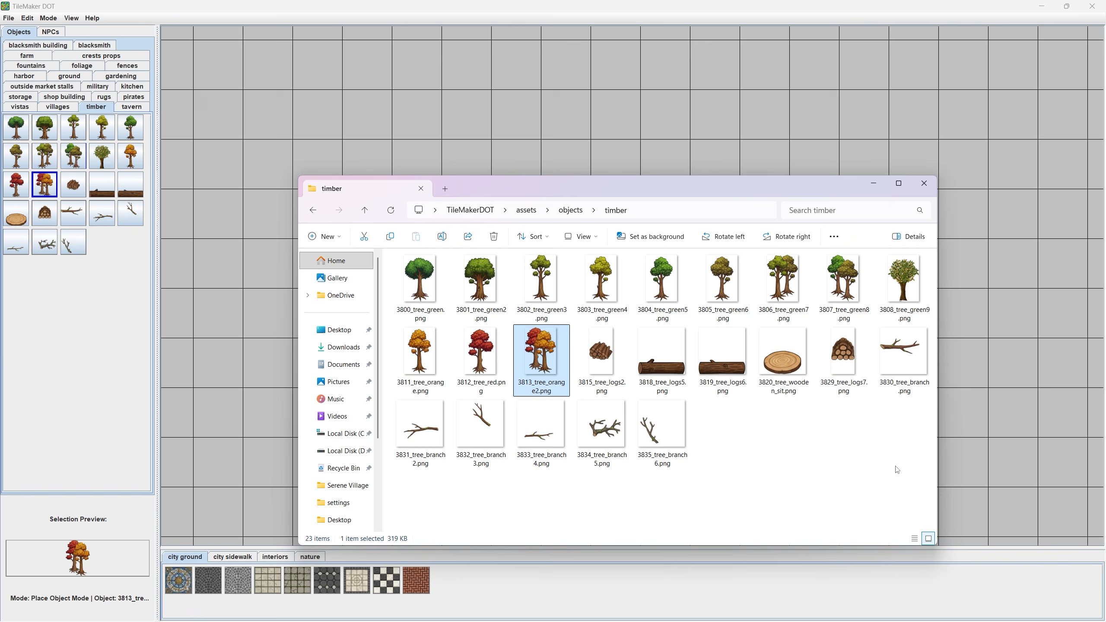
{"action": "left_click_drag", "start_coordinate": [894, 469], "coordinate": [437, 258]}
{"action": "left_click", "coordinate": [560, 370]}
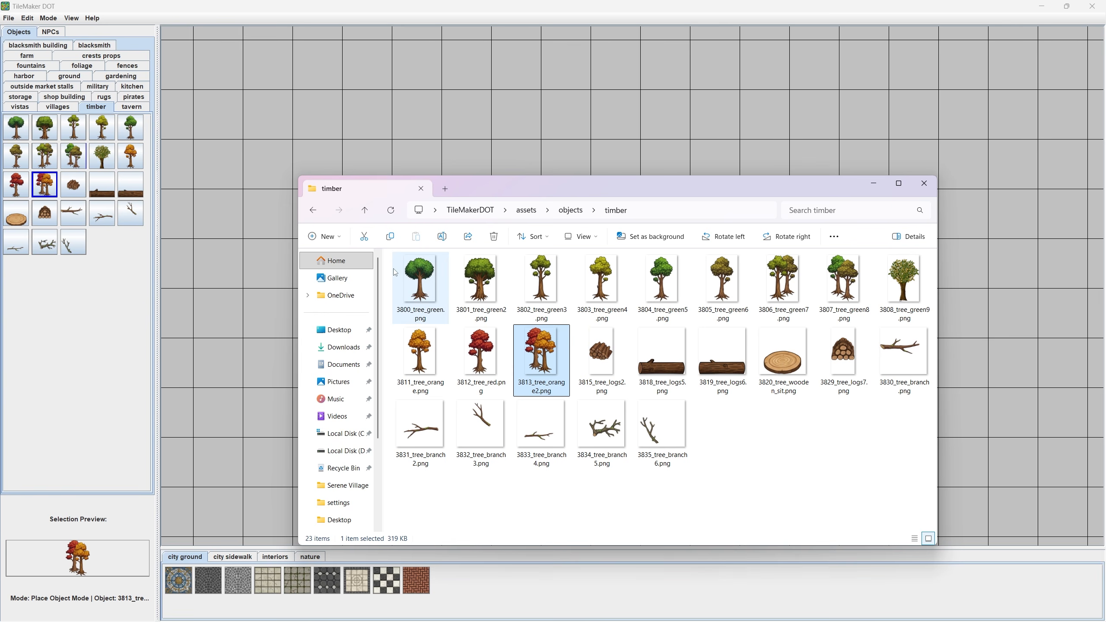
{"action": "left_click_drag", "start_coordinate": [389, 260], "coordinate": [889, 393]}
{"action": "left_click", "coordinate": [818, 486]}
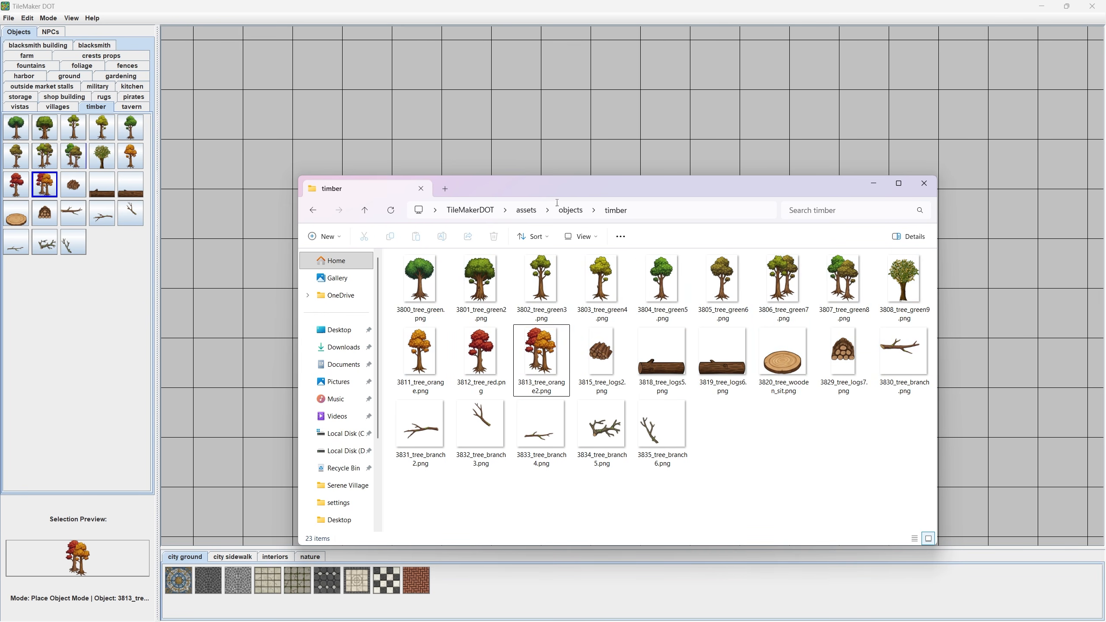
Go back to the assets folder, point out its npcs, objects and tiles folders, and reopen objects.
{"action": "left_click", "coordinate": [578, 211]}
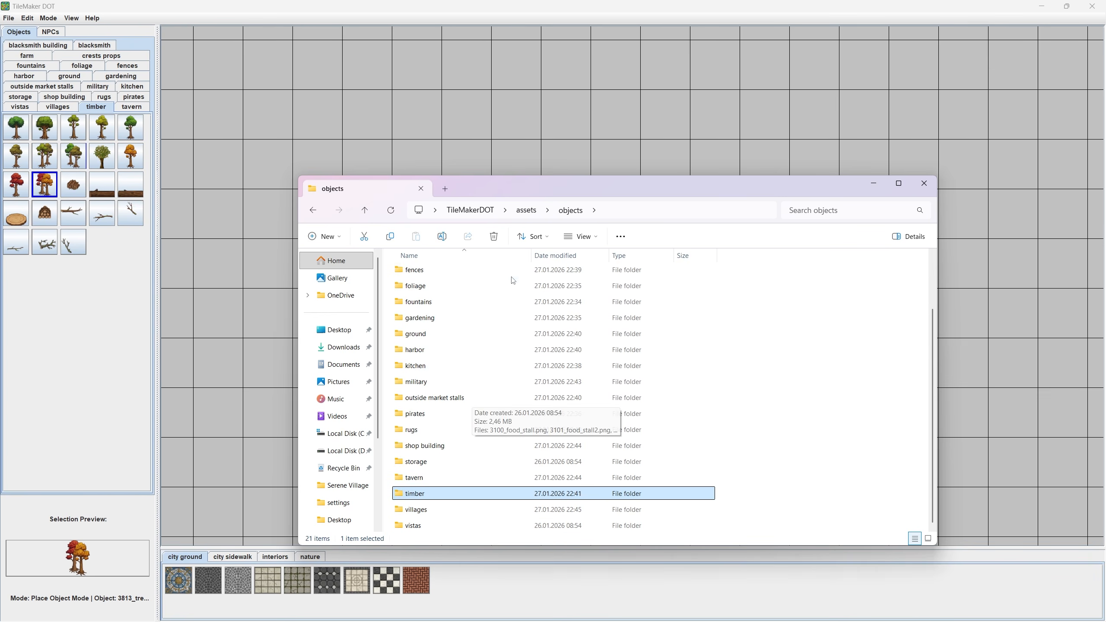
{"action": "left_click", "coordinate": [526, 210]}
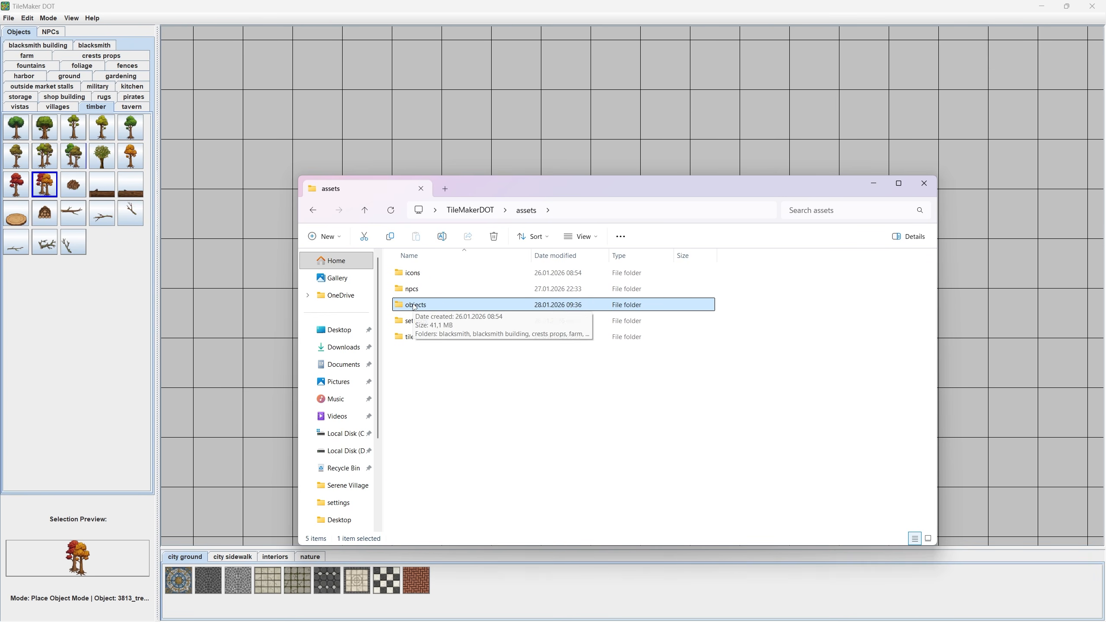
{"action": "left_click", "coordinate": [411, 292]}
{"action": "left_click", "coordinate": [412, 305]}
{"action": "left_click", "coordinate": [411, 336]}
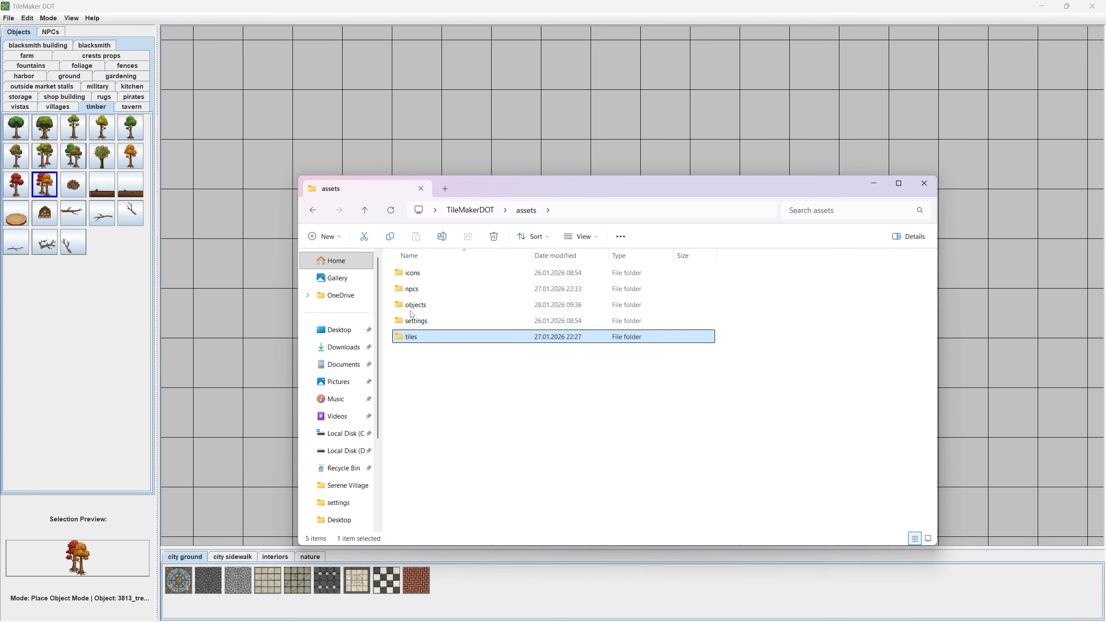
{"action": "double_click", "coordinate": [413, 308]}
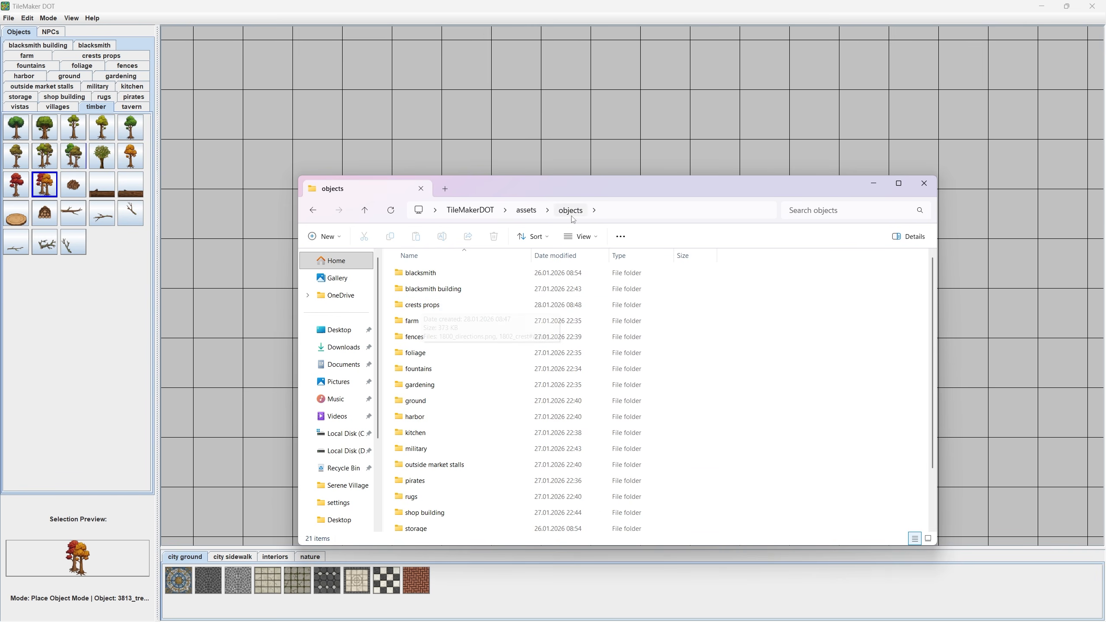
Compare the gardening folder with the gardening object category in TileMaker DOT.
{"action": "right_click", "coordinate": [750, 371]}
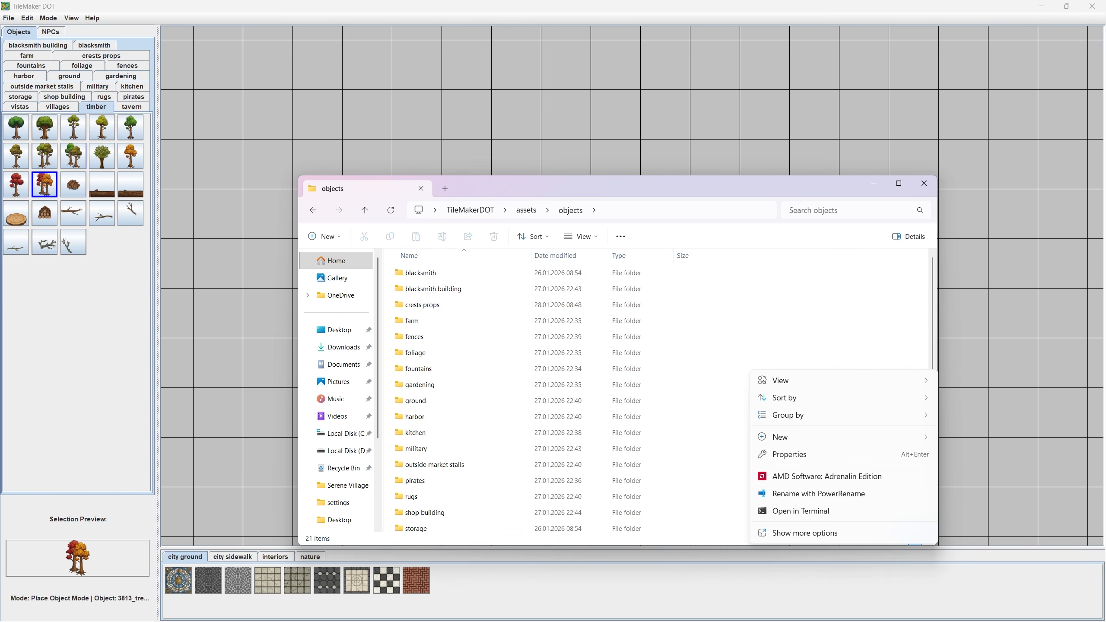
{"action": "left_click", "coordinate": [427, 384]}
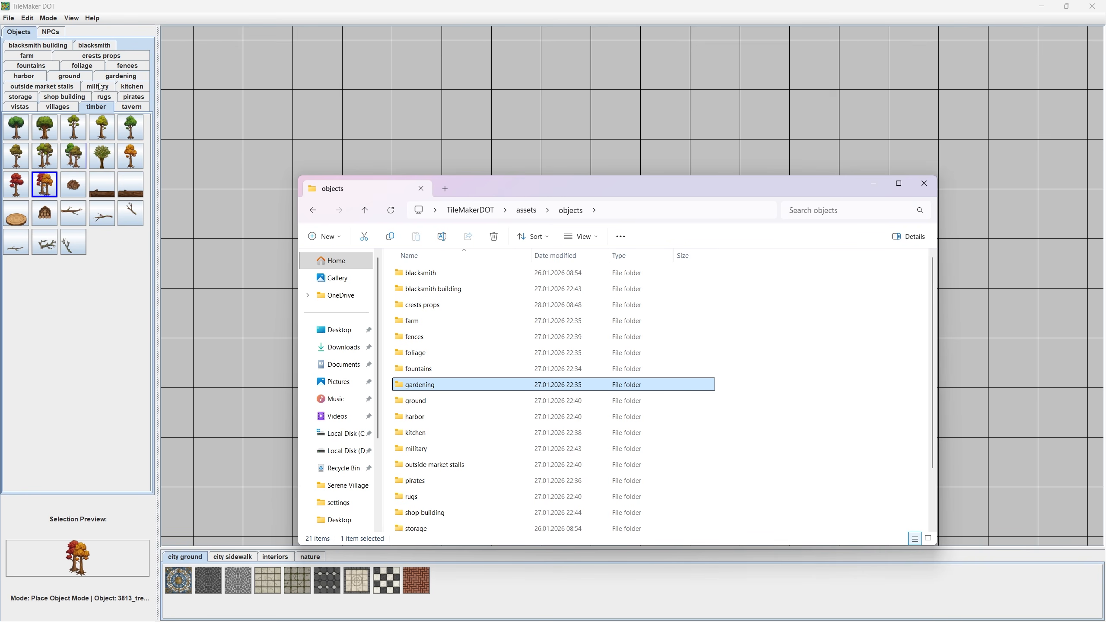
{"action": "left_click", "coordinate": [114, 78]}
{"action": "key", "text": "alt+Tab"}
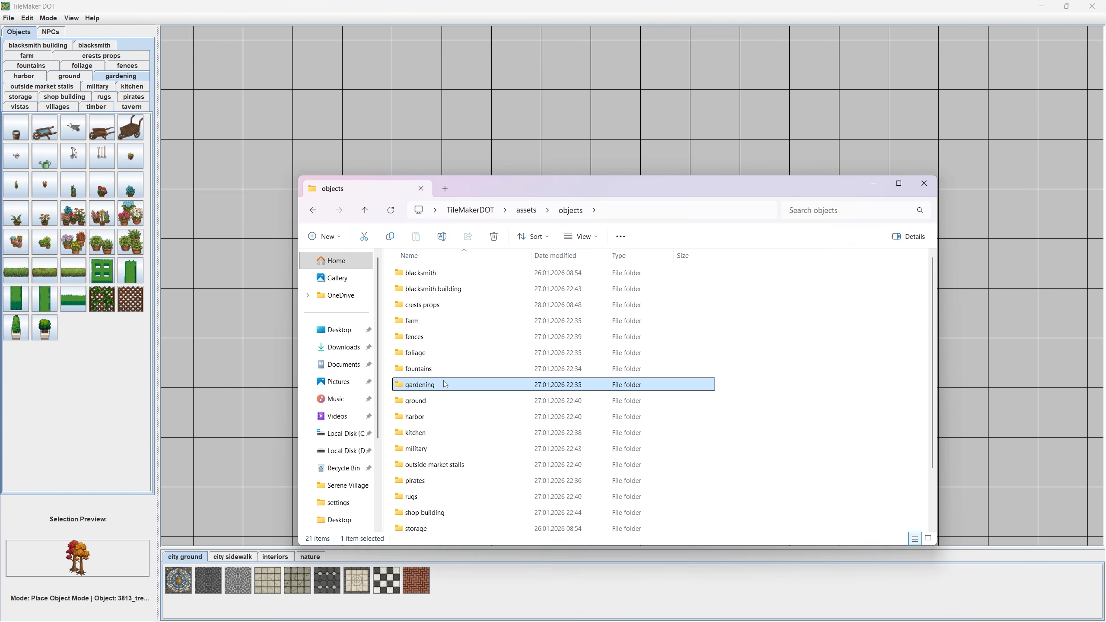
Create a new subfolder in the objects folder and delete it again.
{"action": "right_click", "coordinate": [789, 421]}
{"action": "mouse_move", "coordinate": [819, 314]}
{"action": "left_click", "coordinate": [679, 314]}
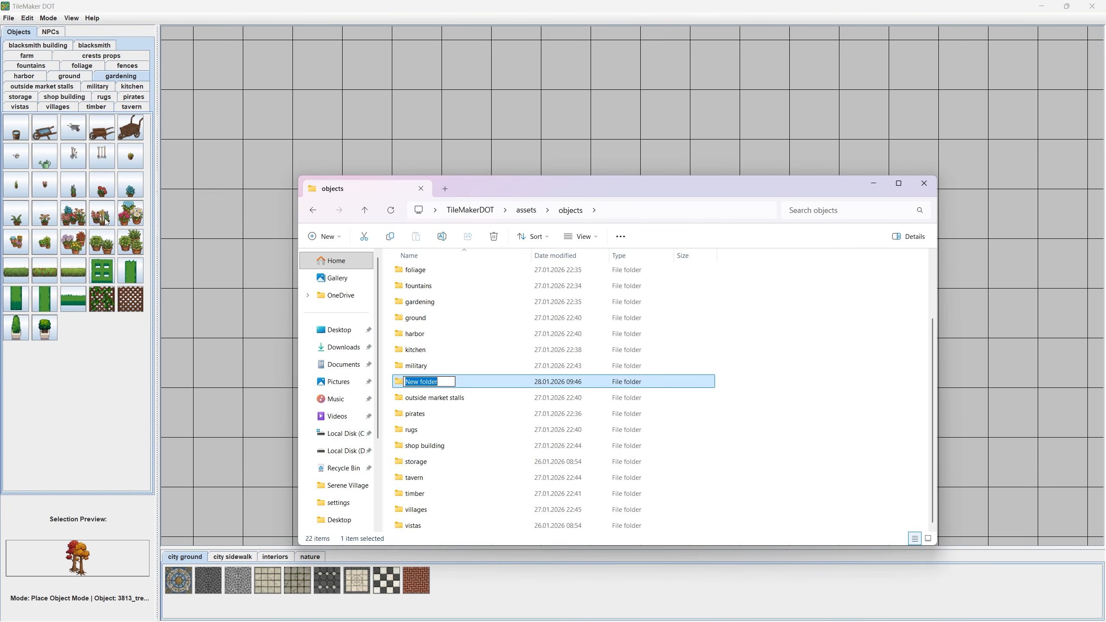
{"action": "left_click", "coordinate": [416, 396]}
{"action": "left_click", "coordinate": [408, 383]}
{"action": "key", "text": "Delete"}
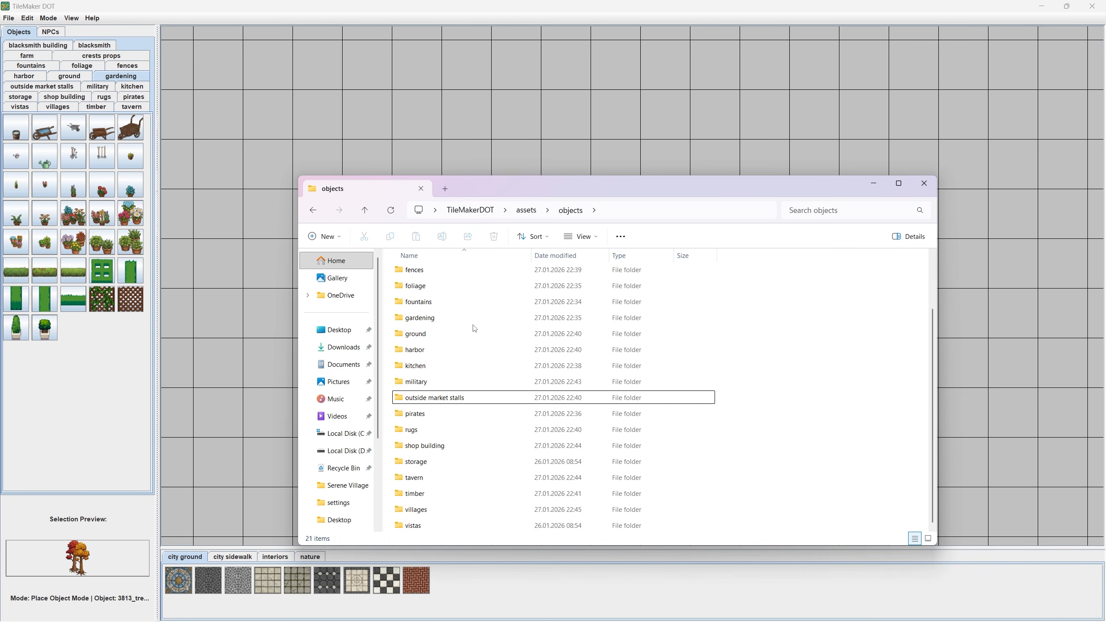
Switch to TileMaker DOT and place the third NPC of the regular rats category on the map beside the double tree.
{"action": "left_click", "coordinate": [90, 282]}
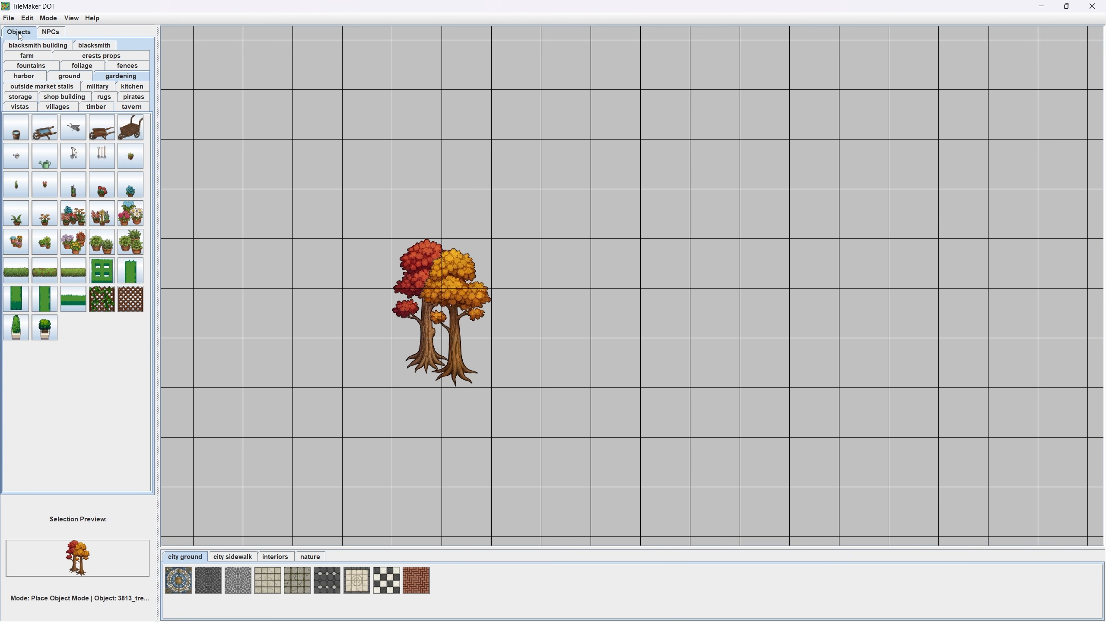
{"action": "left_click", "coordinate": [50, 32]}
{"action": "left_click", "coordinate": [75, 76]}
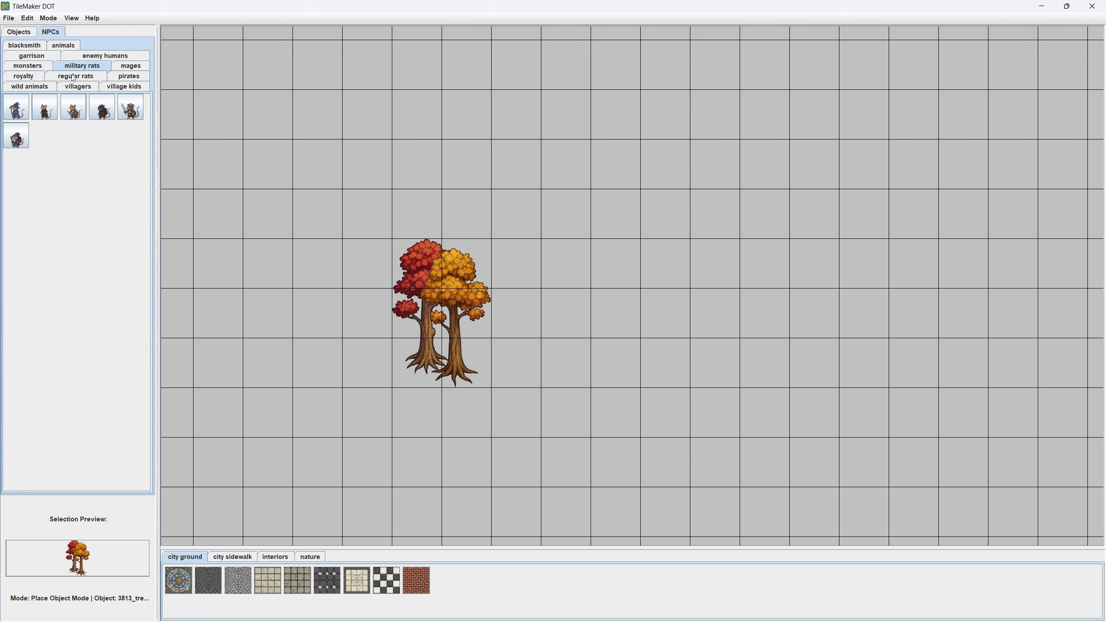
{"action": "left_click", "coordinate": [74, 107]}
{"action": "left_click", "coordinate": [569, 324]}
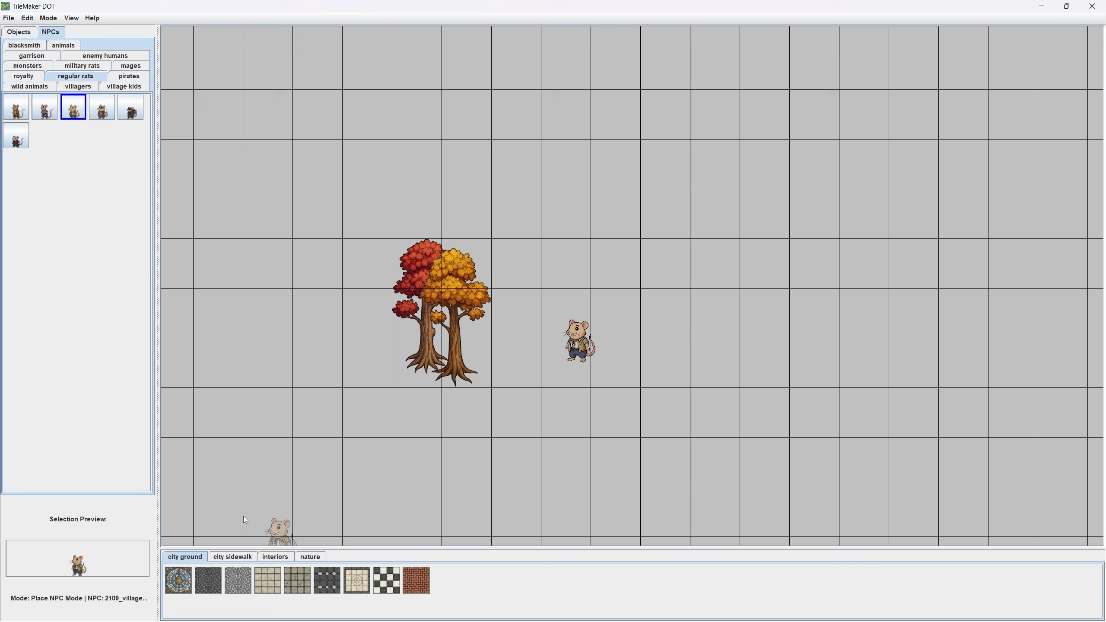
Paint two rows of six dry grass tiles from the nature category below the double tree.
{"action": "left_click", "coordinate": [276, 558]}
{"action": "left_click", "coordinate": [310, 557]}
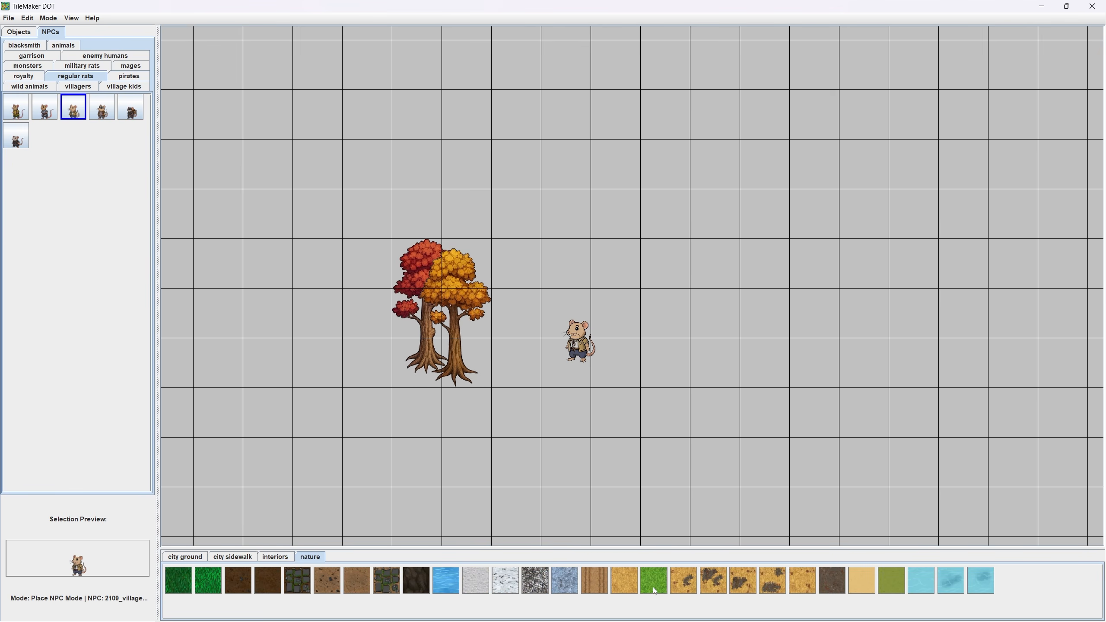
{"action": "left_click", "coordinate": [624, 580]}
{"action": "left_click_drag", "start_coordinate": [477, 455], "coordinate": [657, 456]}
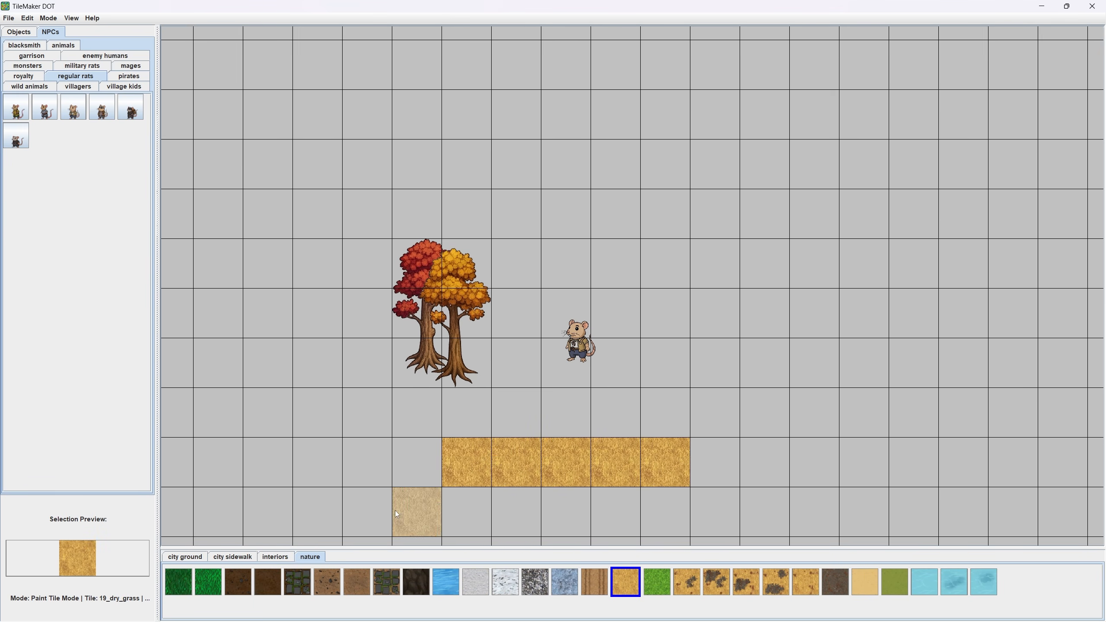
{"action": "left_click_drag", "start_coordinate": [479, 457], "coordinate": [484, 341]}
{"action": "left_click", "coordinate": [471, 394]}
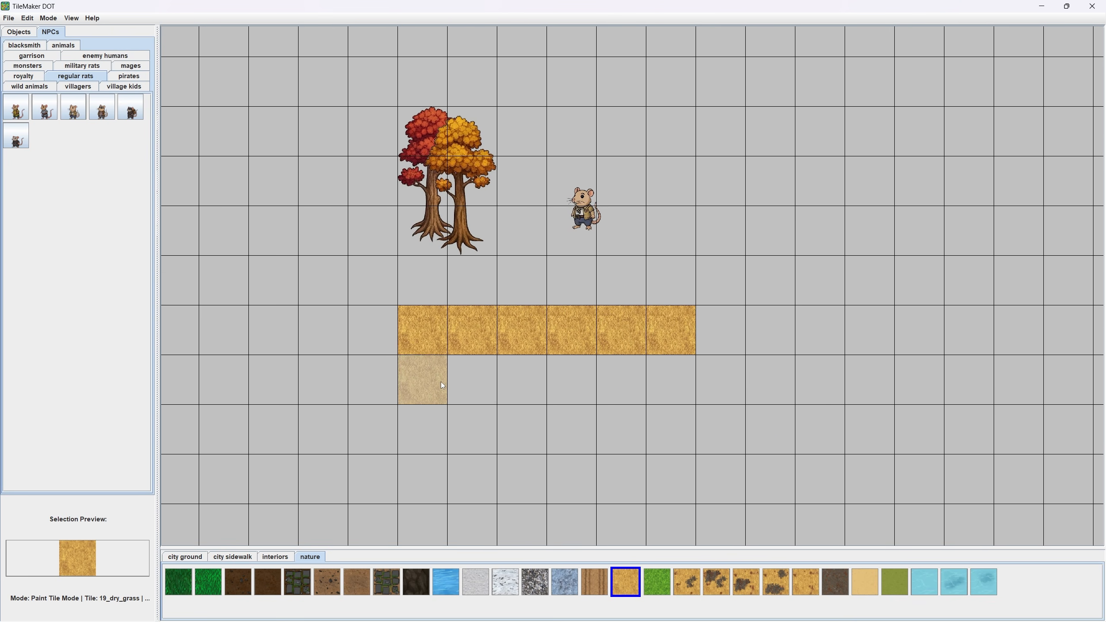
{"action": "left_click_drag", "start_coordinate": [441, 382], "coordinate": [678, 385]}
Paint healthy grass tiles two cells wide all around the dry grass patch.
{"action": "left_click", "coordinate": [656, 593]}
{"action": "mouse_move", "coordinate": [366, 287]}
{"action": "left_mouse_down"}
{"action": "mouse_move", "coordinate": [685, 287]}
{"action": "mouse_move", "coordinate": [735, 346]}
{"action": "mouse_move", "coordinate": [722, 417]}
{"action": "mouse_move", "coordinate": [508, 426]}
{"action": "mouse_move", "coordinate": [384, 413]}
{"action": "mouse_move", "coordinate": [373, 295]}
{"action": "mouse_move", "coordinate": [724, 245]}
{"action": "mouse_move", "coordinate": [773, 300]}
{"action": "mouse_move", "coordinate": [749, 471]}
{"action": "mouse_move", "coordinate": [627, 485]}
{"action": "mouse_move", "coordinate": [342, 482]}
{"action": "mouse_move", "coordinate": [312, 243]}
{"action": "left_mouse_up"}
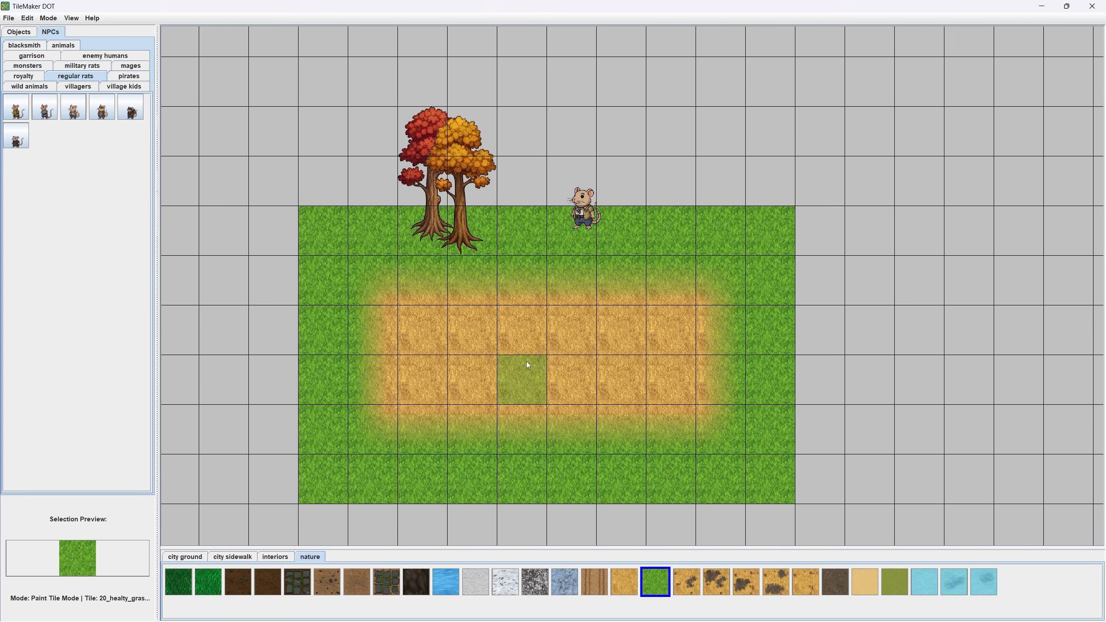
{"action": "left_click_drag", "start_coordinate": [566, 359], "coordinate": [564, 333]}
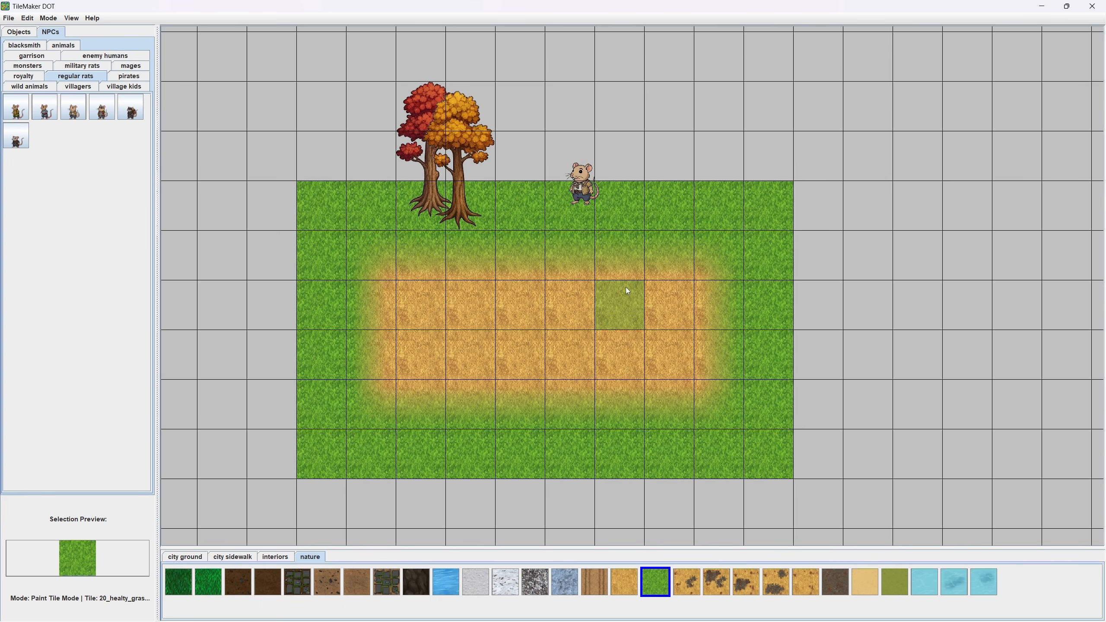
Turn off the map grid and look closely at the transition between dry and green grass.
{"action": "left_click", "coordinate": [70, 18]}
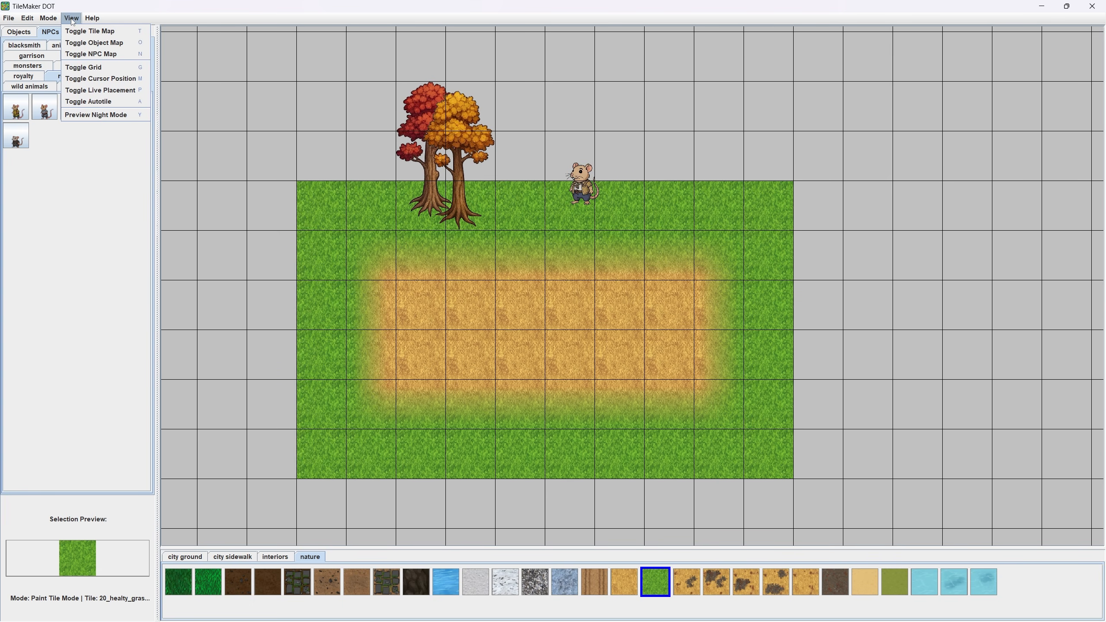
{"action": "left_click", "coordinate": [86, 66]}
{"action": "scroll", "coordinate": [590, 370], "scroll_direction": "up", "scroll_amount": 2}
{"action": "left_click_drag", "start_coordinate": [520, 276], "coordinate": [543, 262]}
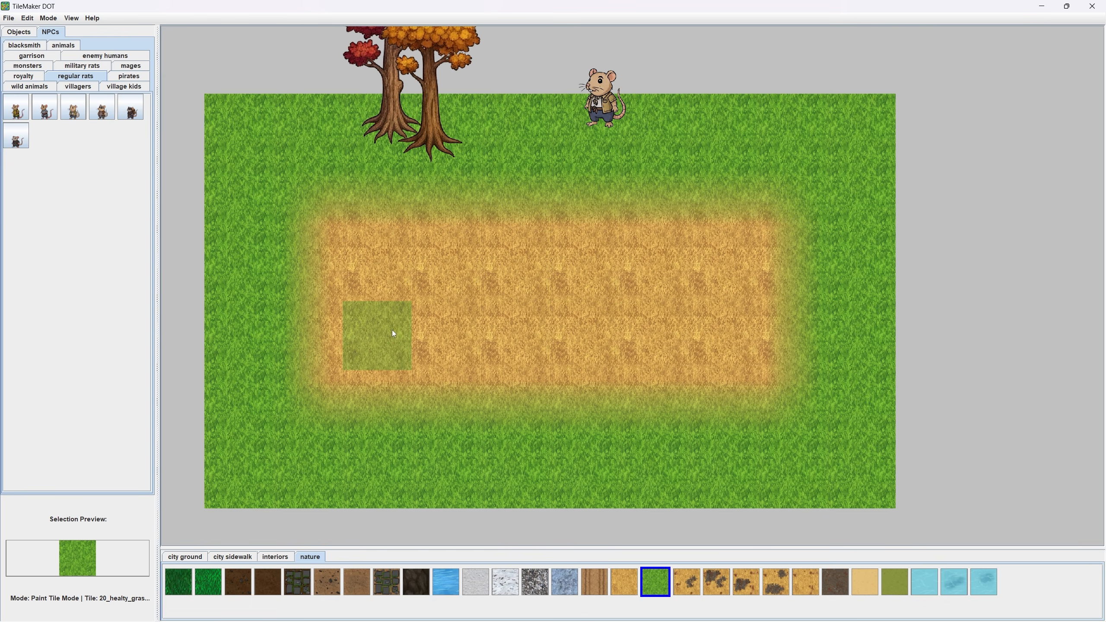
{"action": "left_click_drag", "start_coordinate": [548, 350], "coordinate": [578, 338]}
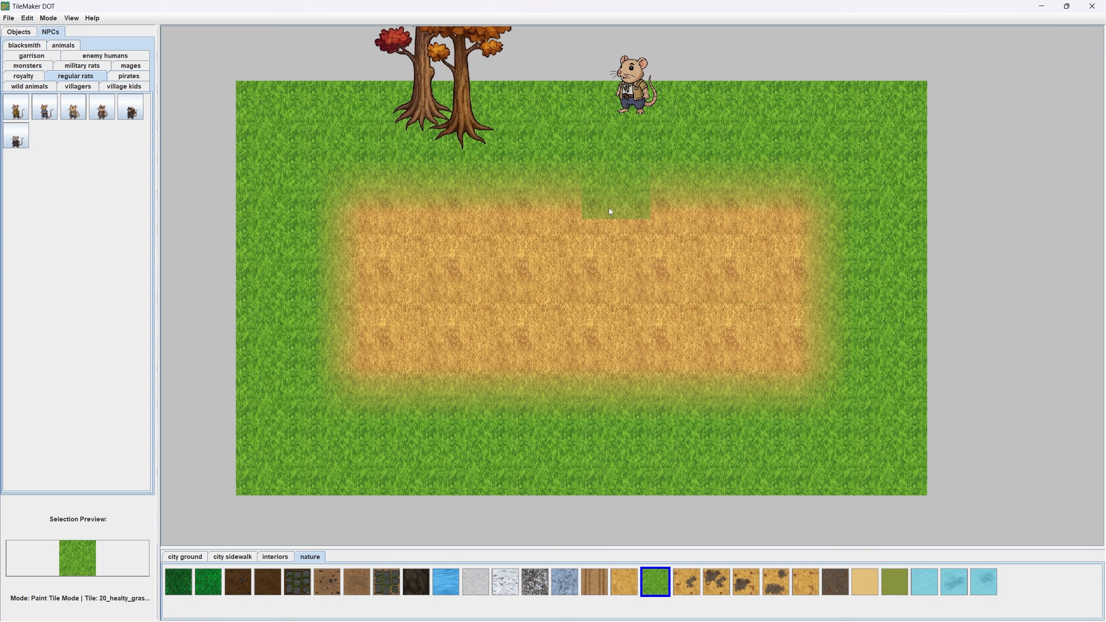
Switch to File Explorer, open the autotiles folder inside assets/tiles, and compare its images with the grass transition on the map.
{"action": "key", "text": "alt+Tab"}
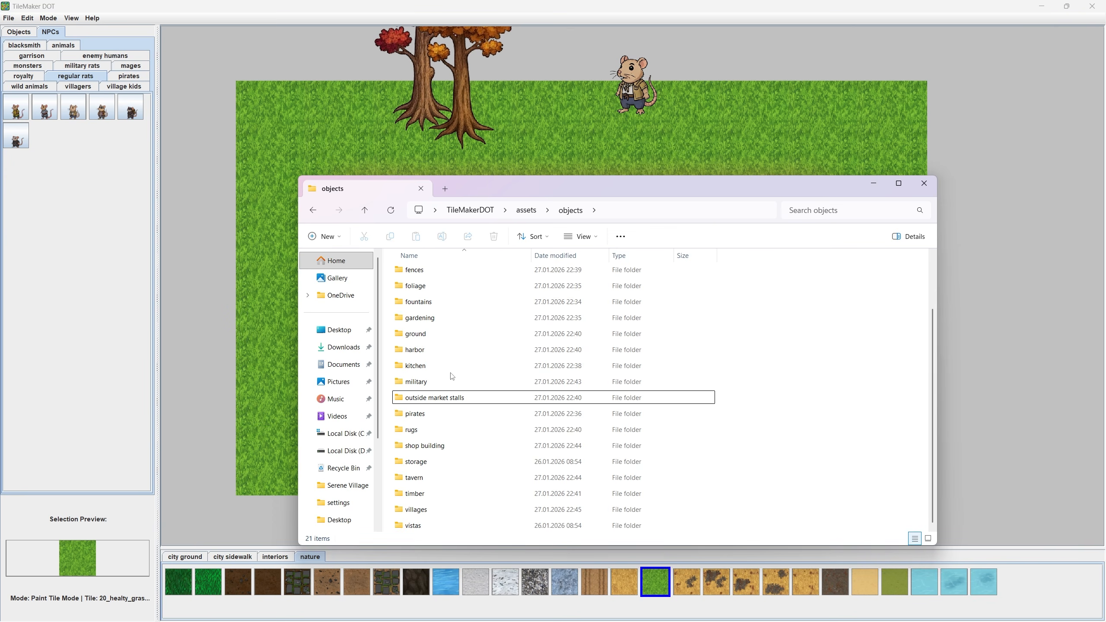
{"action": "left_click", "coordinate": [526, 210]}
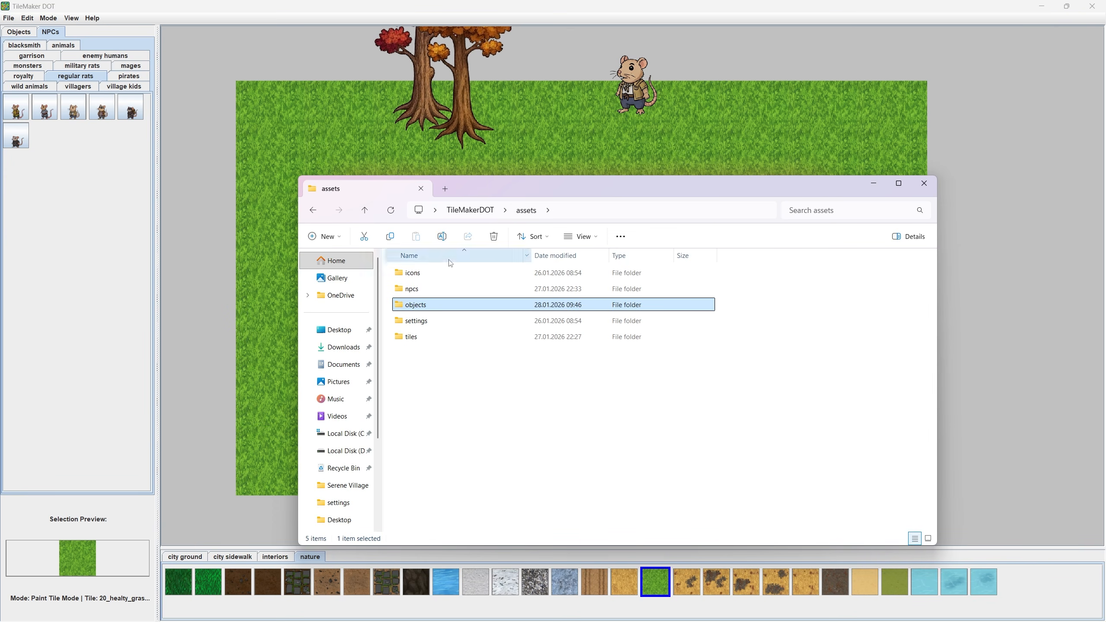
{"action": "double_click", "coordinate": [411, 337]}
{"action": "left_click_drag", "start_coordinate": [550, 187], "coordinate": [797, 160]}
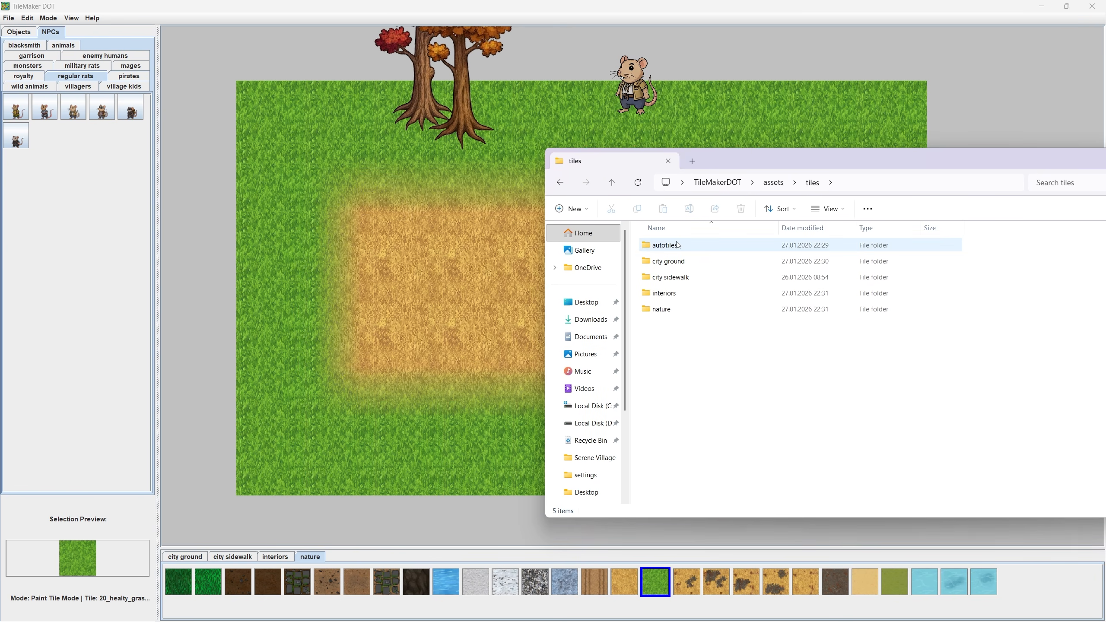
{"action": "left_click", "coordinate": [666, 246]}
{"action": "double_click", "coordinate": [665, 246]}
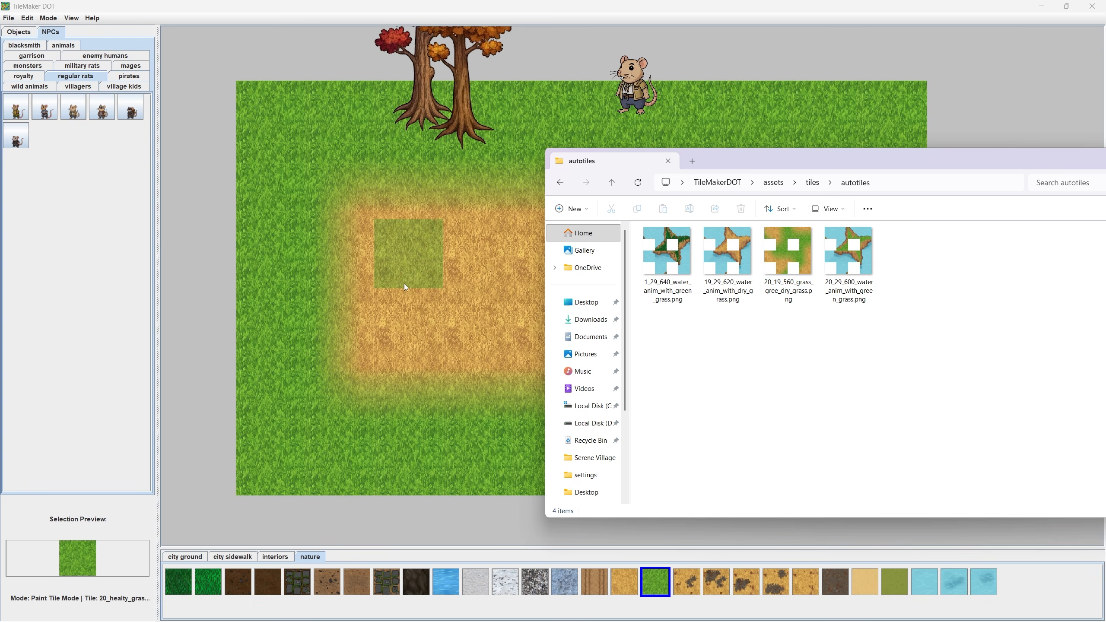
{"action": "left_click_drag", "start_coordinate": [405, 285], "coordinate": [420, 293]}
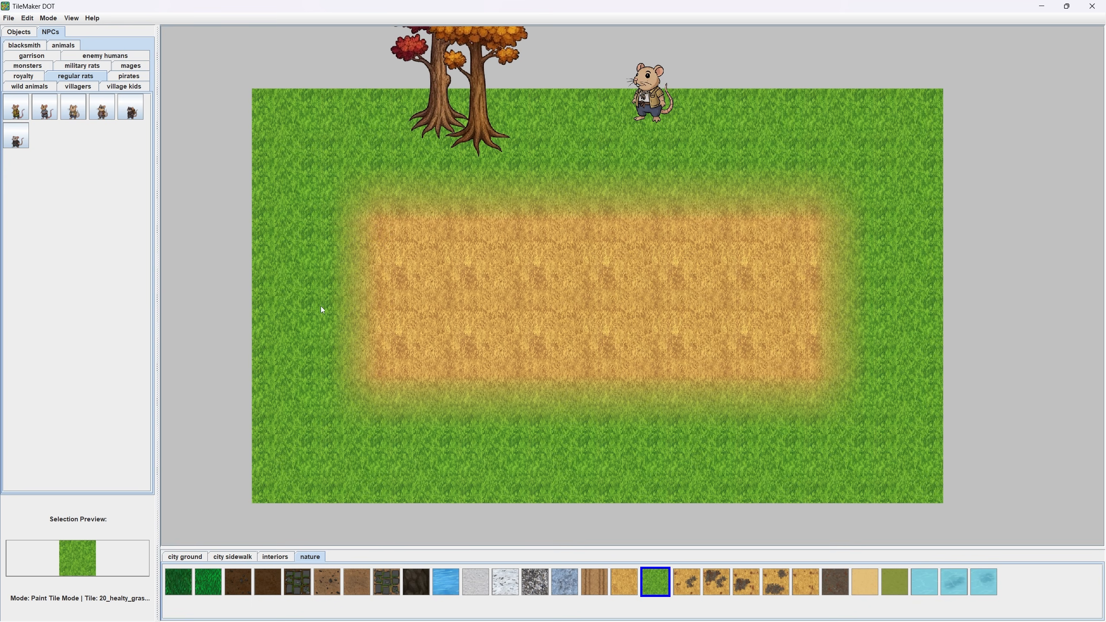
Return to the autotiles folder and point out the leading IDs in the file name 20_19_560_grass_gree_dry_grass.png.
{"action": "key", "text": "alt+Tab"}
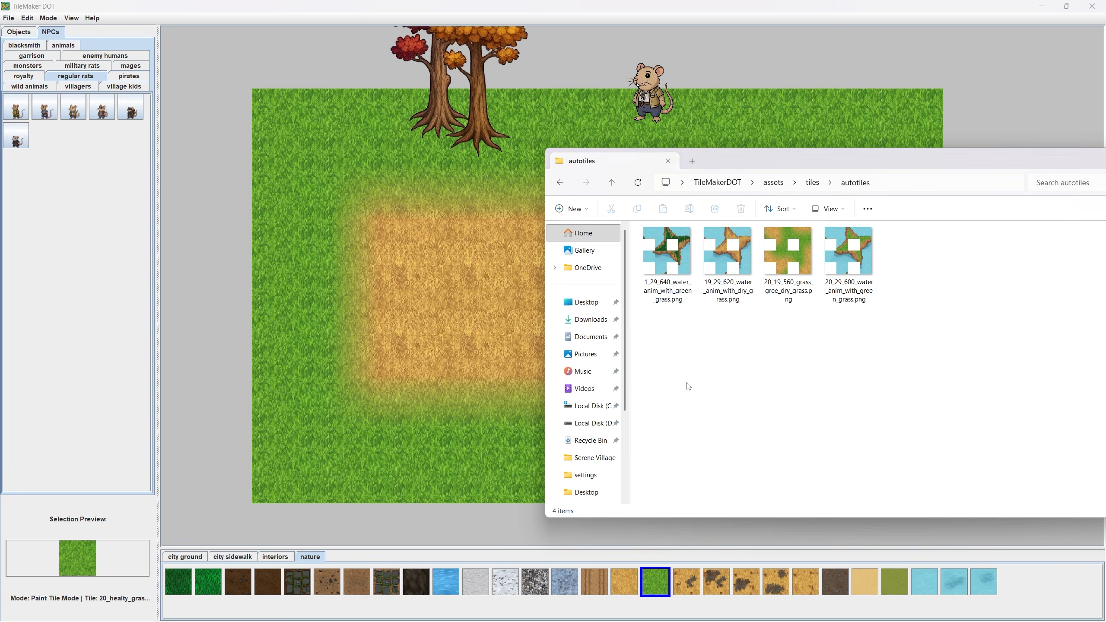
{"action": "left_click", "coordinate": [779, 292]}
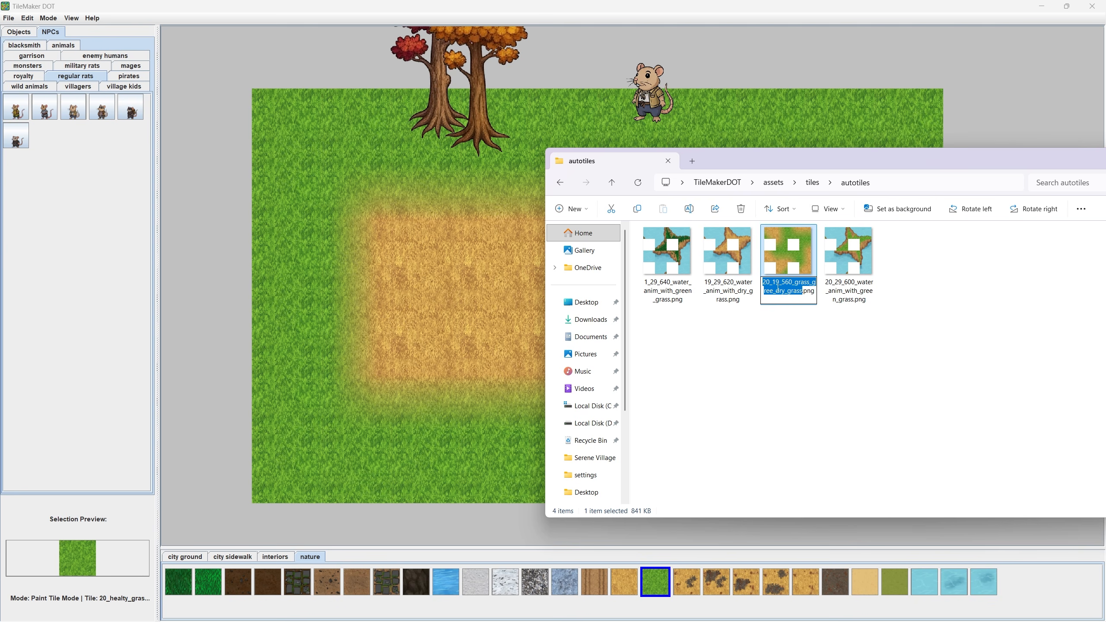
{"action": "left_click", "coordinate": [775, 282]}
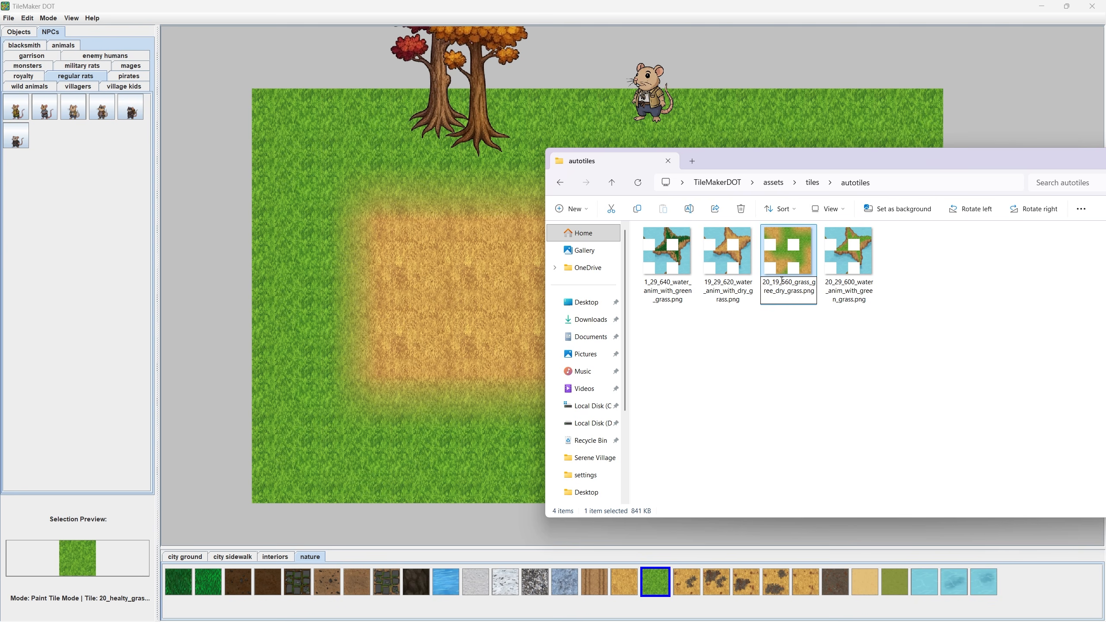
{"action": "left_click_drag", "start_coordinate": [783, 280], "coordinate": [766, 283]}
{"action": "left_click", "coordinate": [772, 286]}
Check the IDs of the dry grass and healthy grass tiles in TileMaker DOT, widening the palette to read them.
{"action": "left_click", "coordinate": [637, 585]}
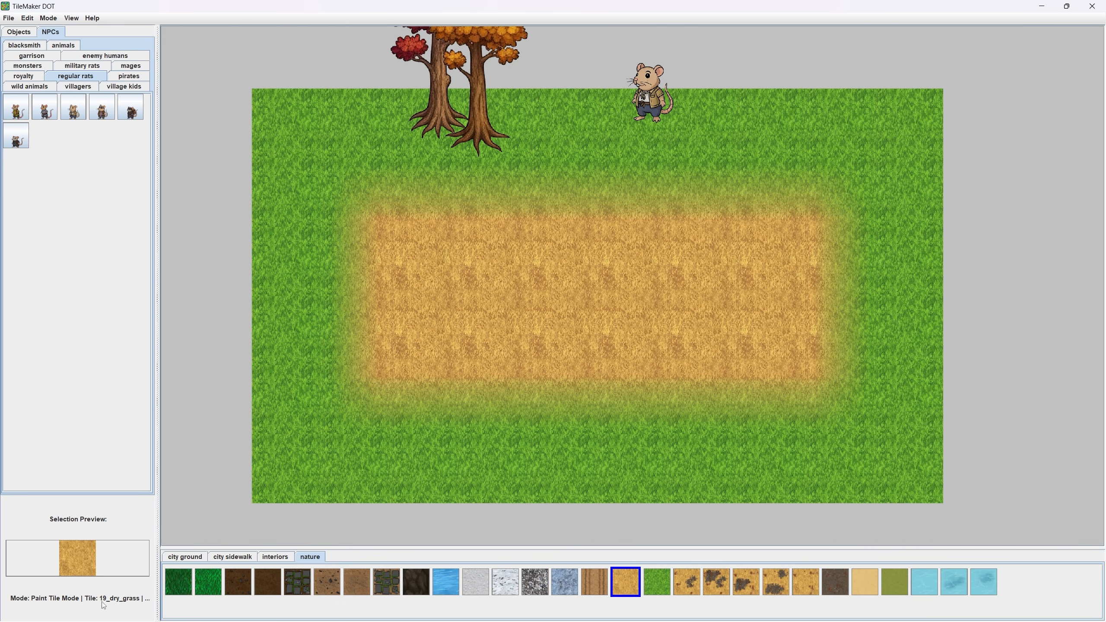
{"action": "left_click_drag", "start_coordinate": [151, 603], "coordinate": [174, 603]}
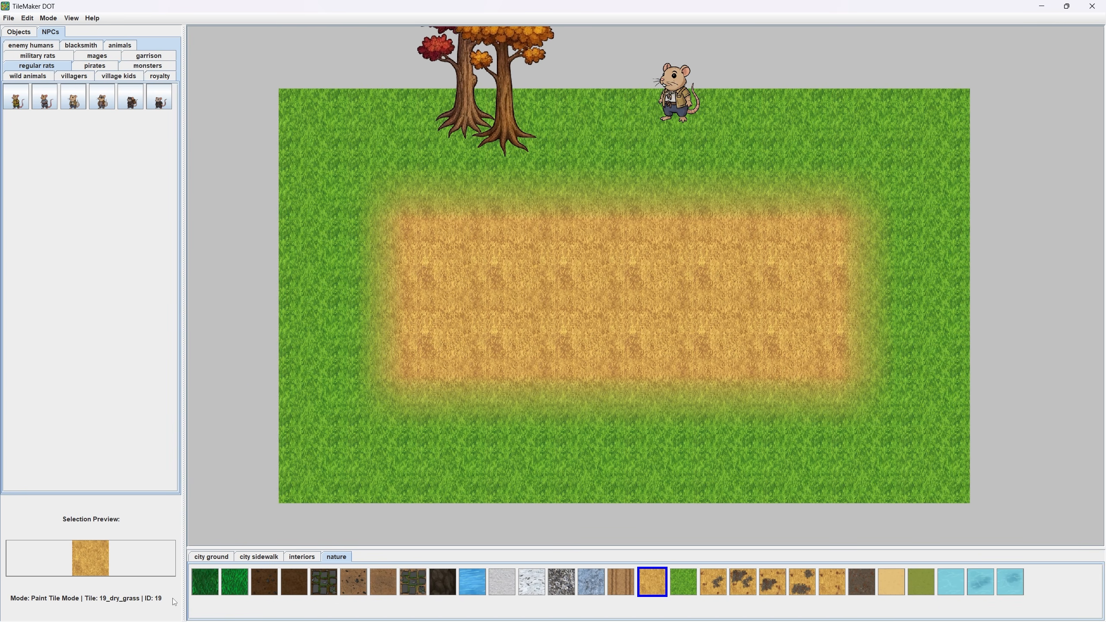
{"action": "left_click", "coordinate": [683, 588]}
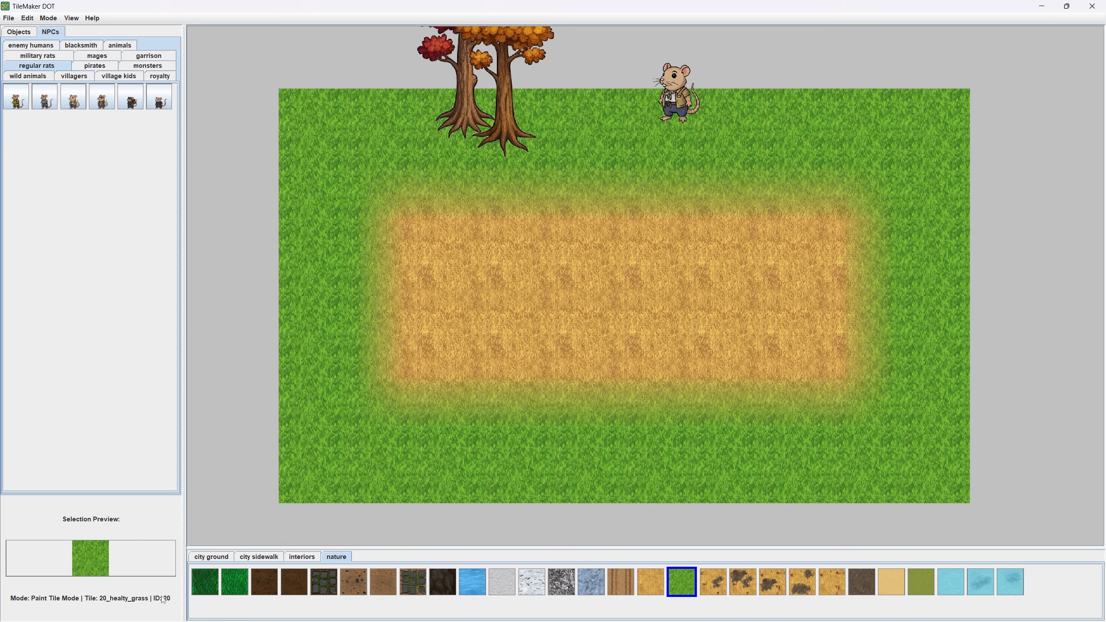
Go back to File Explorer and highlight the number 560 in the grass autotile's file name.
{"action": "key", "text": "alt+Tab"}
{"action": "left_click", "coordinate": [800, 299]}
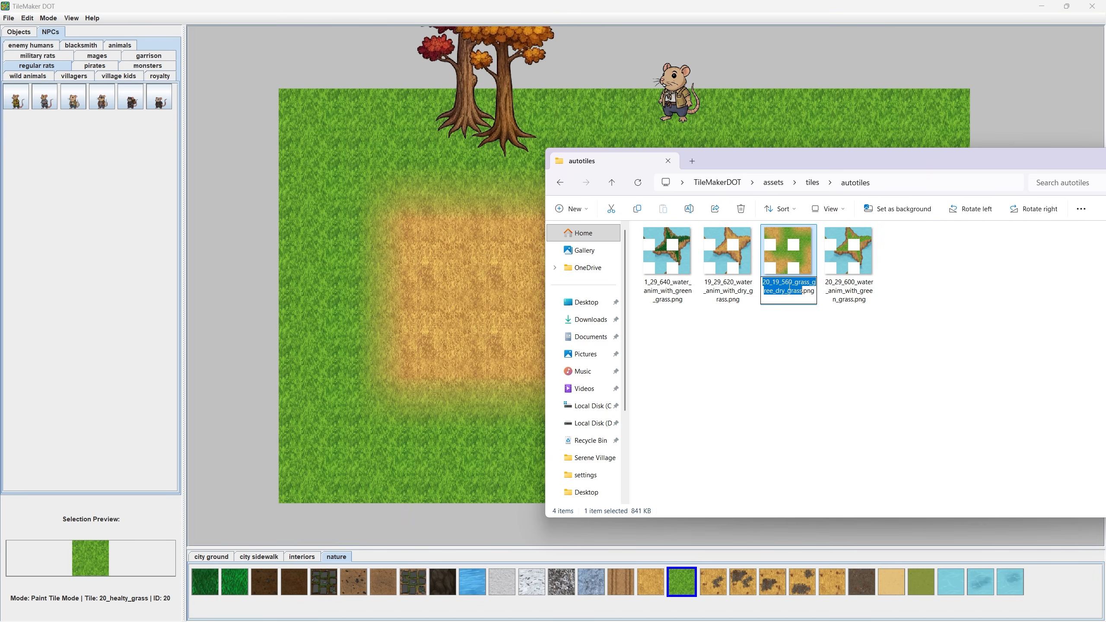
{"action": "left_click", "coordinate": [791, 283]}
{"action": "left_click_drag", "start_coordinate": [791, 283], "coordinate": [782, 282]}
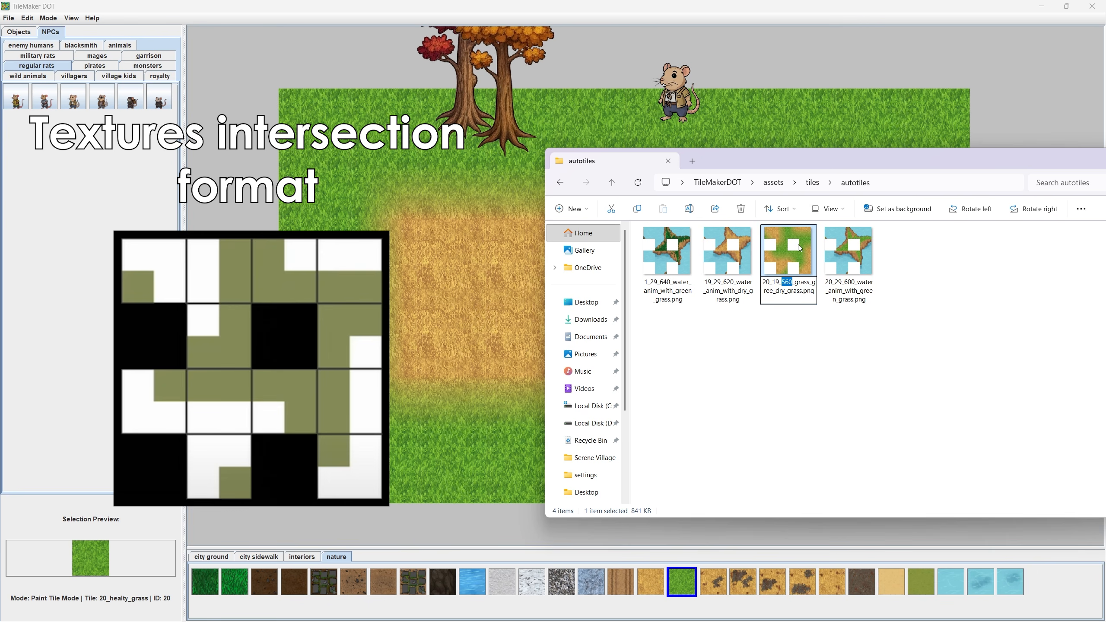
Inspect the grass autotile image's details and highlight the descriptive part of its file name, grass_gree_dry_grass.
{"action": "left_click", "coordinate": [791, 255]}
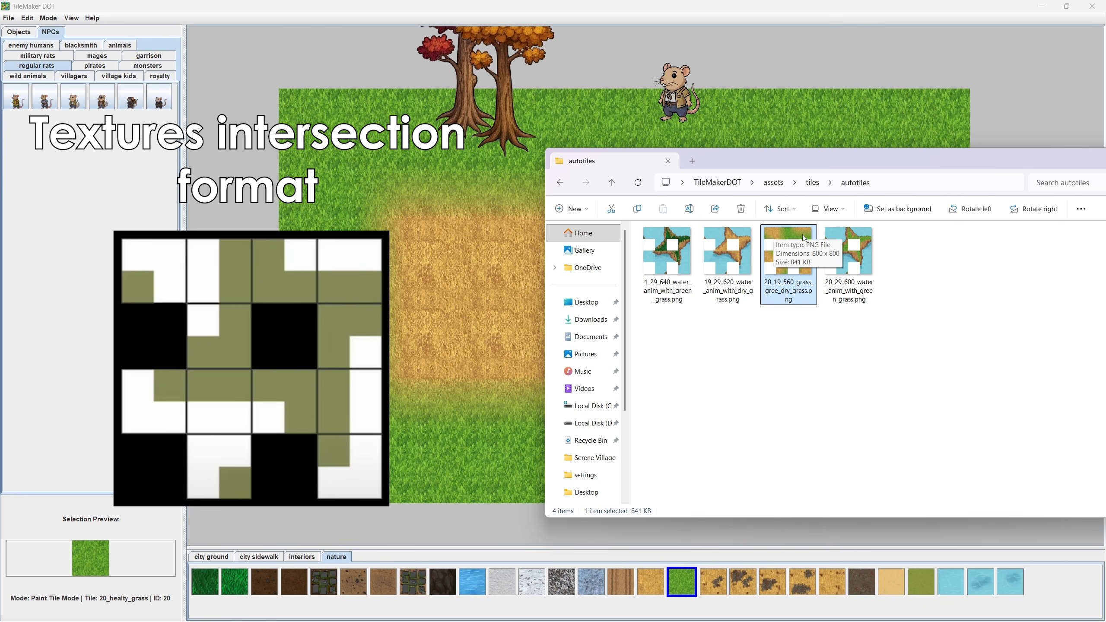
{"action": "left_click", "coordinate": [865, 358]}
{"action": "left_click", "coordinate": [794, 289]}
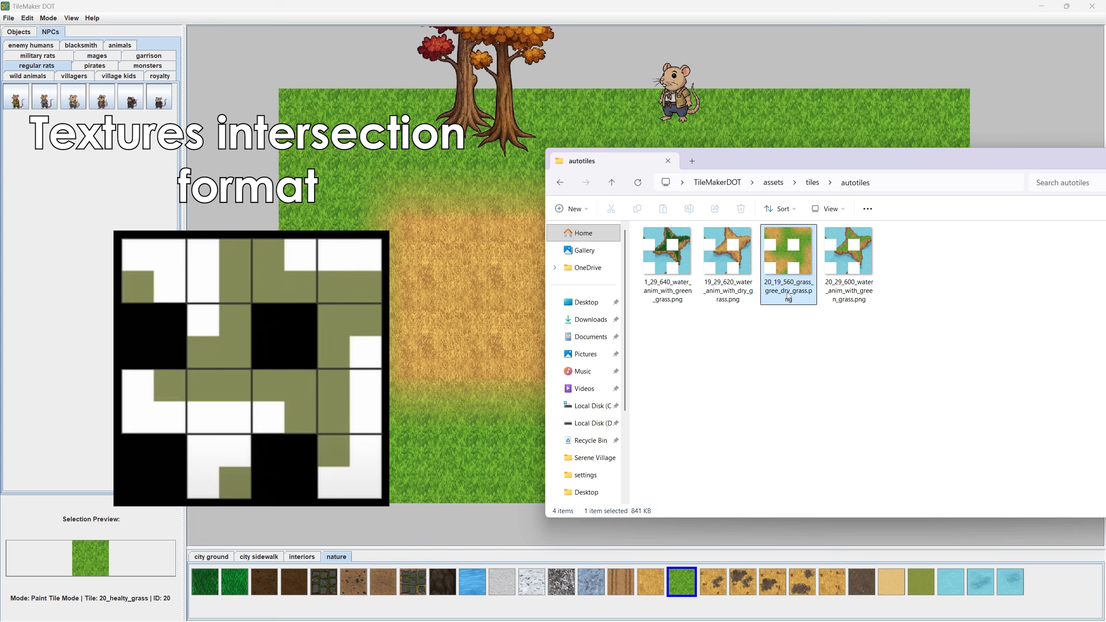
{"action": "left_click", "coordinate": [796, 282]}
{"action": "left_click_drag", "start_coordinate": [795, 282], "coordinate": [802, 291]}
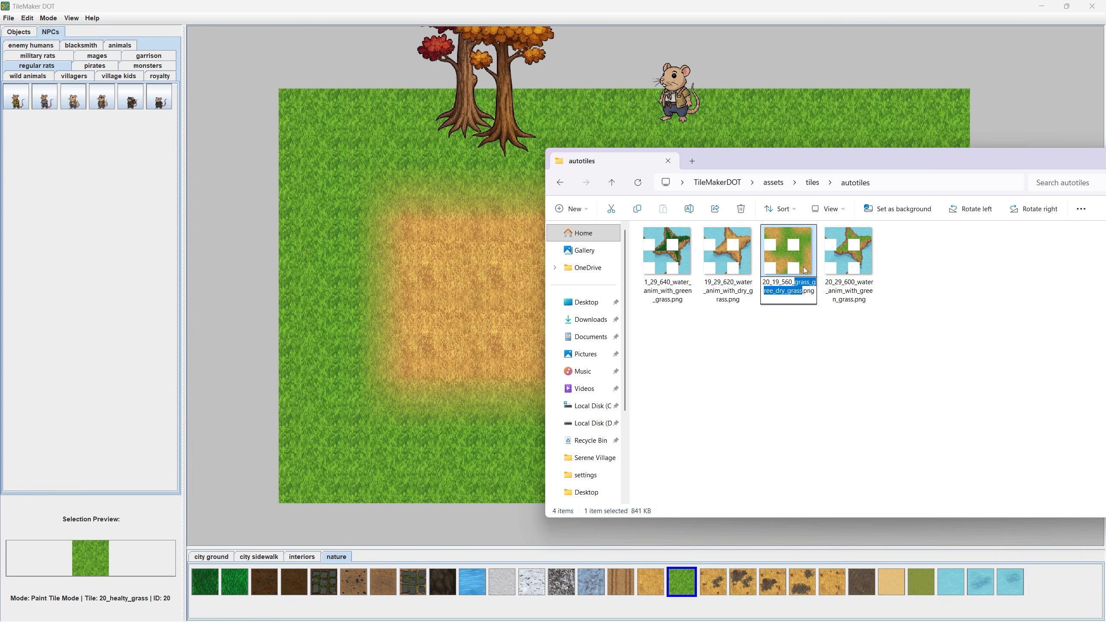
Open the nature folder under tiles and cut the four files from 12_SNOW_LOW.png to 15_WATER_ICED.png.
{"action": "left_click", "coordinate": [813, 183]}
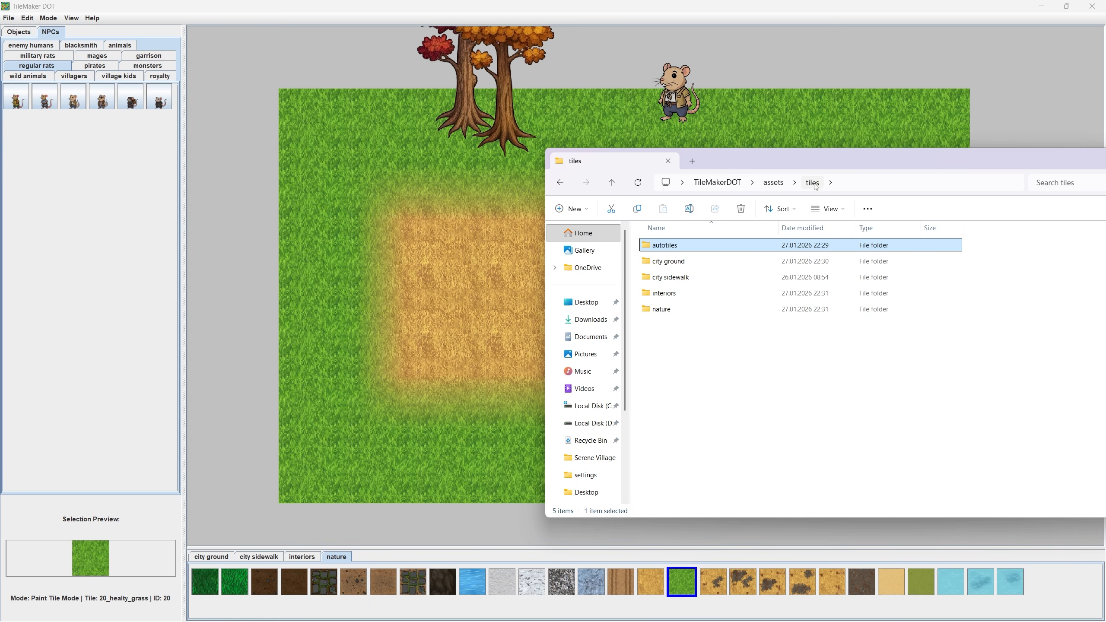
{"action": "double_click", "coordinate": [673, 310]}
{"action": "left_click_drag", "start_coordinate": [814, 159], "coordinate": [616, 131]}
{"action": "left_click", "coordinate": [362, 155]}
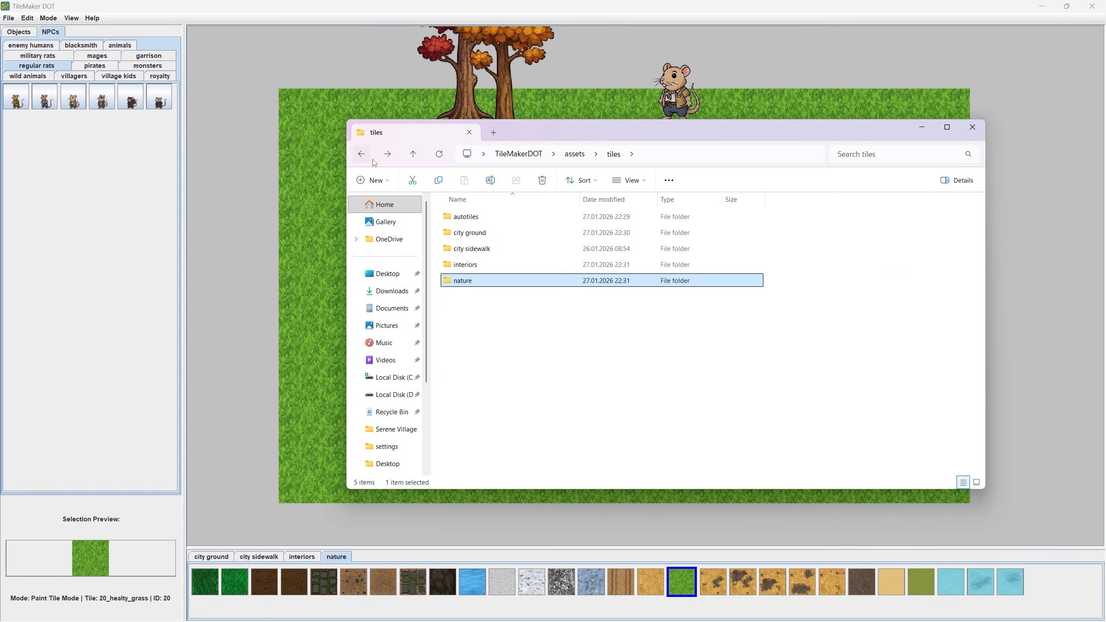
{"action": "double_click", "coordinate": [464, 287]}
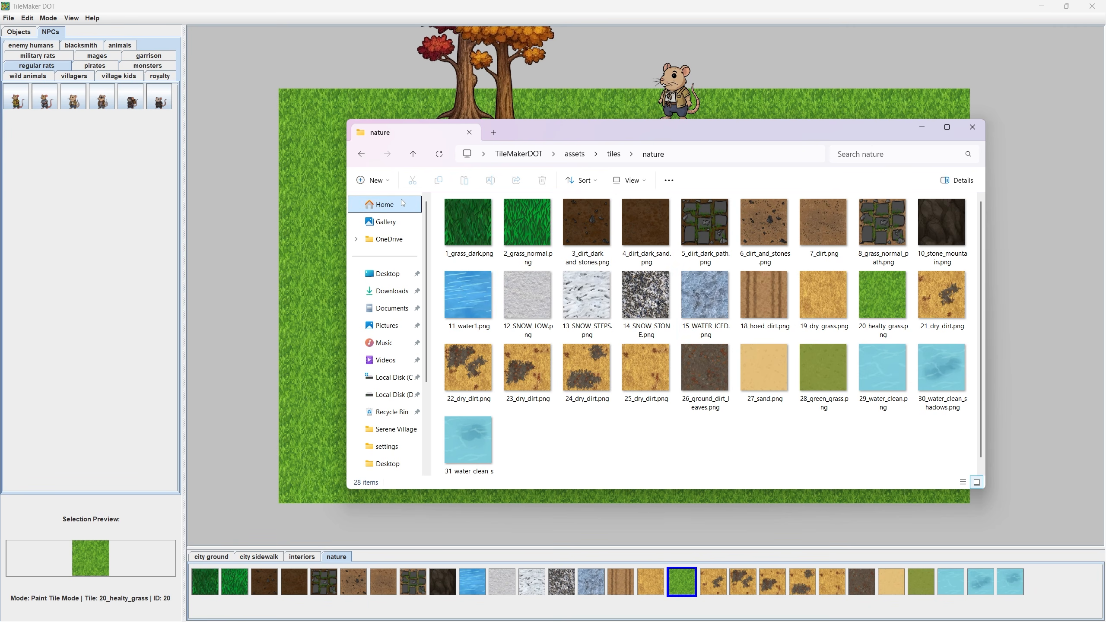
{"action": "left_click", "coordinate": [702, 306]}
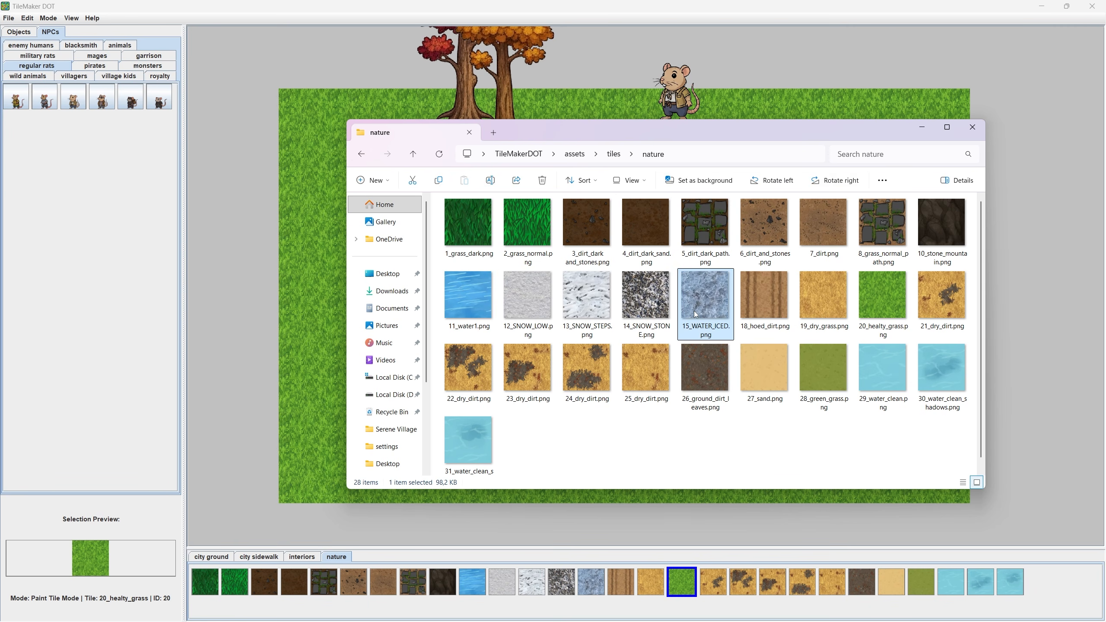
{"action": "left_click", "coordinate": [534, 305], "text": "shift"}
{"action": "key", "text": "ctrl+c"}
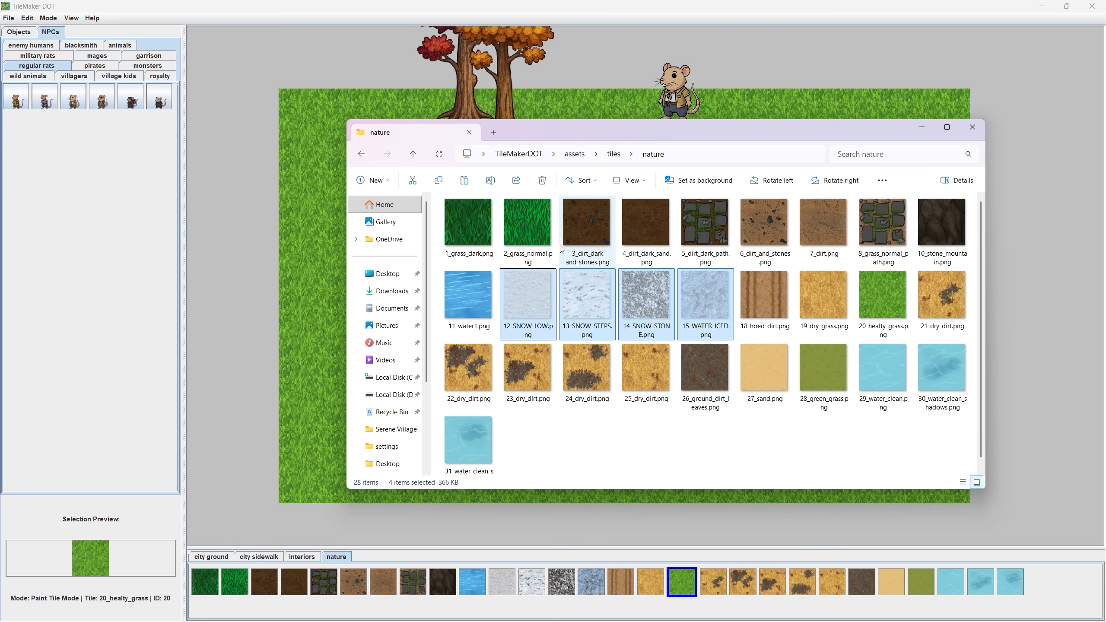
Create a folder named snow inside the tiles folder and open it.
{"action": "left_click", "coordinate": [614, 154]}
{"action": "right_click", "coordinate": [545, 400]}
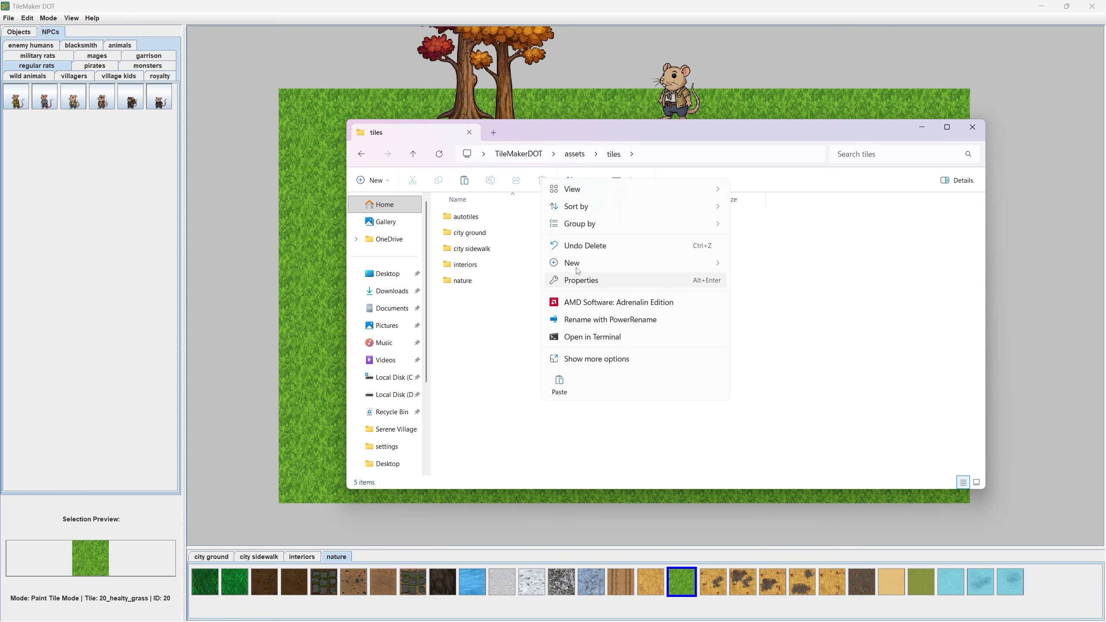
{"action": "mouse_move", "coordinate": [653, 263]}
{"action": "left_click", "coordinate": [757, 267]}
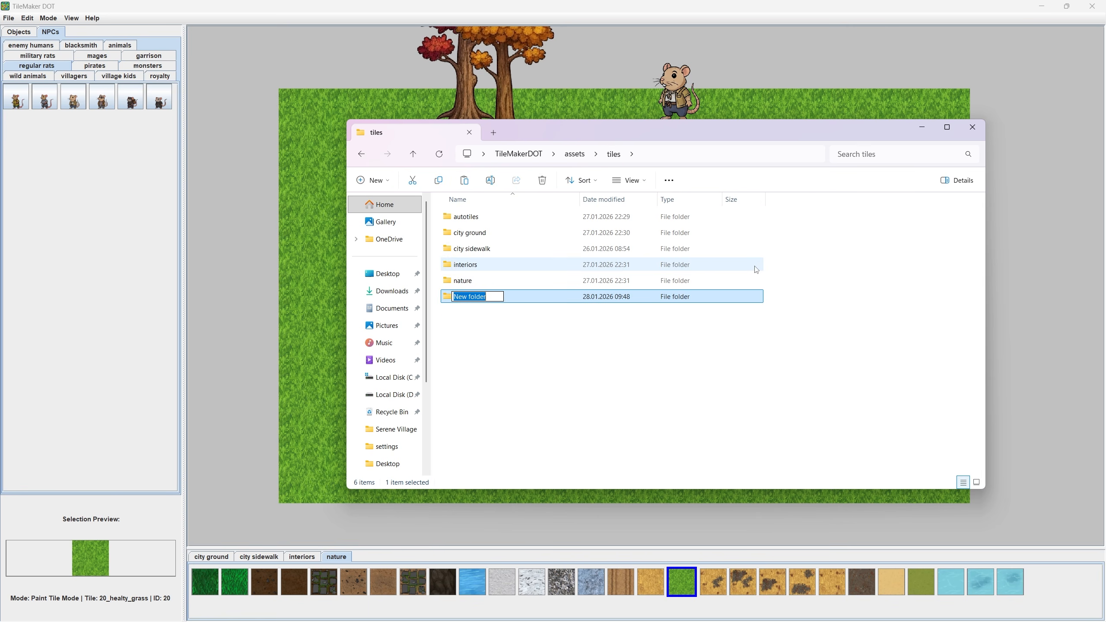
{"action": "type", "text": "snow"}
{"action": "key", "text": "Return"}
{"action": "key", "text": "Return"}
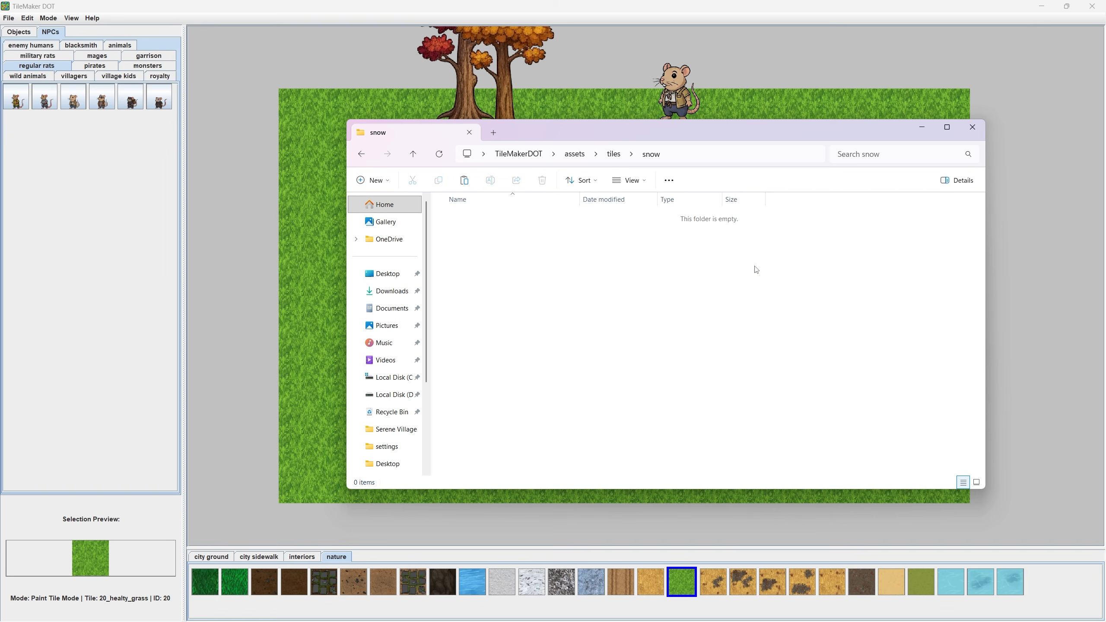
Paste the four snow and ice tile files into the snow folder and return to the tiles folder.
{"action": "key", "text": "ctrl+v"}
{"action": "key", "text": "alt+Left"}
{"action": "key", "text": "Return"}
{"action": "key", "text": "alt+Left"}
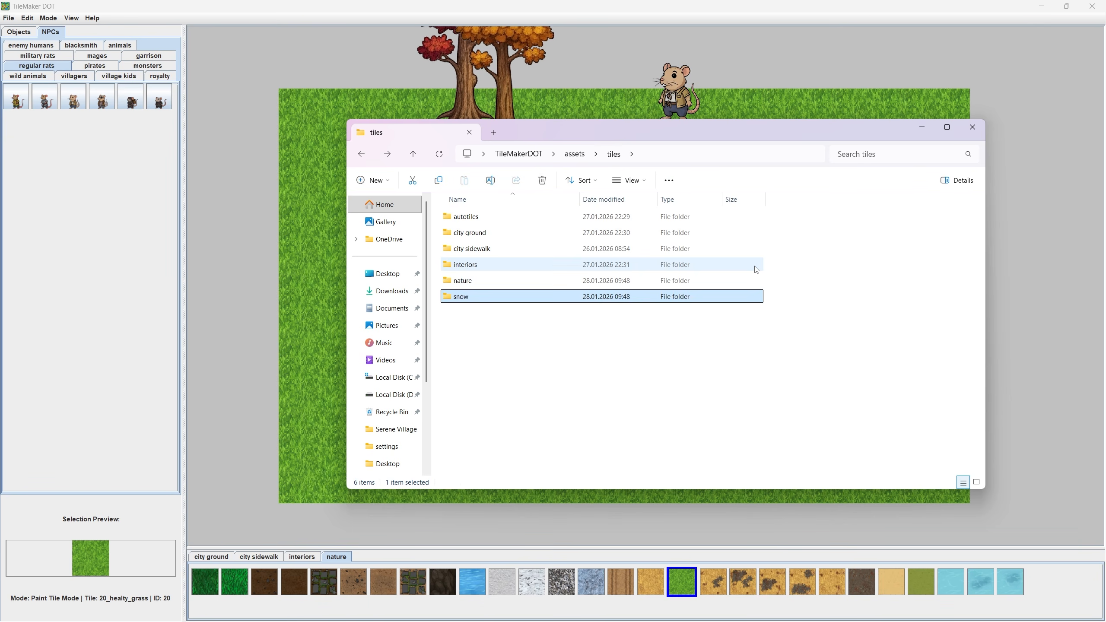
Rename the city sidewalk folder inside tiles to city sidewalk#hidden.
{"action": "left_click", "coordinate": [473, 253]}
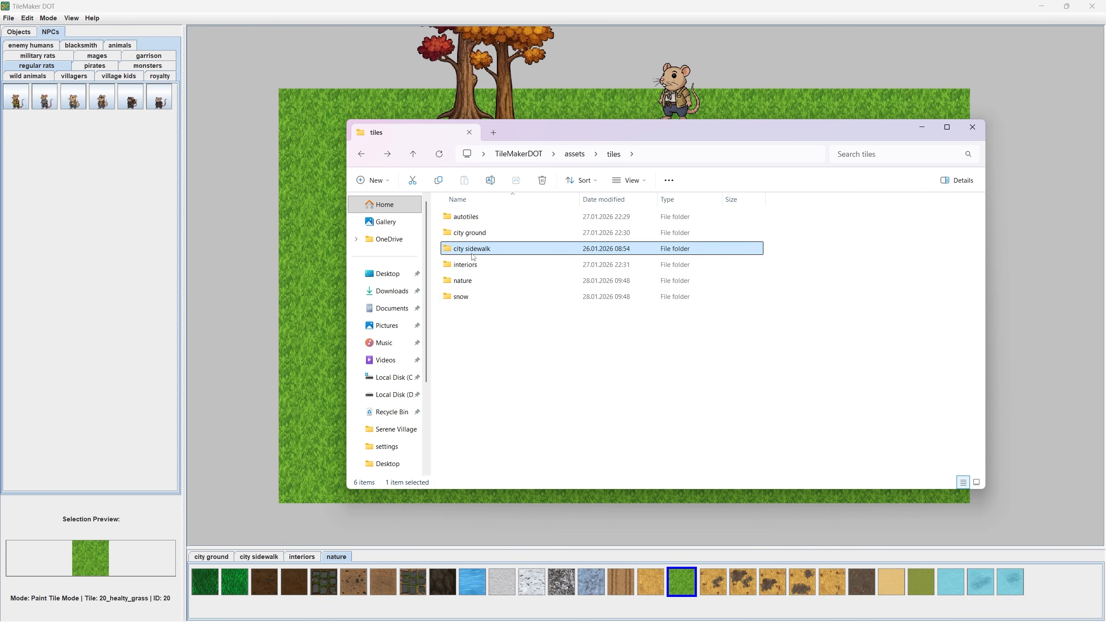
{"action": "key", "text": "F2"}
{"action": "key", "text": "Right"}
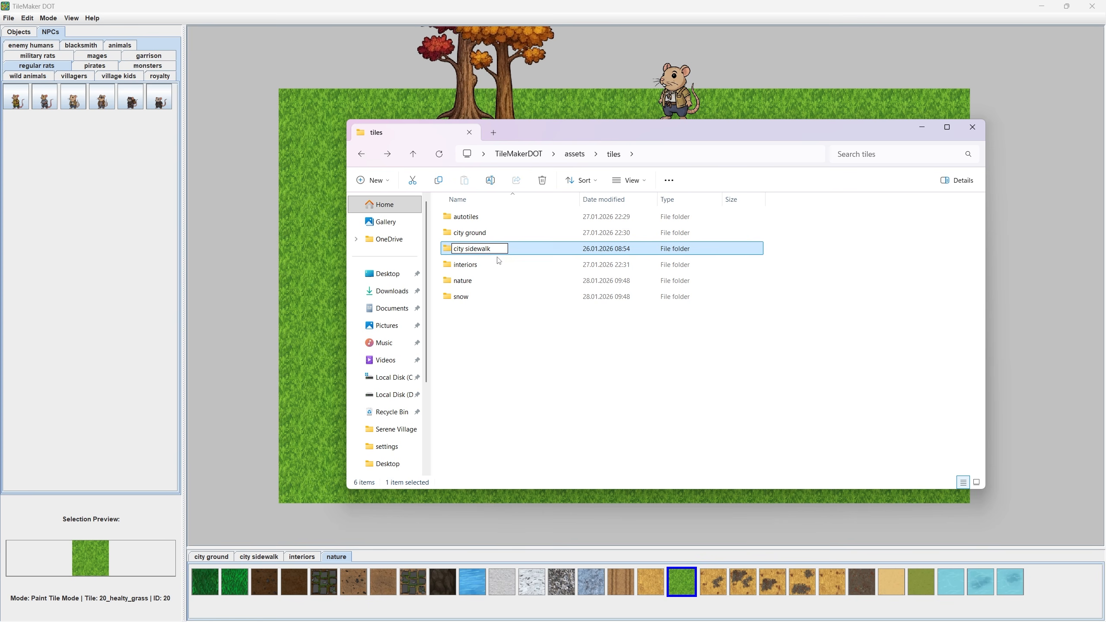
{"action": "type", "text": "#hidden"}
{"action": "key", "text": "Return"}
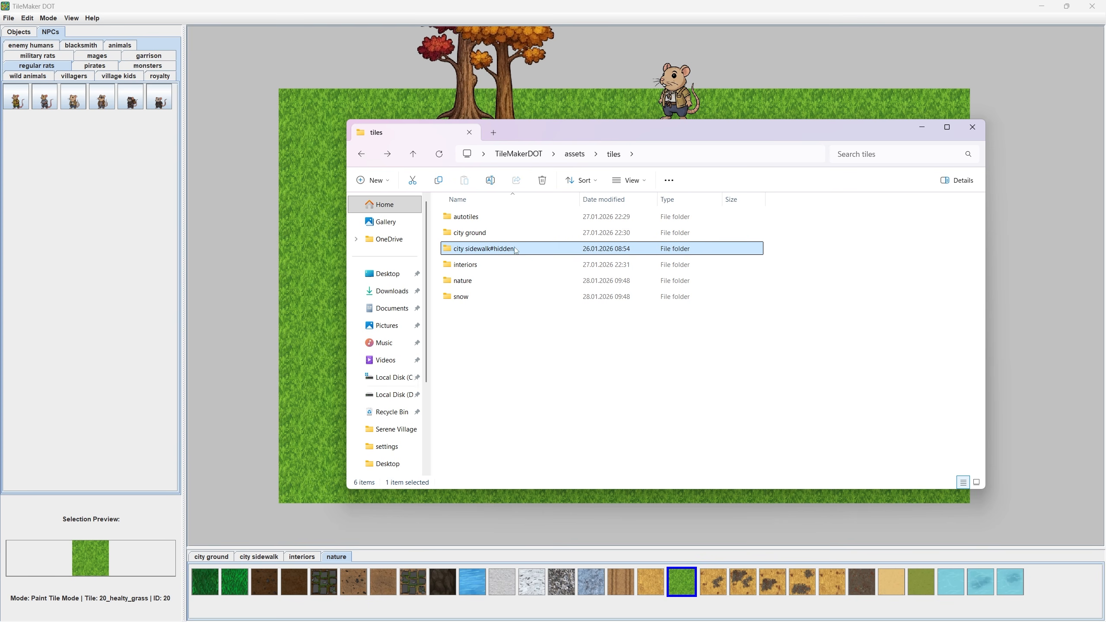
{"action": "left_click", "coordinate": [516, 333]}
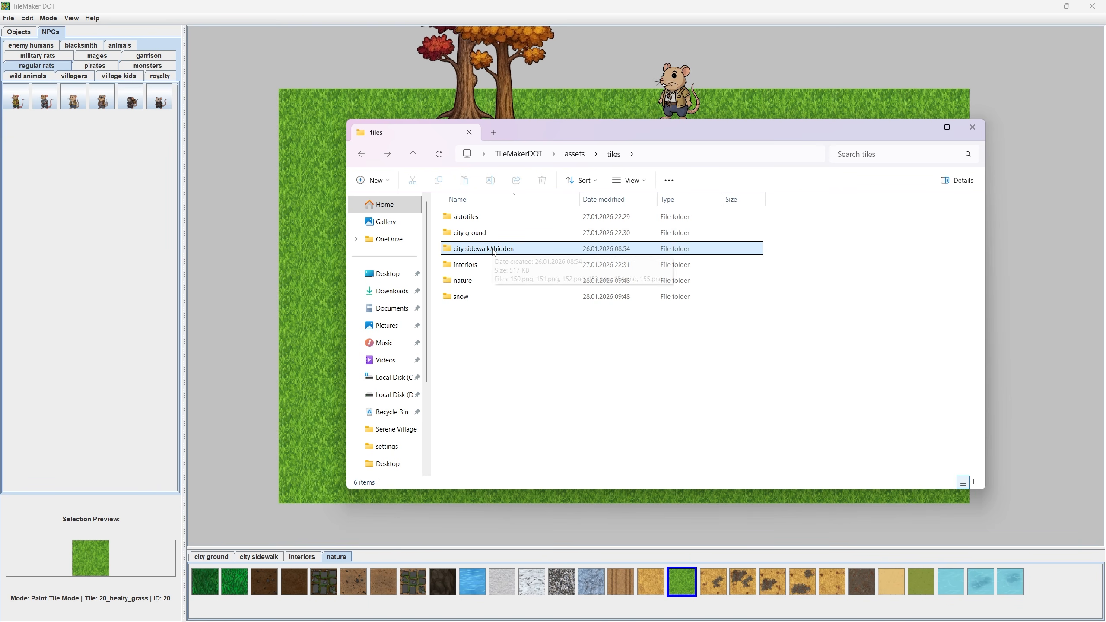
{"action": "left_click_drag", "start_coordinate": [502, 327], "coordinate": [459, 191]}
{"action": "left_click", "coordinate": [462, 346]}
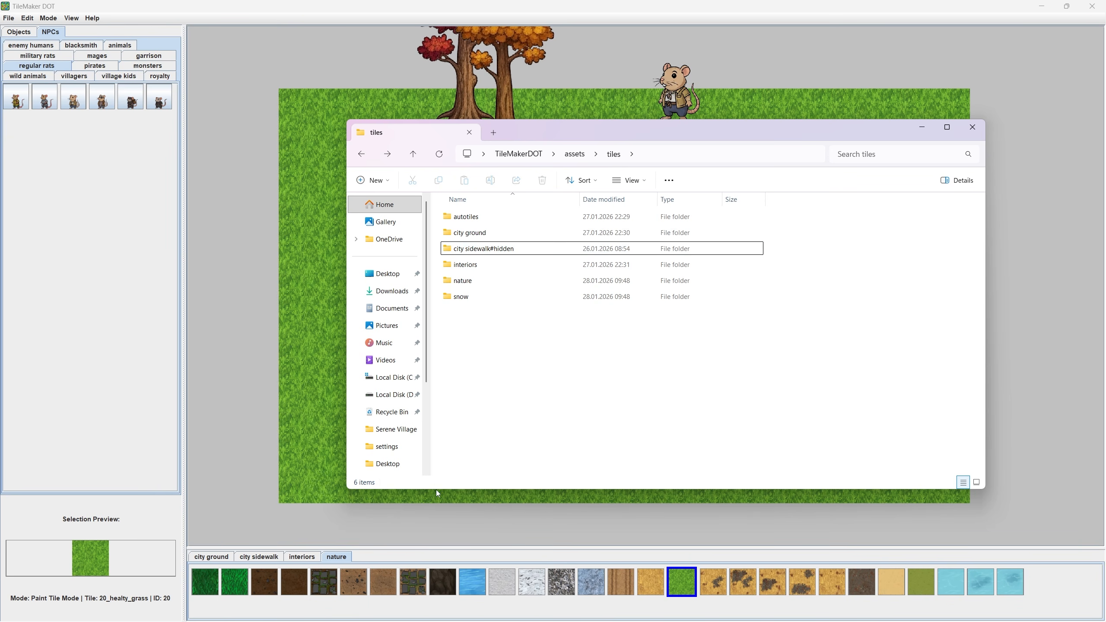
Switch back to TileMaker DOT and browse the object categories rugs, tavern, timber, villages and pirates.
{"action": "left_click", "coordinate": [27, 34]}
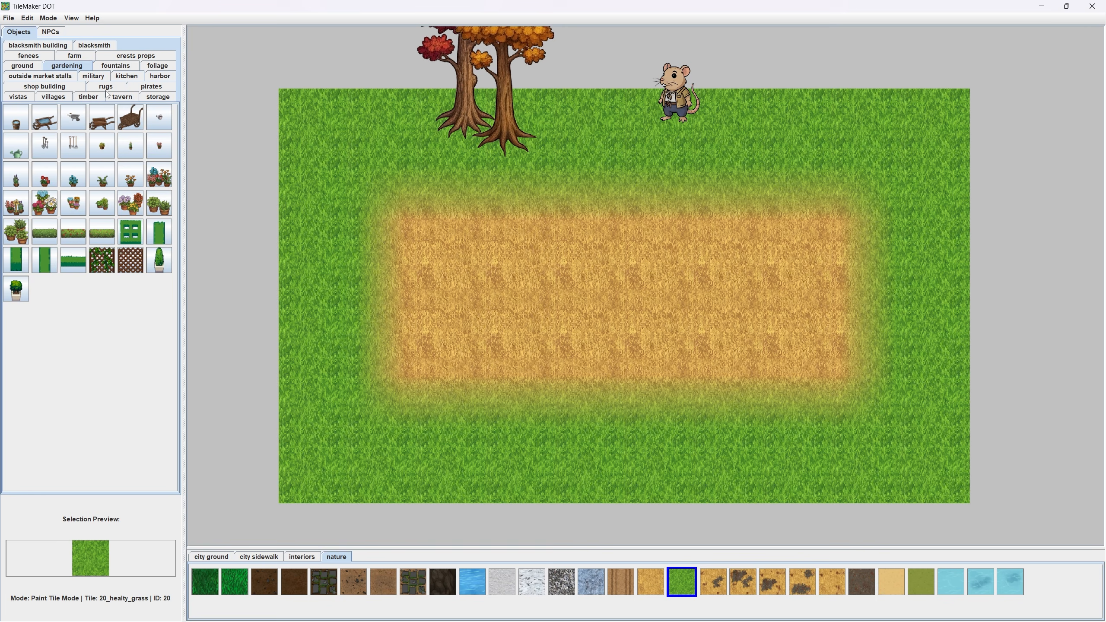
{"action": "left_click", "coordinate": [100, 90]}
{"action": "left_click", "coordinate": [120, 96]}
{"action": "left_click", "coordinate": [90, 97]}
{"action": "left_click", "coordinate": [62, 96]}
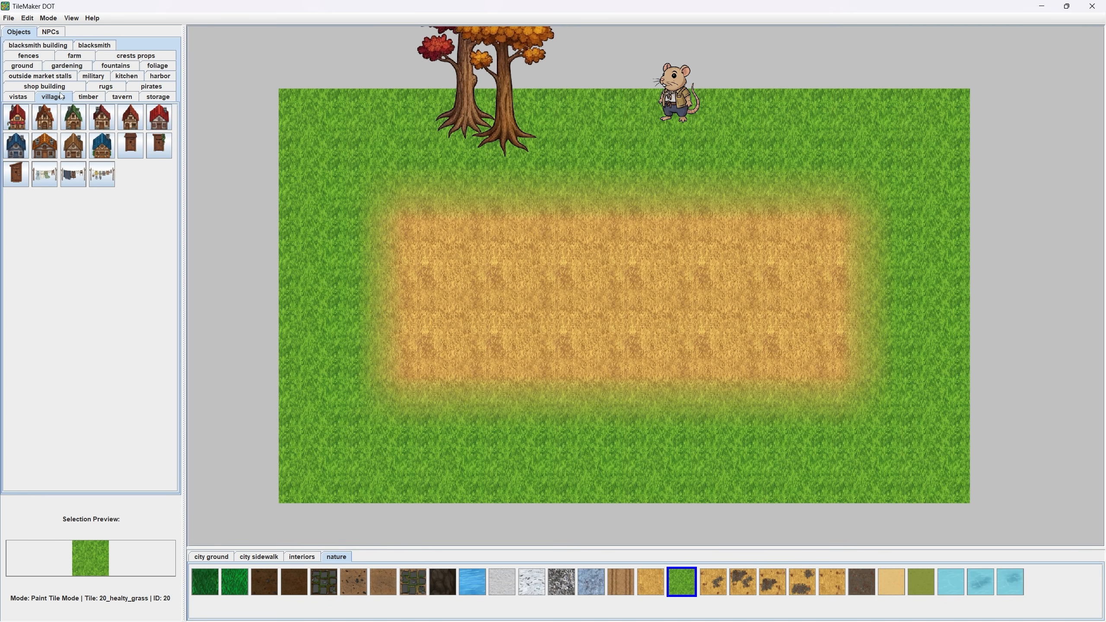
{"action": "left_click", "coordinate": [152, 86]}
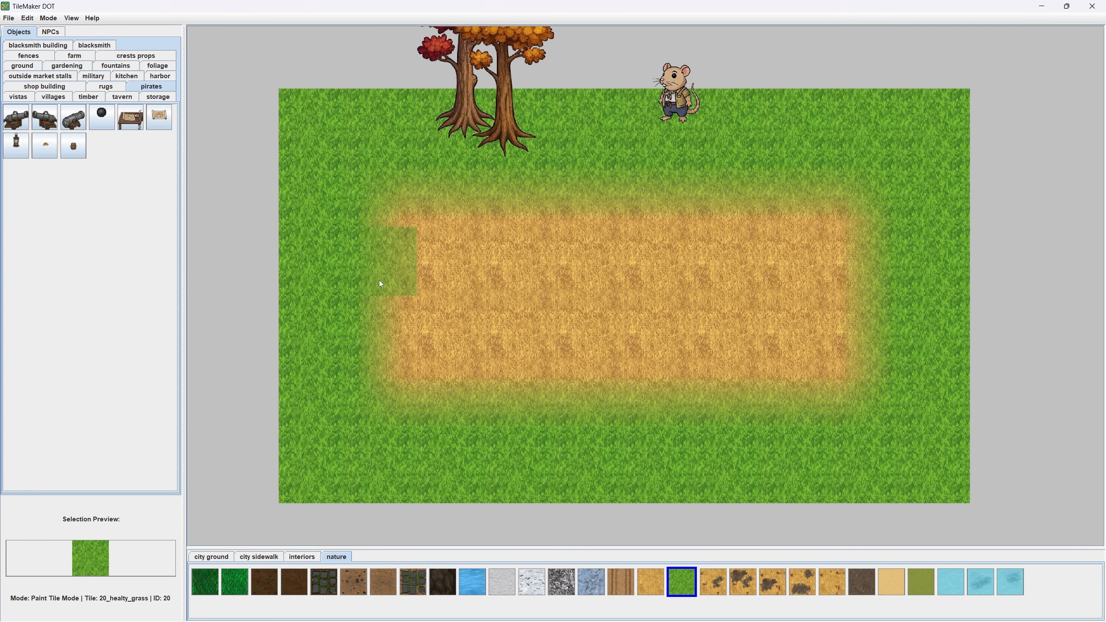
Exit TileMaker DOT without saving and relaunch it so the changed tile folders are reloaded.
{"action": "key", "text": "alt+Tab"}
{"action": "key", "text": "ctrl+a"}
{"action": "left_click", "coordinate": [523, 255]}
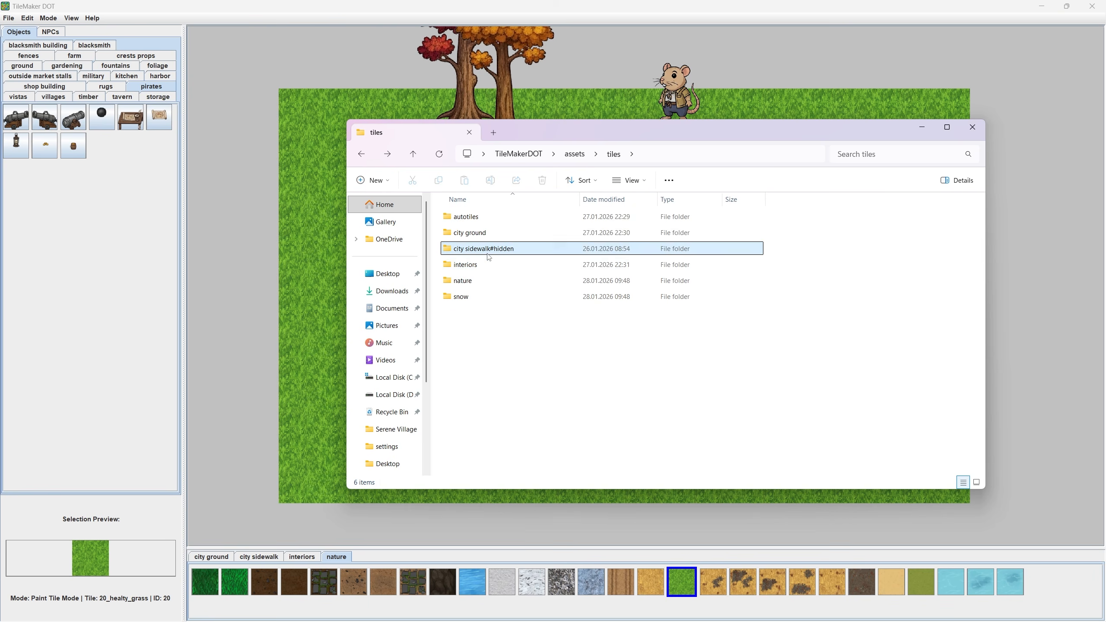
{"action": "left_click", "coordinate": [487, 366]}
{"action": "left_click", "coordinate": [1092, 6]}
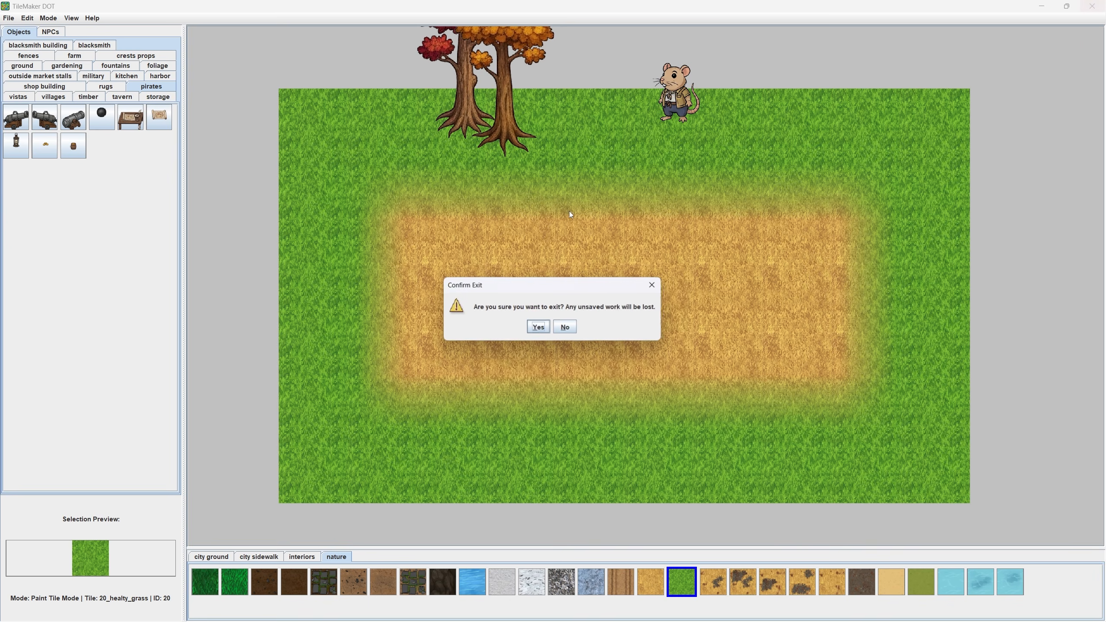
{"action": "left_click", "coordinate": [537, 324]}
{"action": "left_click_drag", "start_coordinate": [664, 132], "coordinate": [642, 152]}
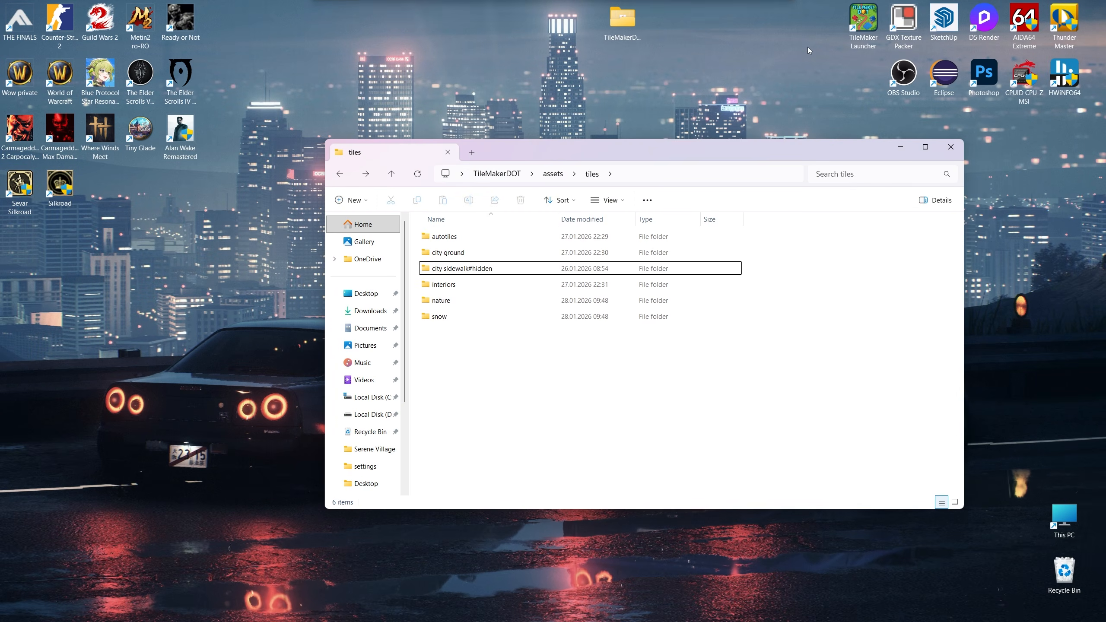
{"action": "double_click", "coordinate": [864, 21]}
{"action": "left_click", "coordinate": [533, 401]}
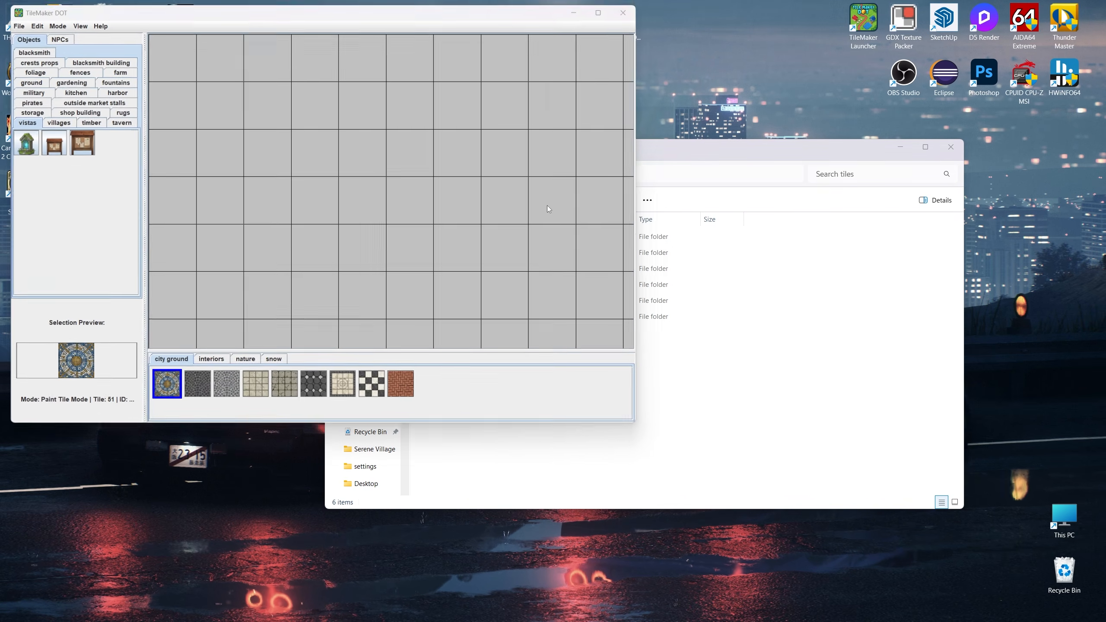
{"action": "left_click", "coordinate": [328, 233]}
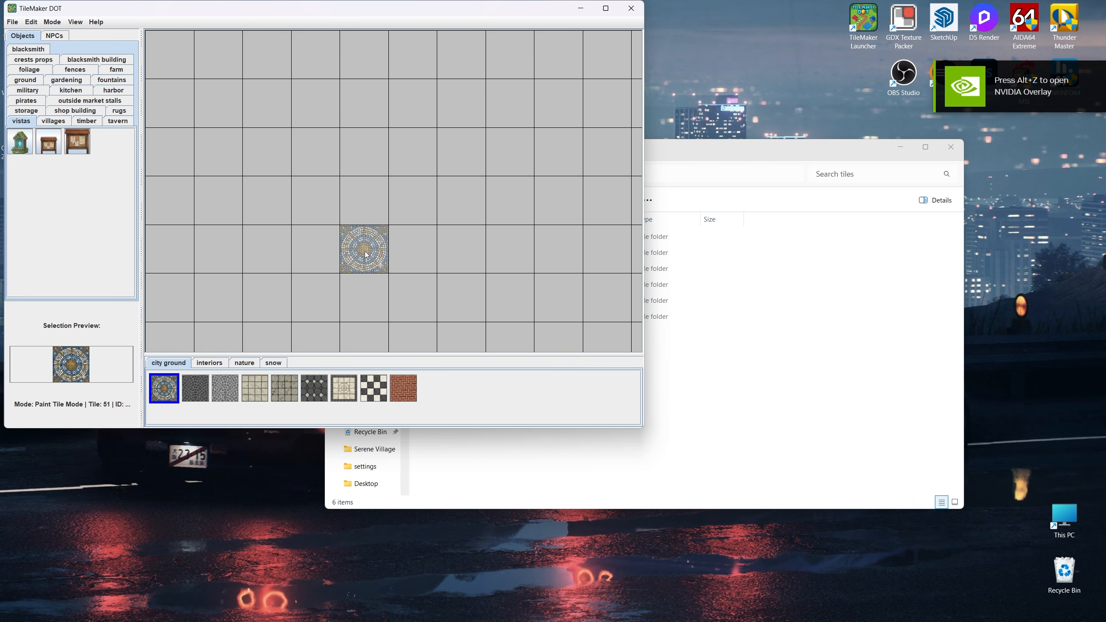
Open the snow folder beside the editor and compare its files with the snow tile palette.
{"action": "left_click_drag", "start_coordinate": [667, 150], "coordinate": [793, 171]}
{"action": "left_click", "coordinate": [570, 290]}
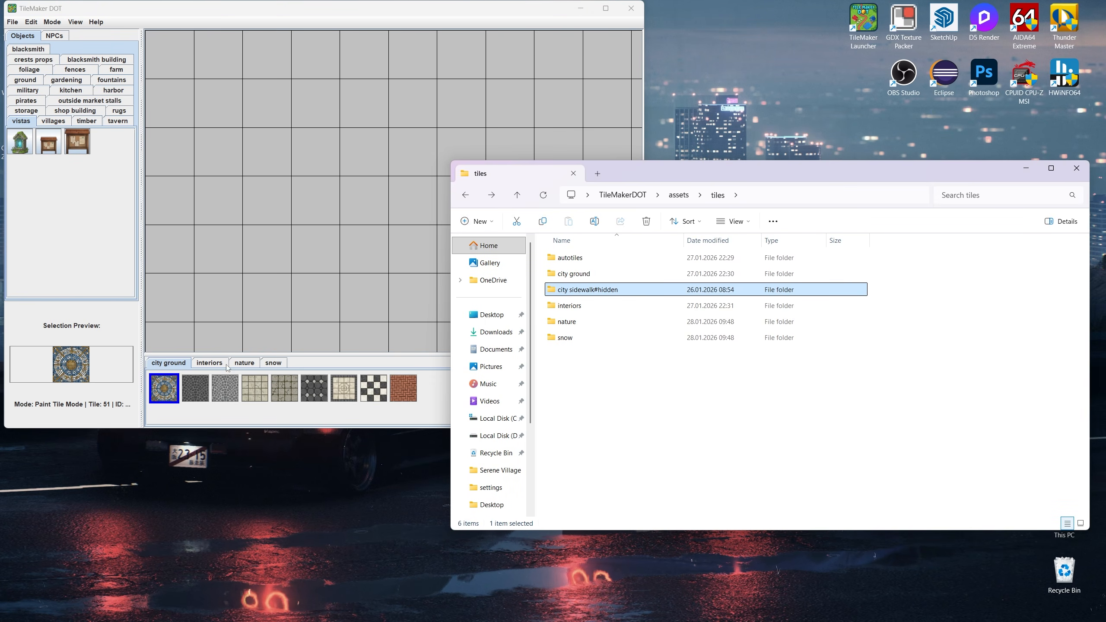
{"action": "left_click", "coordinate": [564, 340]}
{"action": "double_click", "coordinate": [564, 339]}
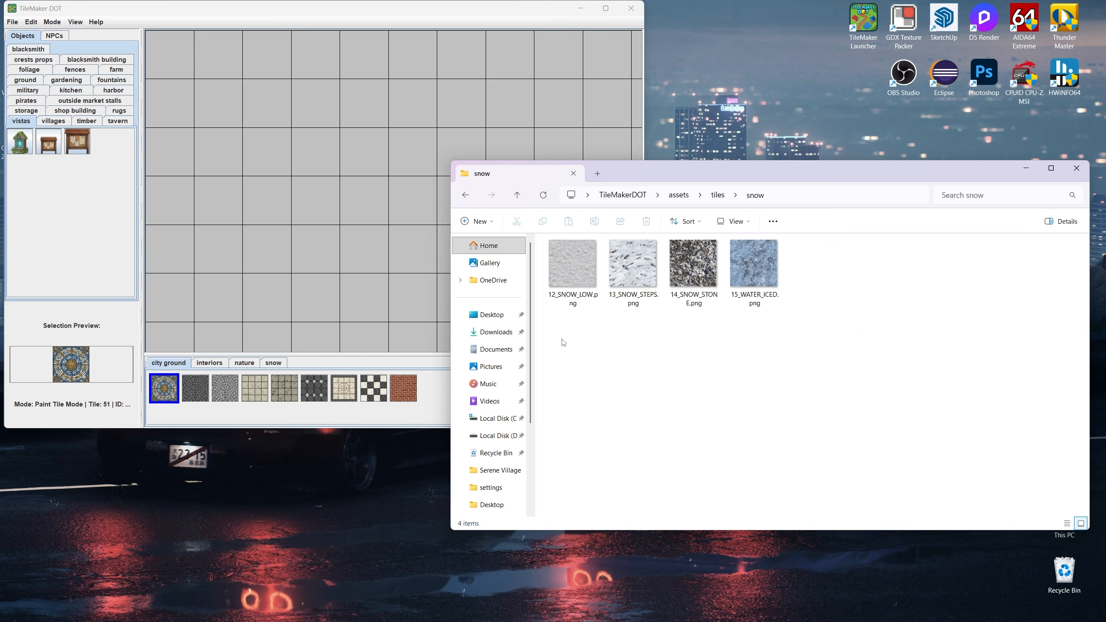
{"action": "left_click_drag", "start_coordinate": [633, 261], "coordinate": [227, 391]}
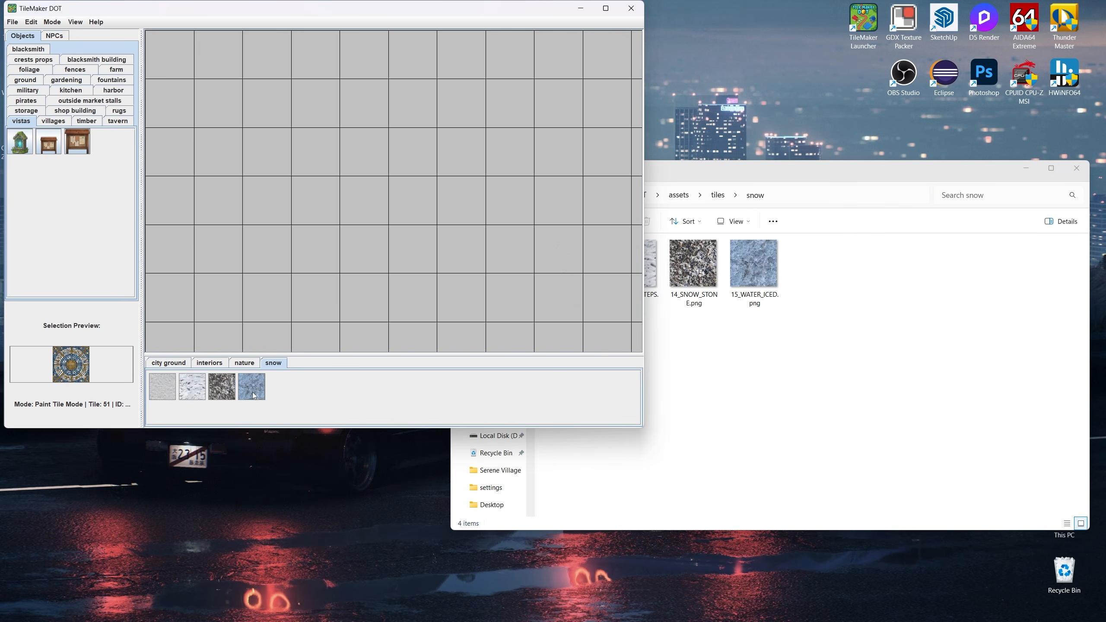
Look through the nature tile palette, return to the tiles folder and minimize its window.
{"action": "left_click", "coordinate": [247, 366]}
{"action": "scroll", "coordinate": [505, 392], "scroll_direction": "right", "scroll_amount": 5}
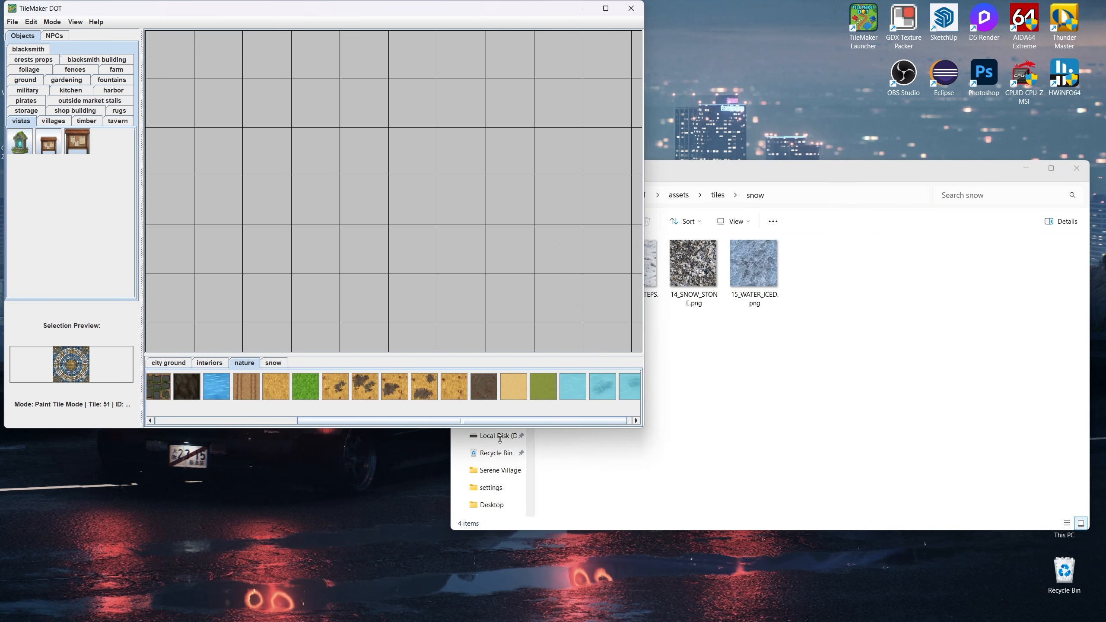
{"action": "left_click", "coordinate": [810, 365]}
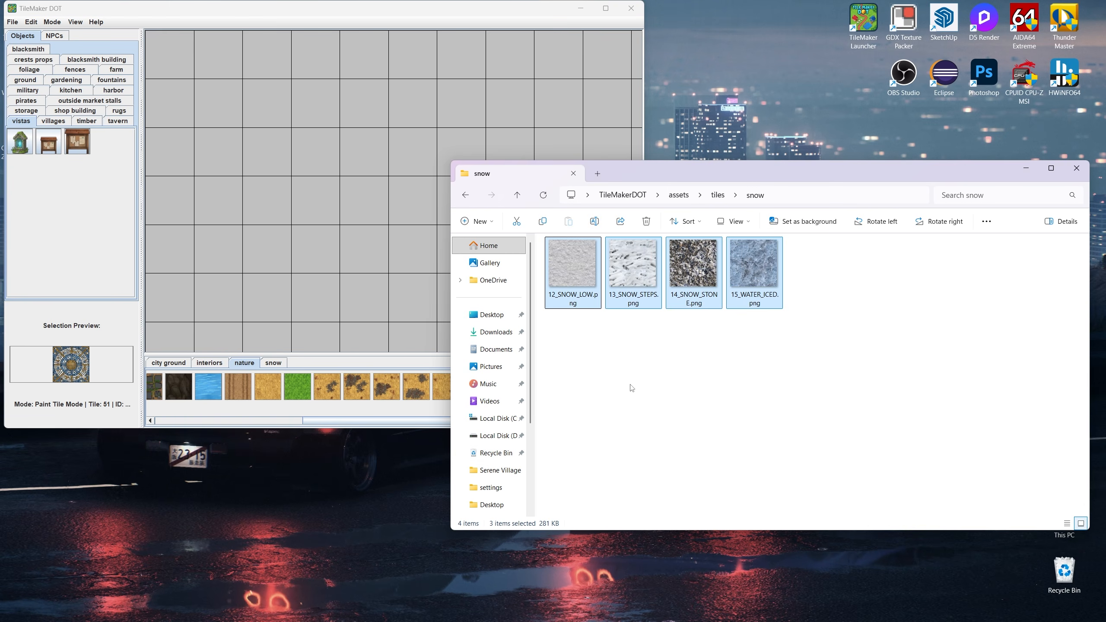
{"action": "left_click", "coordinate": [467, 197]}
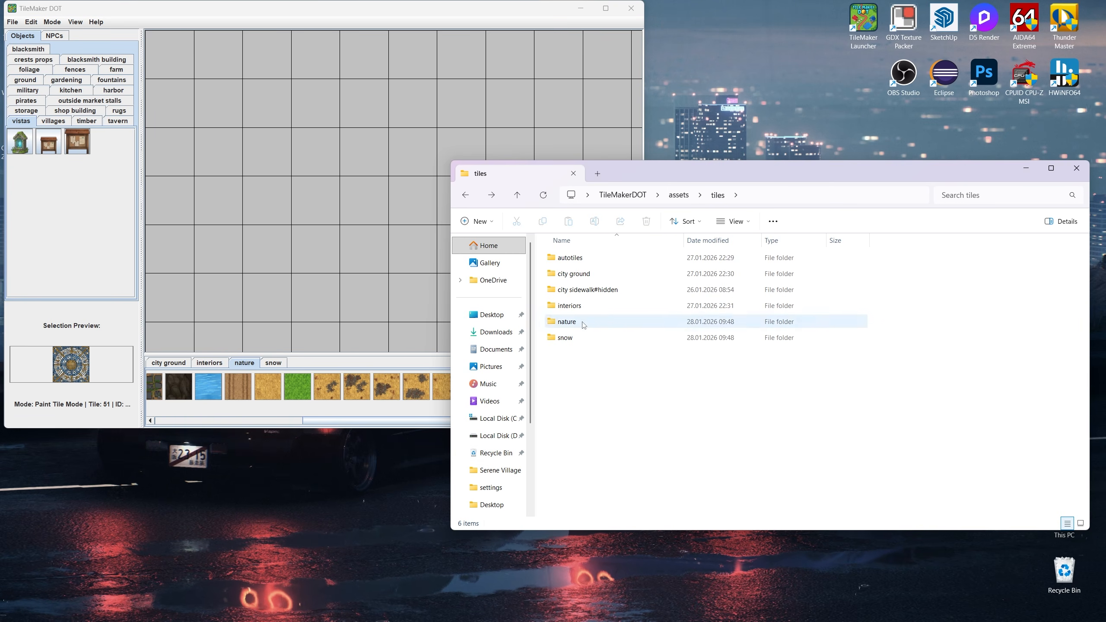
{"action": "left_click", "coordinate": [1027, 169]}
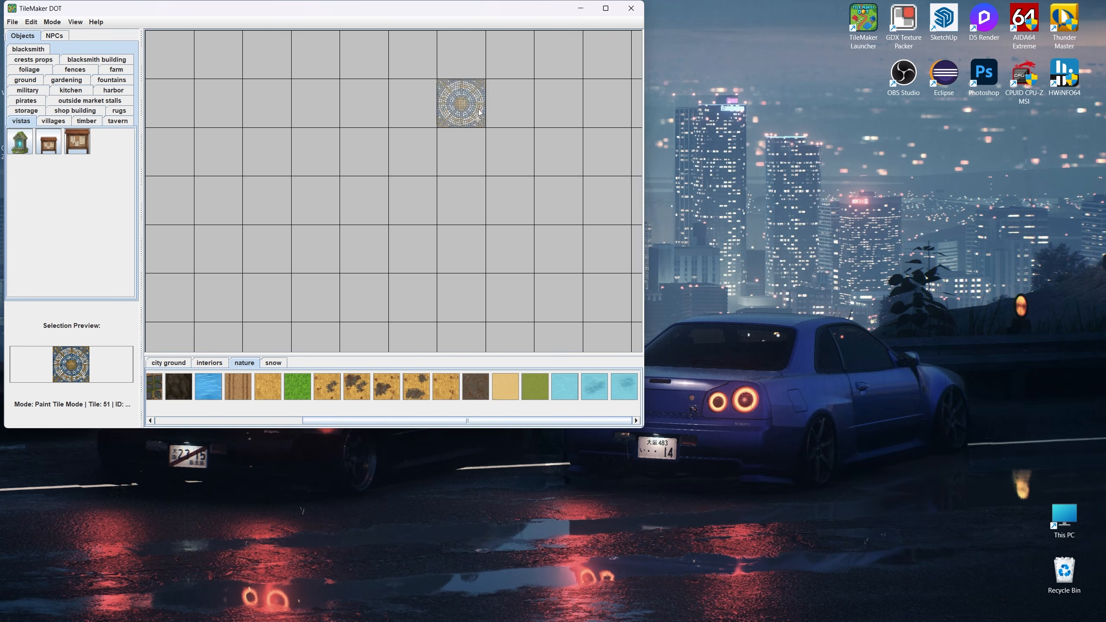
Maximize the TileMaker DOT window and bring the map grid's full width into view.
{"action": "left_click", "coordinate": [605, 8]}
{"action": "left_click", "coordinate": [518, 327]}
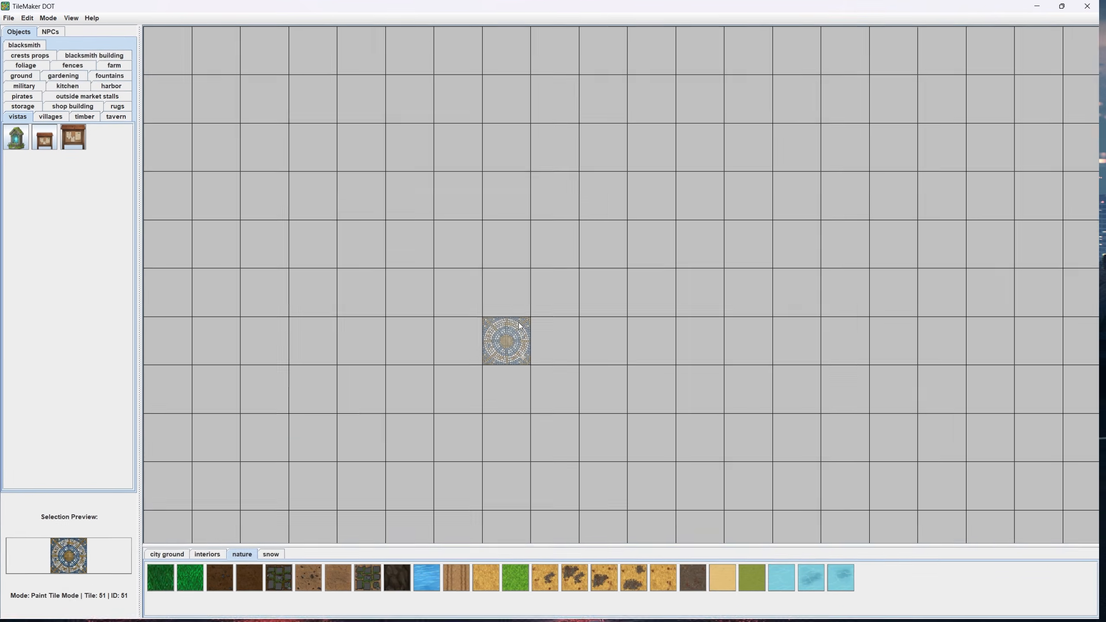
{"action": "scroll", "coordinate": [518, 327], "scroll_direction": "down", "scroll_amount": 5}
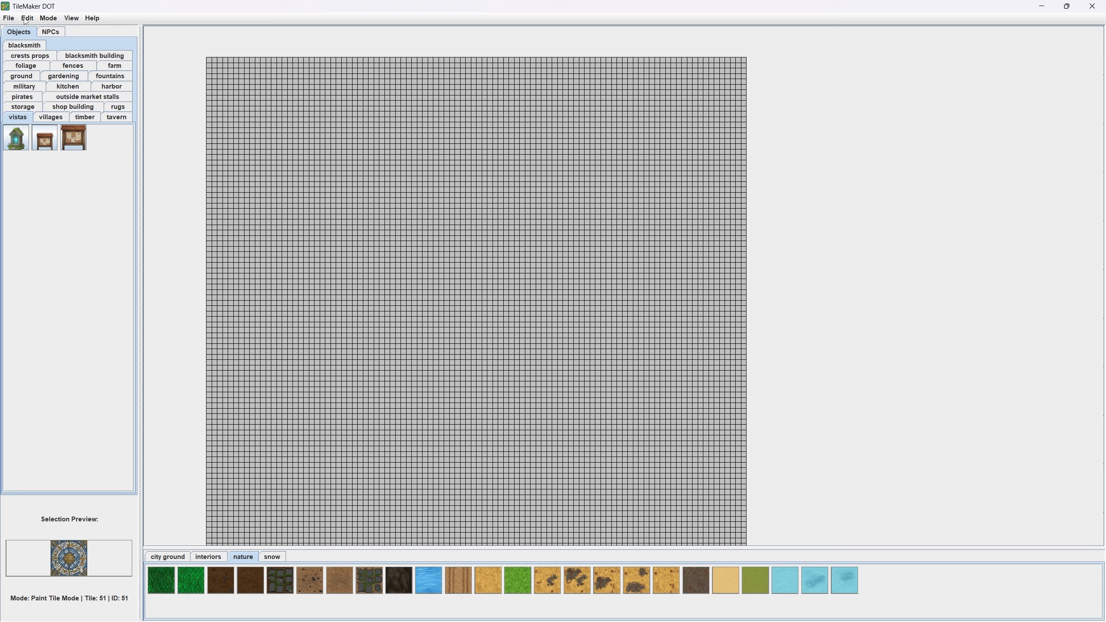
{"action": "left_click", "coordinate": [24, 19]}
{"action": "left_click", "coordinate": [373, 369]}
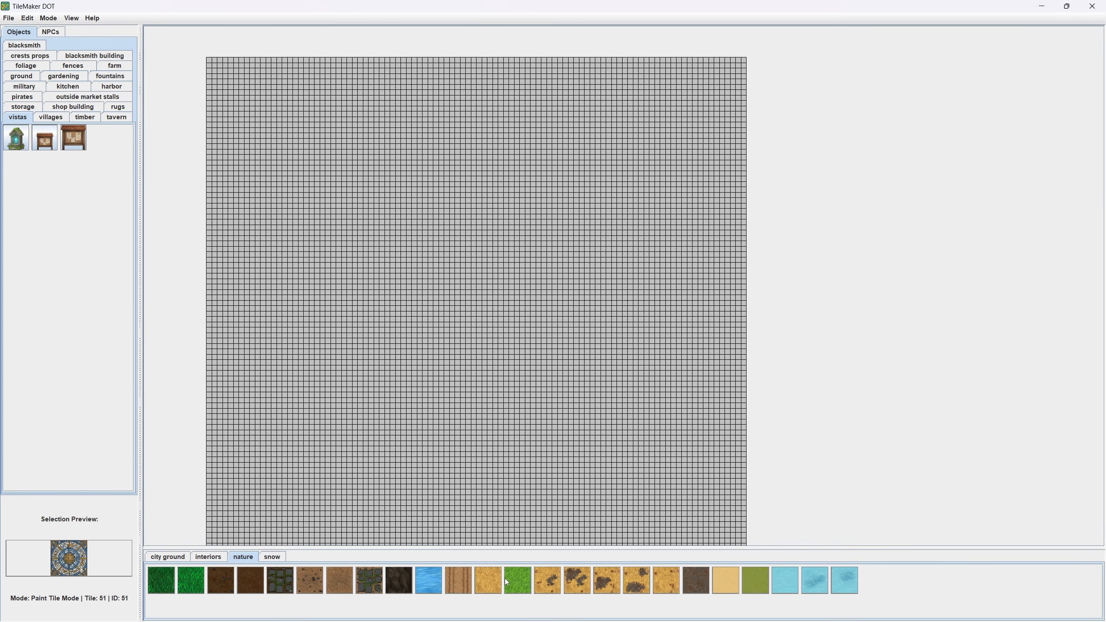
Select the 20_healty_grass tile from the nature palette and paint a freehand grass patch on the map.
{"action": "left_click", "coordinate": [497, 581]}
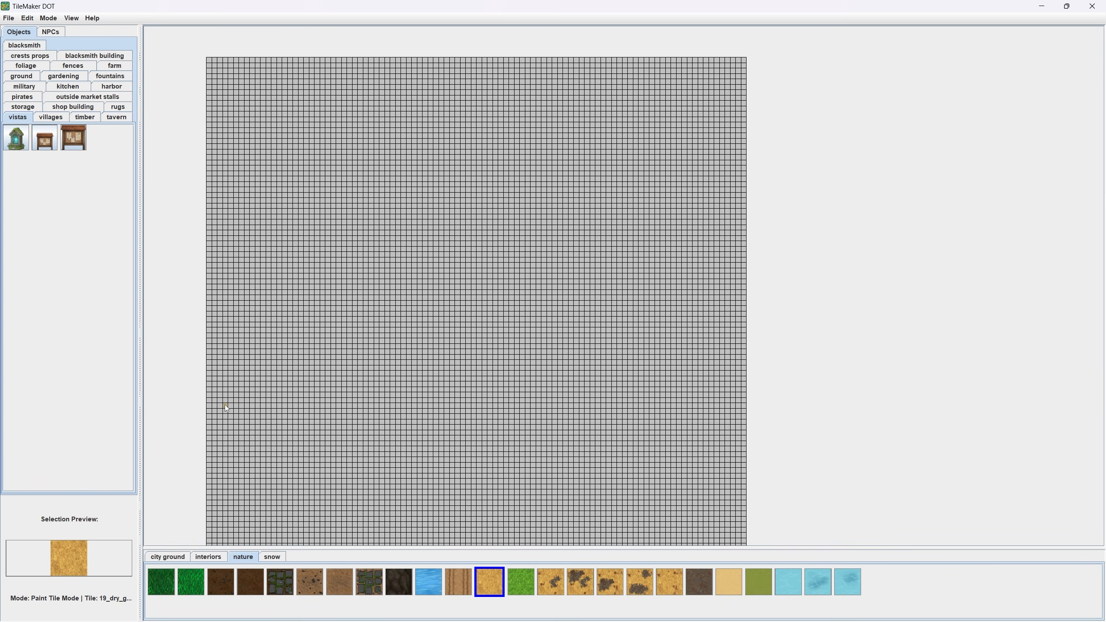
{"action": "left_click", "coordinate": [519, 580]}
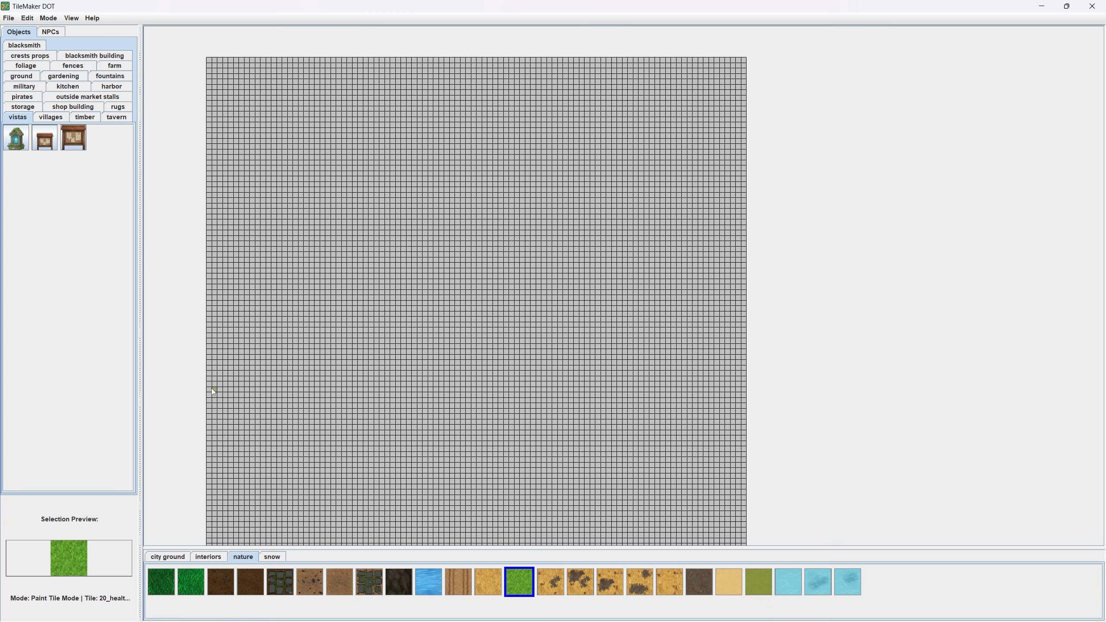
{"action": "scroll", "coordinate": [457, 366], "scroll_direction": "up", "scroll_amount": 5}
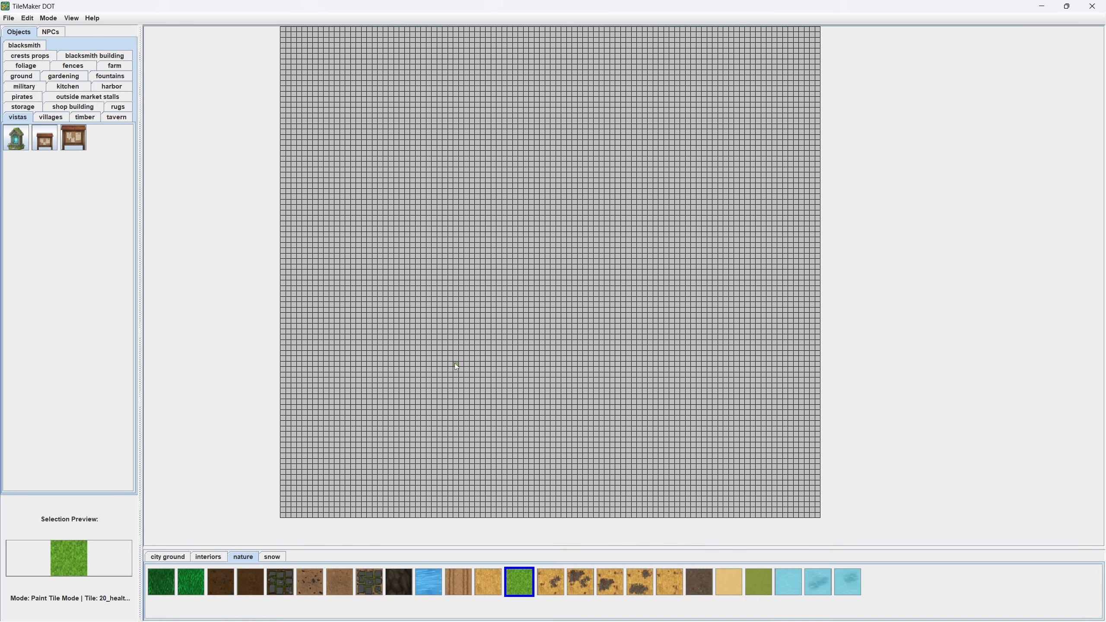
{"action": "mouse_move", "coordinate": [358, 368]}
{"action": "left_mouse_down"}
{"action": "mouse_move", "coordinate": [676, 382]}
{"action": "mouse_move", "coordinate": [755, 378]}
{"action": "mouse_move", "coordinate": [787, 348]}
{"action": "mouse_move", "coordinate": [574, 389]}
{"action": "mouse_move", "coordinate": [586, 356]}
{"action": "mouse_move", "coordinate": [513, 369]}
{"action": "mouse_move", "coordinate": [622, 330]}
{"action": "mouse_move", "coordinate": [569, 335]}
{"action": "mouse_move", "coordinate": [620, 322]}
{"action": "mouse_move", "coordinate": [462, 318]}
{"action": "mouse_move", "coordinate": [435, 357]}
{"action": "mouse_move", "coordinate": [713, 348]}
{"action": "left_mouse_up"}
{"action": "left_click_drag", "start_coordinate": [506, 328], "coordinate": [529, 328]}
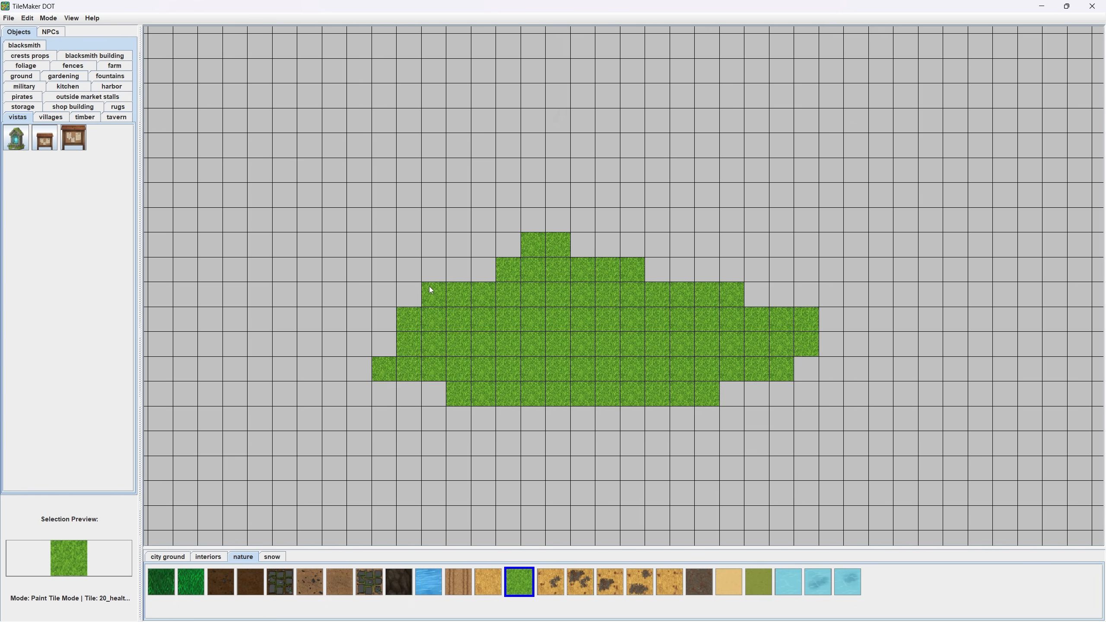
Fill three adjoining rectangular areas with grass, covering the freehand patch and extending across the lower part of the map.
{"action": "left_click_drag", "start_coordinate": [280, 161], "coordinate": [910, 495]}
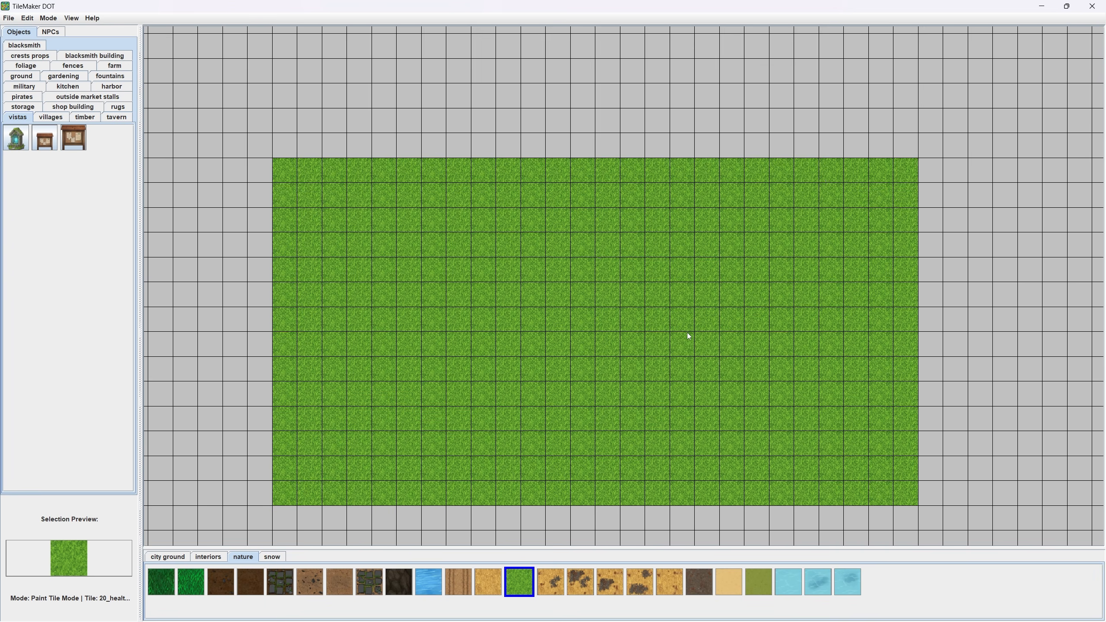
{"action": "scroll", "coordinate": [689, 335], "scroll_direction": "down", "scroll_amount": 3}
{"action": "left_click_drag", "start_coordinate": [493, 194], "coordinate": [891, 425]}
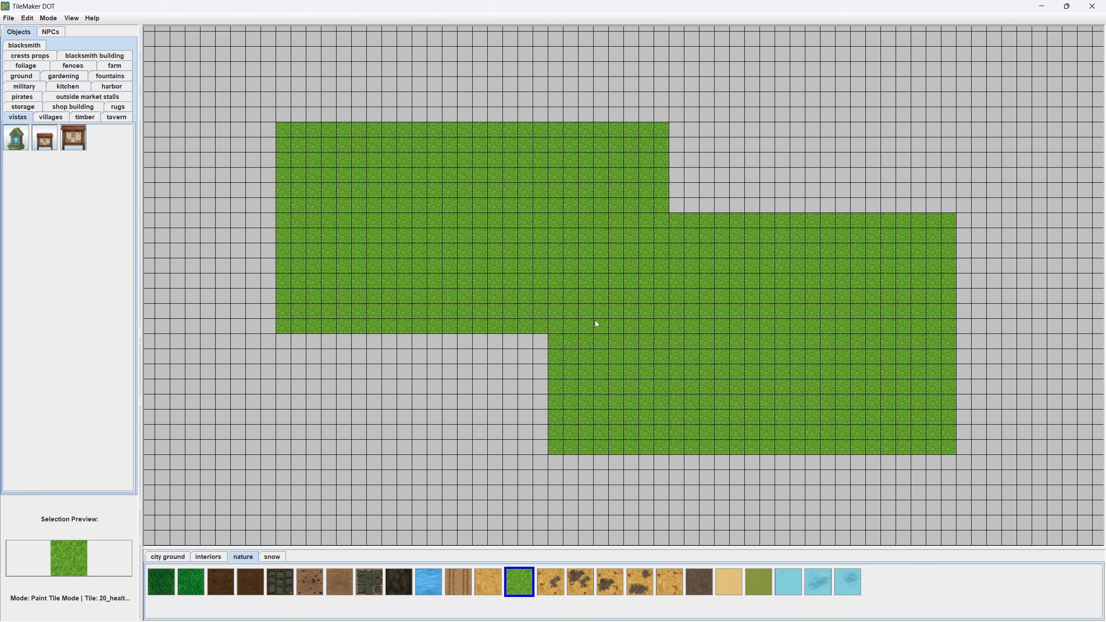
{"action": "scroll", "coordinate": [597, 322], "scroll_direction": "down", "scroll_amount": 3}
{"action": "scroll", "coordinate": [702, 322], "scroll_direction": "up", "scroll_amount": 3}
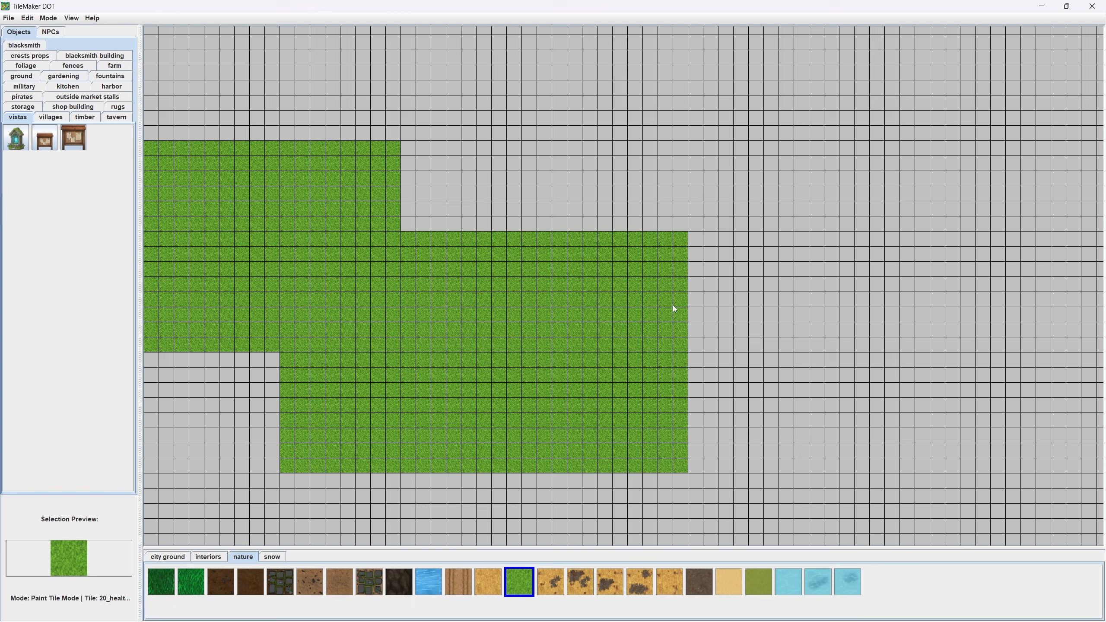
{"action": "left_click_drag", "start_coordinate": [695, 266], "coordinate": [924, 362]}
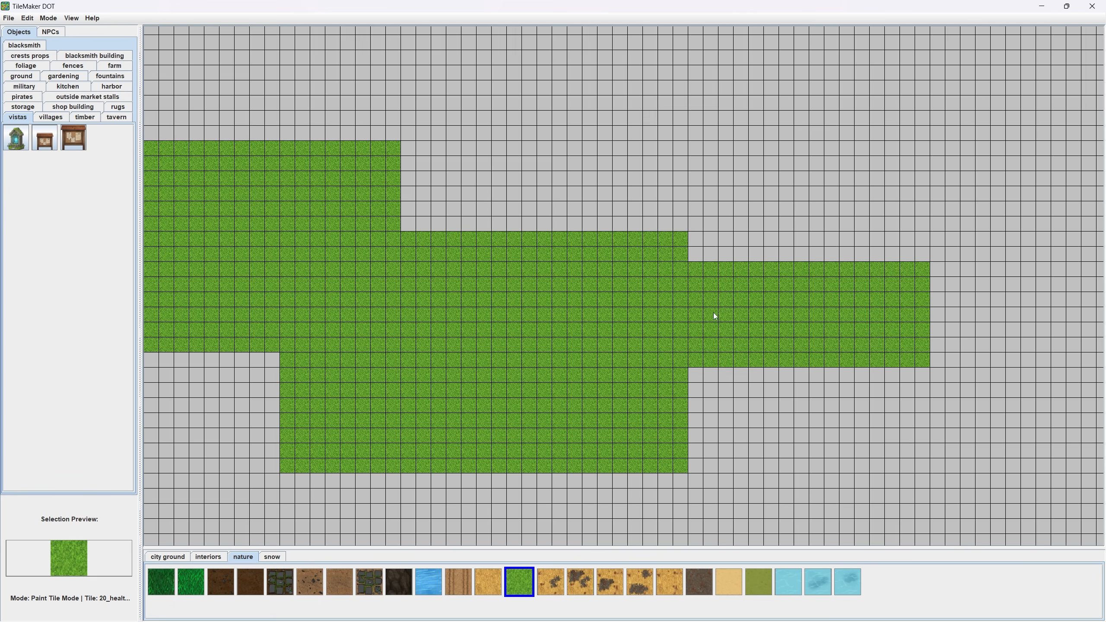
{"action": "left_click_drag", "start_coordinate": [714, 313], "coordinate": [762, 323]}
{"action": "scroll", "coordinate": [443, 338], "scroll_direction": "down", "scroll_amount": 3}
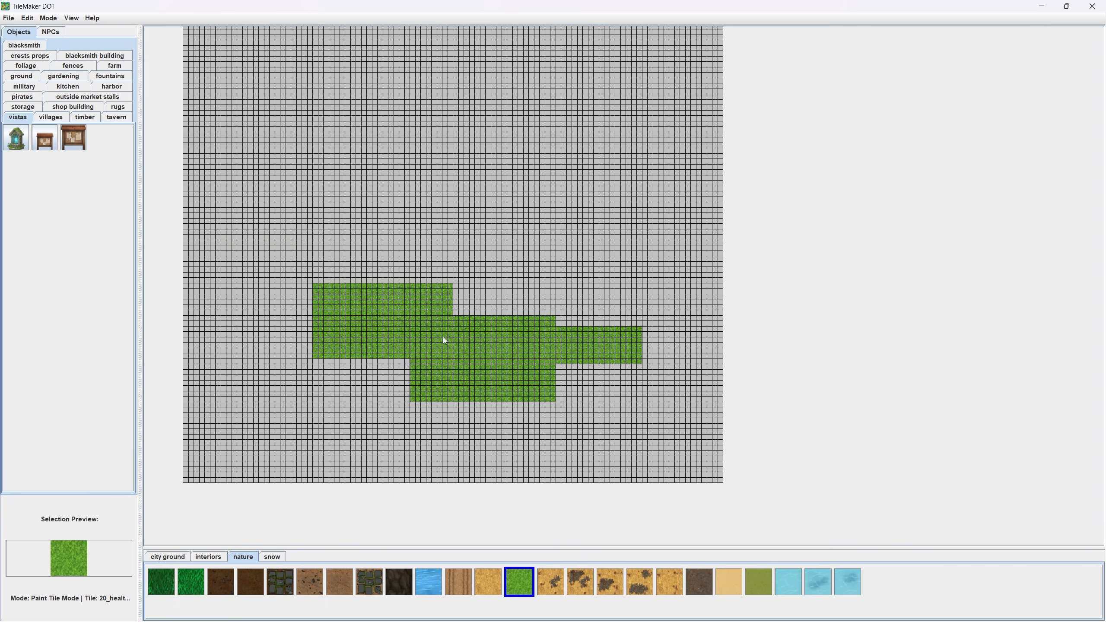
Paint a few loose freehand grass strokes above the filled grass area.
{"action": "left_click", "coordinate": [27, 18]}
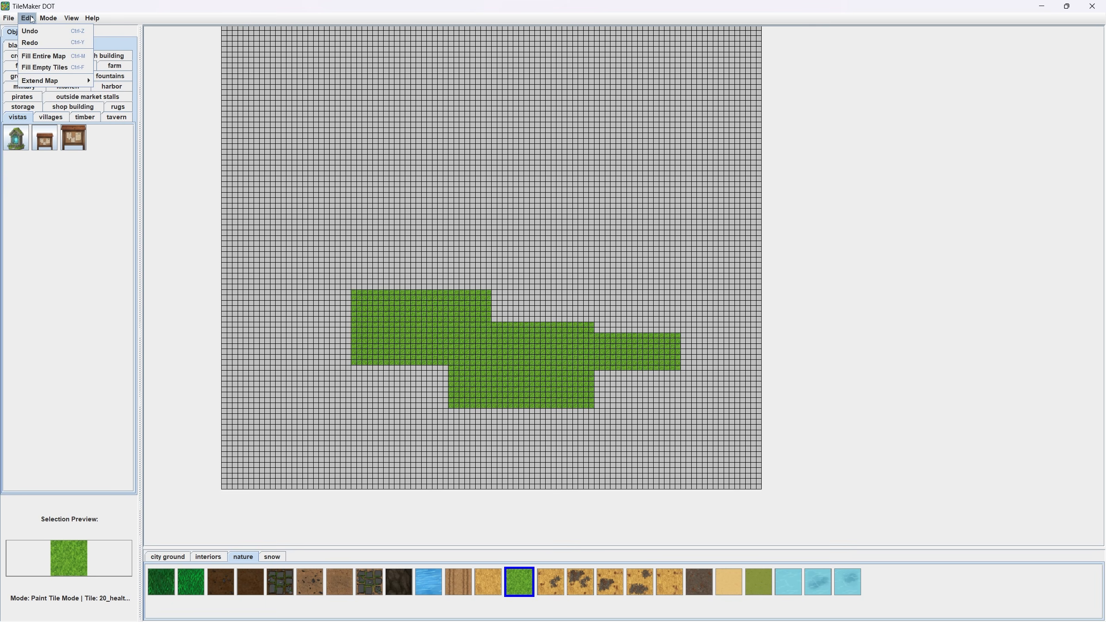
{"action": "mouse_move", "coordinate": [410, 286]}
{"action": "left_mouse_down"}
{"action": "mouse_move", "coordinate": [358, 198]}
{"action": "mouse_move", "coordinate": [314, 256]}
{"action": "mouse_move", "coordinate": [184, 194]}
{"action": "left_mouse_up"}
Undo the last loose grass strokes and redo them.
{"action": "left_click", "coordinate": [29, 19]}
{"action": "left_click", "coordinate": [36, 34]}
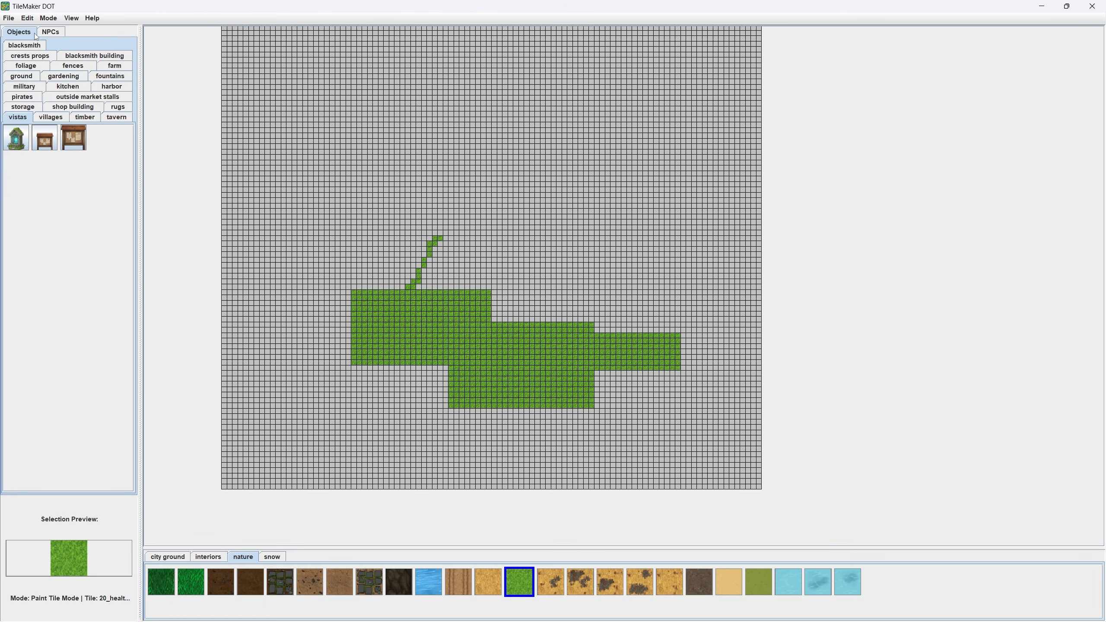
{"action": "left_click", "coordinate": [27, 18]}
{"action": "left_click", "coordinate": [30, 31]}
{"action": "left_click", "coordinate": [27, 17]}
{"action": "left_click", "coordinate": [36, 42]}
{"action": "left_click", "coordinate": [27, 18]}
{"action": "left_click", "coordinate": [36, 42]}
Select the sandy dry tile (number 19) from the nature palette and fill all empty map tiles with it.
{"action": "left_click", "coordinate": [29, 18]}
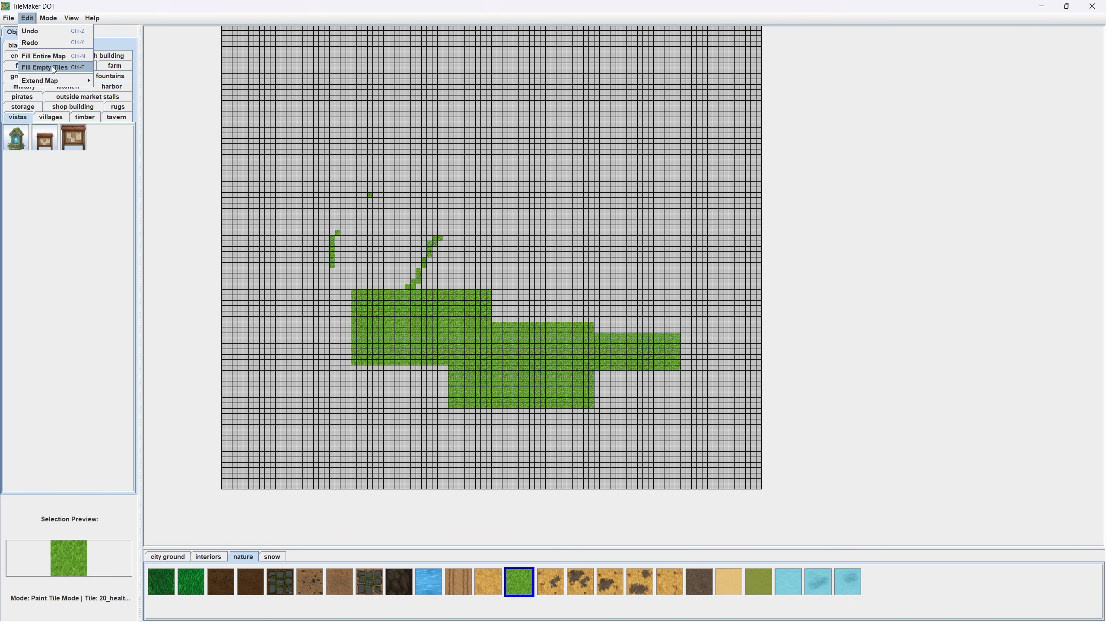
{"action": "left_click", "coordinate": [498, 574]}
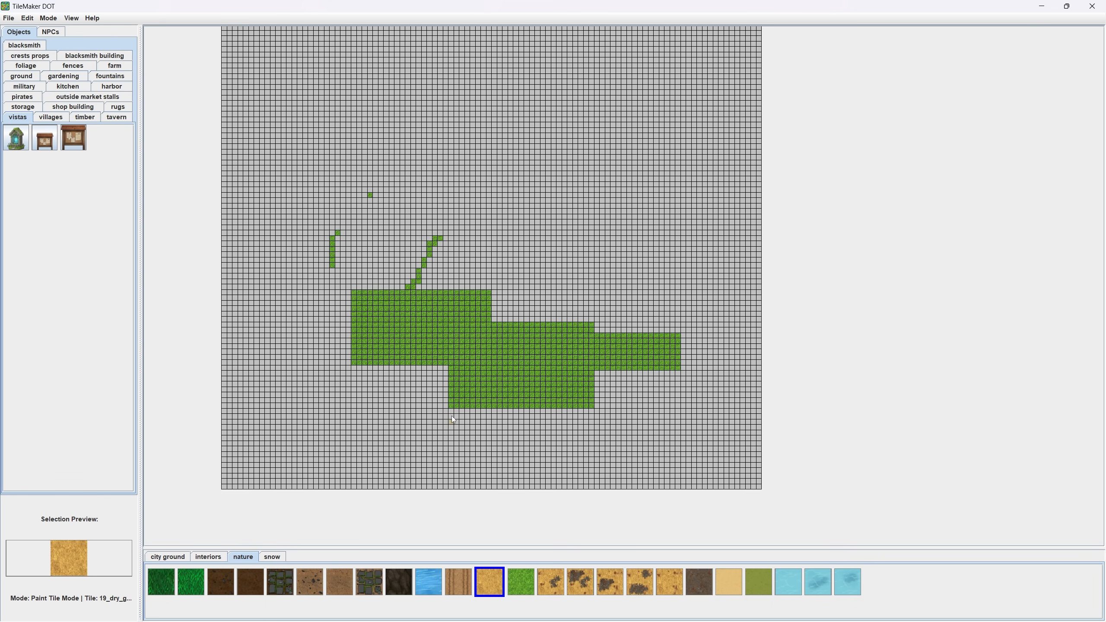
{"action": "left_click_drag", "start_coordinate": [437, 379], "coordinate": [462, 382]}
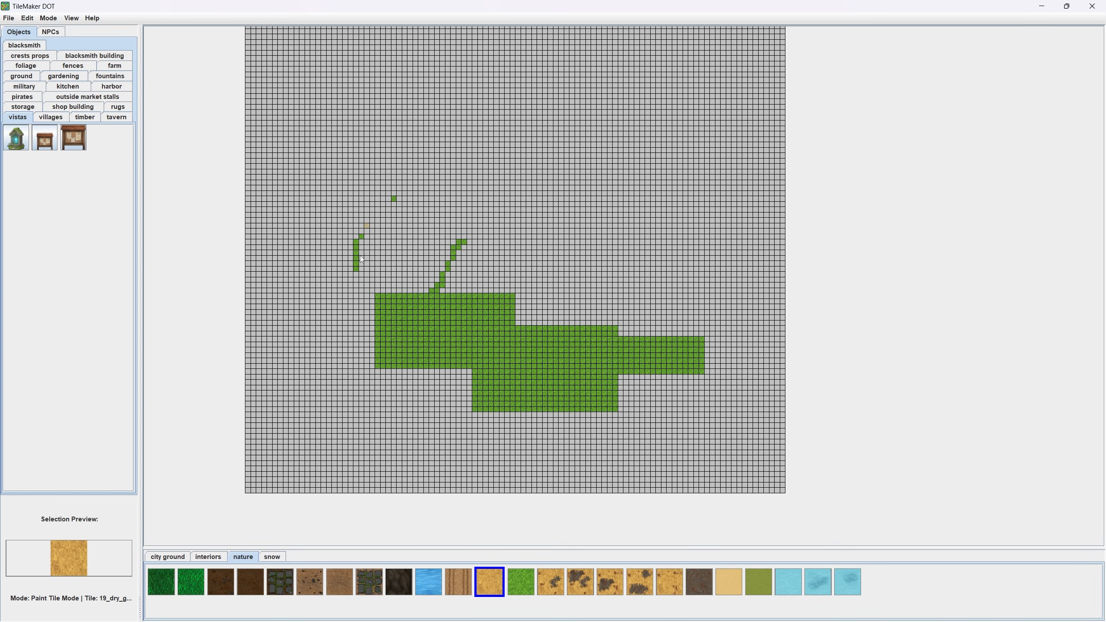
{"action": "scroll", "coordinate": [481, 357], "scroll_direction": "up", "scroll_amount": 3}
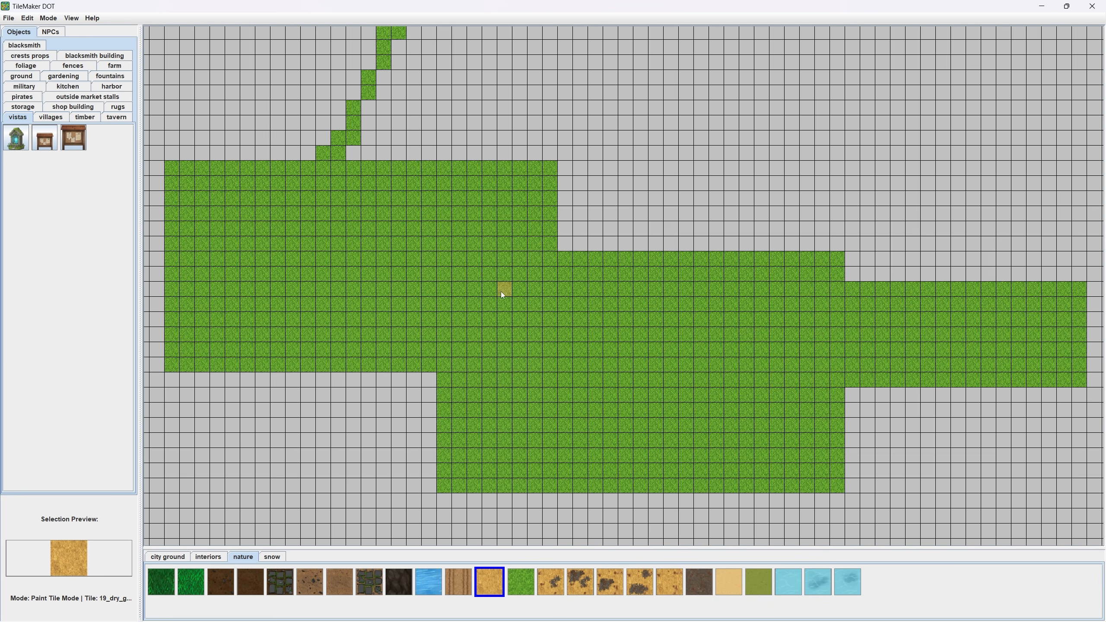
{"action": "scroll", "coordinate": [520, 353], "scroll_direction": "down", "scroll_amount": 3}
{"action": "left_click", "coordinate": [49, 18]}
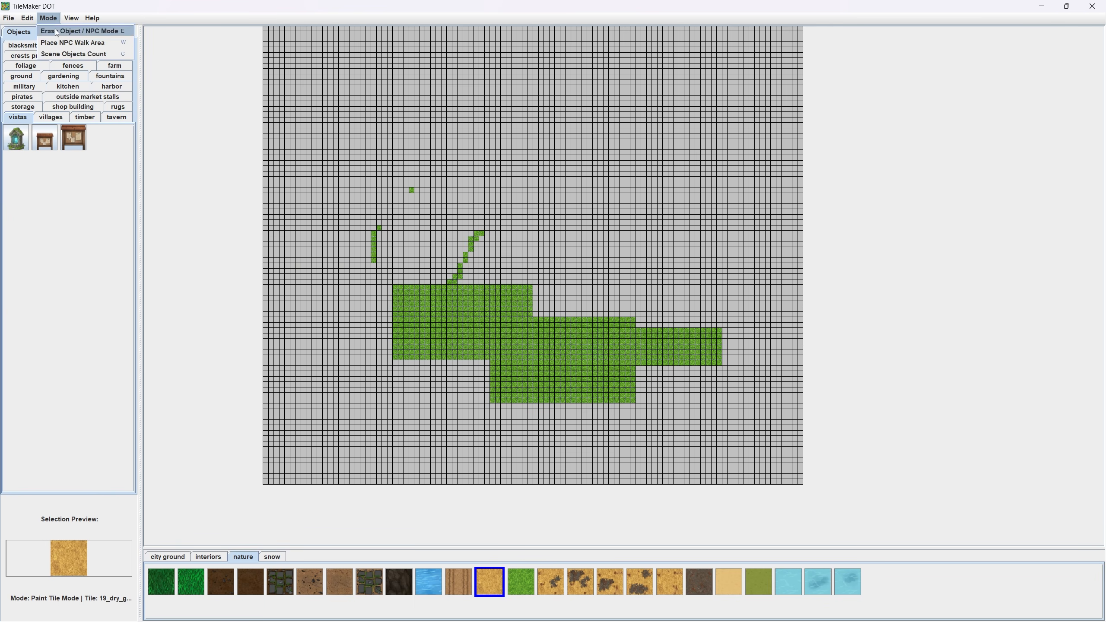
{"action": "mouse_move", "coordinate": [27, 18]}
{"action": "left_click", "coordinate": [47, 68]}
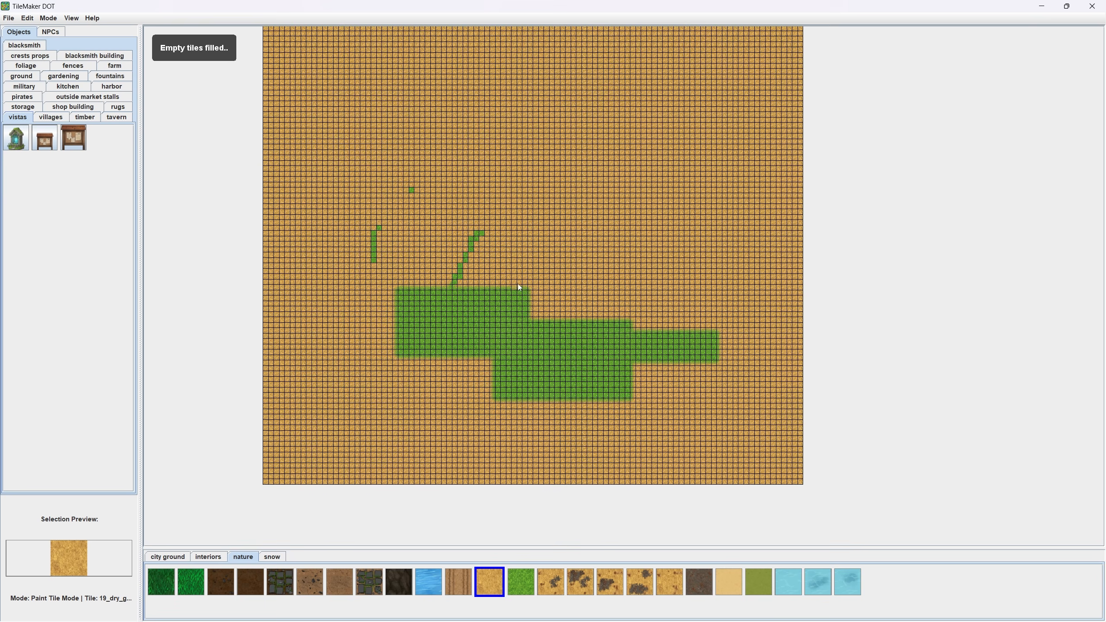
{"action": "scroll", "coordinate": [530, 312], "scroll_direction": "up", "scroll_amount": 3}
{"action": "scroll", "coordinate": [519, 315], "scroll_direction": "down", "scroll_amount": 3}
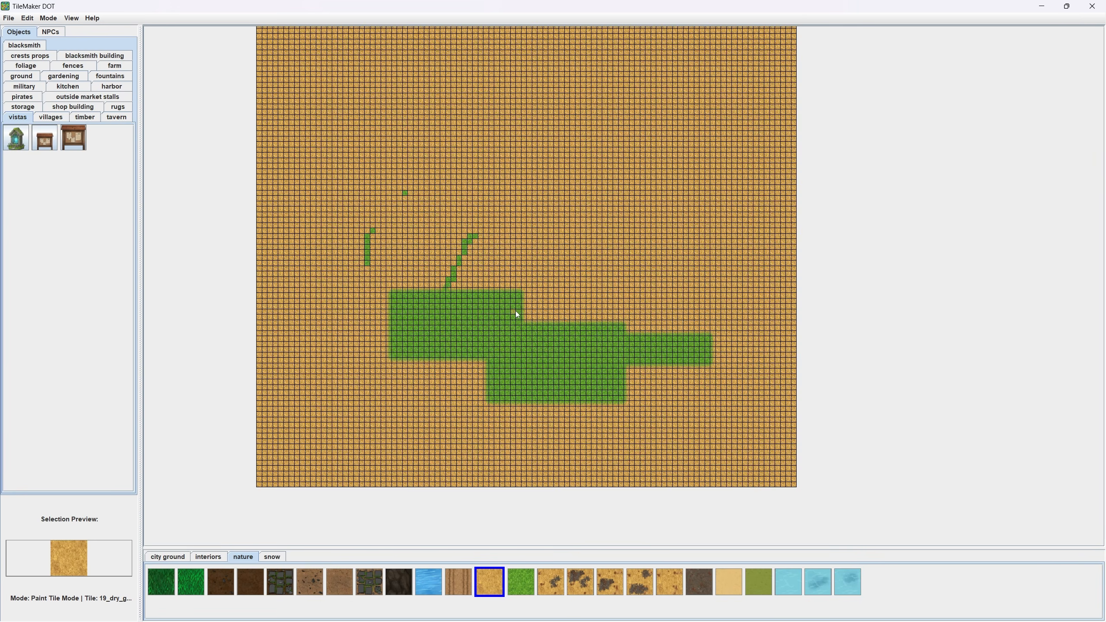
Fill the entire map with the sandy dry tile, replacing the grass areas.
{"action": "left_click", "coordinate": [31, 20]}
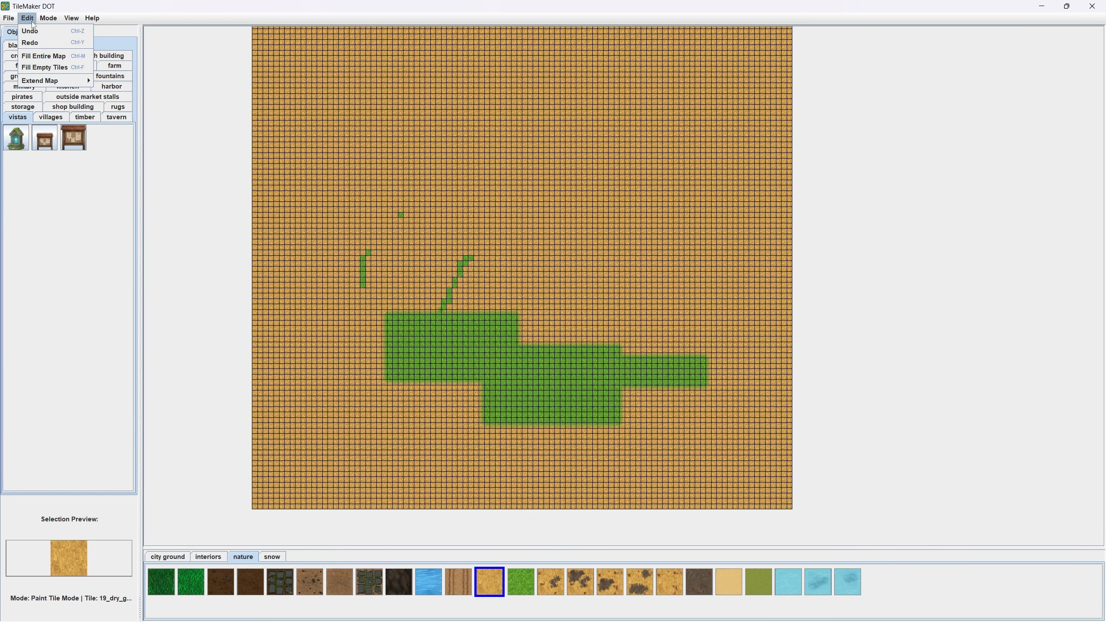
{"action": "left_click", "coordinate": [47, 56]}
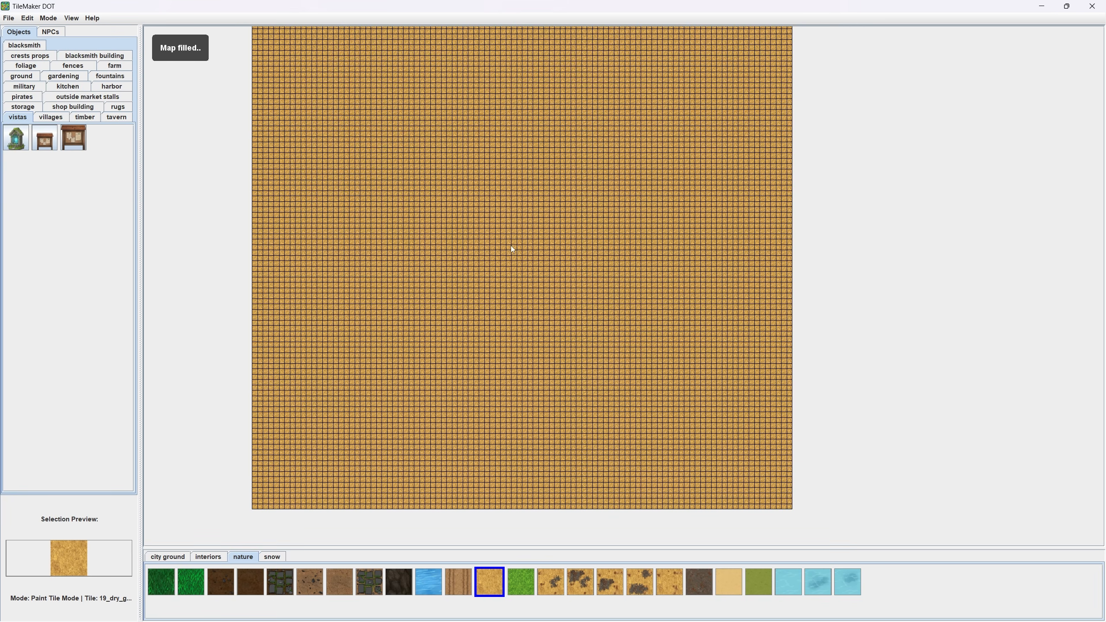
{"action": "left_click_drag", "start_coordinate": [511, 246], "coordinate": [514, 260]}
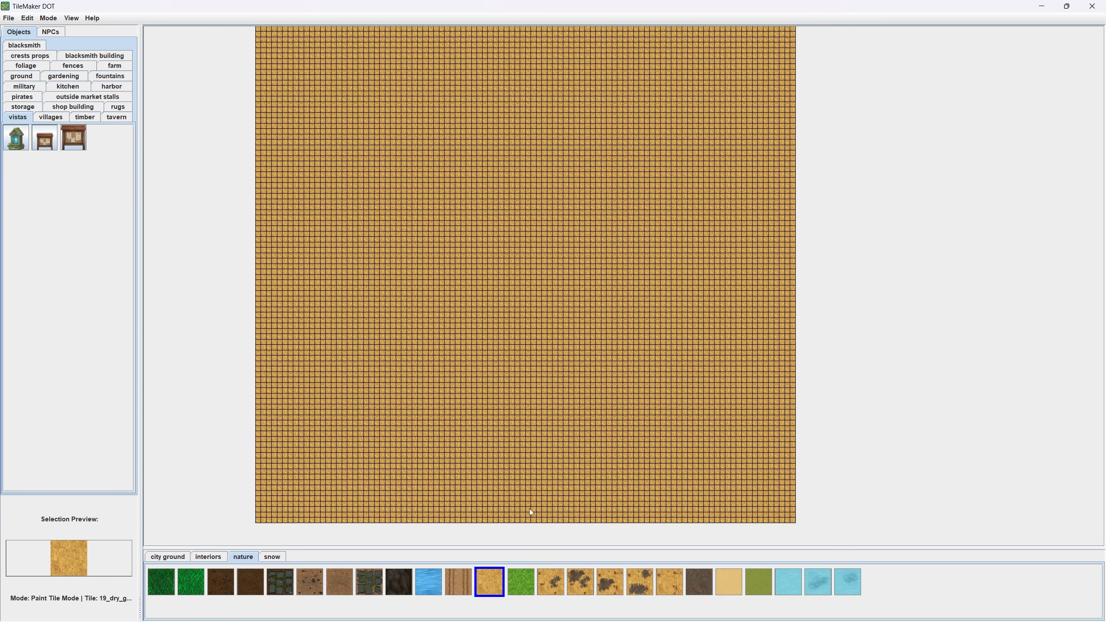
Fill the entire map with the 20_healty_grass tile and lay a three-tile-high horizontal path of the sandy dry tile across it.
{"action": "left_click", "coordinate": [520, 586]}
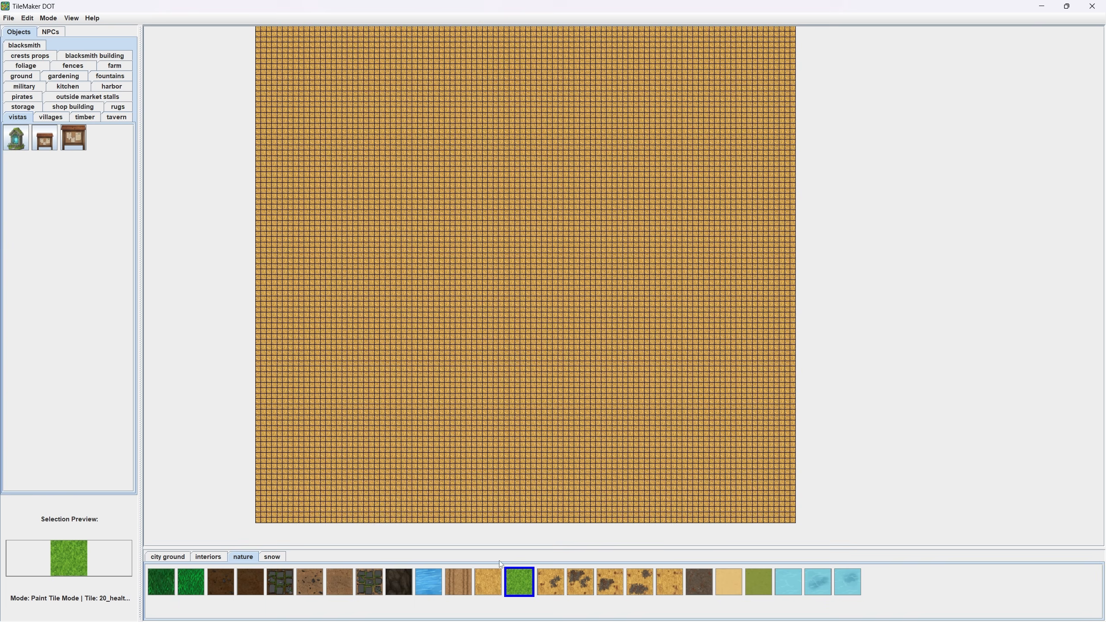
{"action": "left_click", "coordinate": [28, 18]}
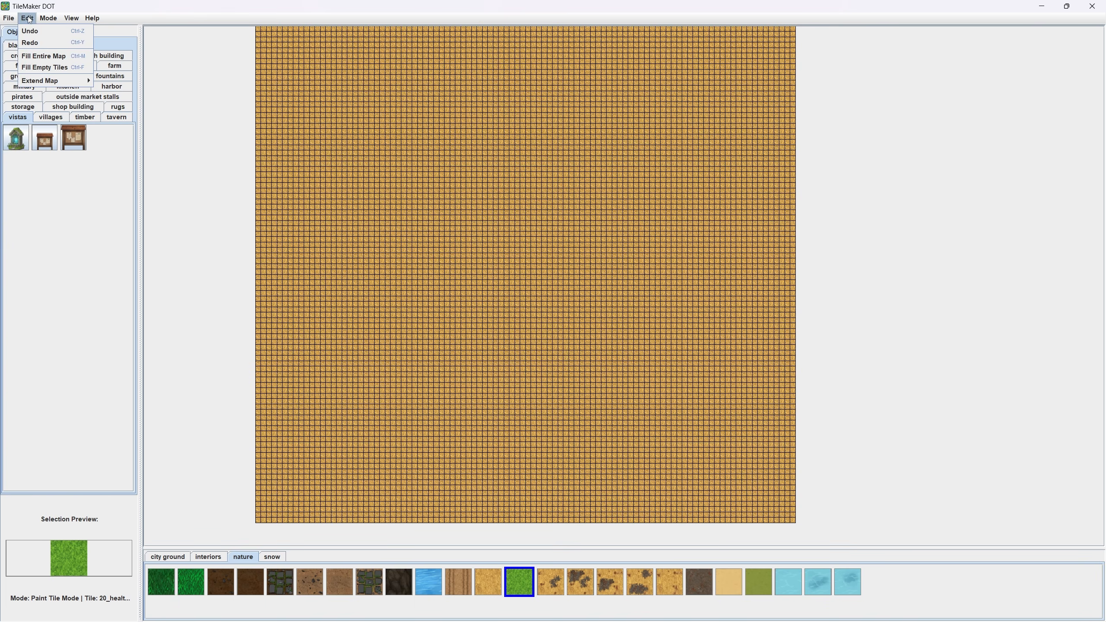
{"action": "left_click", "coordinate": [44, 56]}
{"action": "left_click", "coordinate": [486, 576]}
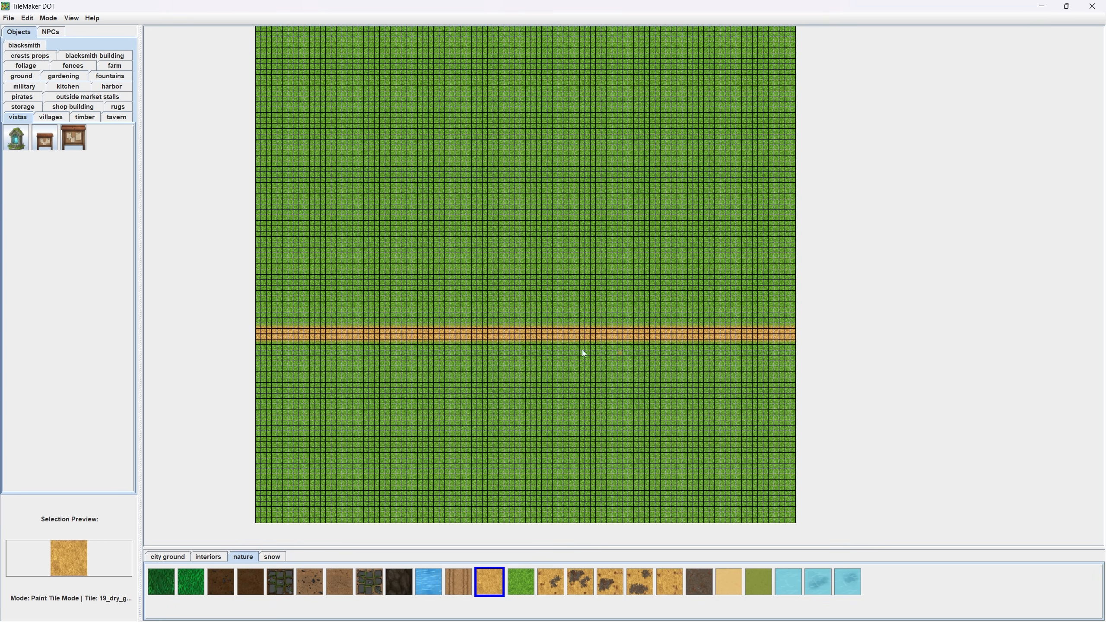
Extend the map by 20 tiles on its right side.
{"action": "left_click", "coordinate": [27, 18]}
{"action": "mouse_move", "coordinate": [50, 85]}
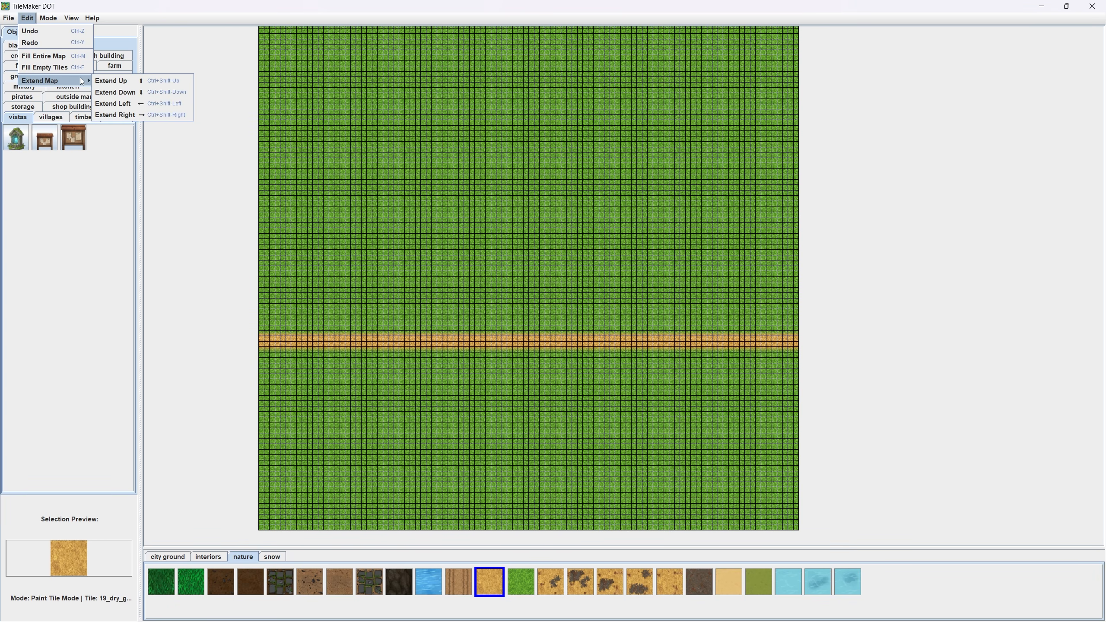
{"action": "left_click", "coordinate": [124, 116]}
{"action": "type", "text": "20"}
{"action": "key", "text": "Return"}
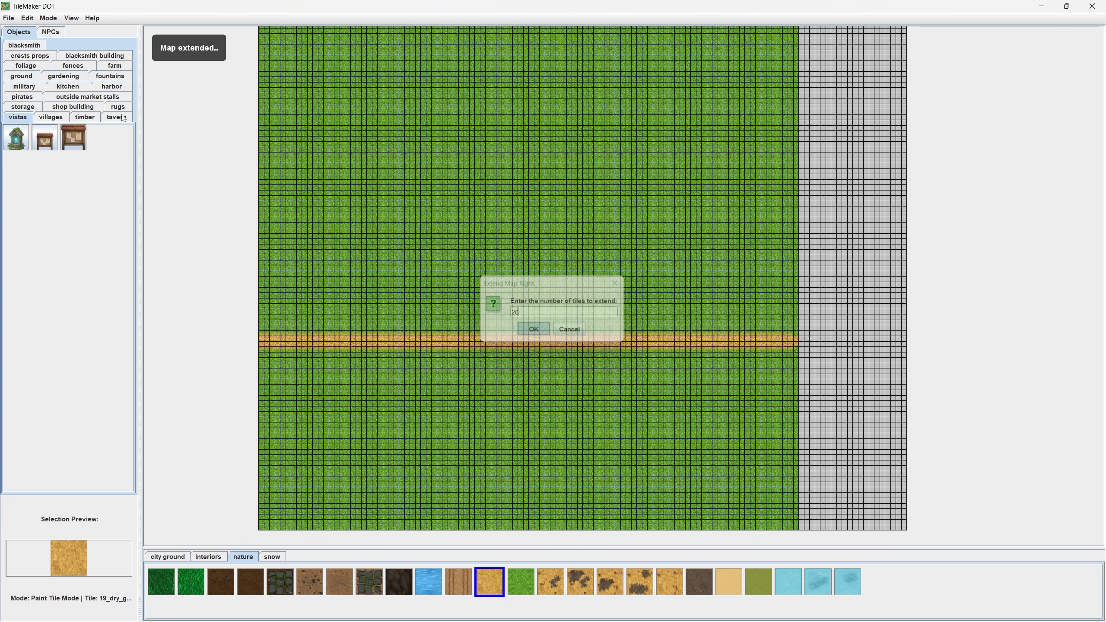
{"action": "scroll", "coordinate": [781, 363], "scroll_direction": "up", "scroll_amount": 5}
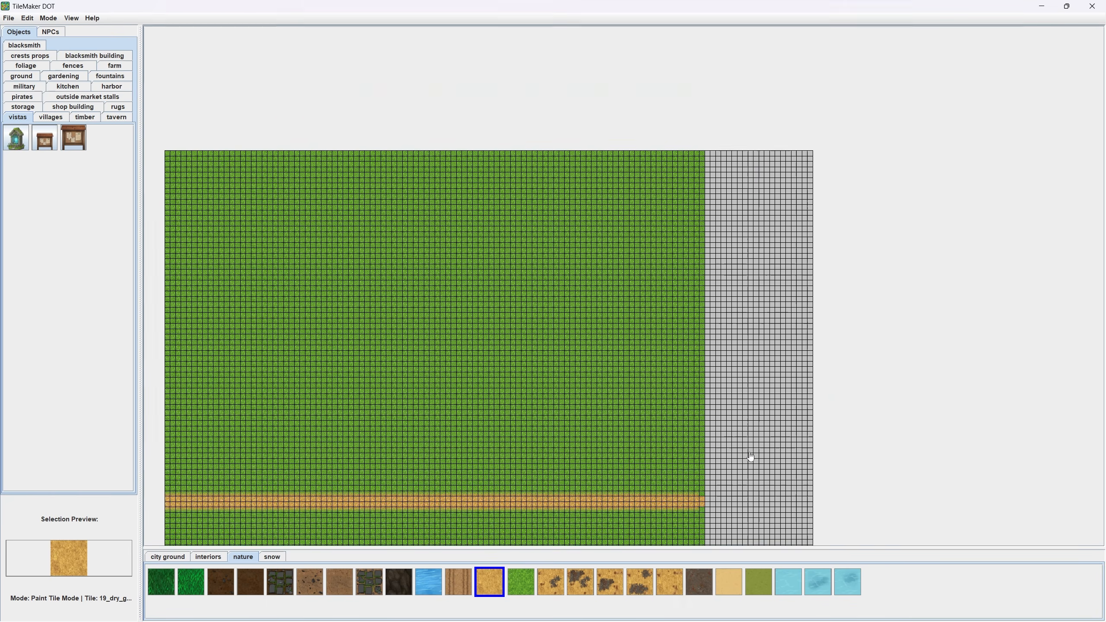
{"action": "scroll", "coordinate": [740, 286], "scroll_direction": "down", "scroll_amount": 5}
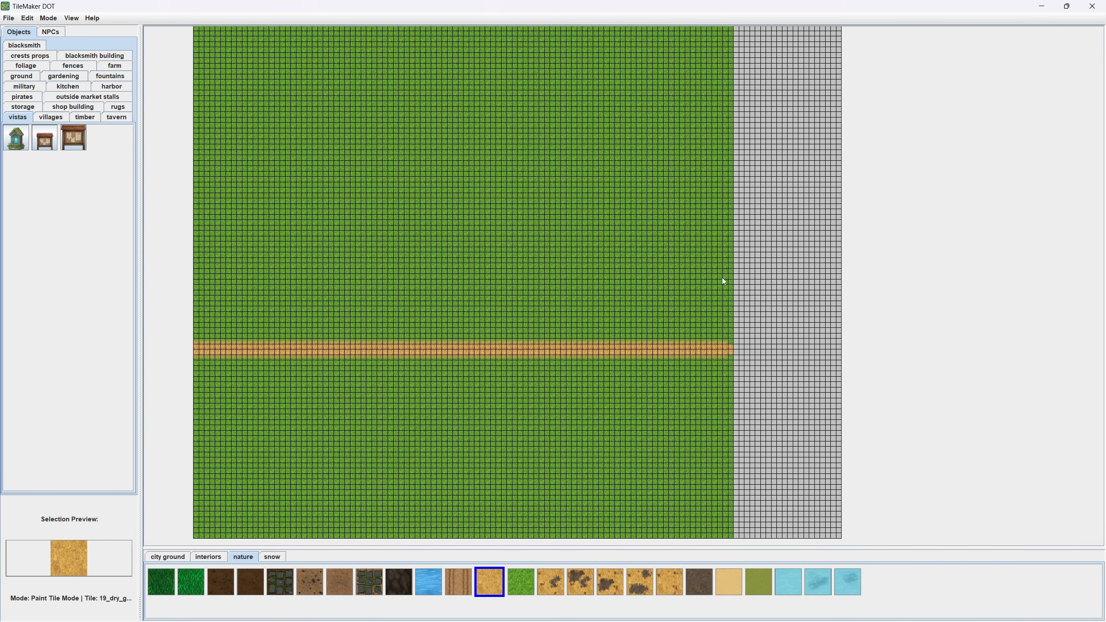
Pick the 20_healty_grass tile from the map, fill the empty extended columns with it and inspect where the path ends.
{"action": "right_click", "coordinate": [731, 296]}
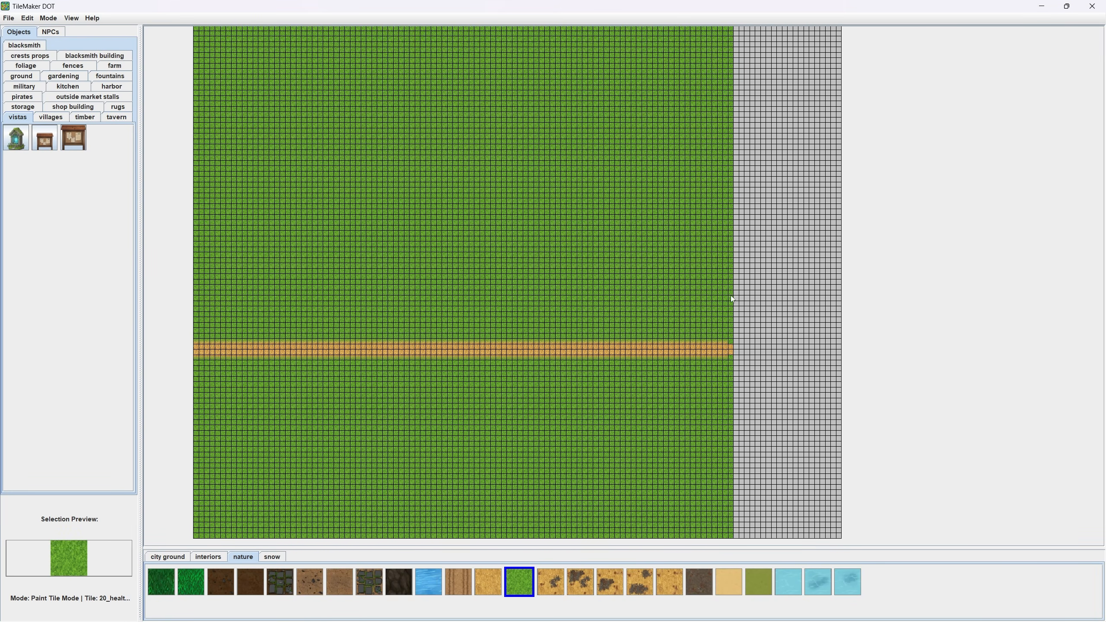
{"action": "left_click", "coordinate": [23, 18]}
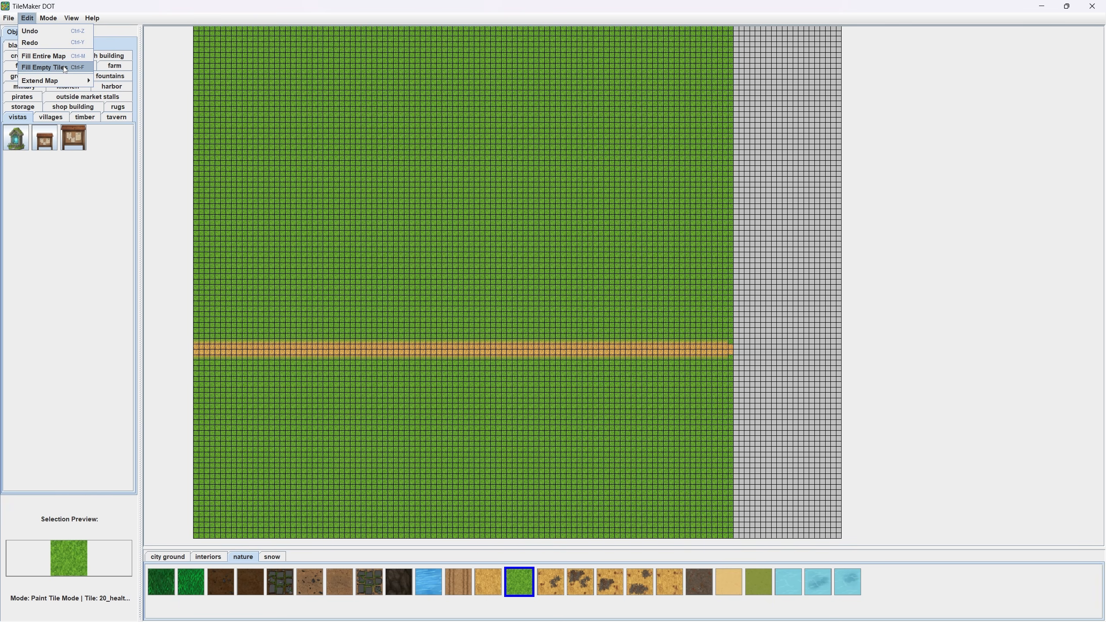
{"action": "left_click", "coordinate": [44, 67]}
{"action": "scroll", "coordinate": [803, 203], "scroll_direction": "up", "scroll_amount": 2}
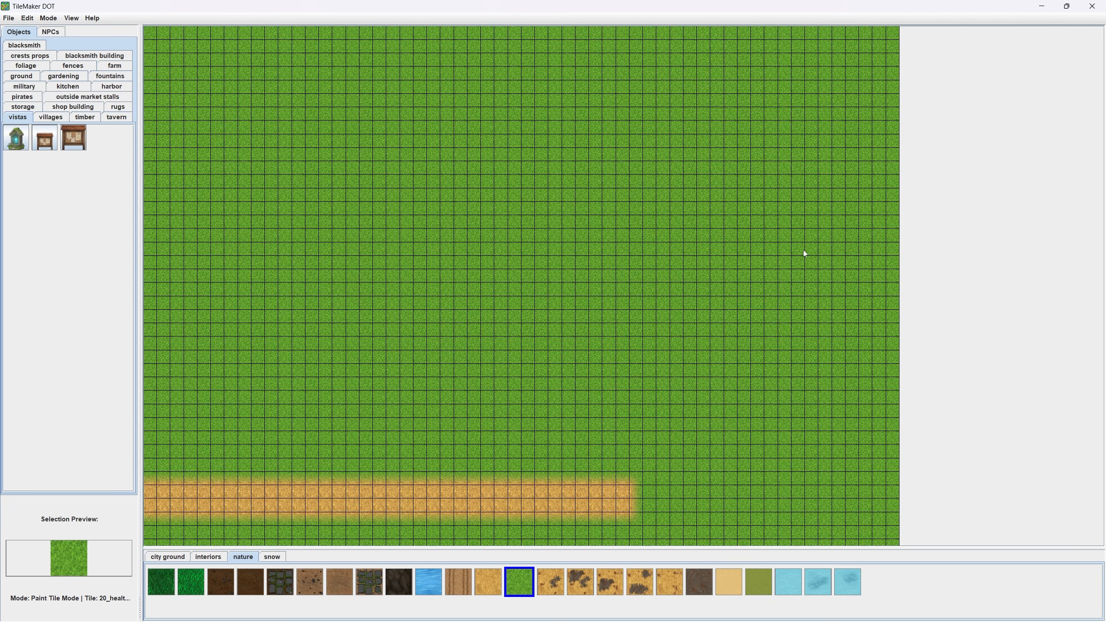
{"action": "scroll", "coordinate": [701, 263], "scroll_direction": "down", "scroll_amount": 2}
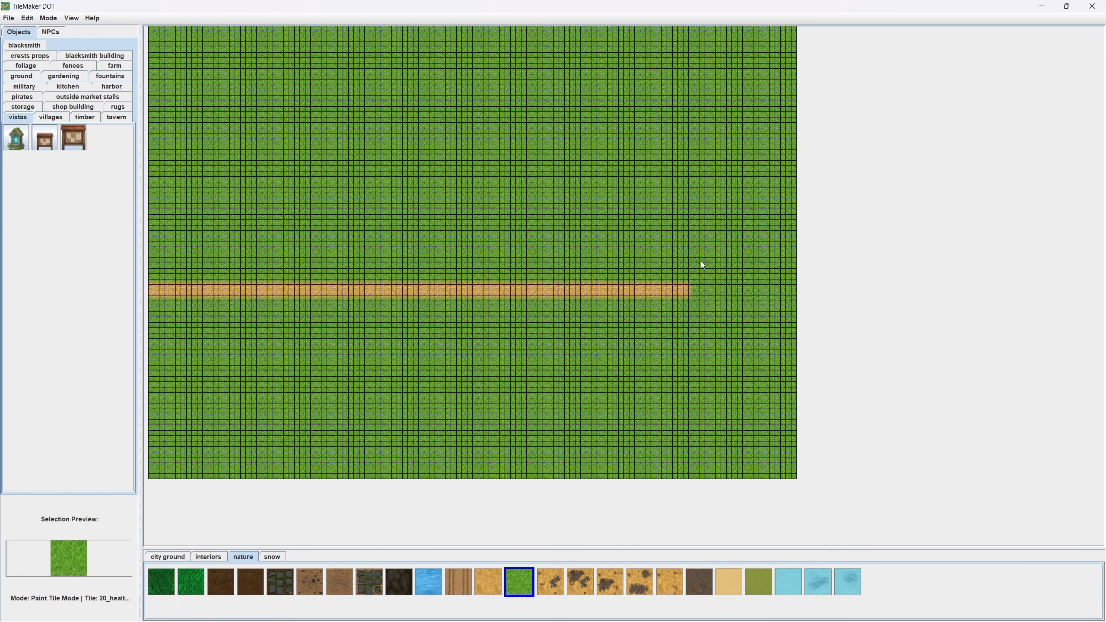
{"action": "scroll", "coordinate": [688, 293], "scroll_direction": "up", "scroll_amount": 3}
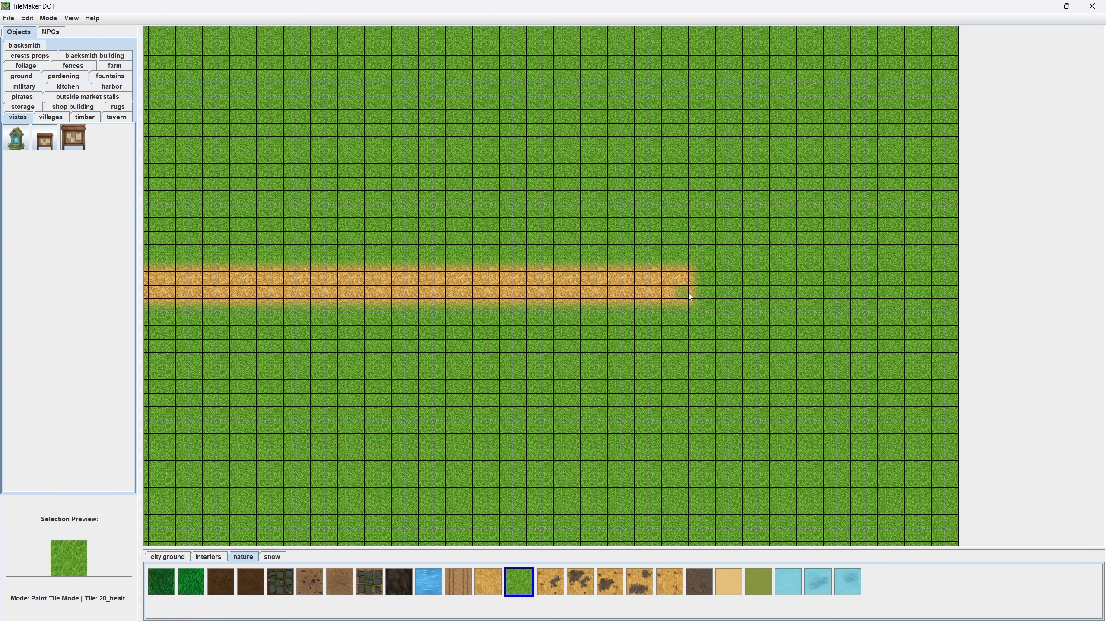
{"action": "scroll", "coordinate": [491, 251], "scroll_direction": "down", "scroll_amount": 3}
{"action": "scroll", "coordinate": [563, 264], "scroll_direction": "up", "scroll_amount": 1}
{"action": "scroll", "coordinate": [564, 265], "scroll_direction": "down", "scroll_amount": 1}
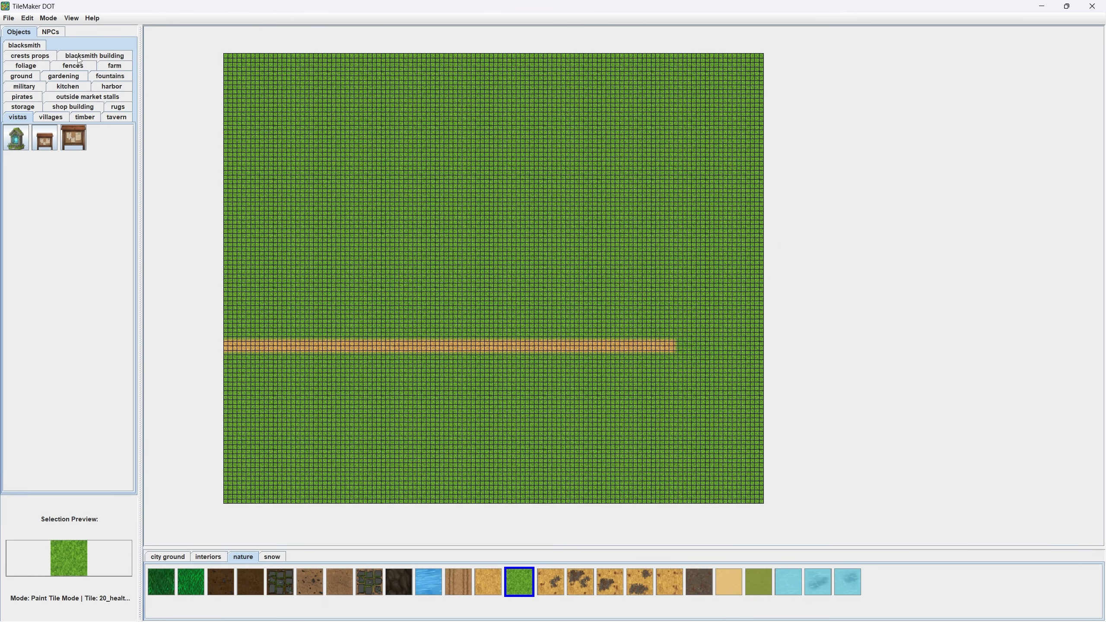
Shrink the map on its right side by extending it by -20 tiles.
{"action": "left_click", "coordinate": [26, 18]}
{"action": "mouse_move", "coordinate": [52, 81]}
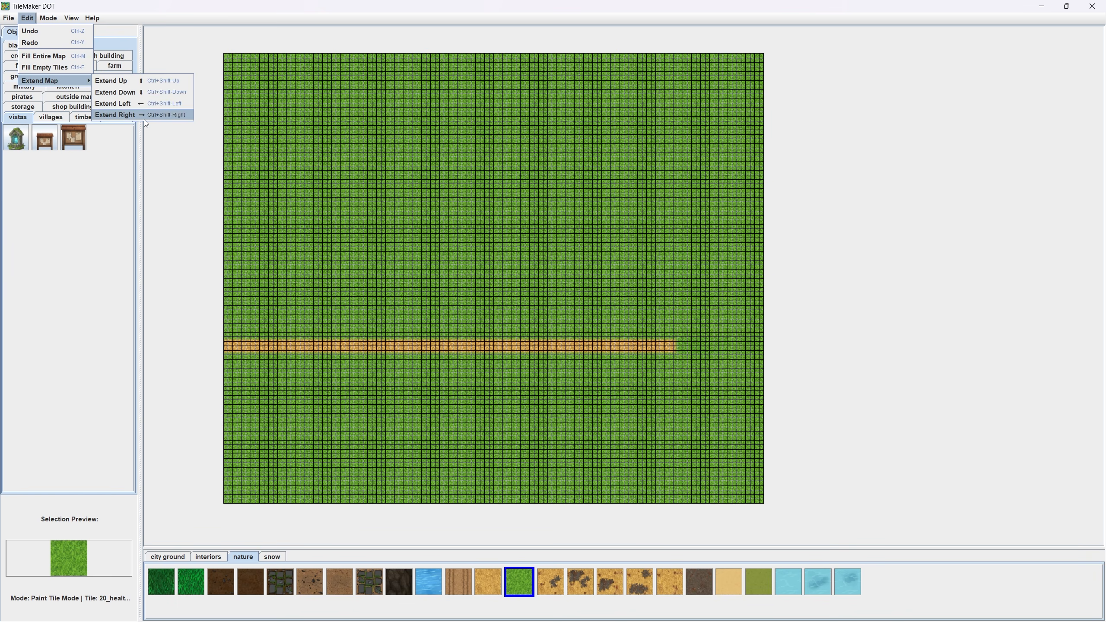
{"action": "left_click", "coordinate": [120, 117]}
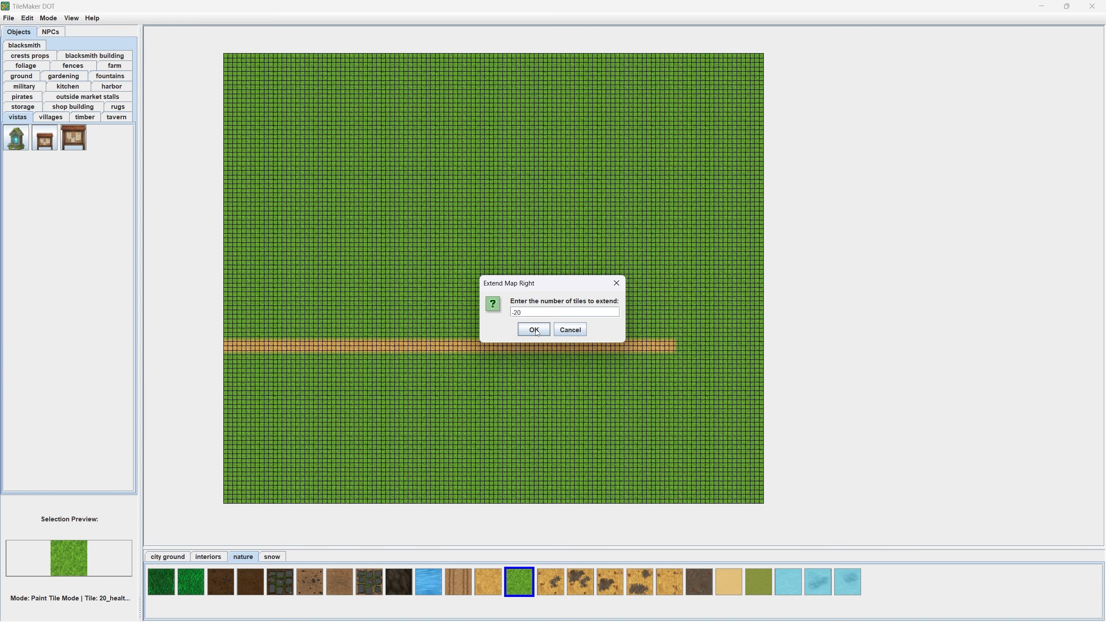
{"action": "left_click", "coordinate": [534, 330]}
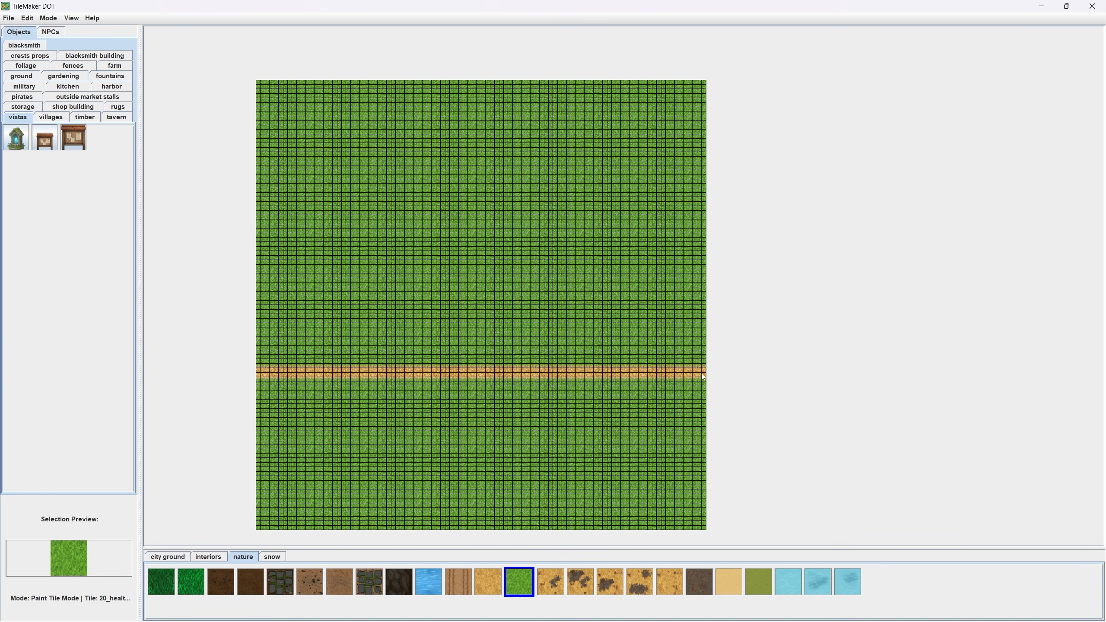
{"action": "scroll", "coordinate": [555, 342], "scroll_direction": "up", "scroll_amount": 1}
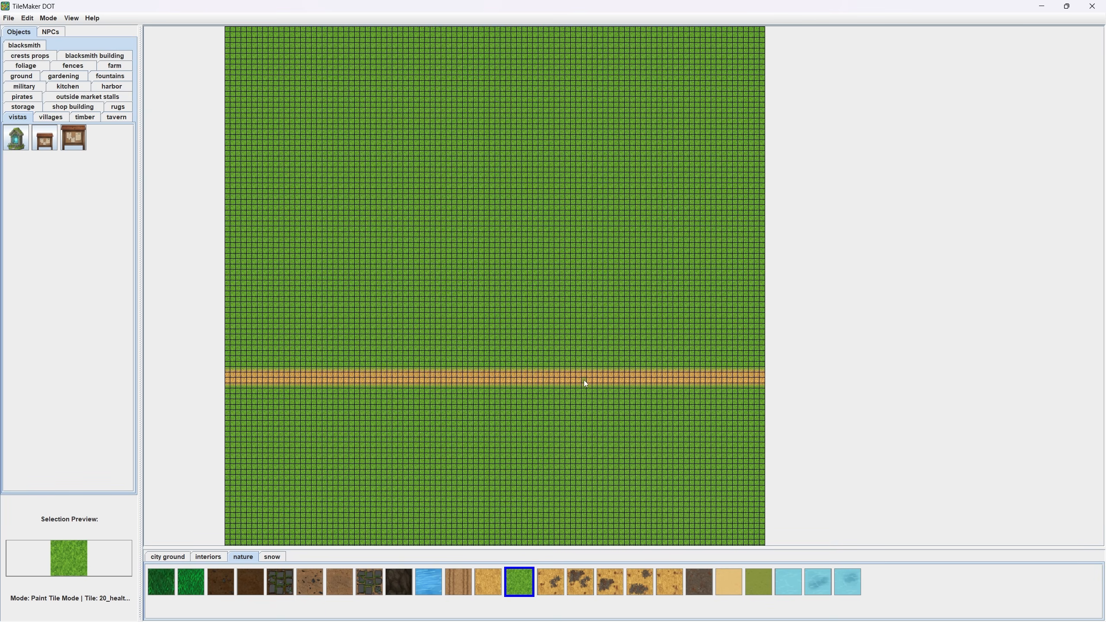
{"action": "left_click", "coordinate": [27, 18]}
{"action": "mouse_move", "coordinate": [56, 81]}
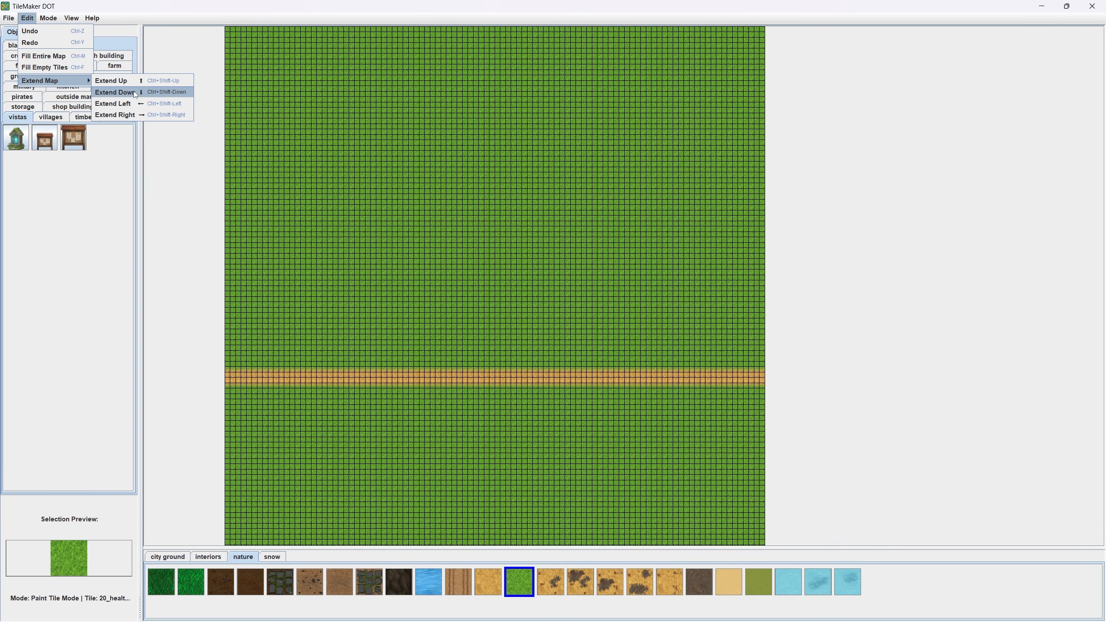
{"action": "mouse_move", "coordinate": [51, 20]}
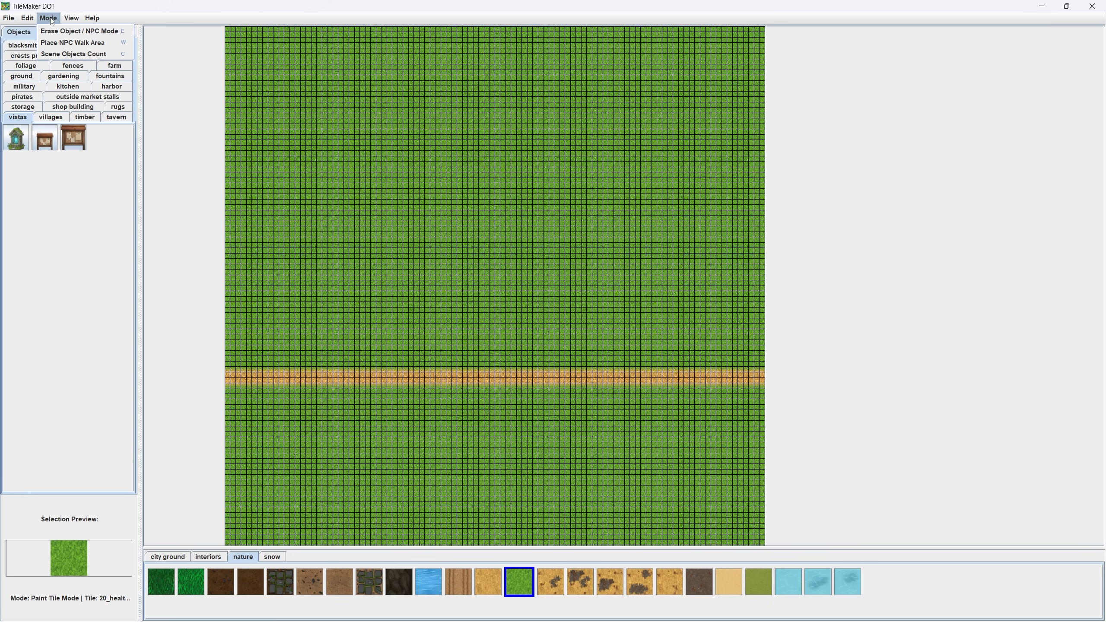
{"action": "left_click_drag", "start_coordinate": [340, 305], "coordinate": [348, 261]}
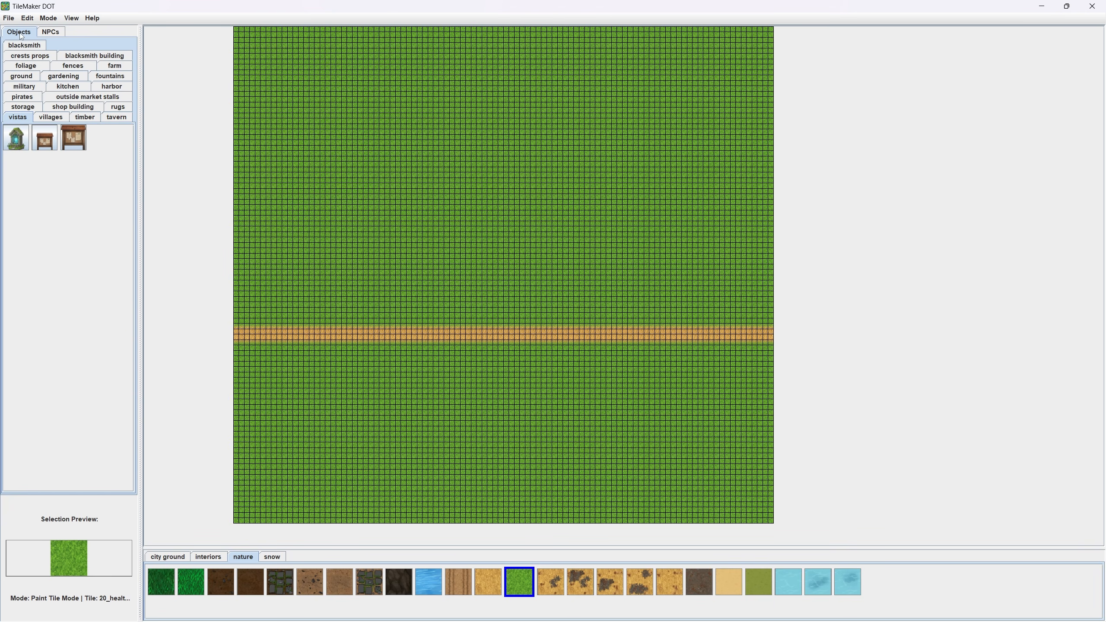
Show the timber objects, widen the object palette and select the broad green 3801 tree for placement above the path.
{"action": "left_click", "coordinate": [85, 117]}
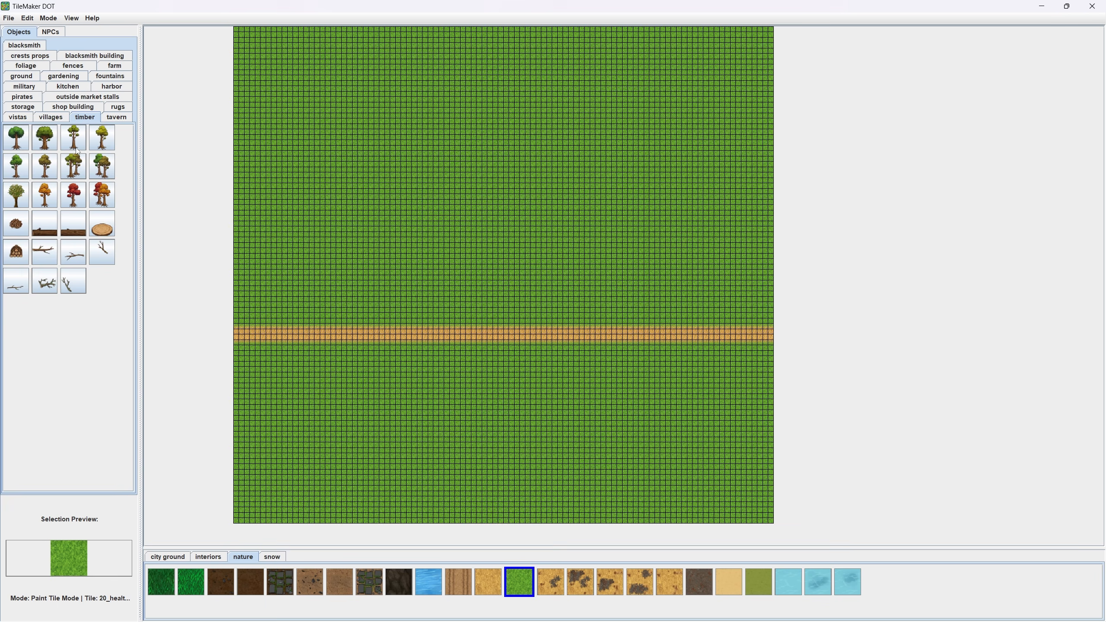
{"action": "left_click_drag", "start_coordinate": [141, 183], "coordinate": [182, 183]}
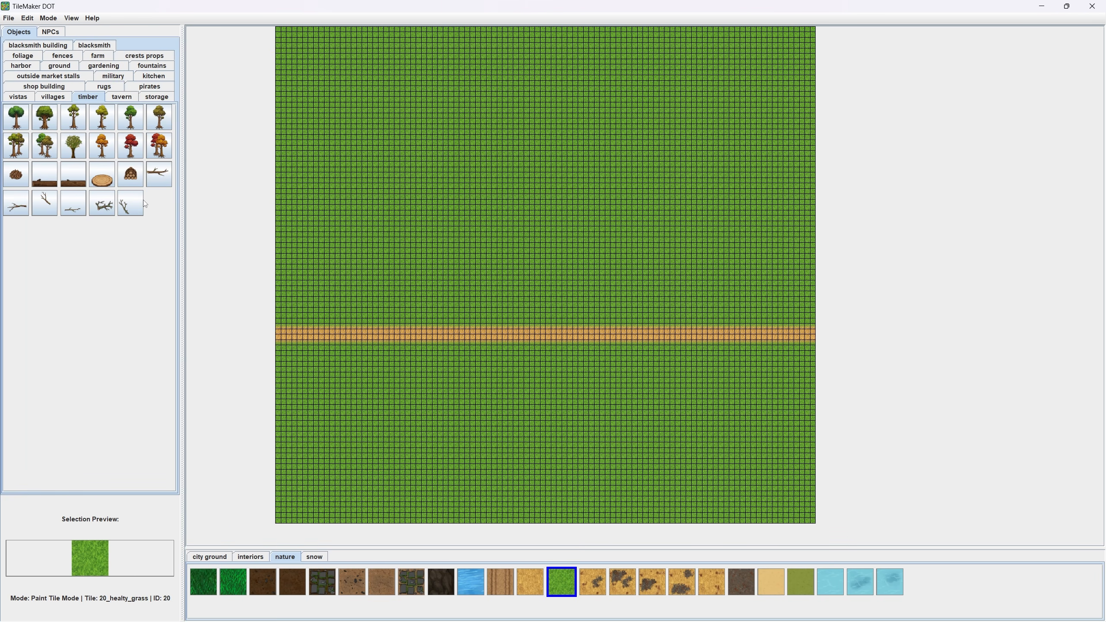
{"action": "left_click", "coordinate": [44, 117]}
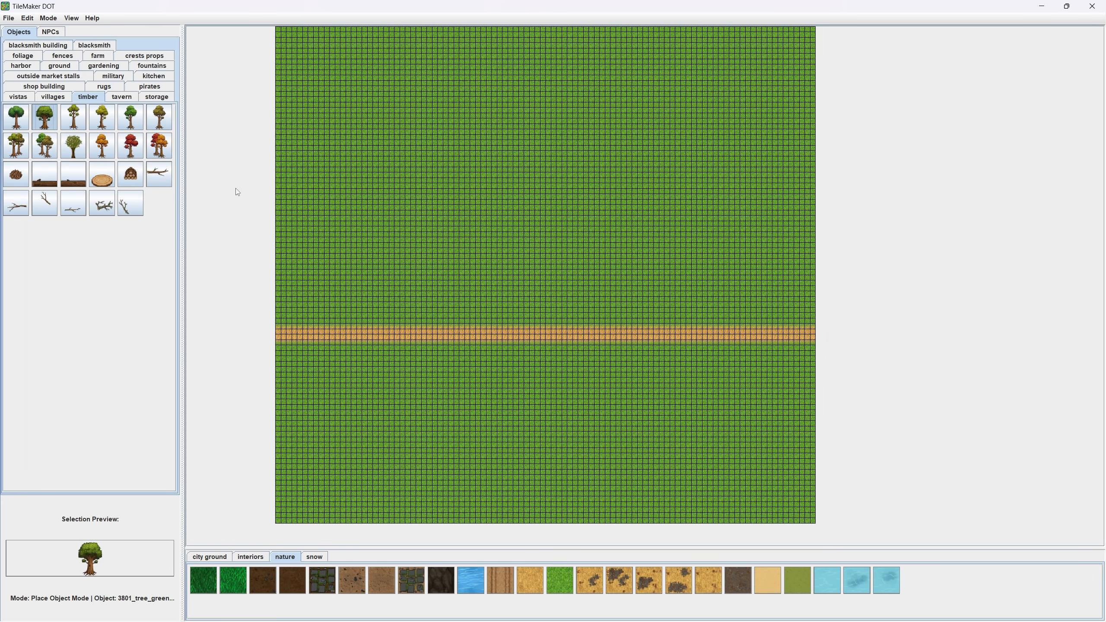
{"action": "scroll", "coordinate": [235, 189], "scroll_direction": "up", "scroll_amount": 5}
{"action": "left_click", "coordinate": [449, 247]}
Hide the tile grid on the map.
{"action": "scroll", "coordinate": [447, 246], "scroll_direction": "up", "scroll_amount": 2}
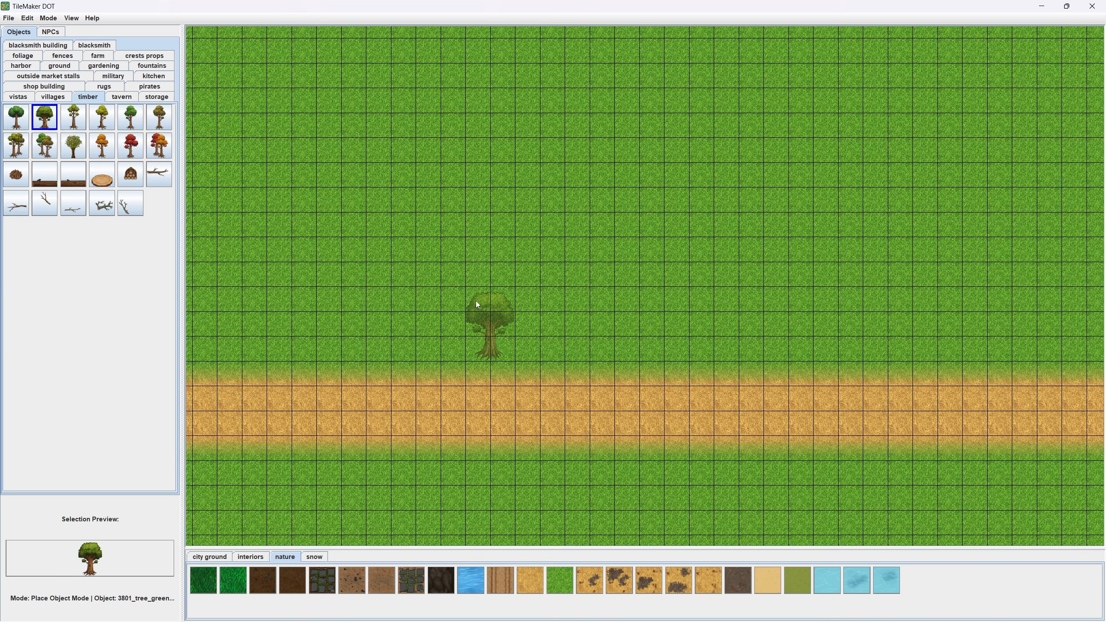
{"action": "key", "text": "g"}
{"action": "scroll", "coordinate": [475, 301], "scroll_direction": "up", "scroll_amount": 2}
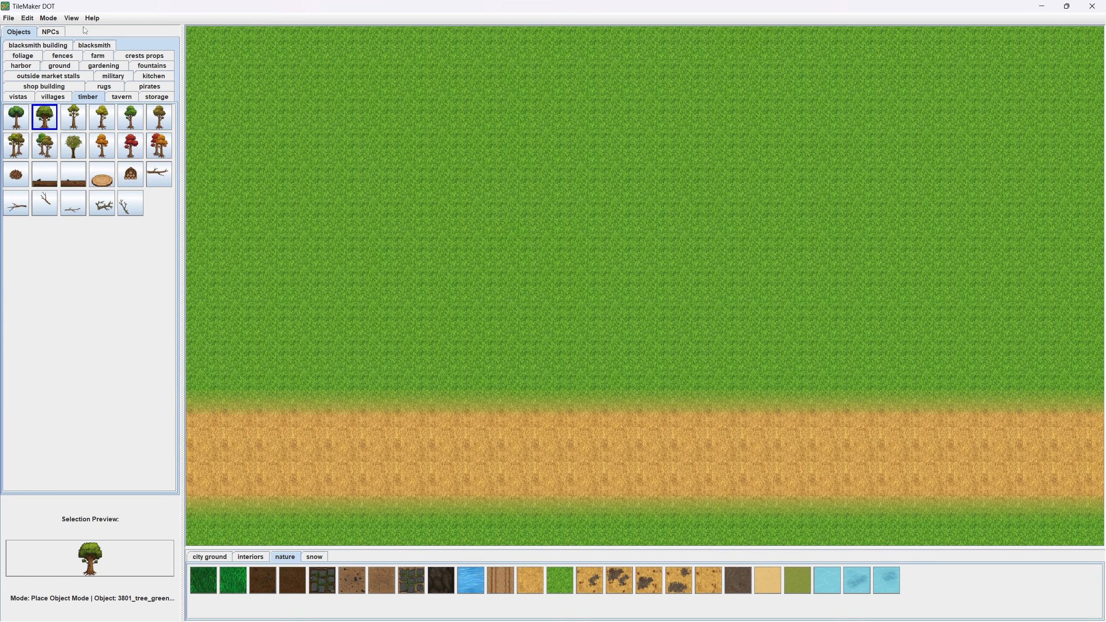
Show the tile grid on the map and hide it again.
{"action": "left_click", "coordinate": [71, 18]}
{"action": "left_click", "coordinate": [102, 65]}
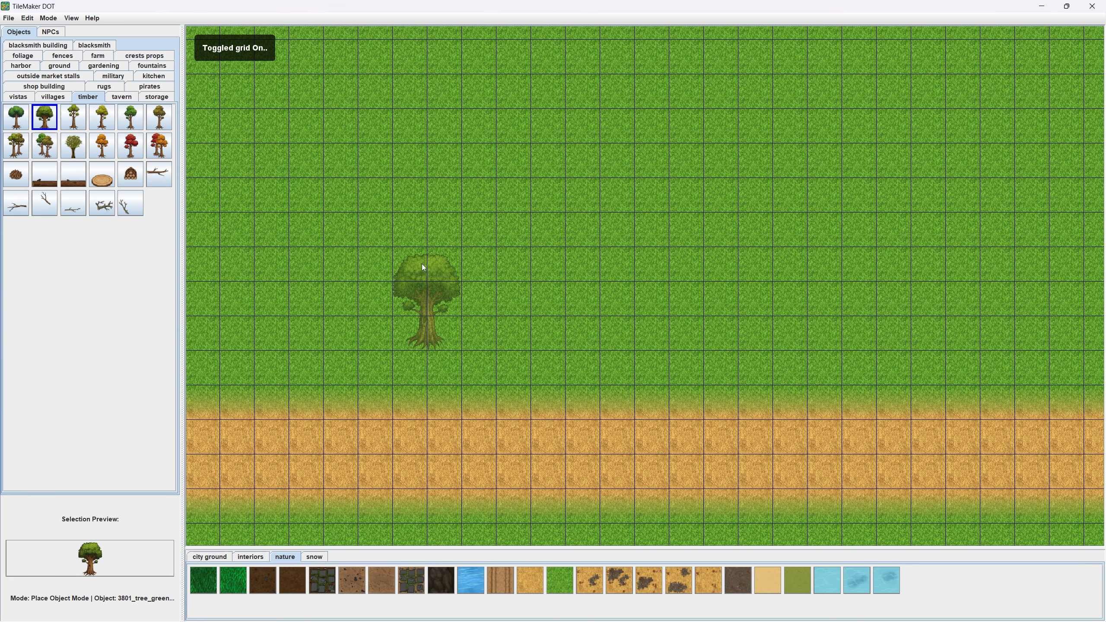
{"action": "left_click", "coordinate": [74, 22]}
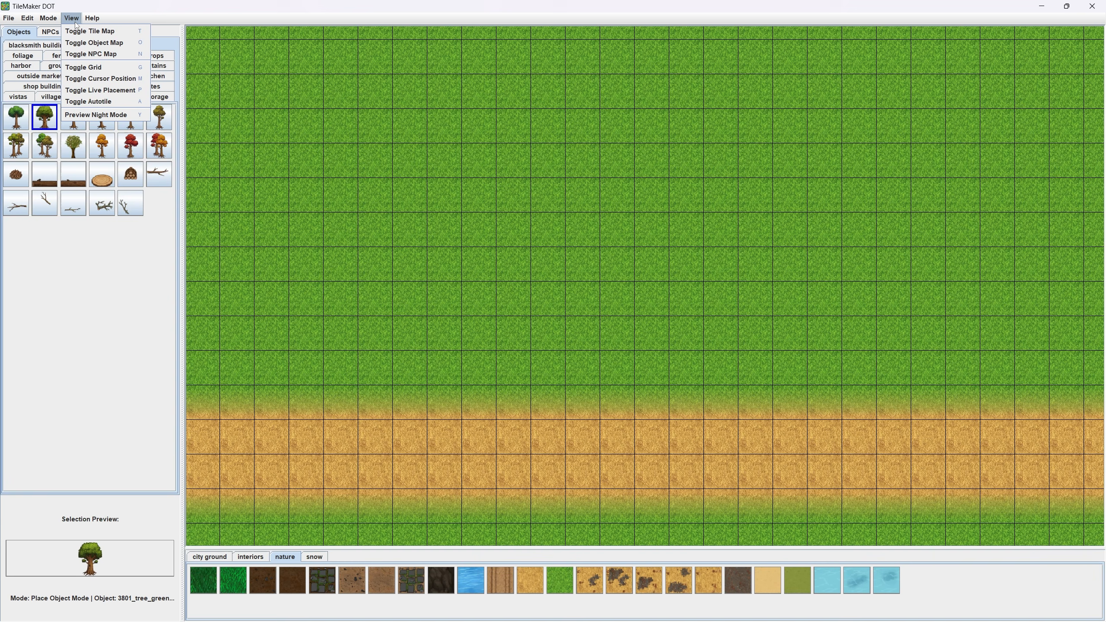
{"action": "left_click", "coordinate": [98, 67]}
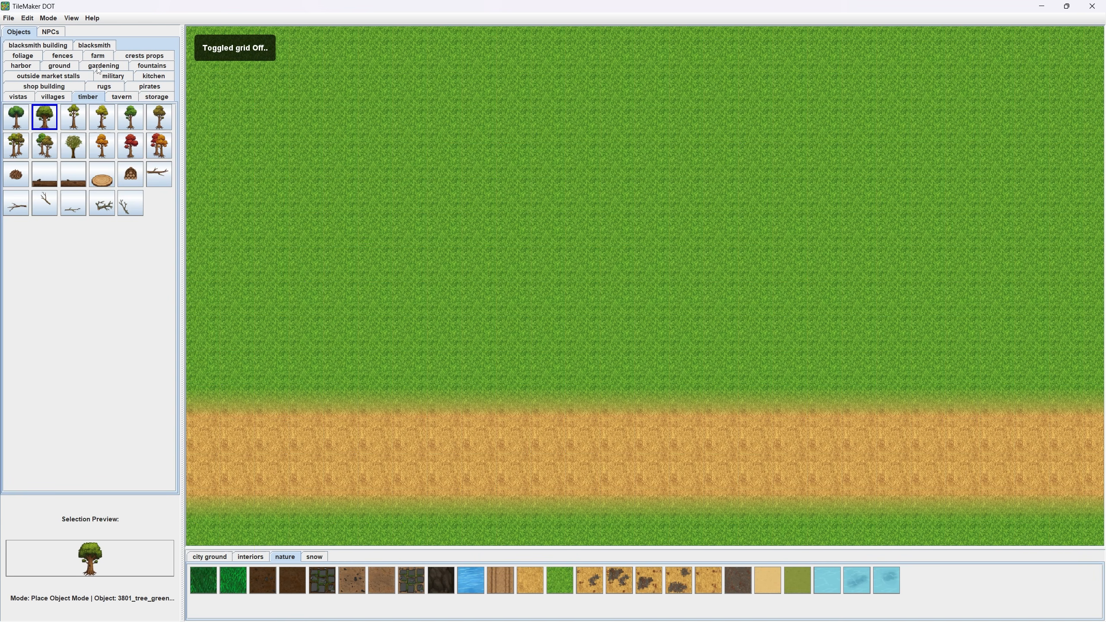
Place two broad green 3801 trees on the grass above the path, the second diagonally behind the first.
{"action": "scroll", "coordinate": [460, 293], "scroll_direction": "up", "scroll_amount": 2}
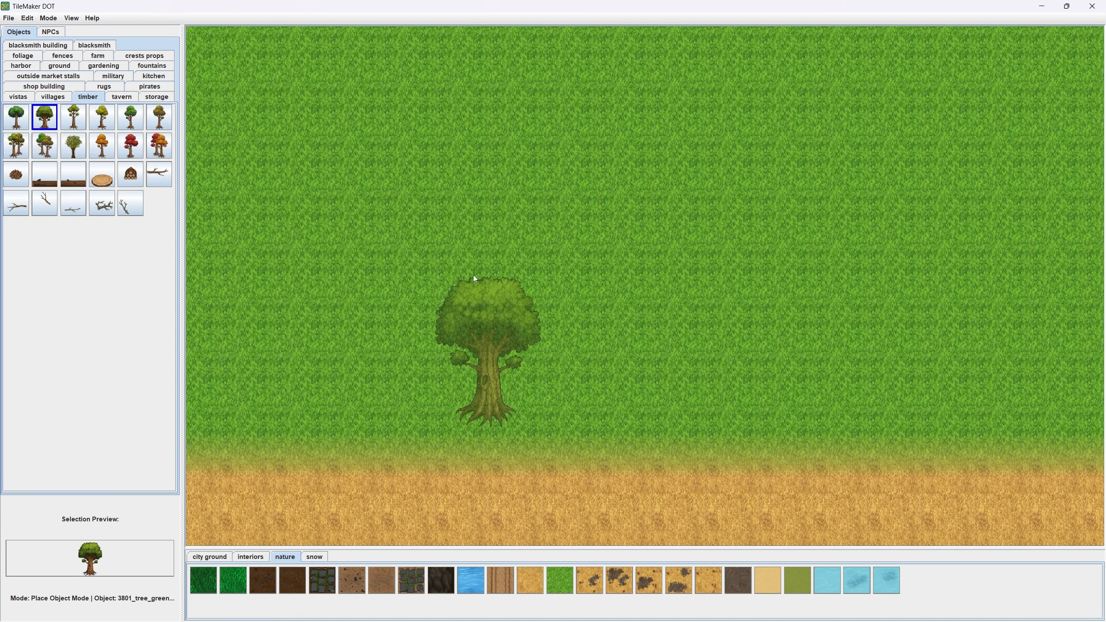
{"action": "left_click", "coordinate": [460, 244]}
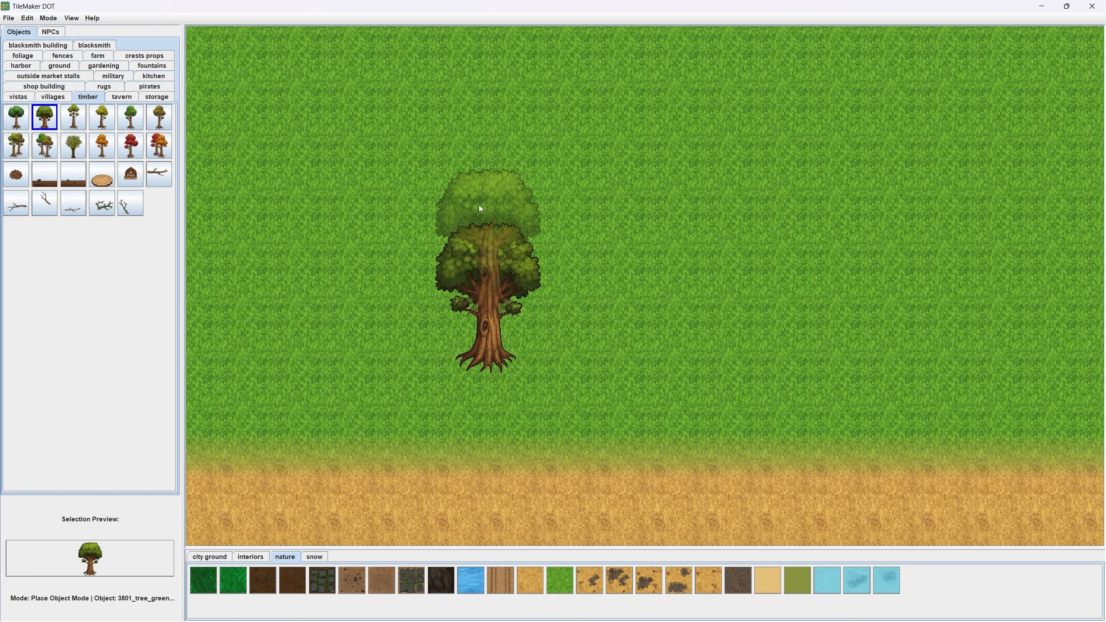
{"action": "left_click_drag", "start_coordinate": [479, 204], "coordinate": [491, 255]}
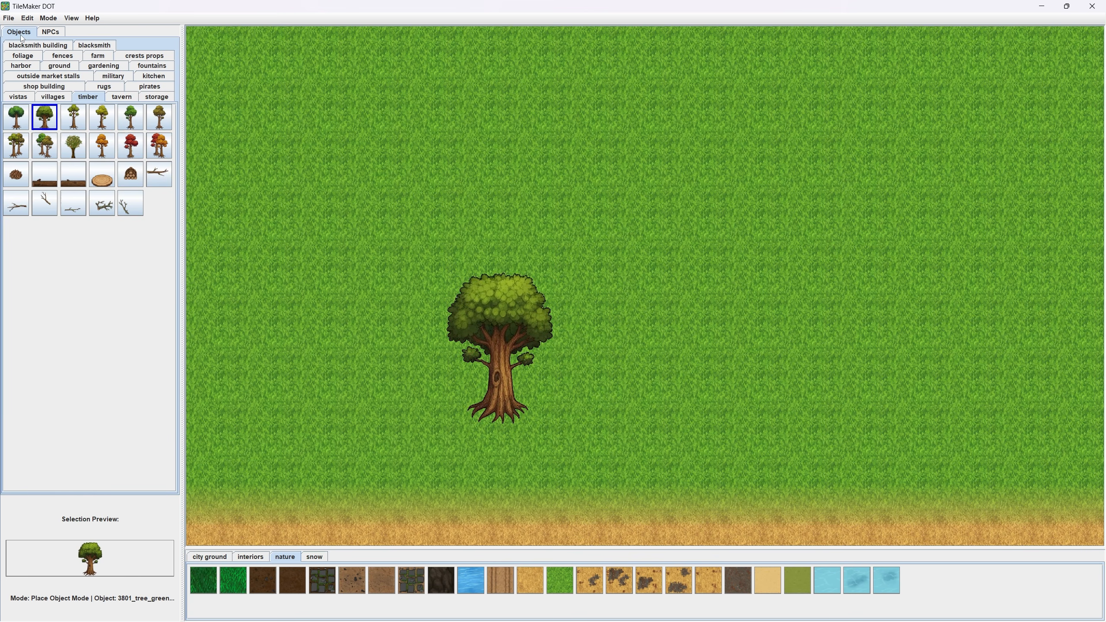
{"action": "left_click", "coordinate": [511, 224]}
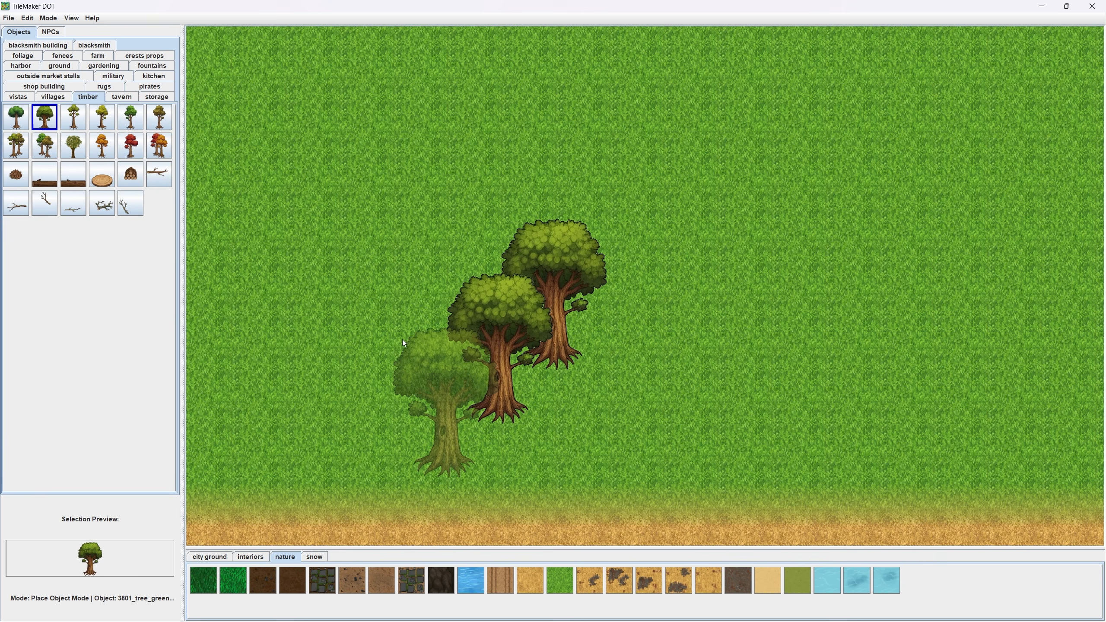
Place two orange 3811 trees, one in front of the broad green trees and one behind them.
{"action": "left_click", "coordinate": [96, 149]}
{"action": "left_click", "coordinate": [427, 361]}
{"action": "left_click_drag", "start_coordinate": [600, 363], "coordinate": [490, 319]}
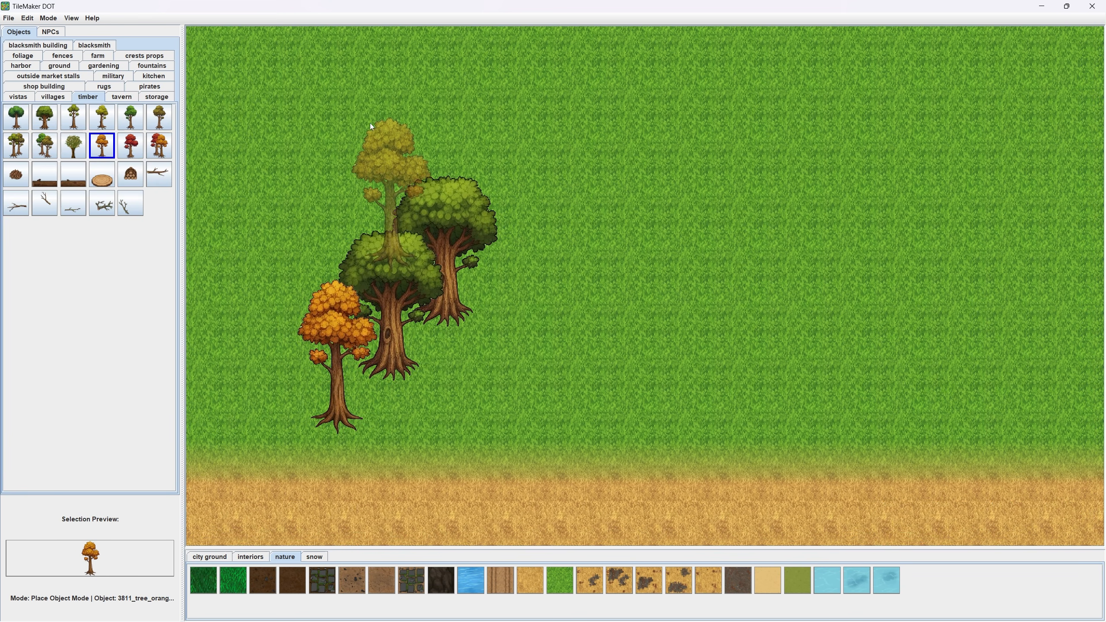
{"action": "left_click", "coordinate": [370, 97]}
{"action": "left_click_drag", "start_coordinate": [426, 328], "coordinate": [573, 346]}
Place two 3829_tree_logs7 log piles, one behind the trees and one beside the front orange tree near the path.
{"action": "left_click", "coordinate": [122, 180]}
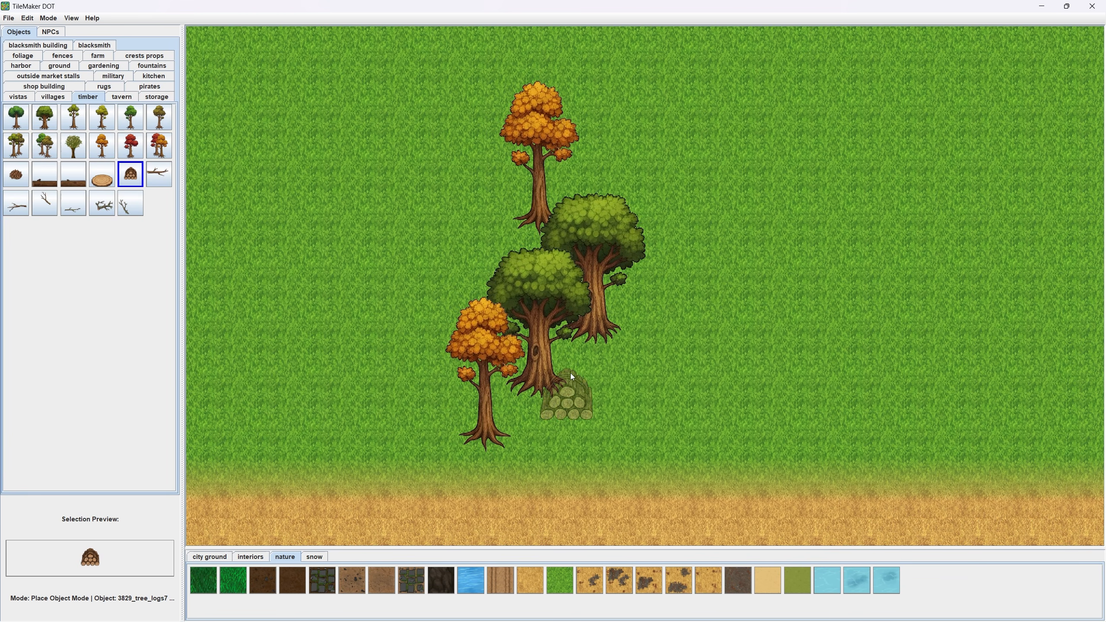
{"action": "left_click", "coordinate": [496, 335]}
{"action": "scroll", "coordinate": [555, 430], "scroll_direction": "up", "scroll_amount": 1}
{"action": "left_click", "coordinate": [427, 412]}
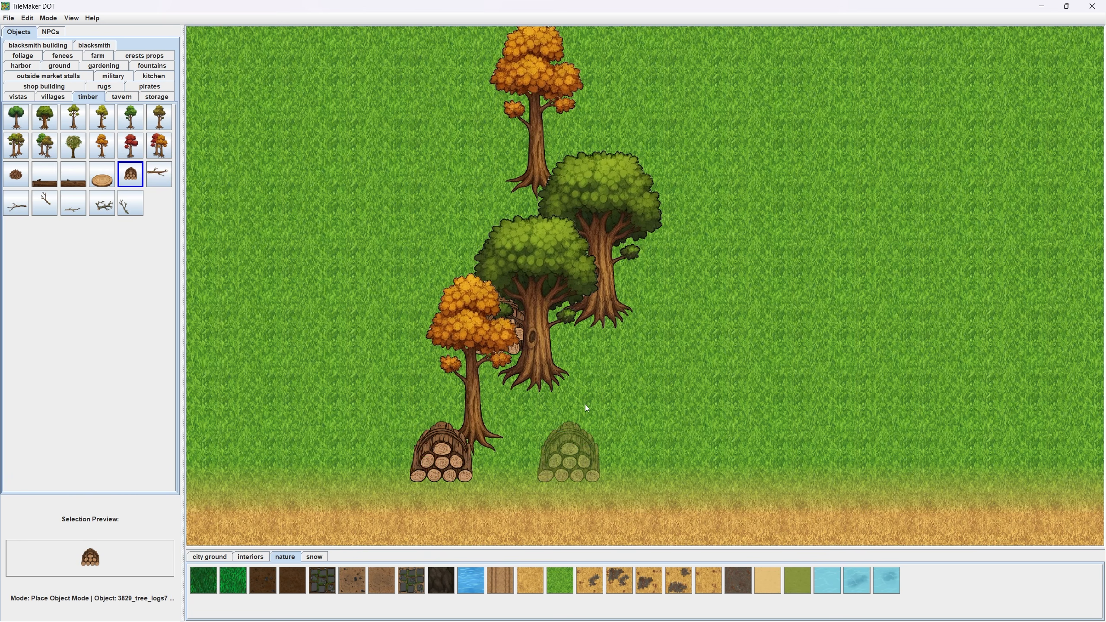
{"action": "left_click_drag", "start_coordinate": [623, 404], "coordinate": [627, 419]}
{"action": "scroll", "coordinate": [628, 422], "scroll_direction": "down", "scroll_amount": 1}
{"action": "scroll", "coordinate": [420, 205], "scroll_direction": "up", "scroll_amount": 1}
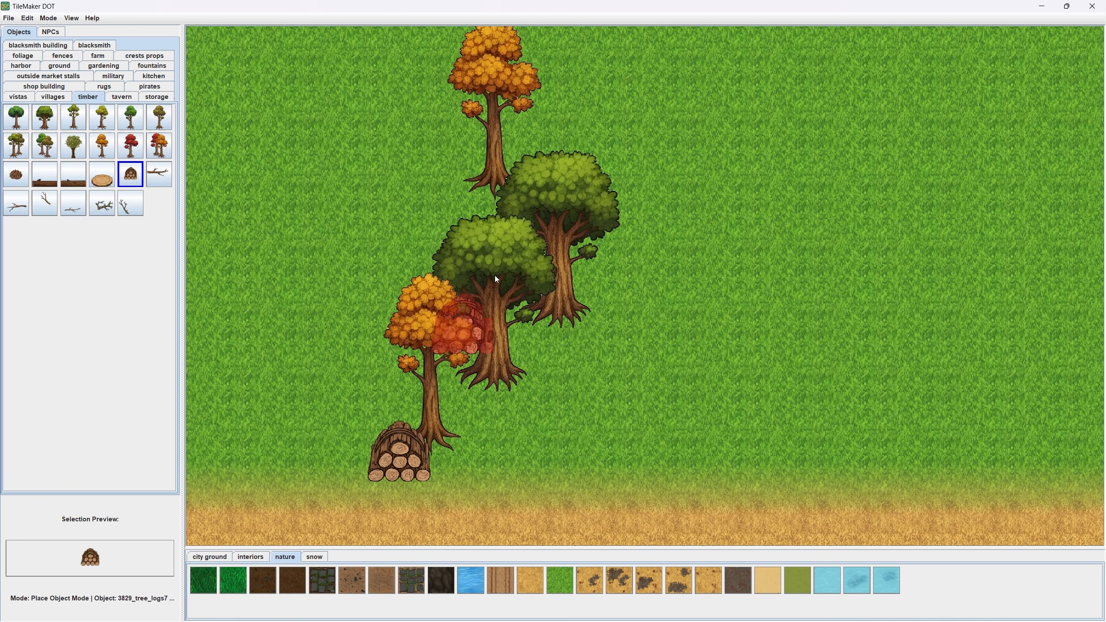
Place two 3807 green tree pairs overlapping each other beside the broad green trees.
{"action": "left_click", "coordinate": [49, 150]}
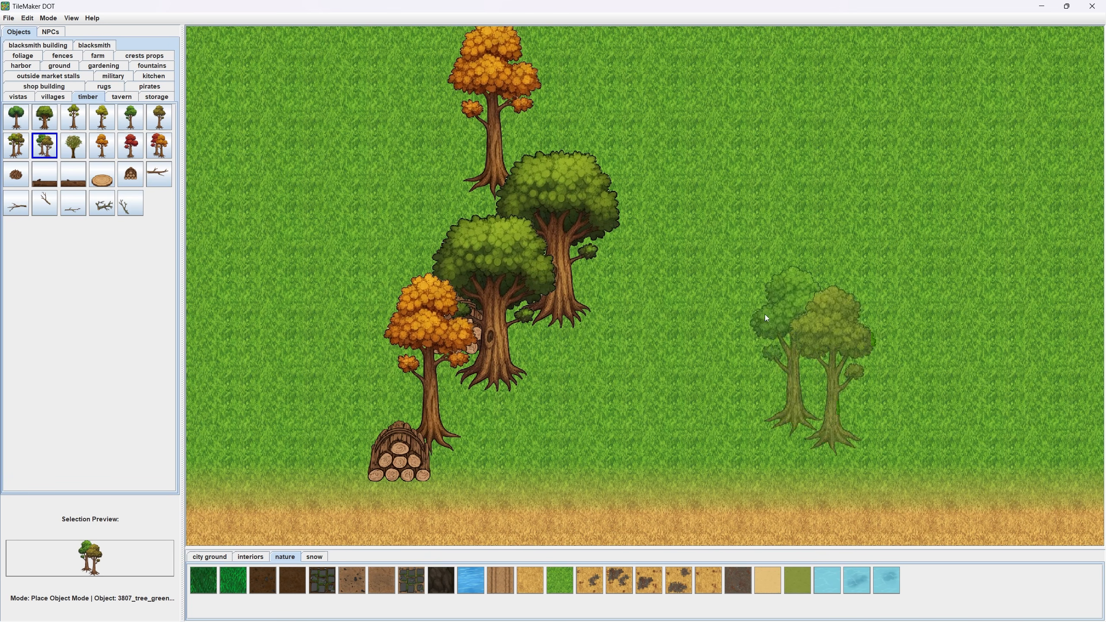
{"action": "left_click_drag", "start_coordinate": [765, 317], "coordinate": [615, 308]}
{"action": "left_click", "coordinate": [417, 289]}
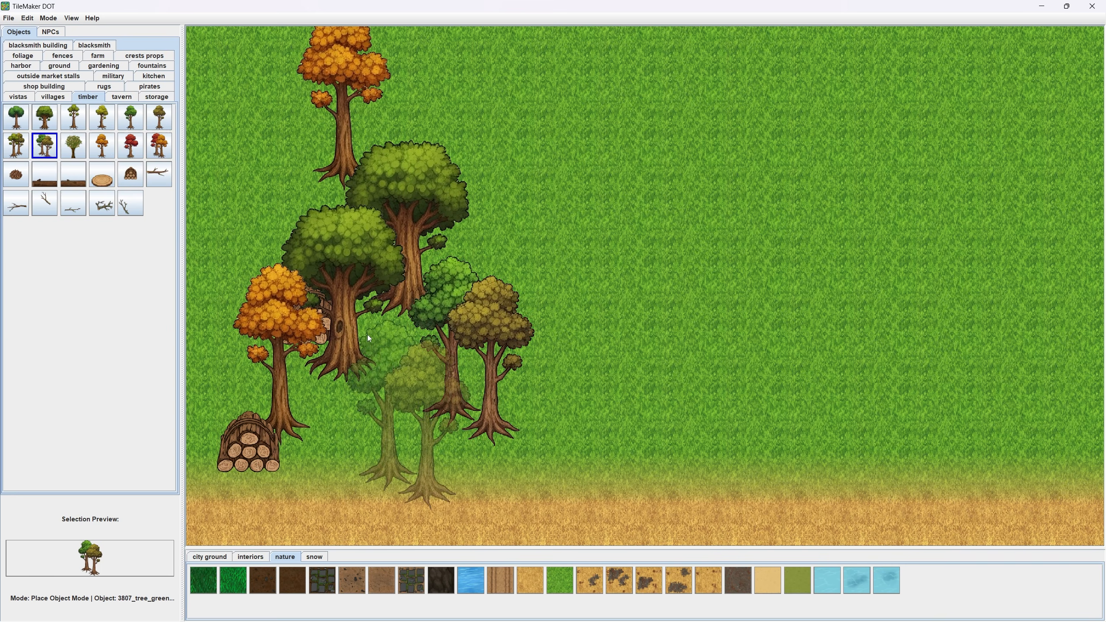
{"action": "left_click", "coordinate": [367, 334]}
{"action": "left_click_drag", "start_coordinate": [524, 277], "coordinate": [736, 354]}
{"action": "scroll", "coordinate": [587, 330], "scroll_direction": "down", "scroll_amount": 1}
{"action": "scroll", "coordinate": [589, 338], "scroll_direction": "up", "scroll_amount": 2}
{"action": "scroll", "coordinate": [590, 338], "scroll_direction": "up", "scroll_amount": 1}
{"action": "scroll", "coordinate": [773, 236], "scroll_direction": "down", "scroll_amount": 1}
{"action": "scroll", "coordinate": [731, 349], "scroll_direction": "down", "scroll_amount": 1}
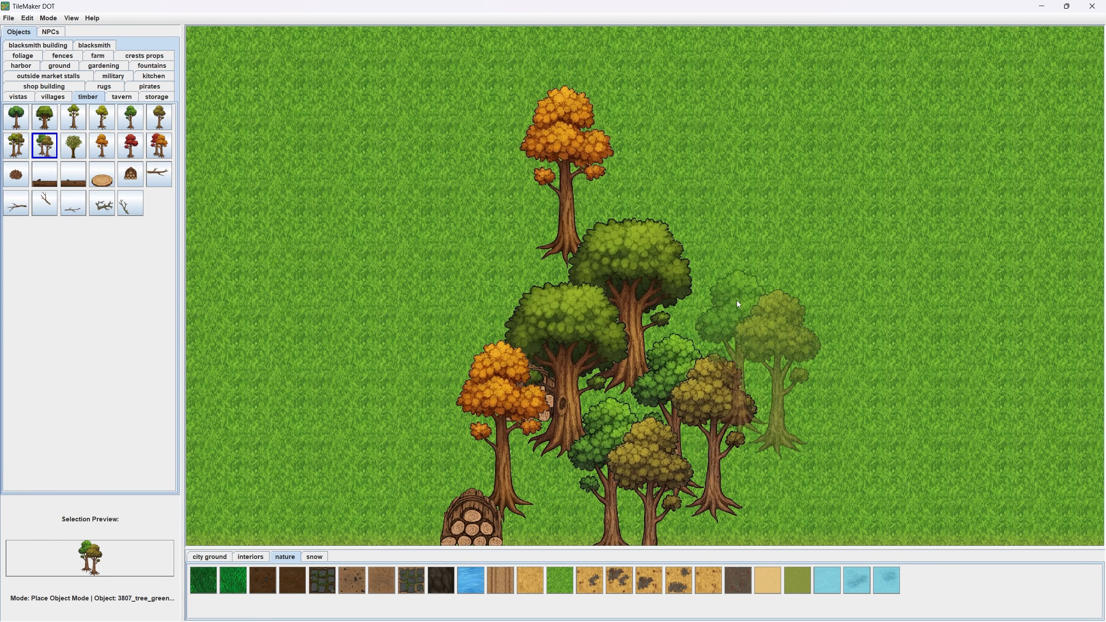
{"action": "scroll", "coordinate": [736, 301], "scroll_direction": "down", "scroll_amount": 1}
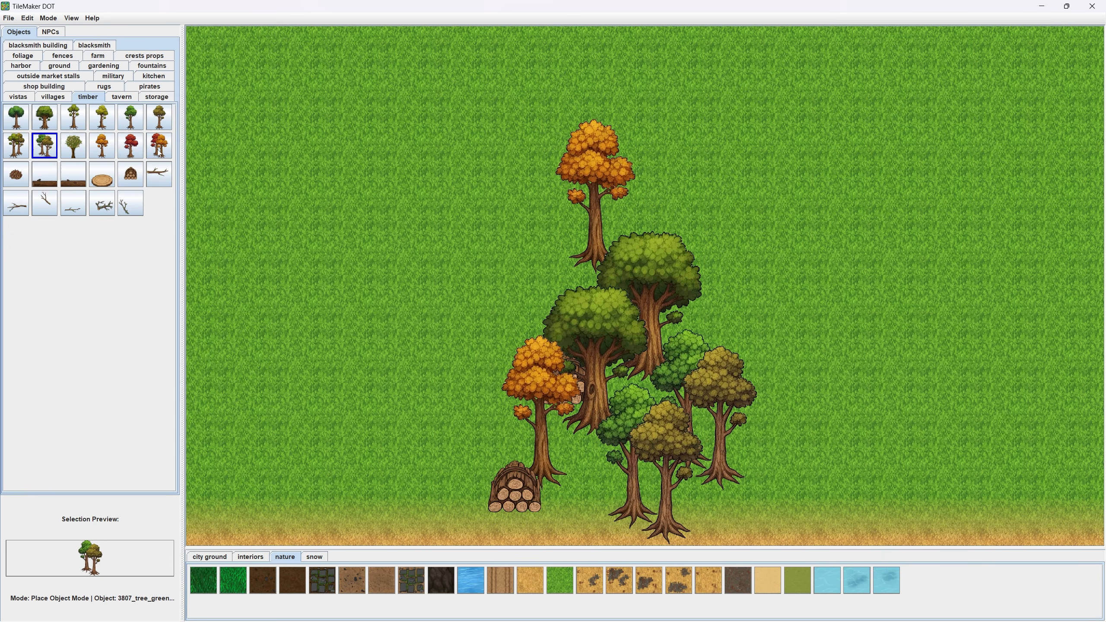
Place a single 3804 green tree on the open grass to the left of the tree group.
{"action": "left_click", "coordinate": [130, 117]}
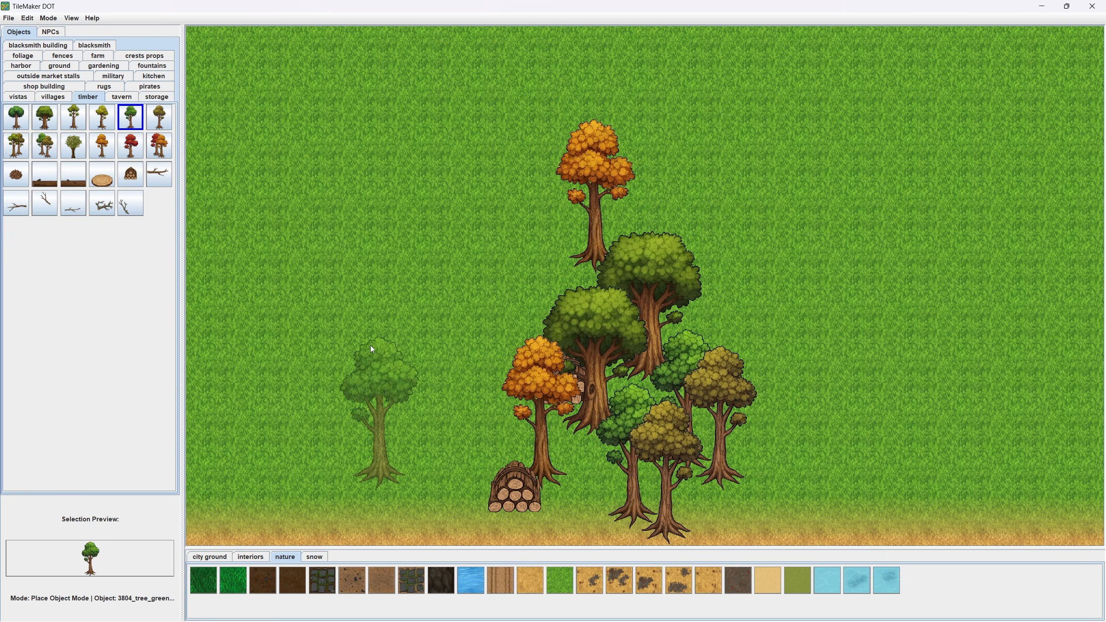
{"action": "left_click", "coordinate": [398, 335]}
{"action": "left_click_drag", "start_coordinate": [600, 444], "coordinate": [568, 412]}
{"action": "scroll", "coordinate": [567, 411], "scroll_direction": "down", "scroll_amount": 1}
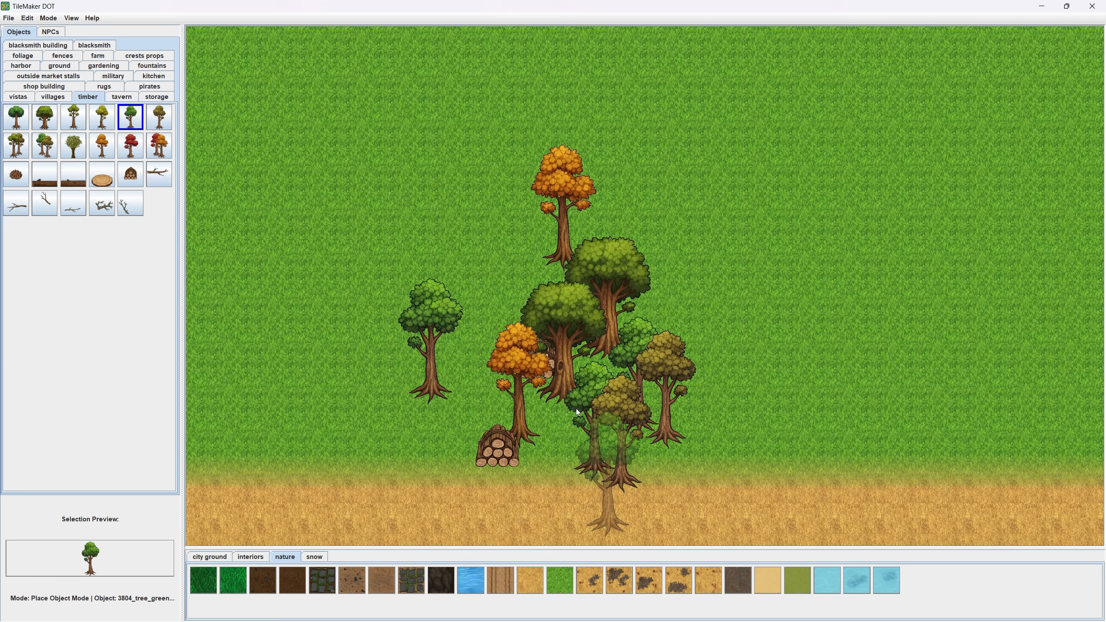
{"action": "scroll", "coordinate": [580, 412], "scroll_direction": "up", "scroll_amount": 1}
{"action": "scroll", "coordinate": [446, 263], "scroll_direction": "down", "scroll_amount": 2}
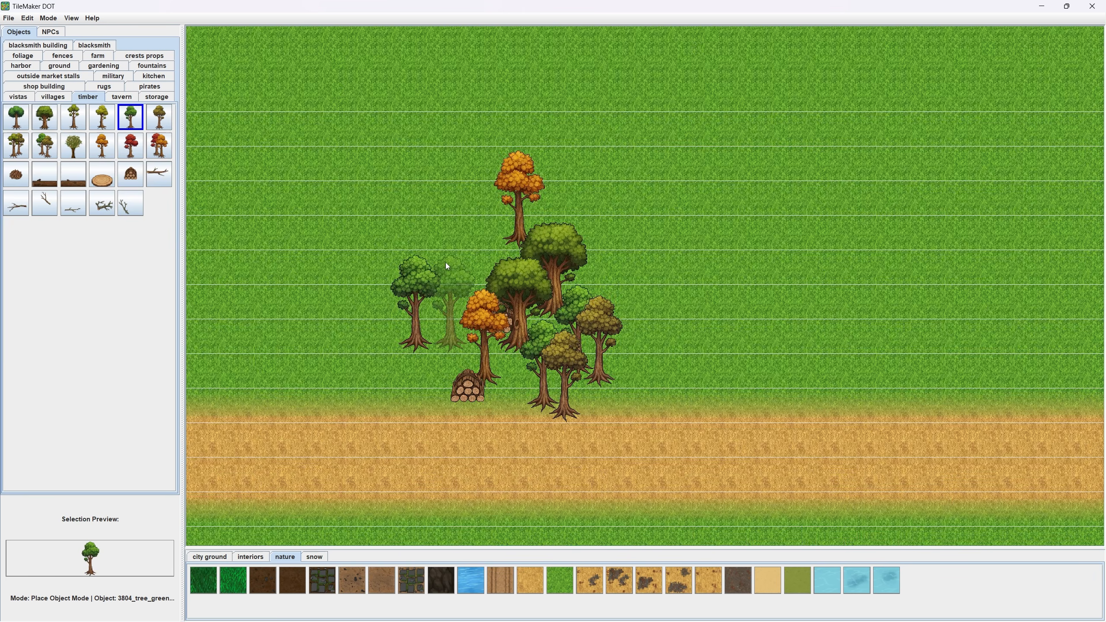
{"action": "scroll", "coordinate": [468, 261], "scroll_direction": "up", "scroll_amount": 2}
{"action": "left_click_drag", "start_coordinate": [468, 260], "coordinate": [477, 192]}
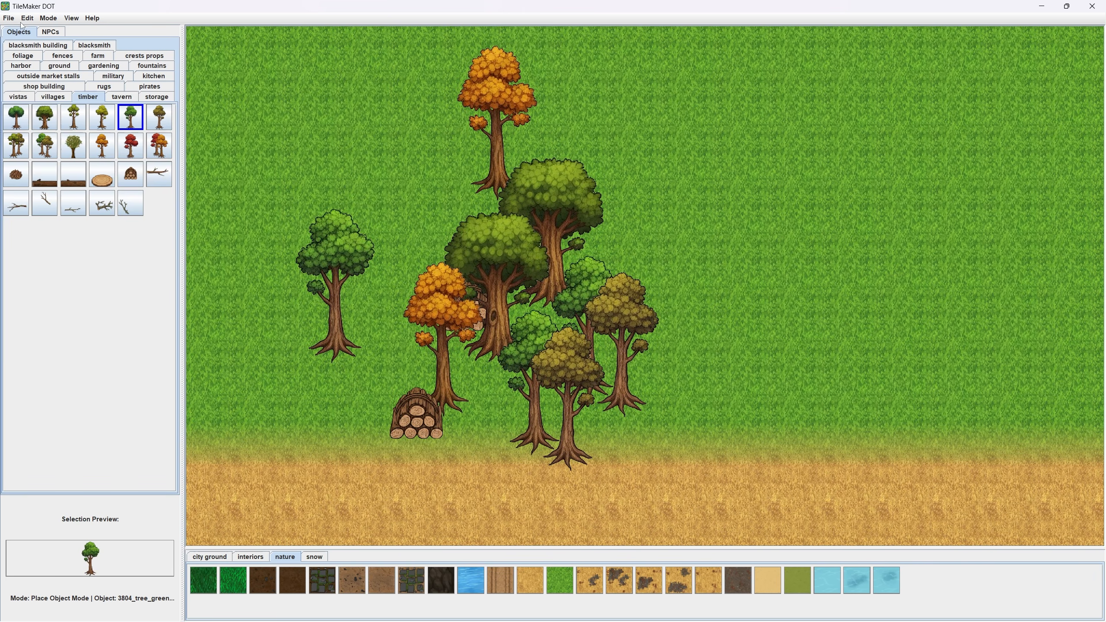
Browse the pirates and village kids NPC categories and show the villagers.
{"action": "left_click", "coordinate": [51, 32]}
{"action": "left_click", "coordinate": [95, 66]}
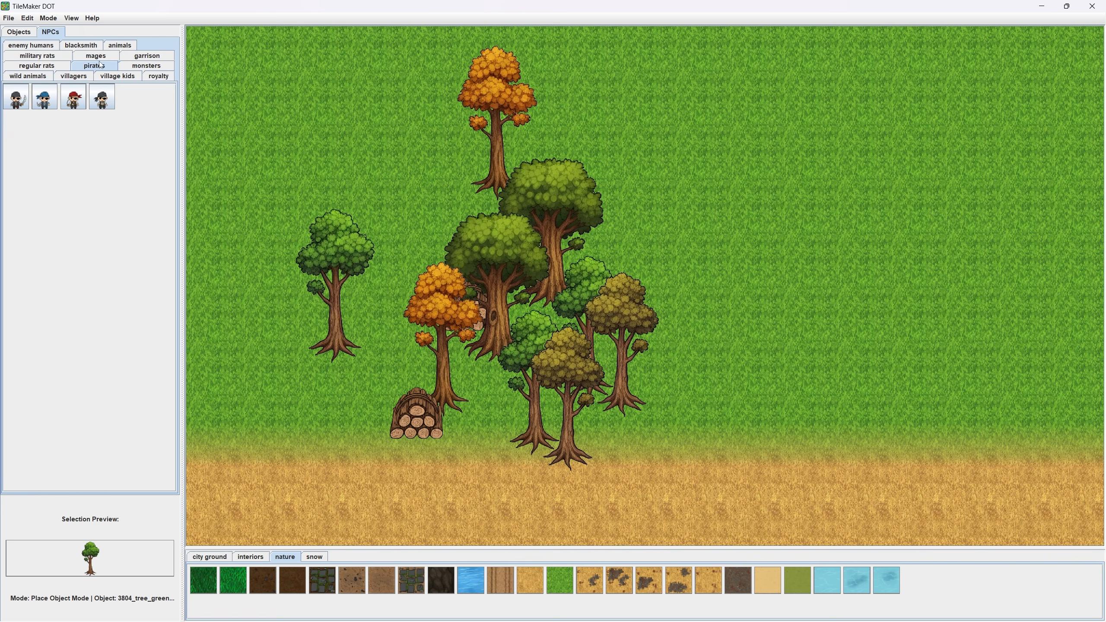
{"action": "left_click", "coordinate": [126, 76]}
{"action": "left_click", "coordinate": [86, 81]}
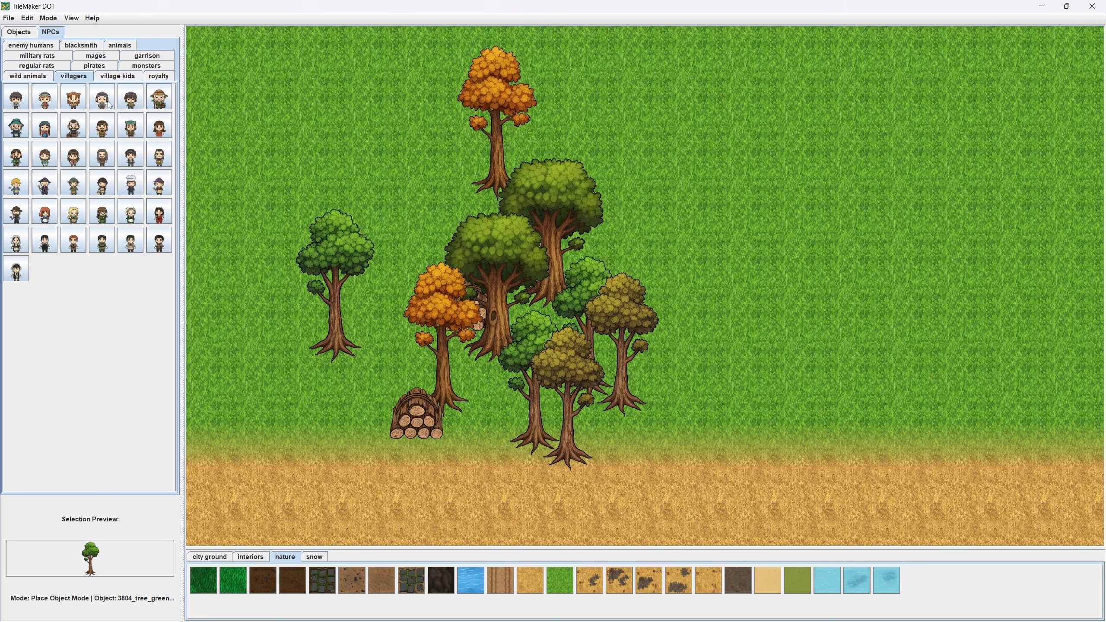
Place two 2512_villager13 NPCs, one on the grass right of the trees and one on the path.
{"action": "left_click", "coordinate": [167, 103]}
{"action": "left_click_drag", "start_coordinate": [474, 313], "coordinate": [374, 263]}
{"action": "left_click", "coordinate": [644, 353]}
{"action": "scroll", "coordinate": [644, 354], "scroll_direction": "up", "scroll_amount": 3}
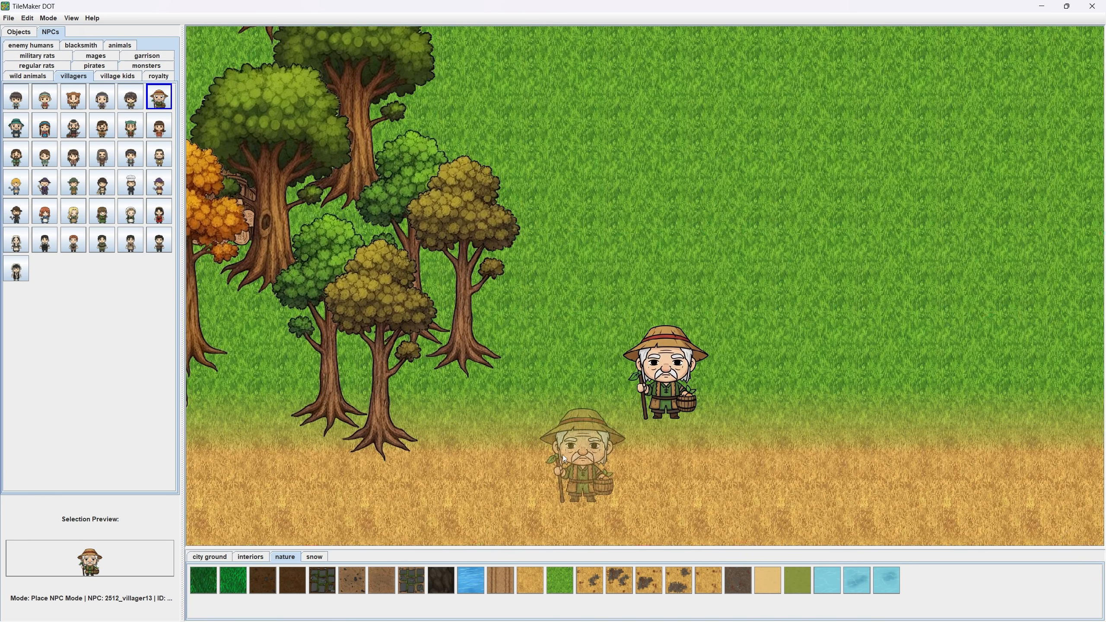
{"action": "left_click_drag", "start_coordinate": [563, 455], "coordinate": [684, 273]}
{"action": "left_click", "coordinate": [526, 333]}
{"action": "left_click_drag", "start_coordinate": [339, 400], "coordinate": [626, 409]}
{"action": "scroll", "coordinate": [628, 409], "scroll_direction": "down", "scroll_amount": 2}
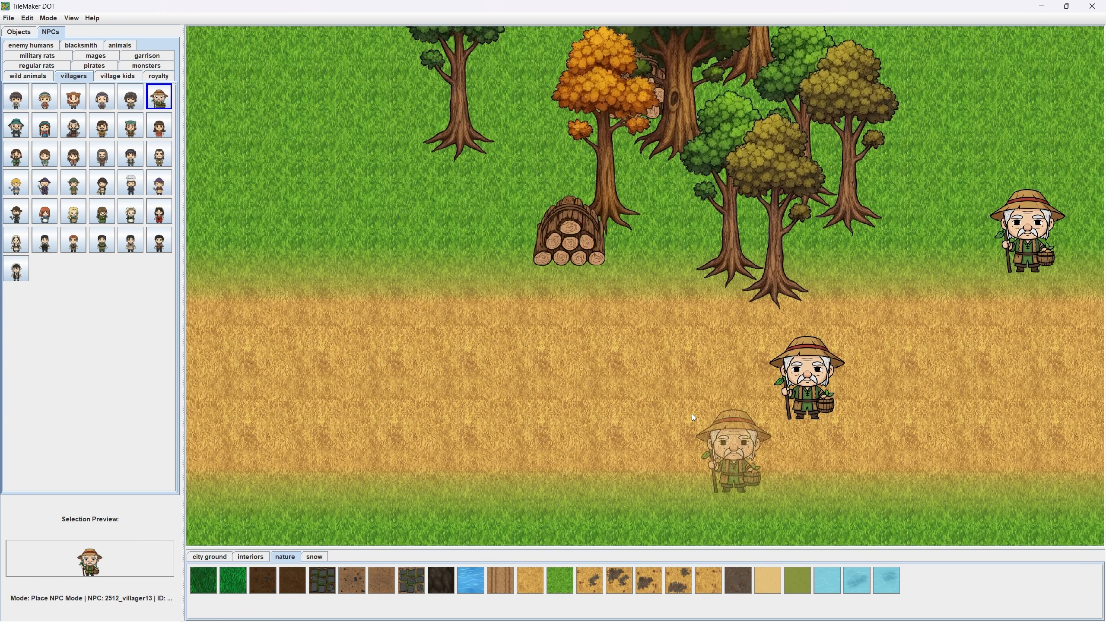
{"action": "left_click_drag", "start_coordinate": [510, 307], "coordinate": [474, 366]}
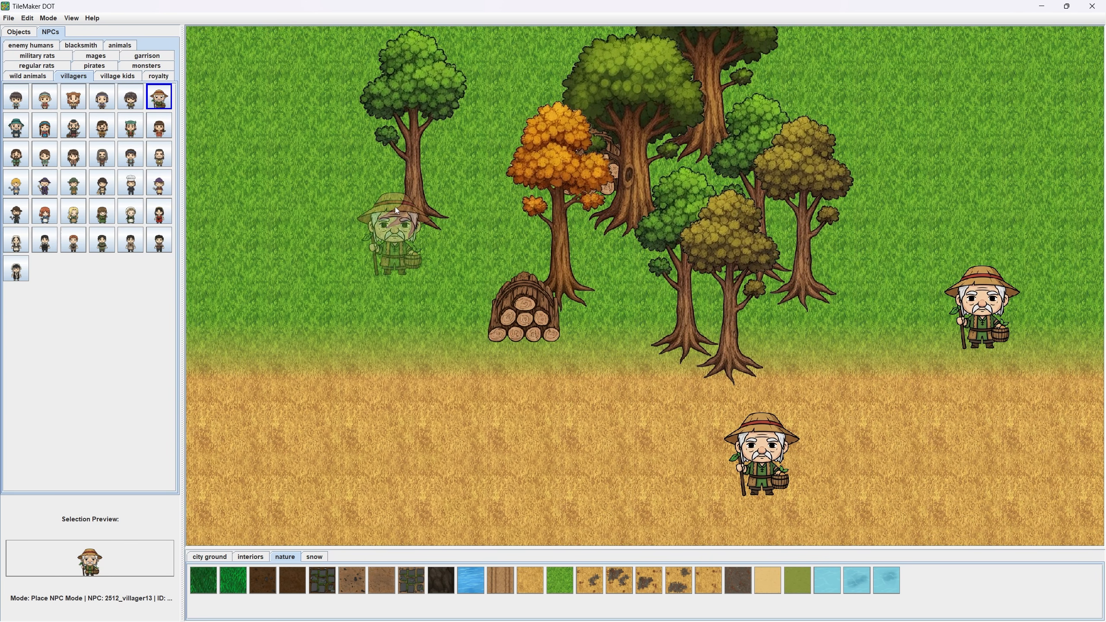
{"action": "scroll", "coordinate": [436, 283], "scroll_direction": "down", "scroll_amount": 1}
{"action": "left_click_drag", "start_coordinate": [541, 318], "coordinate": [487, 352]}
{"action": "left_click_drag", "start_coordinate": [456, 405], "coordinate": [496, 429]}
{"action": "scroll", "coordinate": [444, 296], "scroll_direction": "down", "scroll_amount": 1}
{"action": "scroll", "coordinate": [461, 379], "scroll_direction": "down", "scroll_amount": 4}
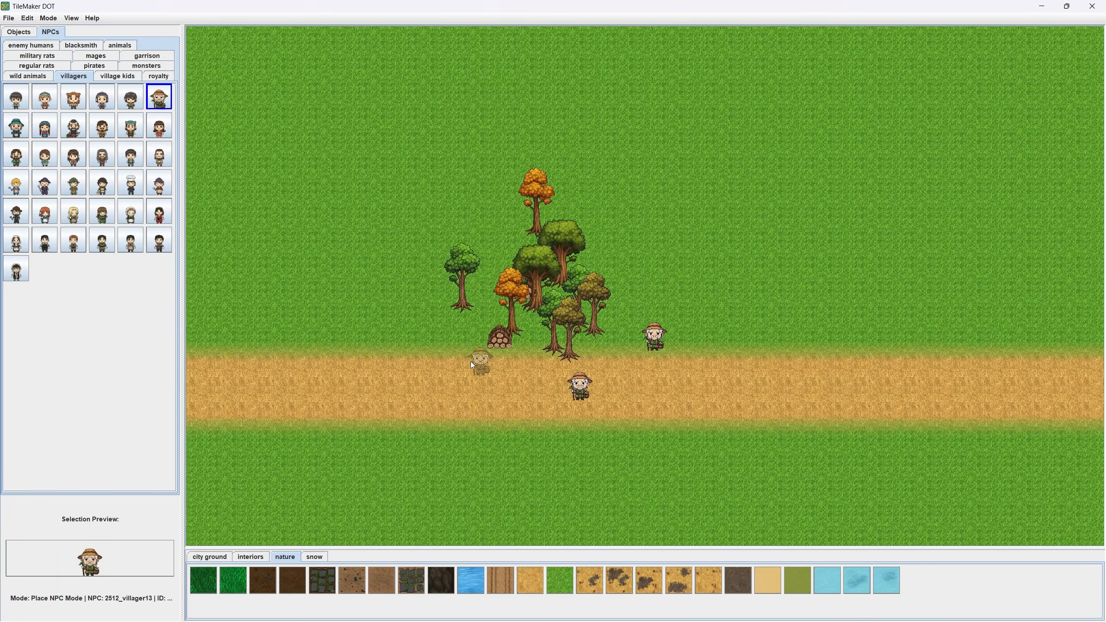
Turn on the Erase Object / NPC mode, inspect the marked objects and turn the mode off again.
{"action": "left_click", "coordinate": [48, 20]}
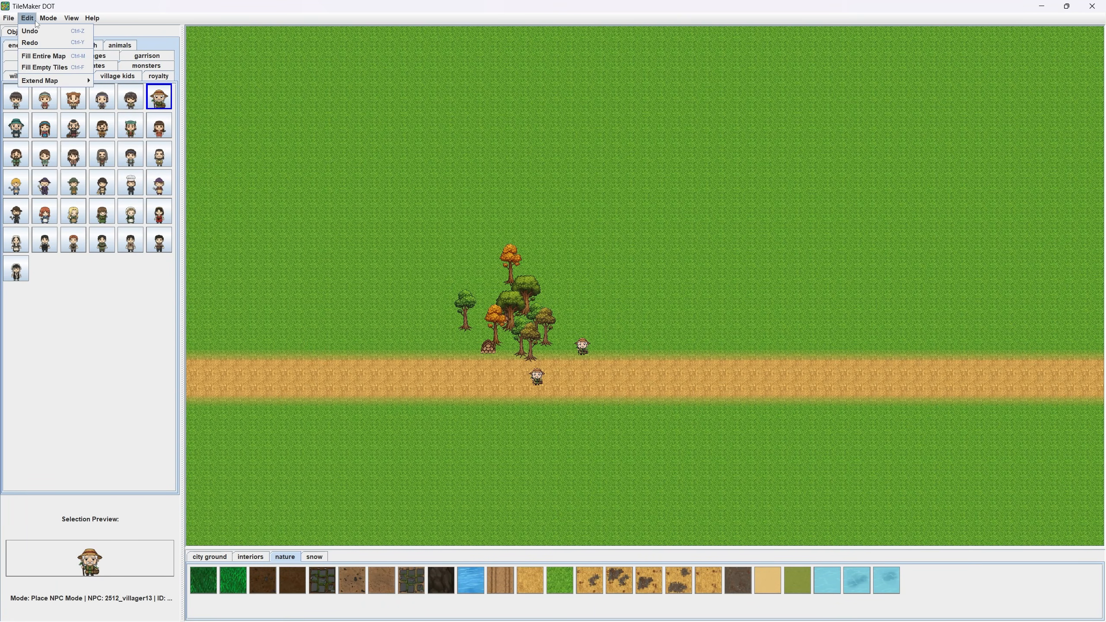
{"action": "left_click", "coordinate": [78, 31]}
{"action": "scroll", "coordinate": [526, 287], "scroll_direction": "up", "scroll_amount": 4}
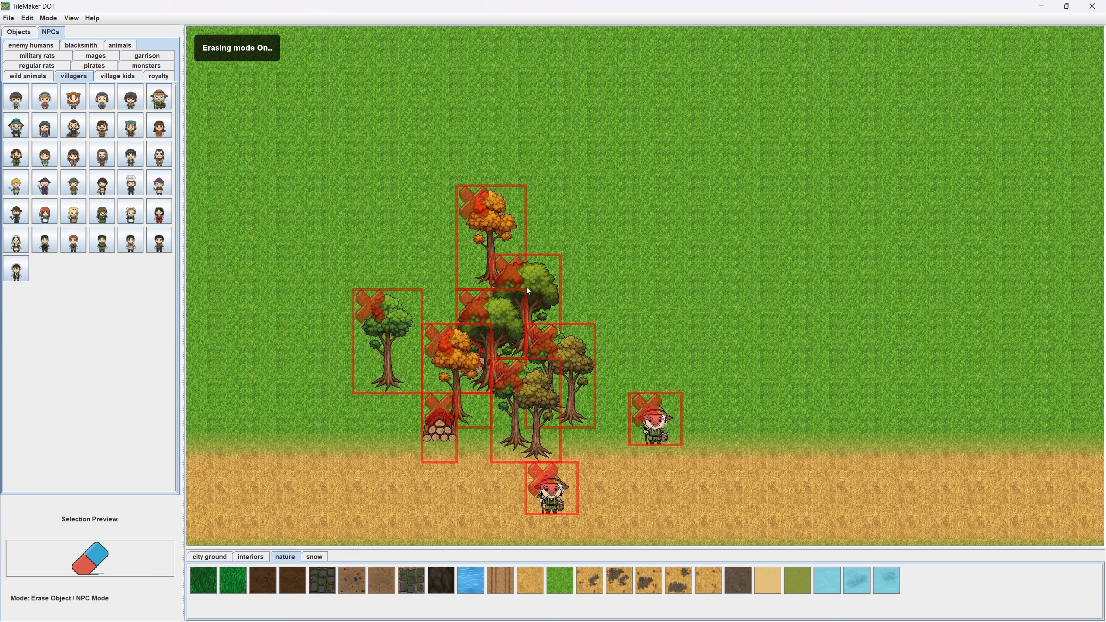
{"action": "left_click", "coordinate": [49, 19]}
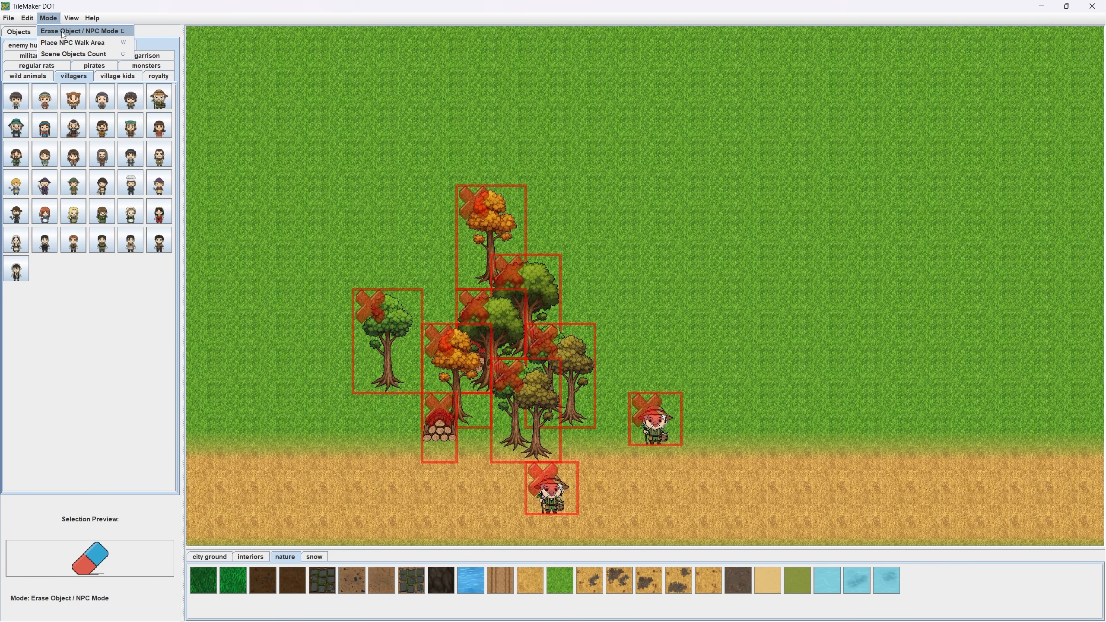
{"action": "left_click", "coordinate": [63, 35]}
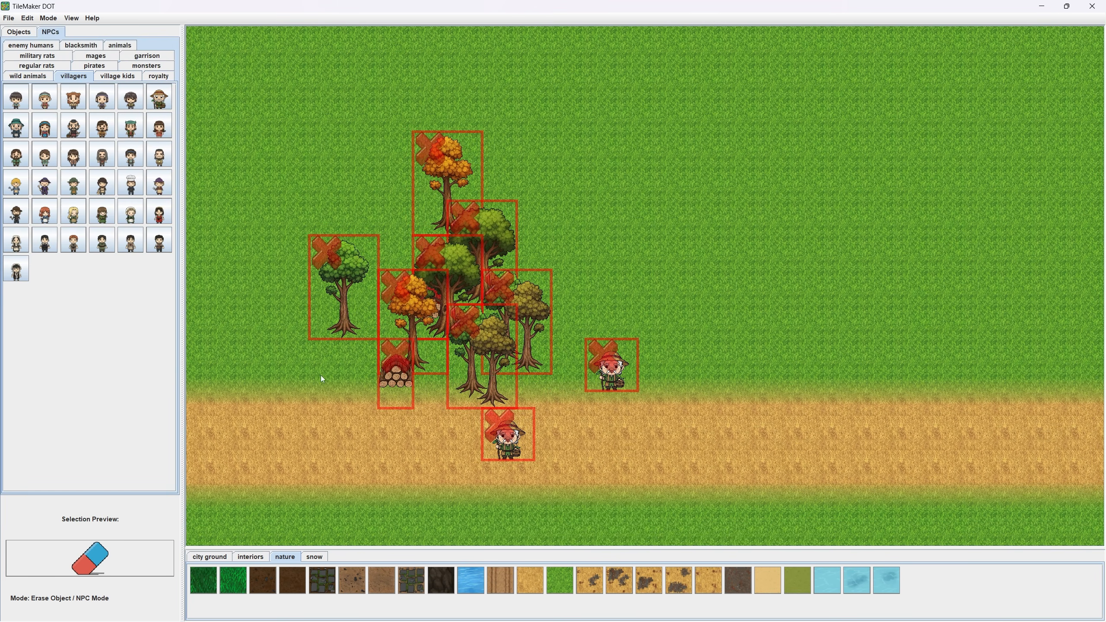
{"action": "scroll", "coordinate": [460, 346], "scroll_direction": "up", "scroll_amount": 2}
{"action": "key", "text": "e"}
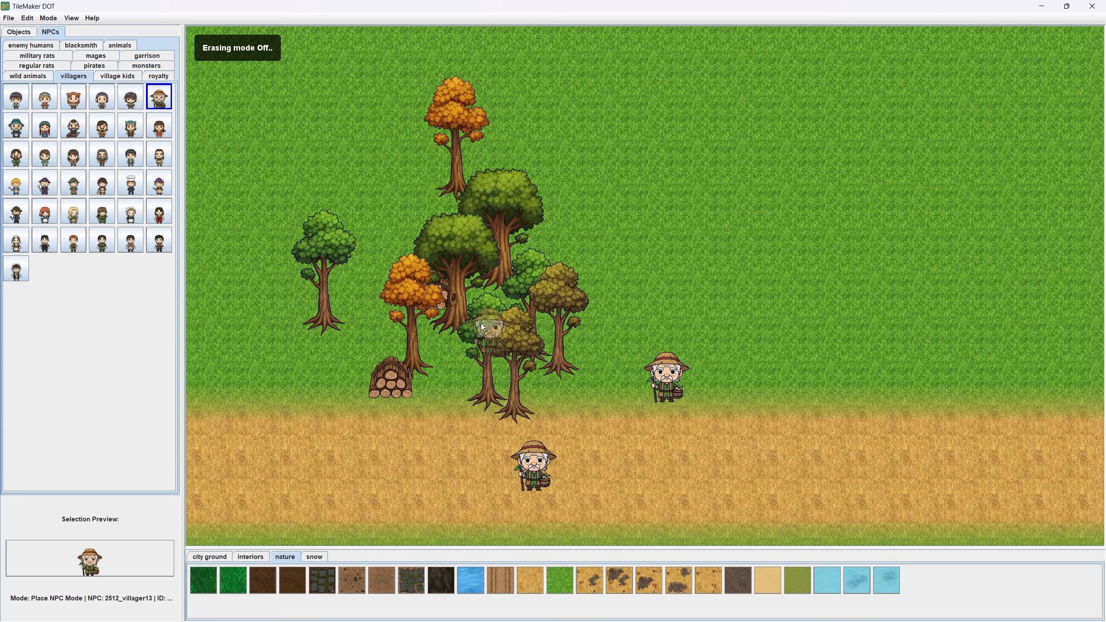
Erase the front green tree pair, both broad green trees and the log pile behind the front orange tree.
{"action": "key", "text": "e"}
{"action": "left_click_drag", "start_coordinate": [509, 286], "coordinate": [552, 307]}
{"action": "key", "text": "e"}
{"action": "key", "text": "e"}
{"action": "left_click", "coordinate": [527, 331]}
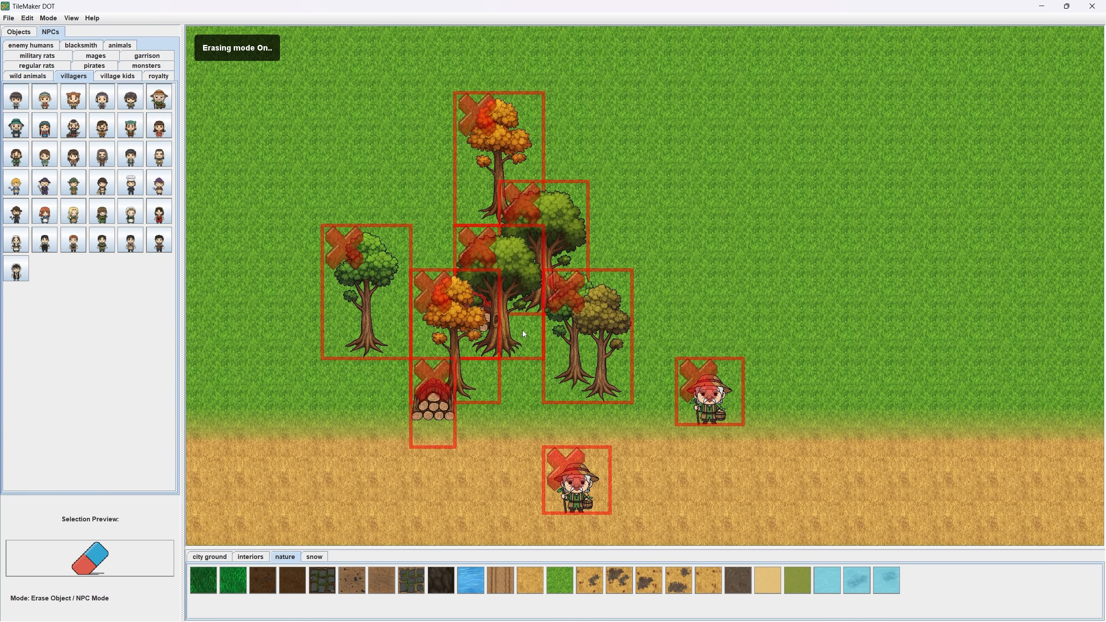
{"action": "left_click", "coordinate": [487, 240]}
{"action": "left_click", "coordinate": [523, 214]}
{"action": "left_click", "coordinate": [484, 309]}
{"action": "key", "text": "e"}
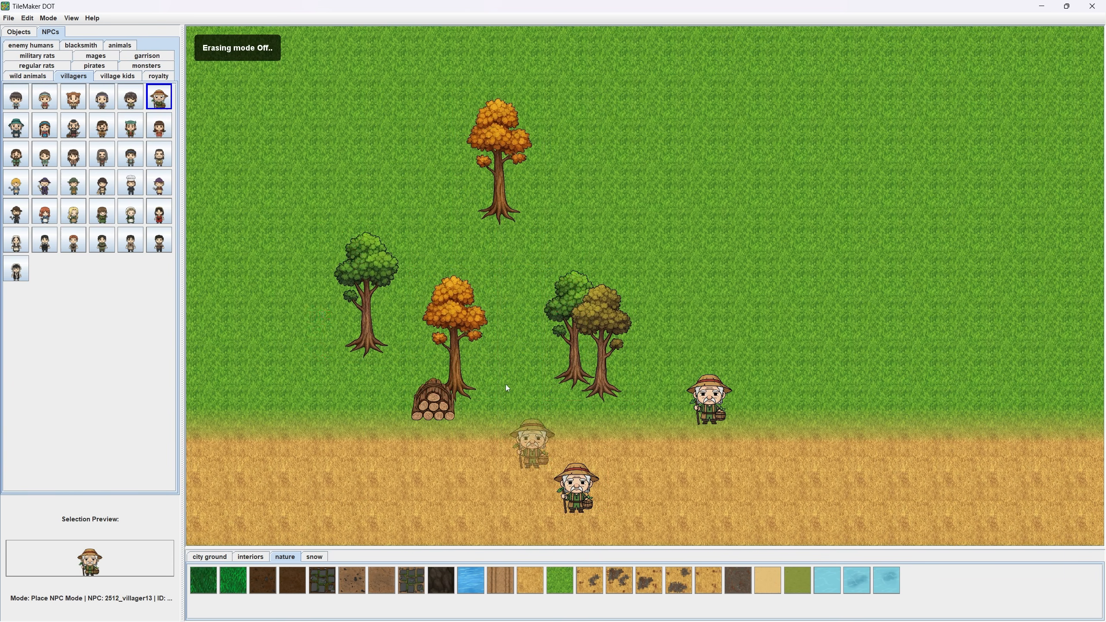
Erase both villagers from the map and leave the erasing mode.
{"action": "key", "text": "e"}
{"action": "left_click", "coordinate": [553, 469]}
{"action": "left_click", "coordinate": [690, 406]}
{"action": "key", "text": "e"}
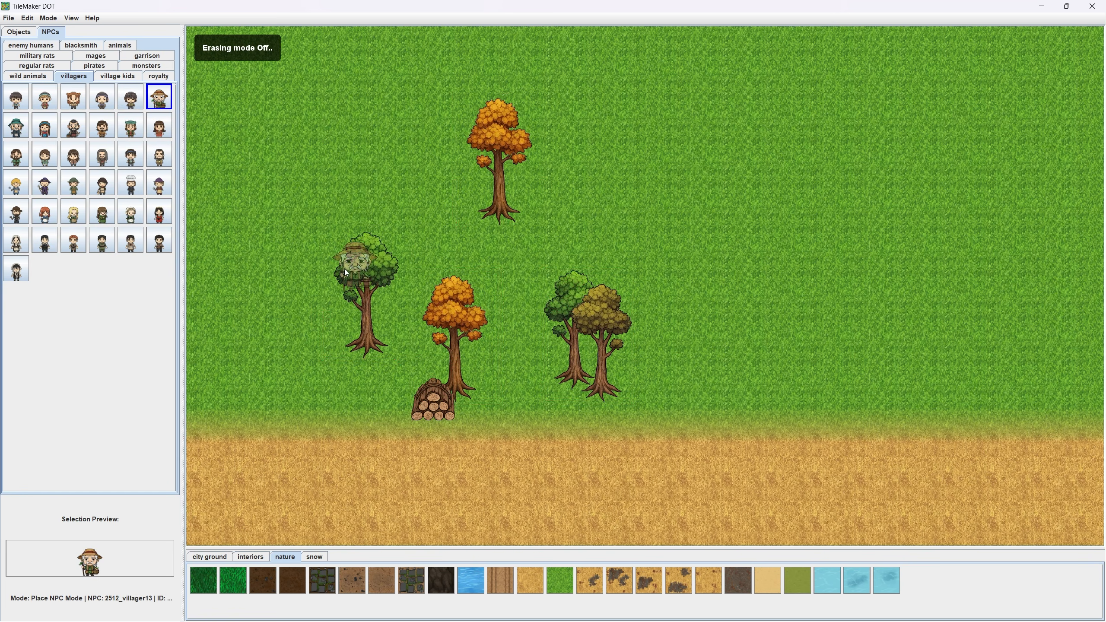
Bring back the timber objects in place of the NPC palette.
{"action": "scroll", "coordinate": [483, 340], "scroll_direction": "up", "scroll_amount": 3}
{"action": "left_click_drag", "start_coordinate": [495, 357], "coordinate": [542, 332]}
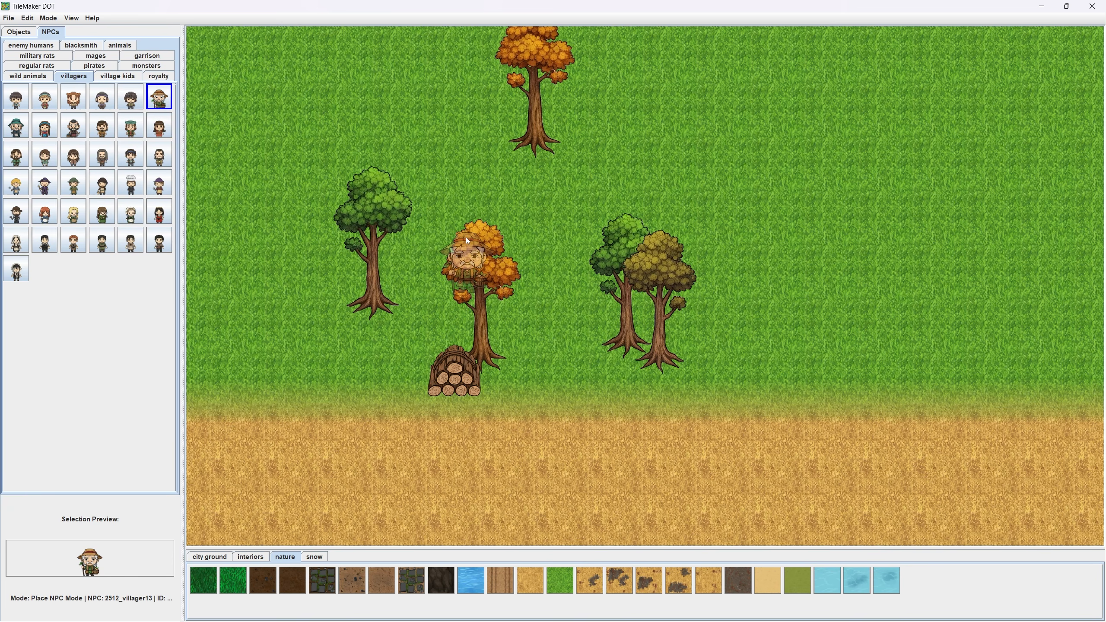
{"action": "left_click", "coordinate": [24, 32]}
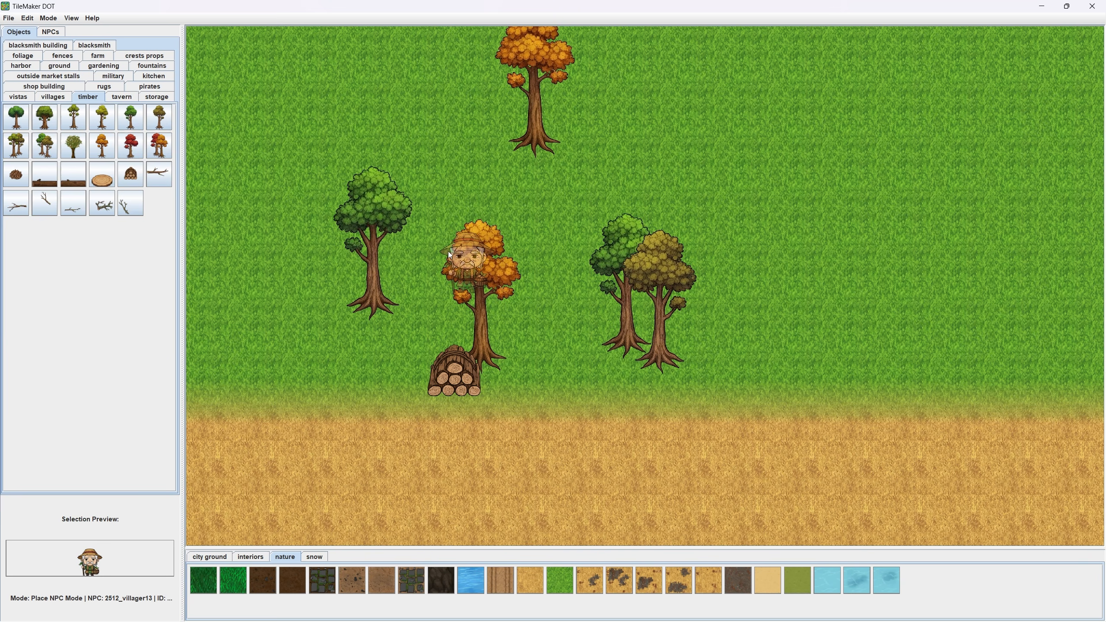
Sample the orange tree behind the log pile and place three more copies on the grass to its east.
{"action": "key", "text": "ctrl"}
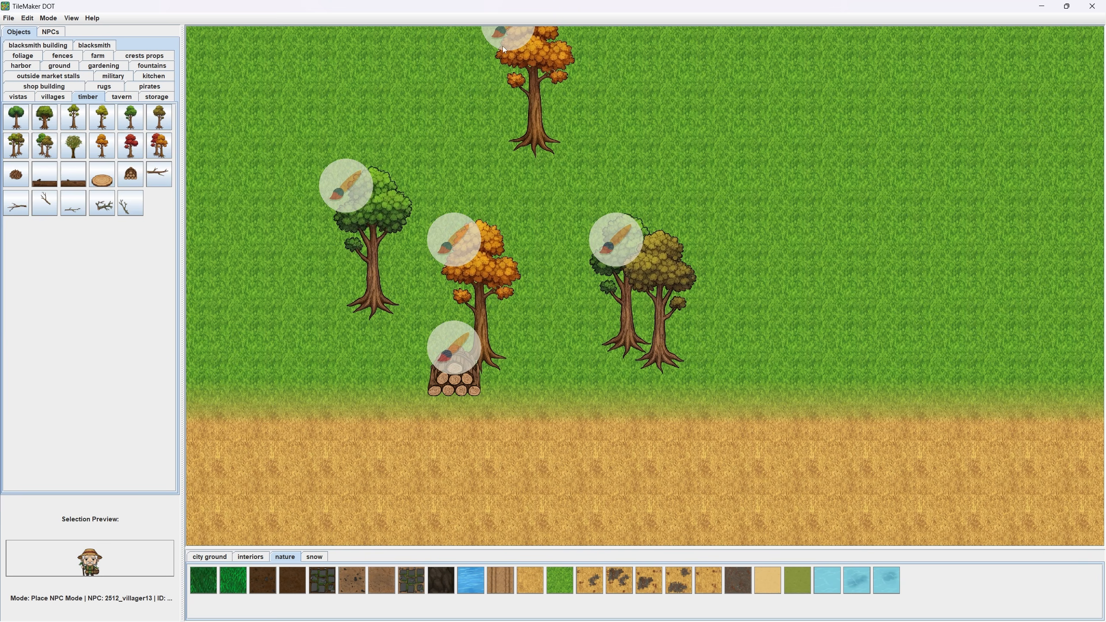
{"action": "left_click", "coordinate": [459, 247]}
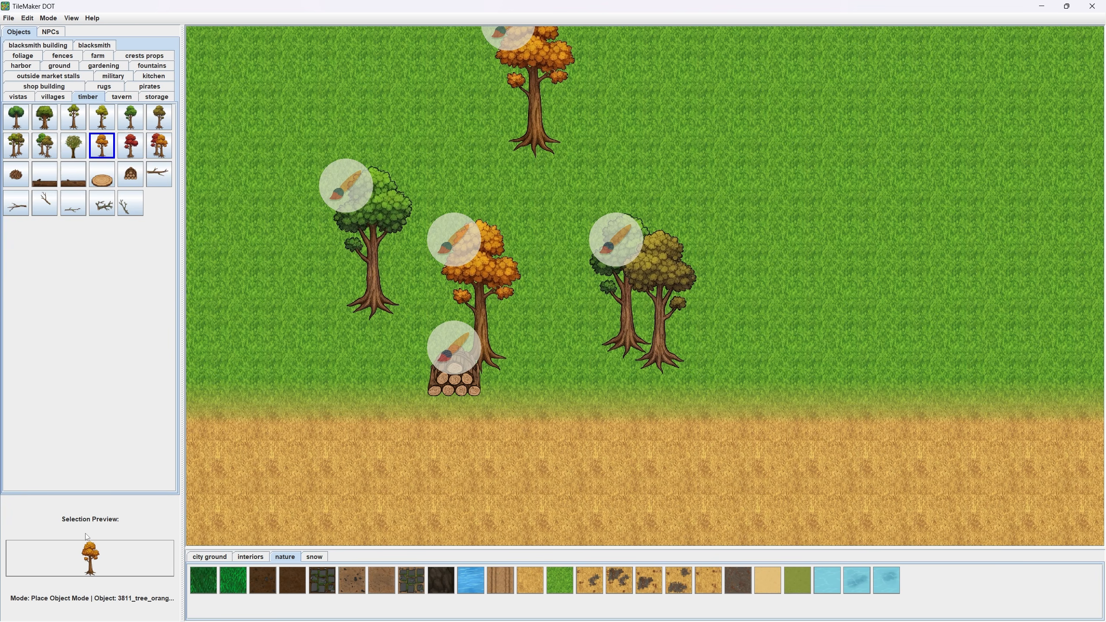
{"action": "left_click", "coordinate": [777, 293]}
{"action": "left_click", "coordinate": [729, 139]}
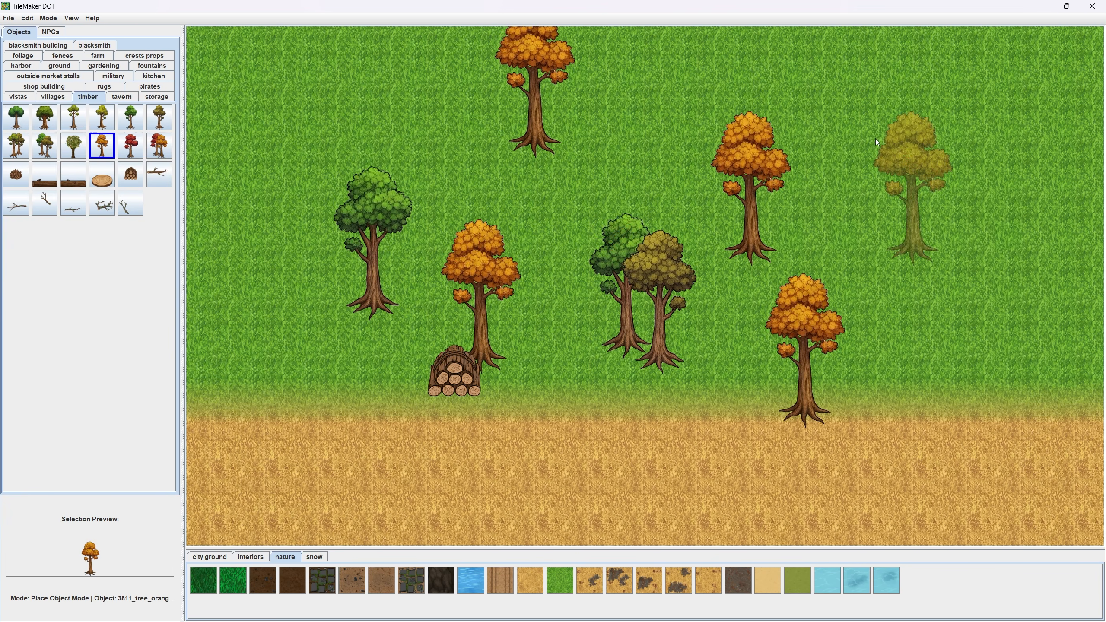
{"action": "left_click", "coordinate": [876, 139]}
Sample the single green tree and place two more copies among the orange trees.
{"action": "left_click_drag", "start_coordinate": [821, 245], "coordinate": [696, 365]}
{"action": "left_click", "coordinate": [222, 308], "text": "ctrl"}
{"action": "left_click", "coordinate": [647, 197]}
{"action": "left_click_drag", "start_coordinate": [807, 323], "coordinate": [627, 296]}
{"action": "left_click", "coordinate": [692, 388]}
Sample the green and brown tree pair and place four more copies across the northeastern part of the grove.
{"action": "left_click", "coordinate": [314, 335], "text": "ctrl"}
{"action": "left_click", "coordinate": [735, 231]}
{"action": "left_click_drag", "start_coordinate": [683, 189], "coordinate": [566, 383]}
{"action": "left_click", "coordinate": [521, 259]}
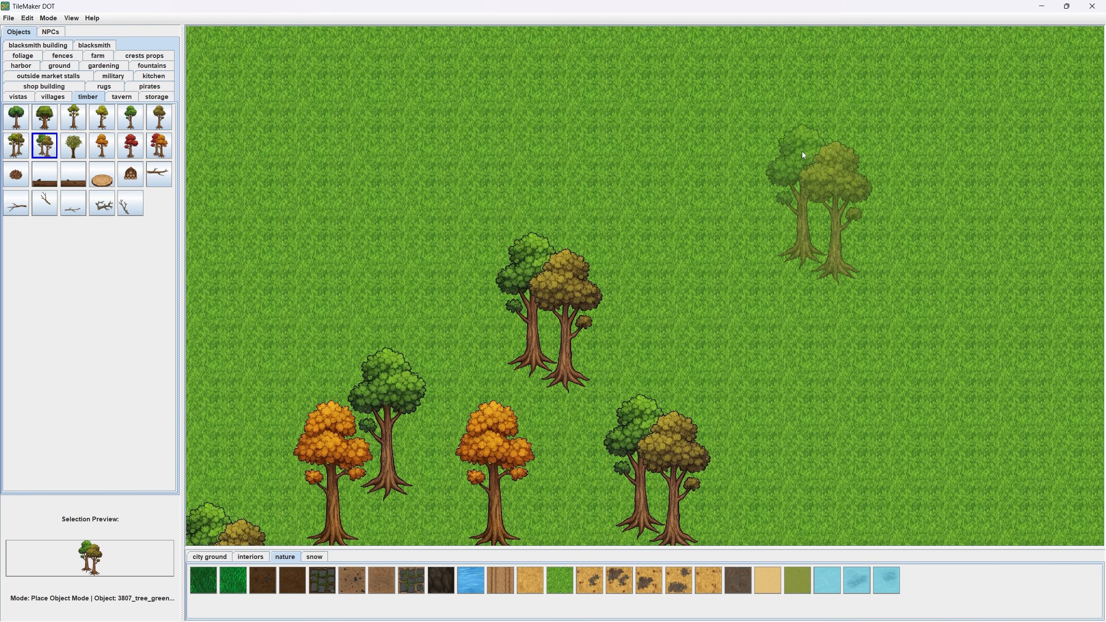
{"action": "left_click", "coordinate": [800, 153]}
{"action": "left_click", "coordinate": [900, 367]}
Sample an orange tree and place another one between the eastern tree pairs.
{"action": "left_click_drag", "start_coordinate": [632, 275], "coordinate": [522, 206]}
{"action": "left_click", "coordinate": [358, 351], "text": "ctrl"}
{"action": "left_click", "coordinate": [610, 241]}
{"action": "scroll", "coordinate": [599, 313], "scroll_direction": "down", "scroll_amount": 5}
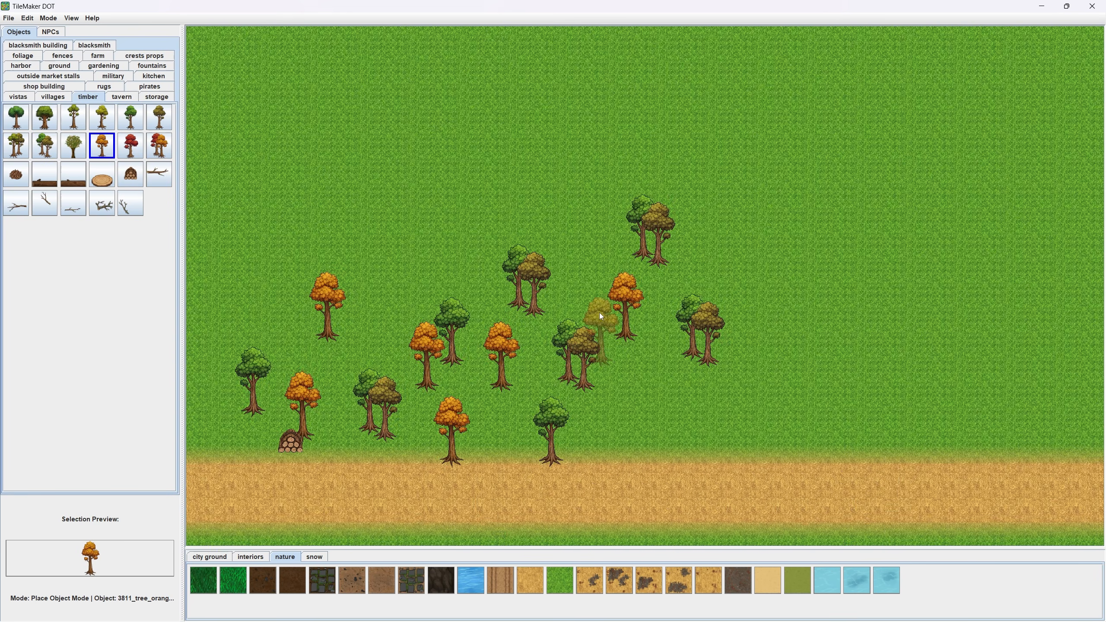
Turn on the grid overlay across the map.
{"action": "mouse_move", "coordinate": [561, 355]}
{"action": "left_mouse_down"}
{"action": "mouse_move", "coordinate": [776, 289]}
{"action": "mouse_move", "coordinate": [569, 348]}
{"action": "mouse_move", "coordinate": [664, 332]}
{"action": "left_mouse_up"}
{"action": "scroll", "coordinate": [736, 301], "scroll_direction": "down", "scroll_amount": 3}
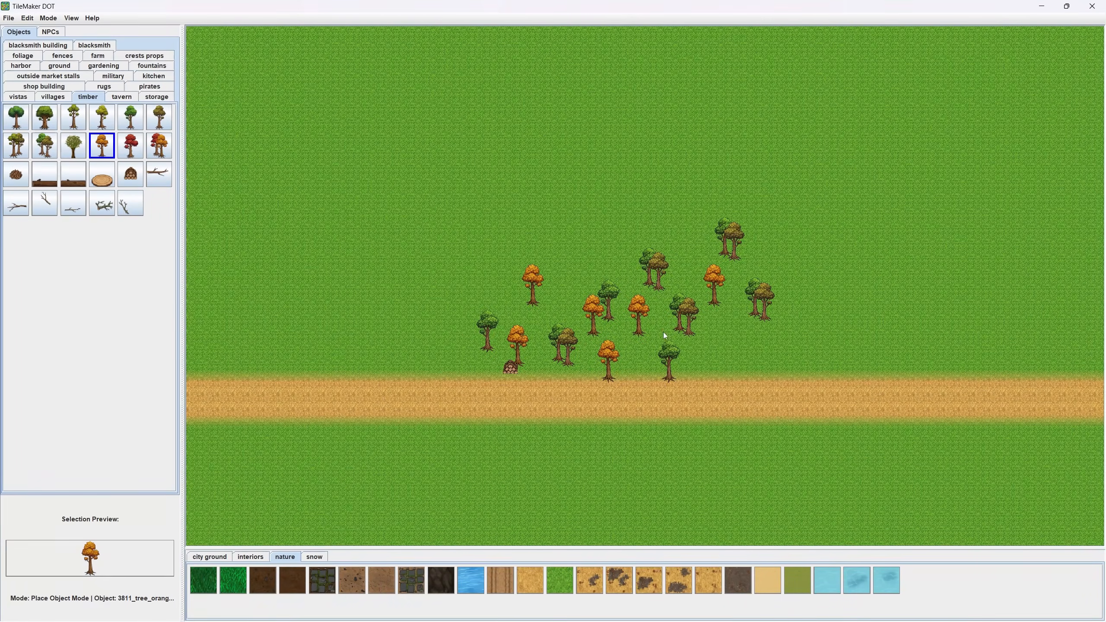
{"action": "scroll", "coordinate": [543, 387], "scroll_direction": "up", "scroll_amount": 6}
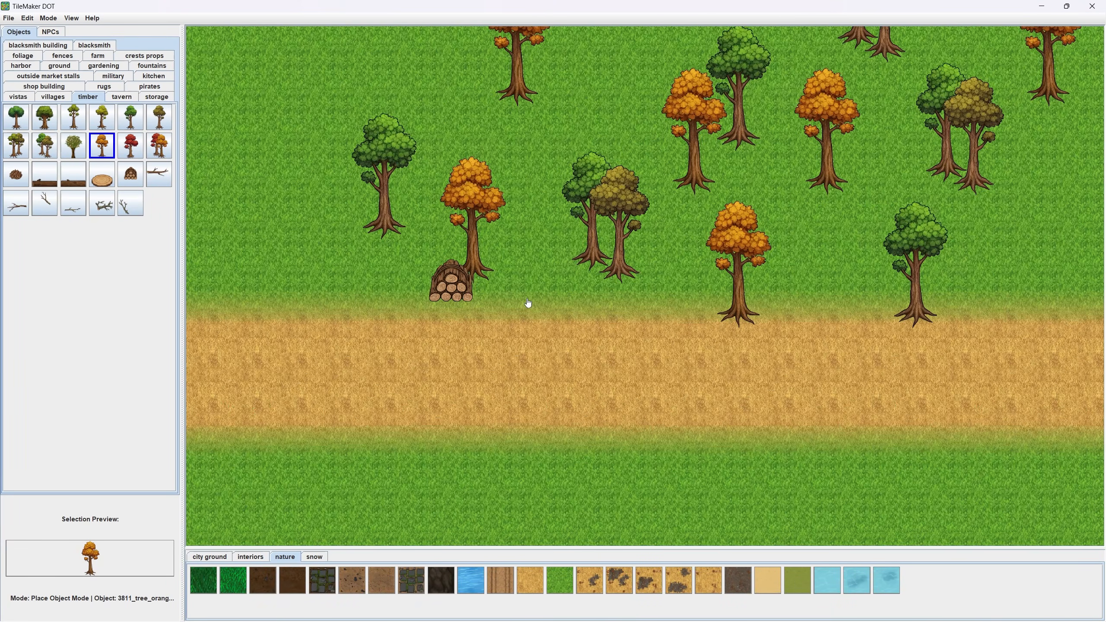
{"action": "key", "text": "g"}
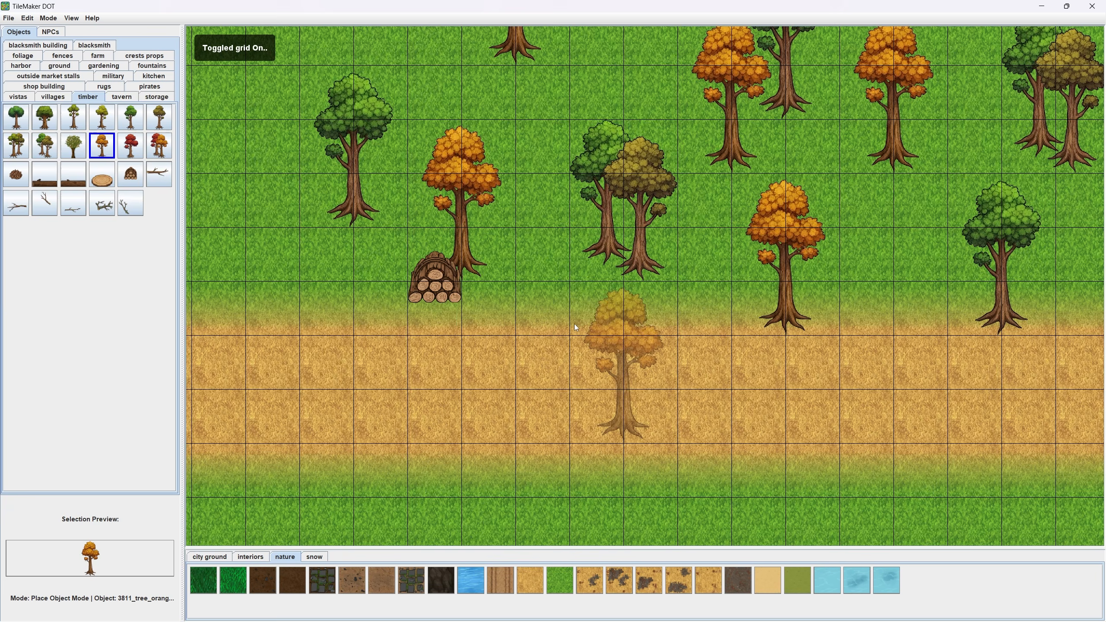
{"action": "scroll", "coordinate": [536, 327], "scroll_direction": "down", "scroll_amount": 4}
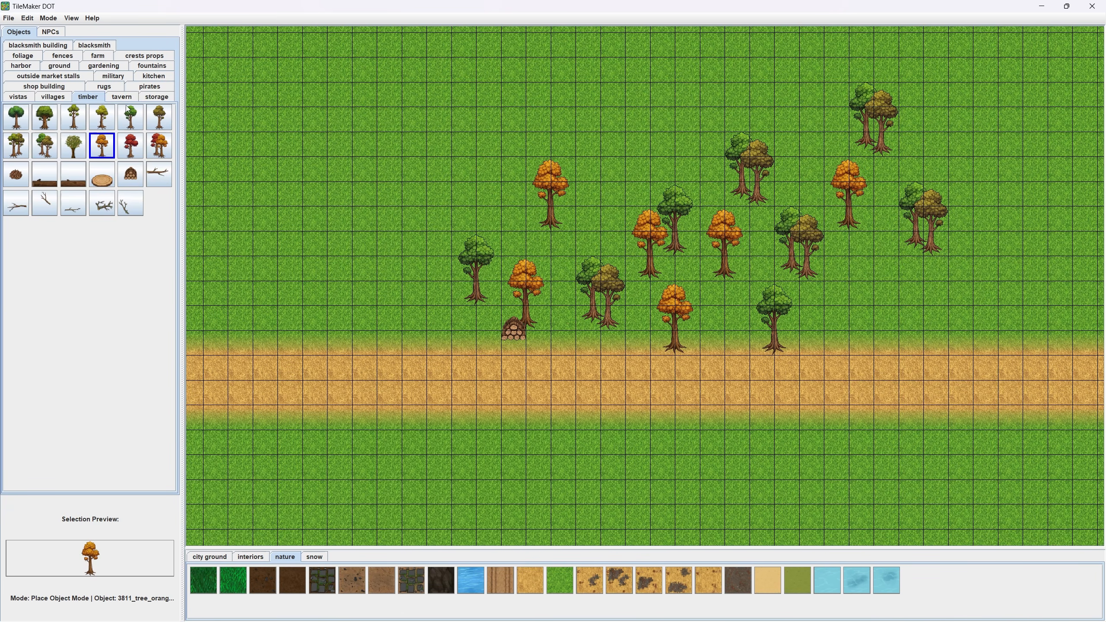
Place the straw-hatted old villager NPC on the dirt path just southwest of the log pile.
{"action": "left_click", "coordinate": [48, 17]}
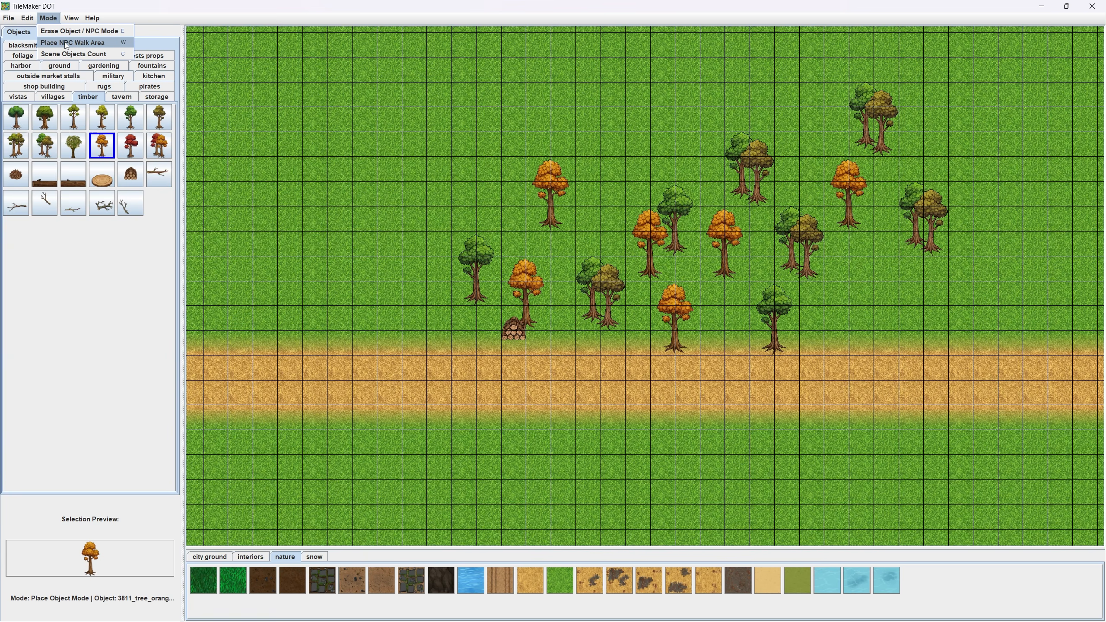
{"action": "left_click", "coordinate": [40, 43]}
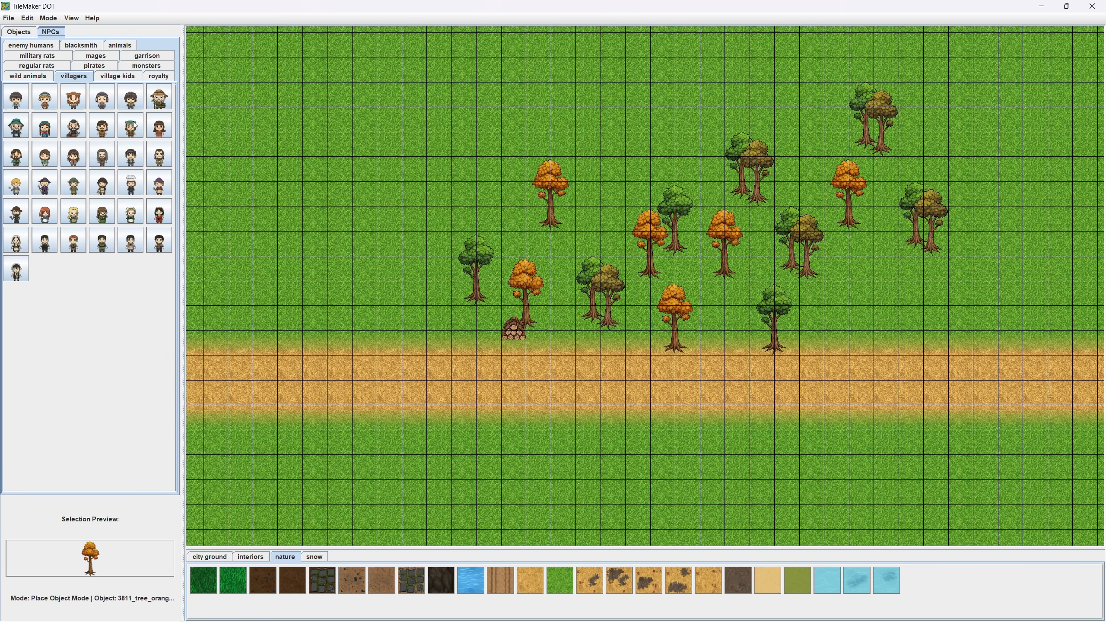
{"action": "left_click", "coordinate": [159, 97]}
{"action": "scroll", "coordinate": [488, 363], "scroll_direction": "up", "scroll_amount": 3}
{"action": "left_click", "coordinate": [480, 385]}
{"action": "scroll", "coordinate": [559, 382], "scroll_direction": "up", "scroll_amount": 2}
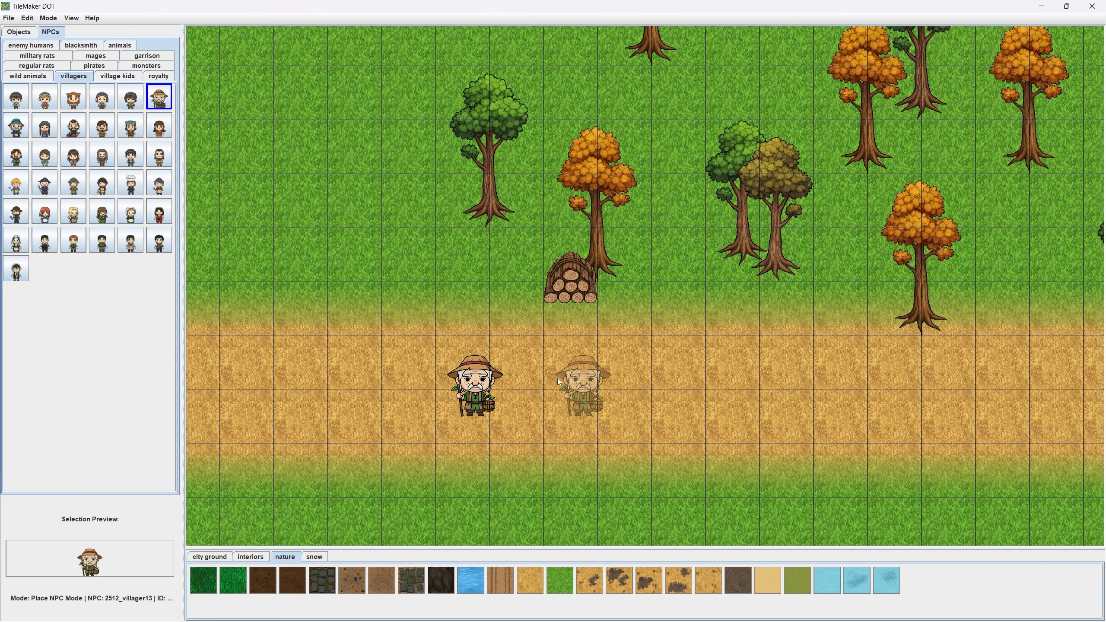
{"action": "scroll", "coordinate": [556, 395], "scroll_direction": "up", "scroll_amount": 1}
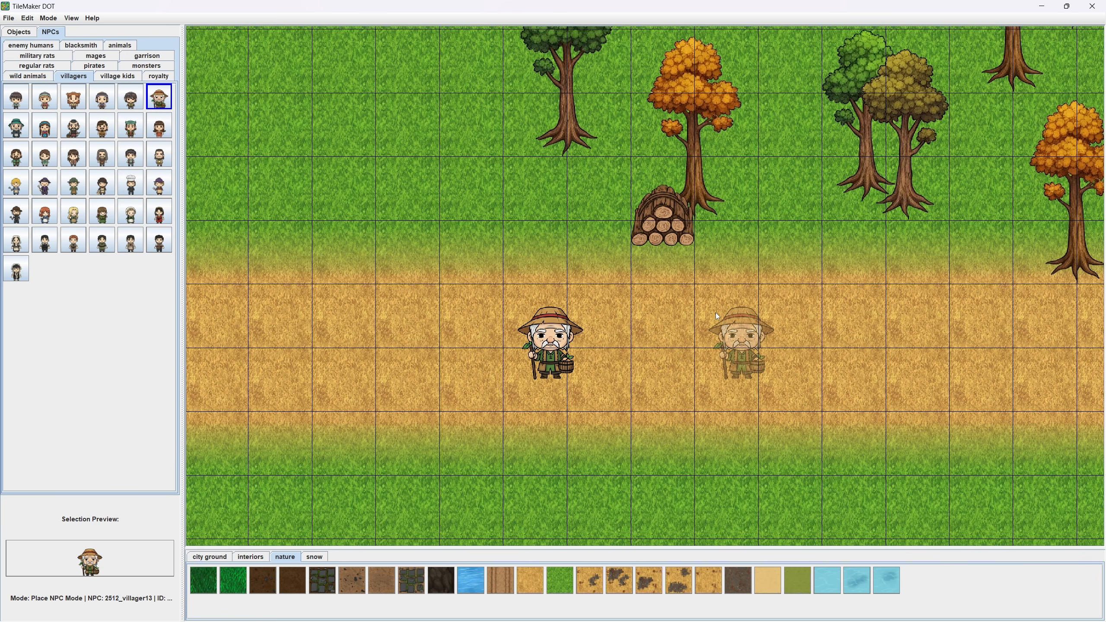
{"action": "scroll", "coordinate": [716, 313], "scroll_direction": "down", "scroll_amount": 4}
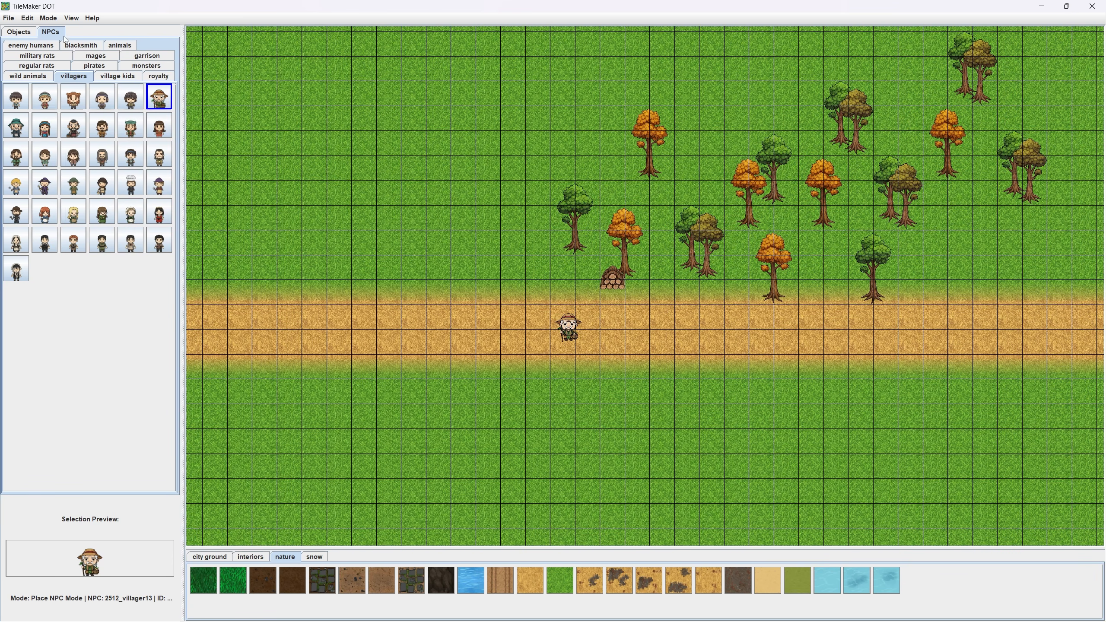
{"action": "left_click", "coordinate": [71, 18]}
{"action": "mouse_move", "coordinate": [48, 18]}
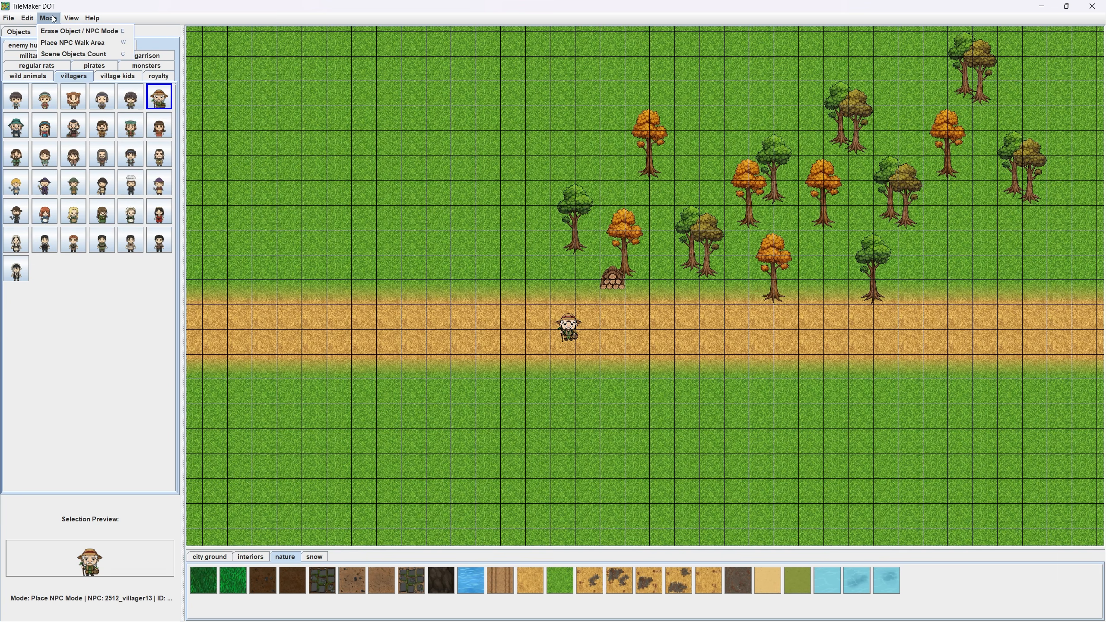
{"action": "left_click", "coordinate": [71, 43]}
{"action": "scroll", "coordinate": [494, 313], "scroll_direction": "down", "scroll_amount": 3}
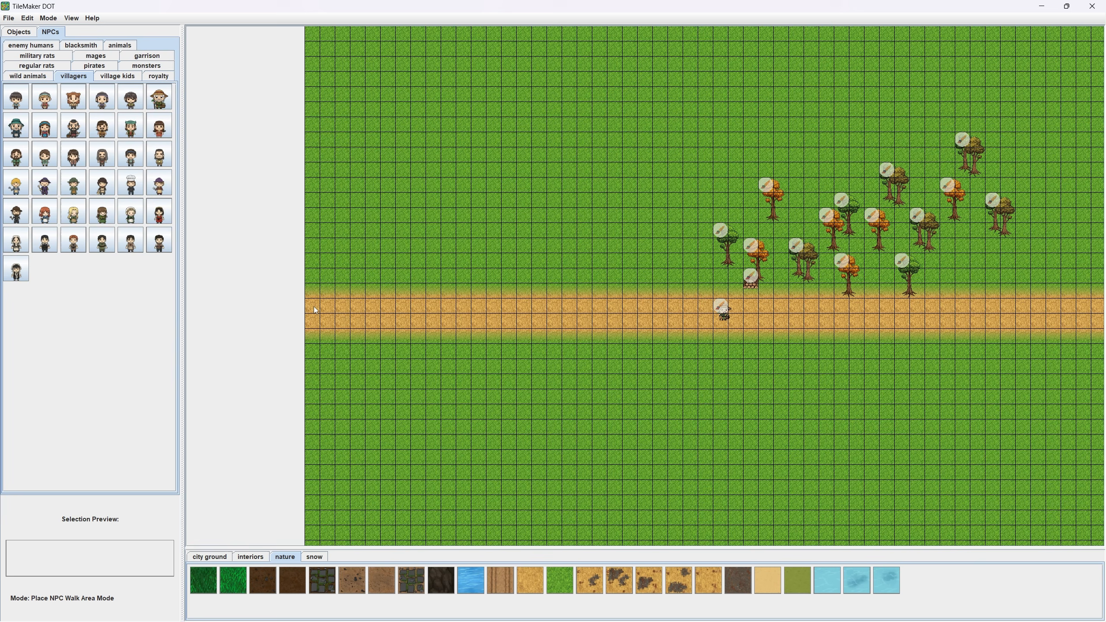
{"action": "mouse_move", "coordinate": [314, 309]}
{"action": "left_mouse_down"}
{"action": "mouse_move", "coordinate": [632, 345]}
{"action": "mouse_move", "coordinate": [1027, 319]}
{"action": "left_mouse_up"}
{"action": "right_click", "coordinate": [599, 306]}
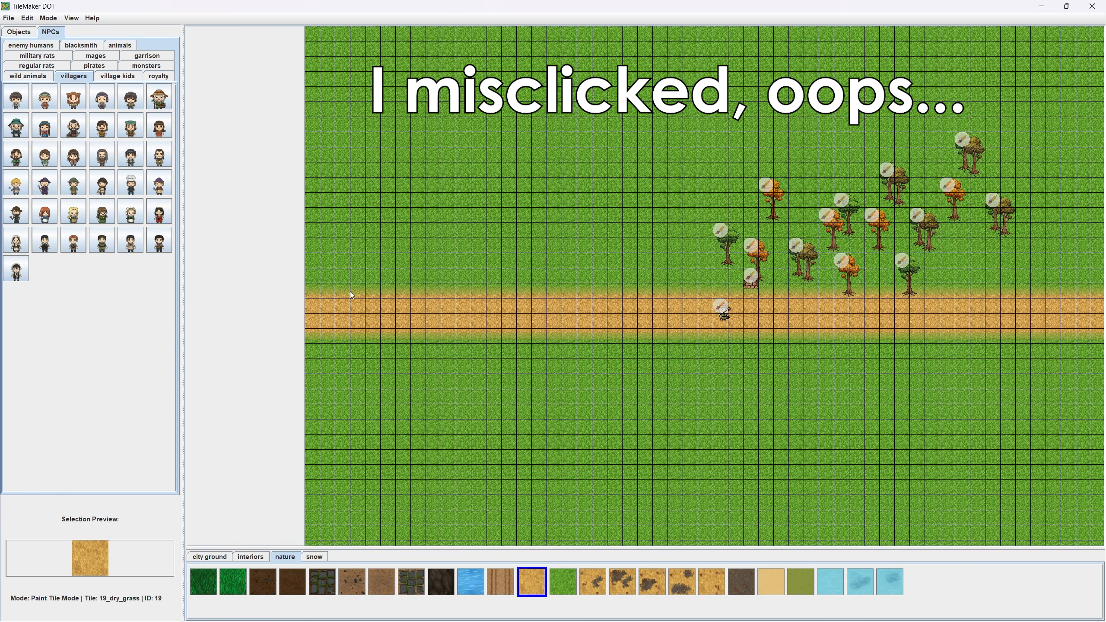
{"action": "left_click_drag", "start_coordinate": [569, 336], "coordinate": [958, 321]}
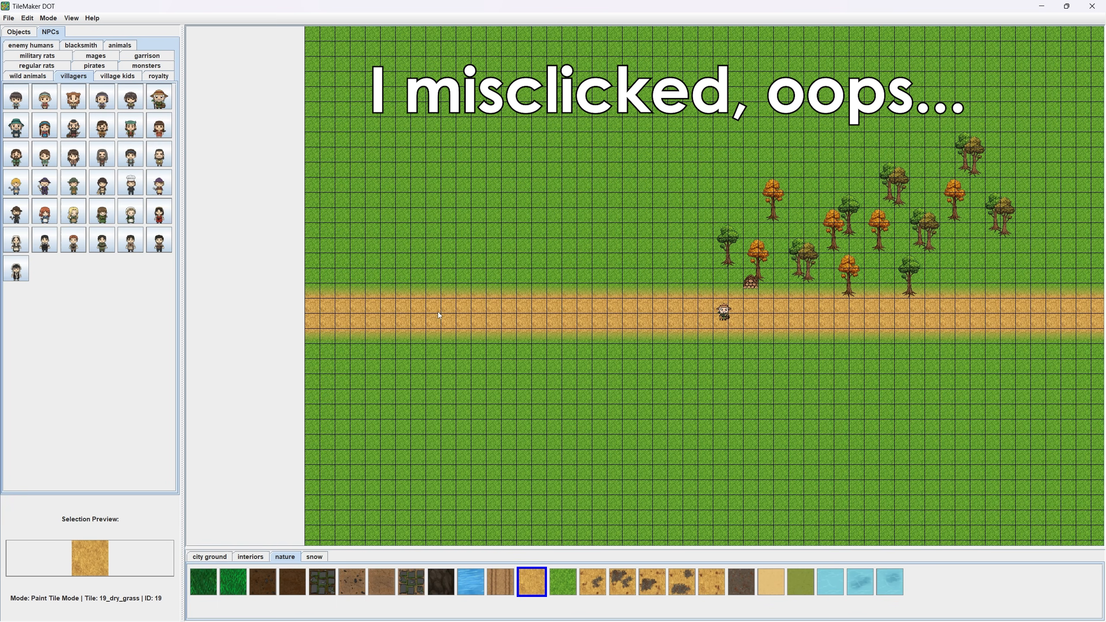
Switch to Place NPC Walk Area mode and mark the entire horizontal dirt path as walkable for NPCs.
{"action": "left_click", "coordinate": [72, 19]}
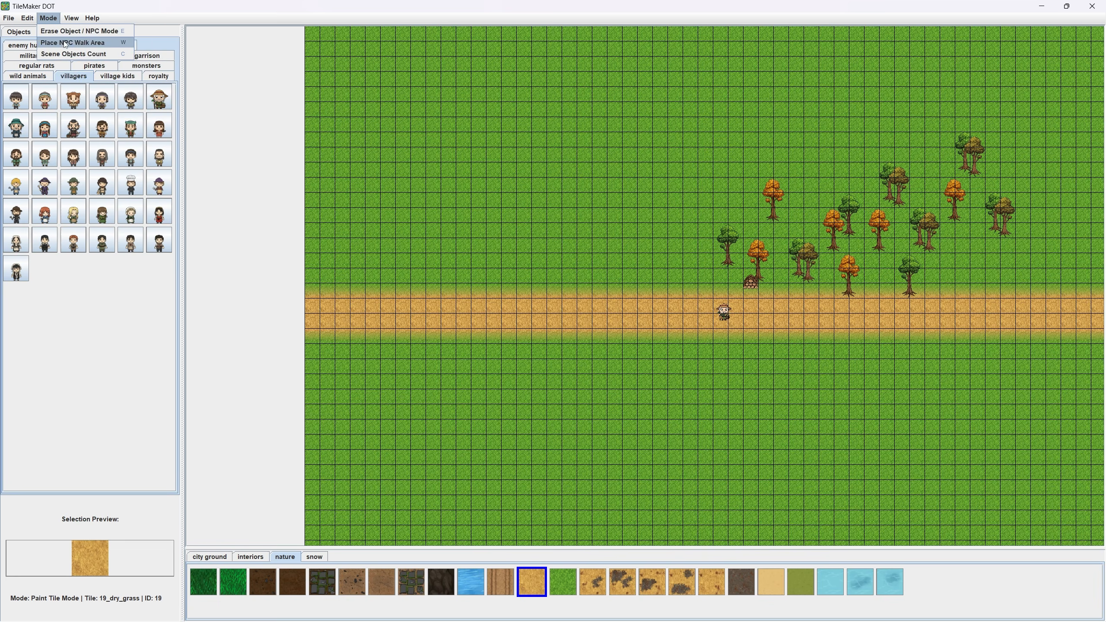
{"action": "left_click", "coordinate": [77, 43]}
{"action": "scroll", "coordinate": [509, 333], "scroll_direction": "up", "scroll_amount": 3}
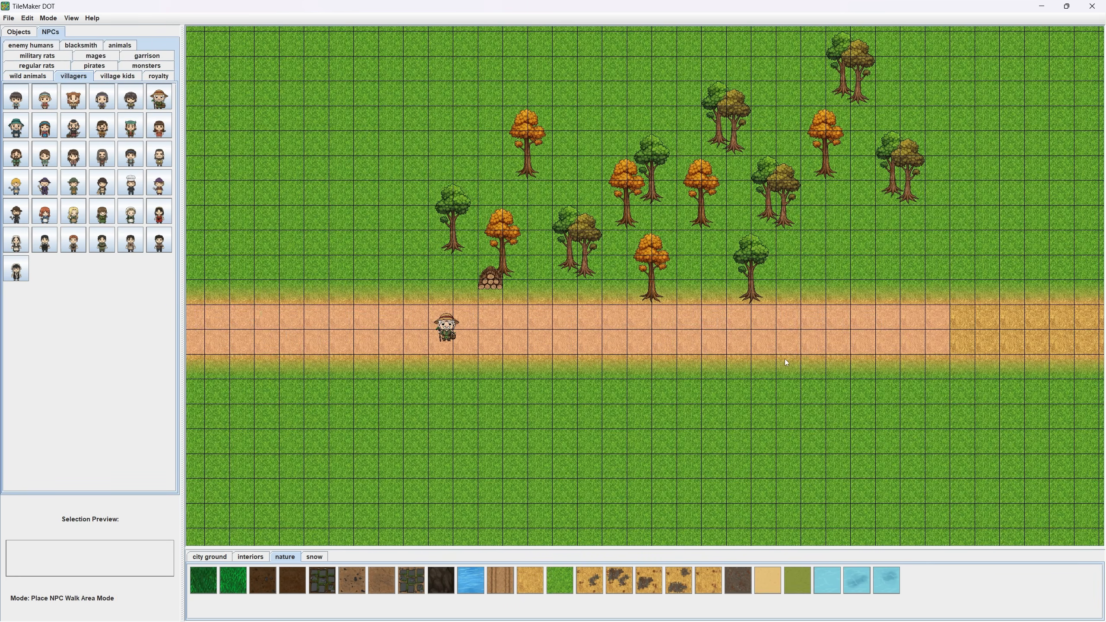
{"action": "left_click_drag", "start_coordinate": [1048, 347], "coordinate": [497, 344]}
{"action": "scroll", "coordinate": [496, 345], "scroll_direction": "down", "scroll_amount": 3}
{"action": "left_click_drag", "start_coordinate": [422, 334], "coordinate": [1007, 347]}
{"action": "left_click_drag", "start_coordinate": [997, 344], "coordinate": [607, 323]}
{"action": "left_click_drag", "start_coordinate": [842, 340], "coordinate": [843, 341]}
{"action": "left_click_drag", "start_coordinate": [425, 341], "coordinate": [828, 292]}
{"action": "scroll", "coordinate": [828, 292], "scroll_direction": "down", "scroll_amount": 4}
{"action": "scroll", "coordinate": [614, 298], "scroll_direction": "up", "scroll_amount": 4}
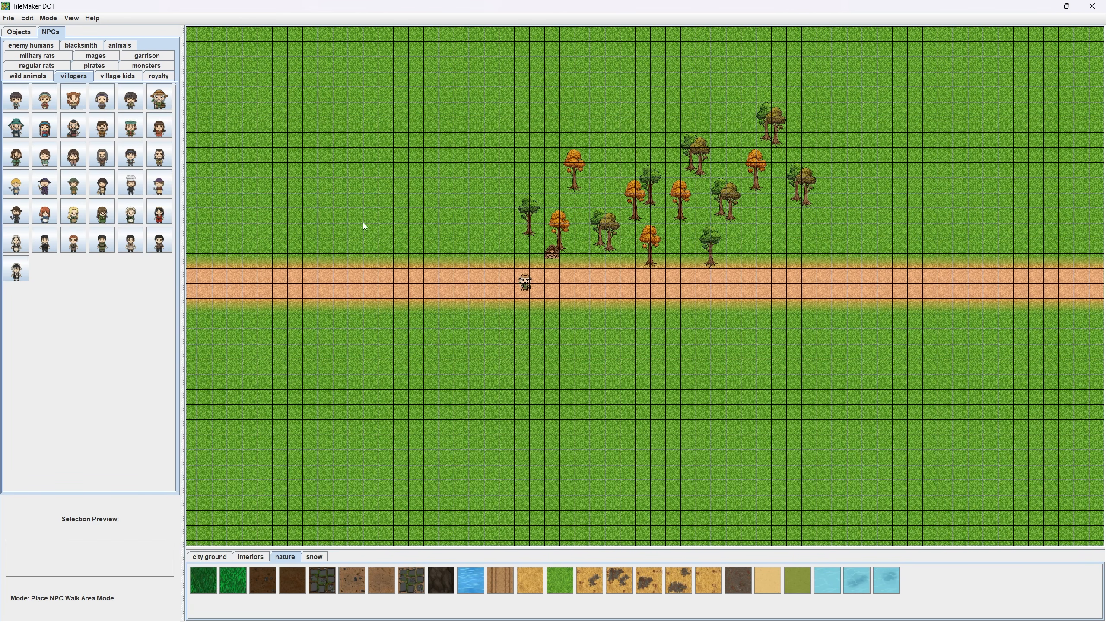
Mark a two-tile-wide vertical strip of grass south of the dirt path as NPC walk area.
{"action": "key", "text": "ctrl"}
{"action": "left_click_drag", "start_coordinate": [555, 513], "coordinate": [561, 545]}
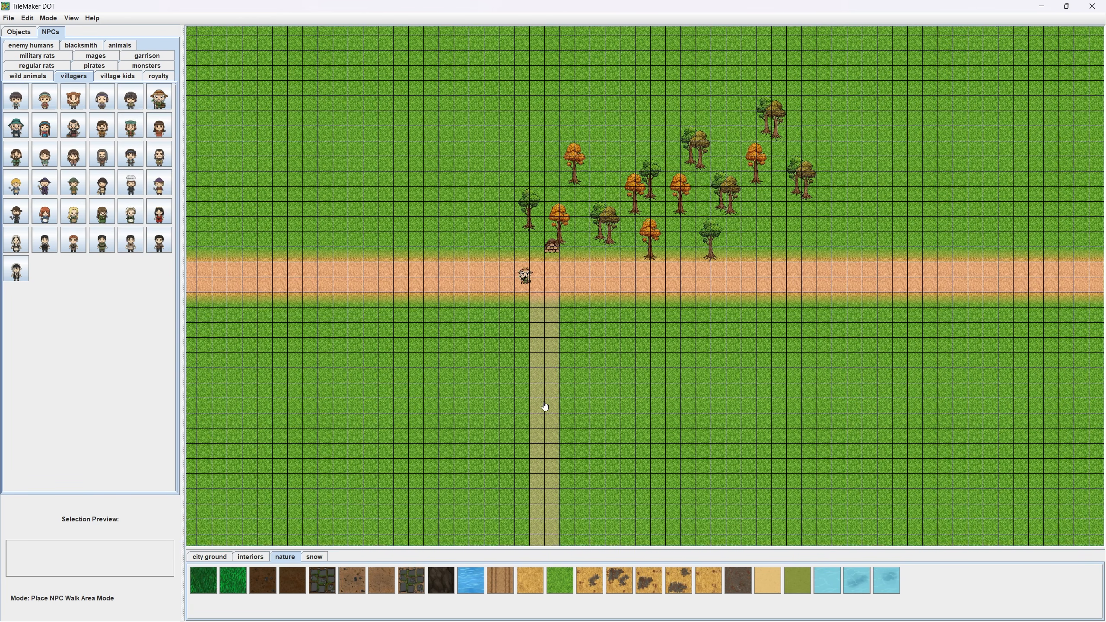
{"action": "scroll", "coordinate": [543, 393], "scroll_direction": "down", "scroll_amount": 4}
{"action": "left_click_drag", "start_coordinate": [543, 364], "coordinate": [556, 468]}
{"action": "scroll", "coordinate": [548, 361], "scroll_direction": "up", "scroll_amount": 2}
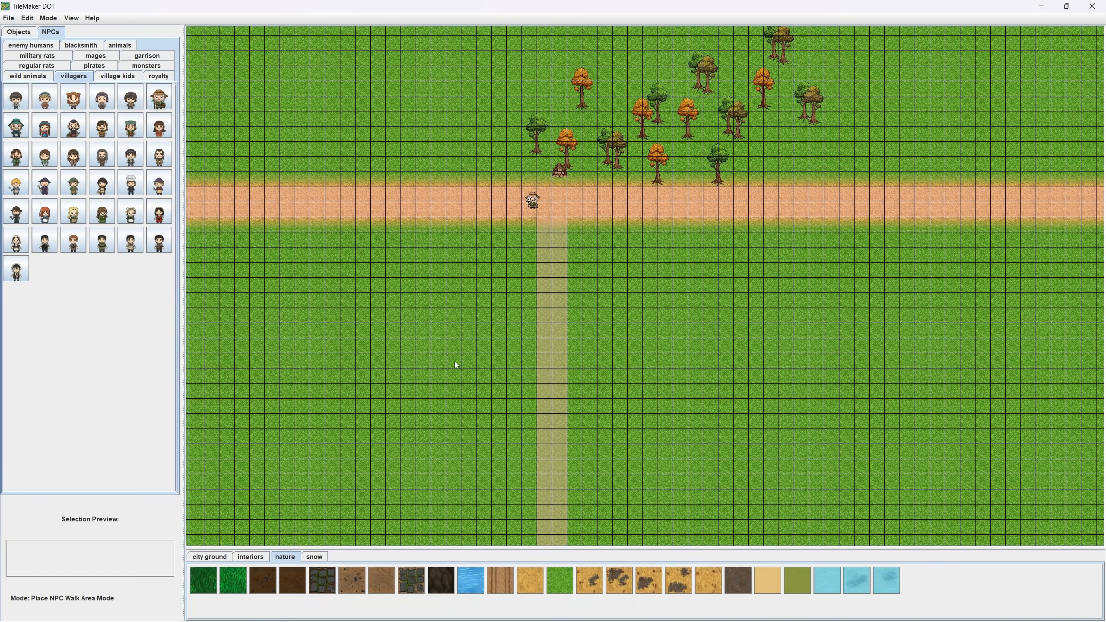
Paint a dry grass path down the vertical strip to the map's southern edge and turn off the grid.
{"action": "left_click", "coordinate": [543, 582]}
{"action": "left_click_drag", "start_coordinate": [553, 265], "coordinate": [555, 516]}
{"action": "mouse_move", "coordinate": [541, 225]}
{"action": "left_mouse_down"}
{"action": "mouse_move", "coordinate": [554, 427]}
{"action": "mouse_move", "coordinate": [538, 175]}
{"action": "mouse_move", "coordinate": [550, 484]}
{"action": "mouse_move", "coordinate": [574, 515]}
{"action": "mouse_move", "coordinate": [573, 493]}
{"action": "mouse_move", "coordinate": [636, 505]}
{"action": "mouse_move", "coordinate": [571, 453]}
{"action": "mouse_move", "coordinate": [559, 335]}
{"action": "left_mouse_up"}
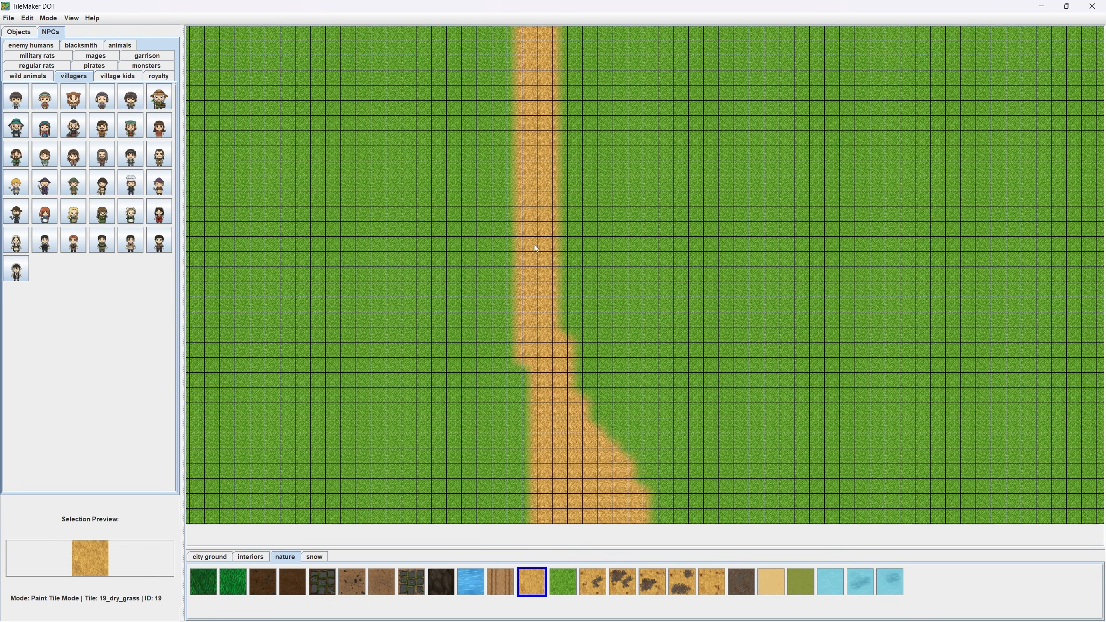
{"action": "scroll", "coordinate": [577, 361], "scroll_direction": "up", "scroll_amount": 5}
{"action": "key", "text": "g"}
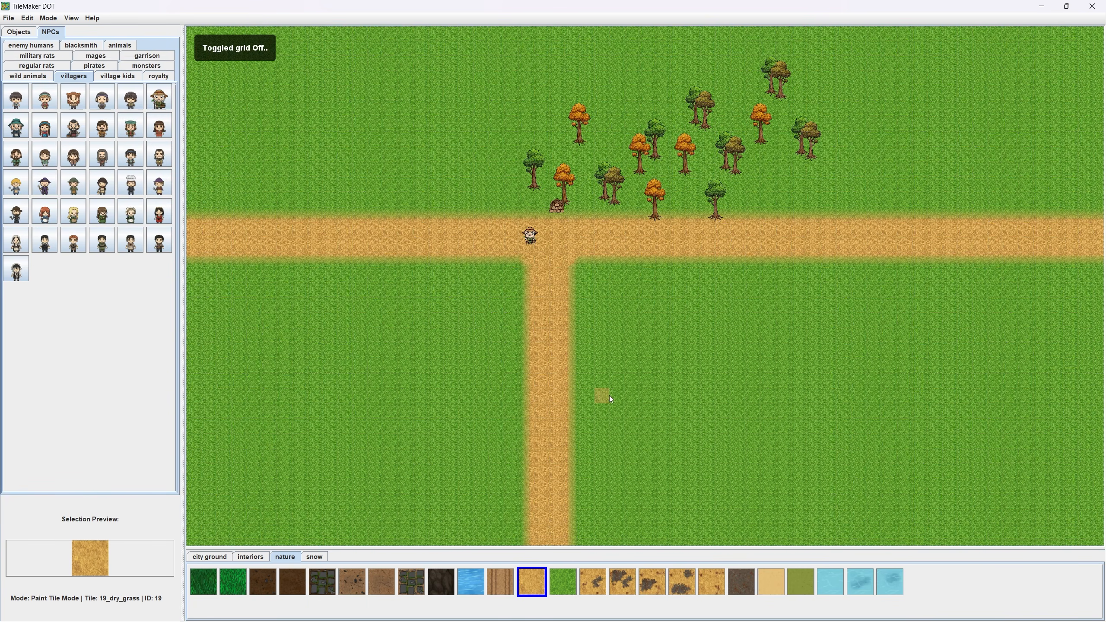
Widen the southern part of the vertical path with dry grass tiles and fill its gap along the eastern edge.
{"action": "scroll", "coordinate": [600, 395], "scroll_direction": "down", "scroll_amount": 5}
{"action": "mouse_move", "coordinate": [619, 434]}
{"action": "left_mouse_down"}
{"action": "mouse_move", "coordinate": [565, 220]}
{"action": "mouse_move", "coordinate": [589, 424]}
{"action": "left_mouse_up"}
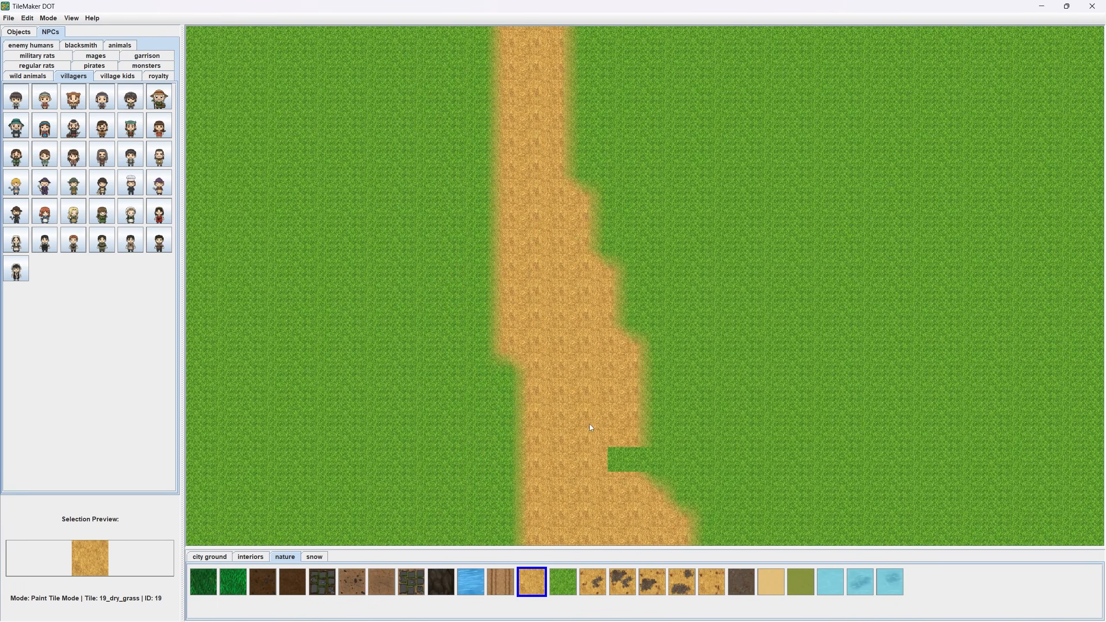
{"action": "mouse_move", "coordinate": [536, 207]}
{"action": "left_mouse_down"}
{"action": "mouse_move", "coordinate": [555, 318]}
{"action": "mouse_move", "coordinate": [524, 53]}
{"action": "left_mouse_up"}
{"action": "left_click", "coordinate": [606, 297]}
{"action": "left_click_drag", "start_coordinate": [510, 133], "coordinate": [534, 308]}
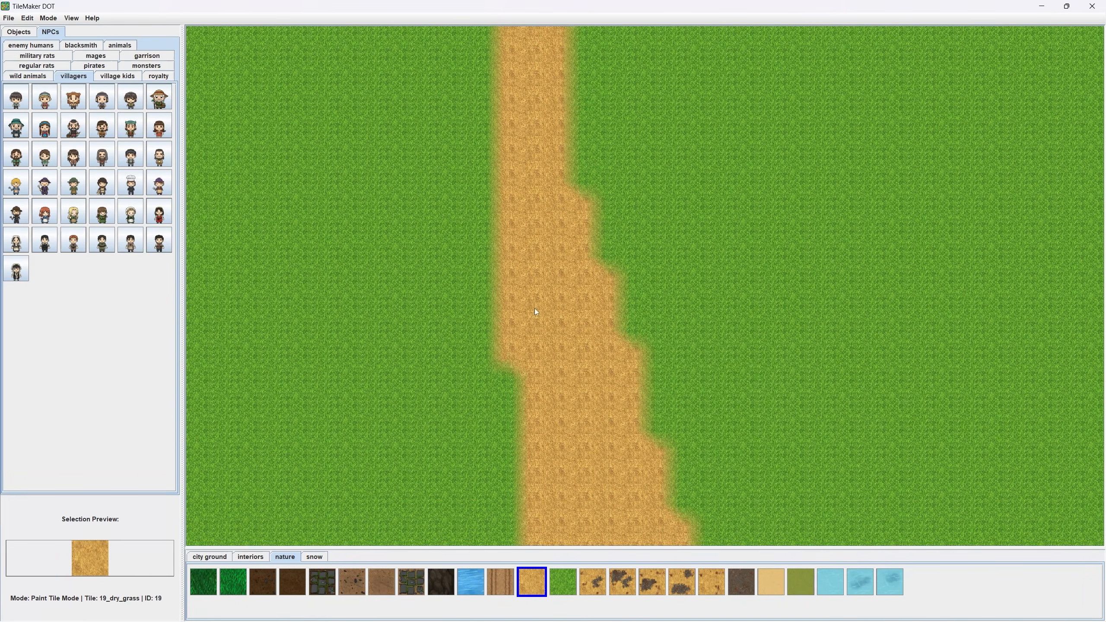
{"action": "left_click_drag", "start_coordinate": [552, 66], "coordinate": [454, 242]}
{"action": "left_click_drag", "start_coordinate": [445, 83], "coordinate": [471, 244]}
{"action": "scroll", "coordinate": [471, 244], "scroll_direction": "down", "scroll_amount": 5}
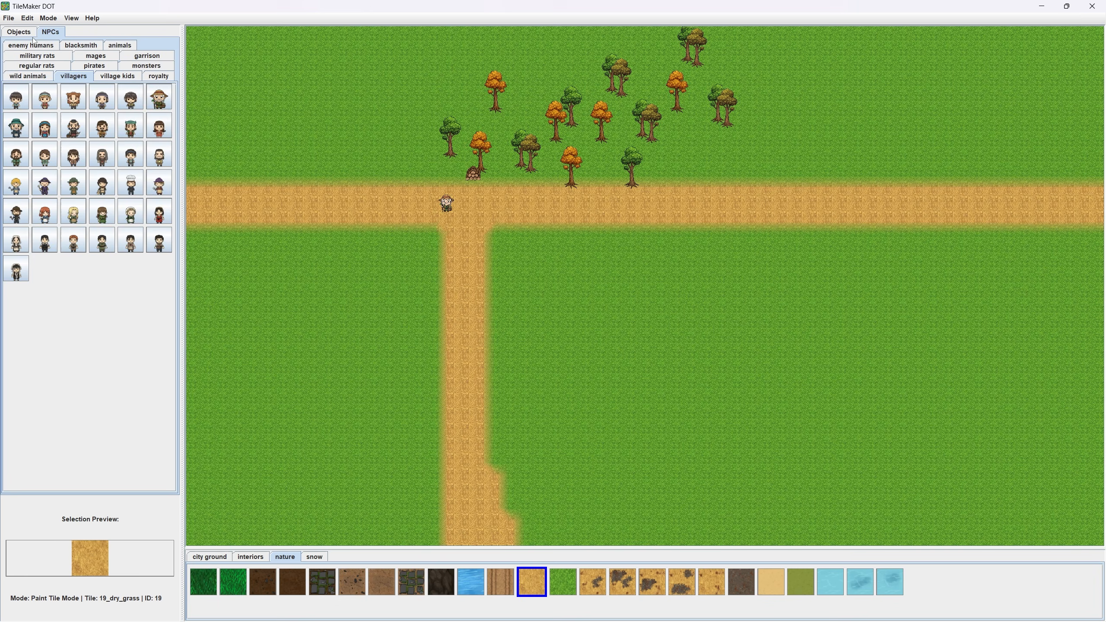
Check the Scene Objects Count for tiles, objects and NPCs and close the summary.
{"action": "left_click", "coordinate": [19, 32]}
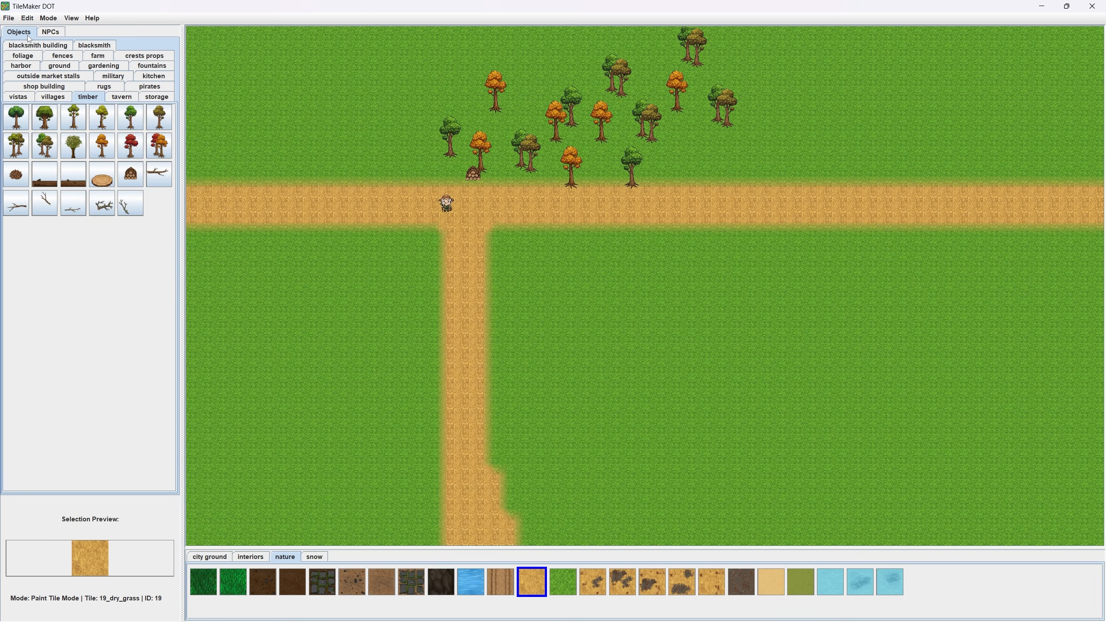
{"action": "left_click", "coordinate": [48, 18]}
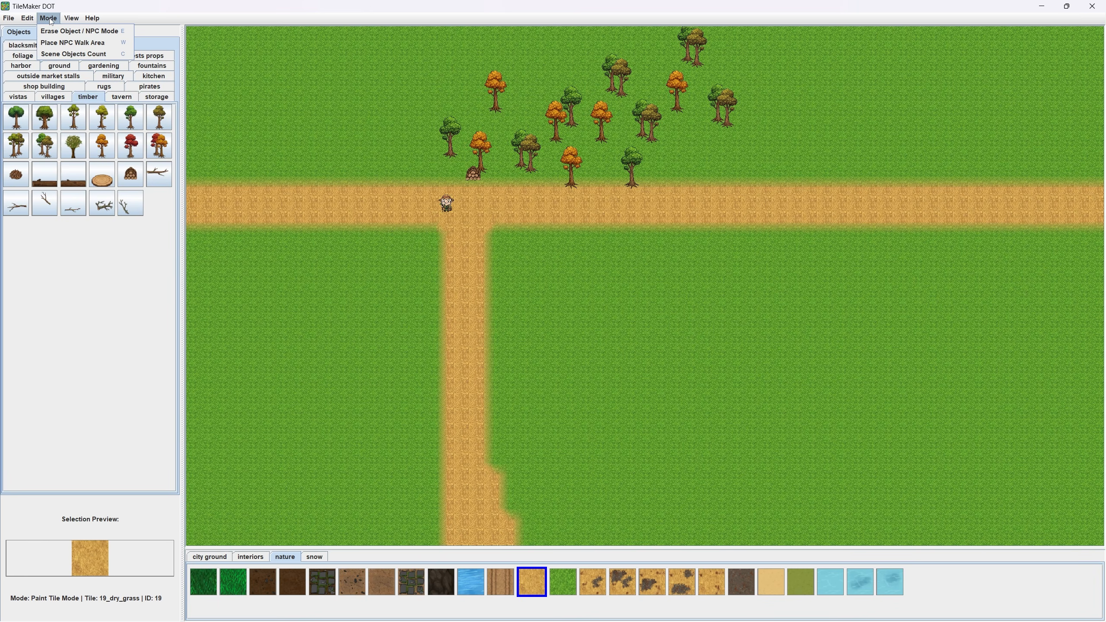
{"action": "left_click", "coordinate": [64, 55]}
{"action": "left_click_drag", "start_coordinate": [545, 285], "coordinate": [533, 320]}
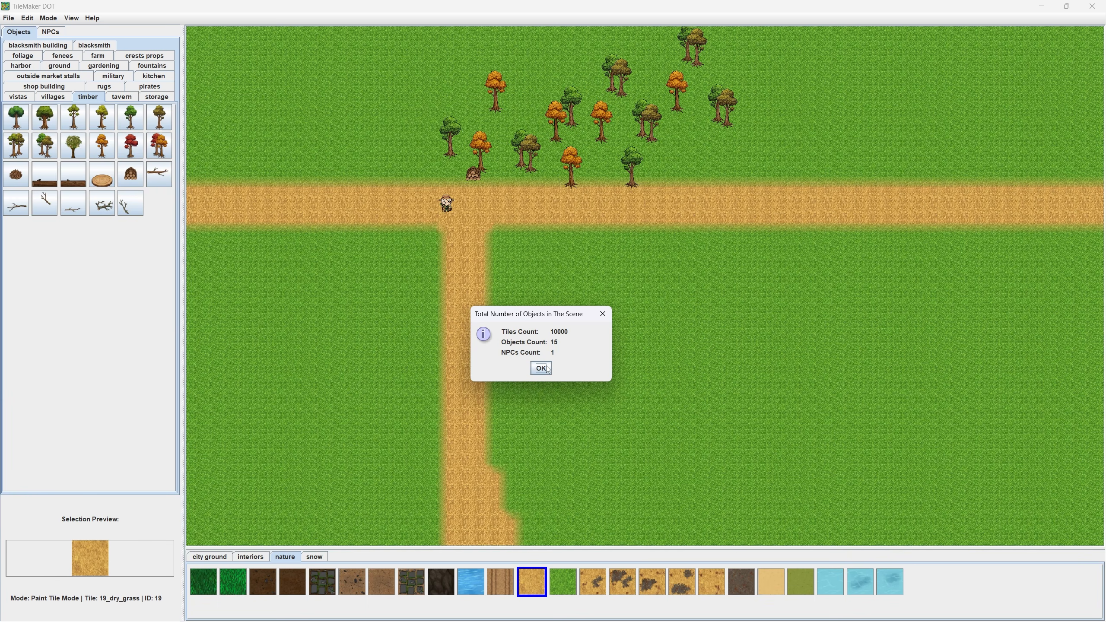
{"action": "left_click_drag", "start_coordinate": [553, 321], "coordinate": [562, 309]}
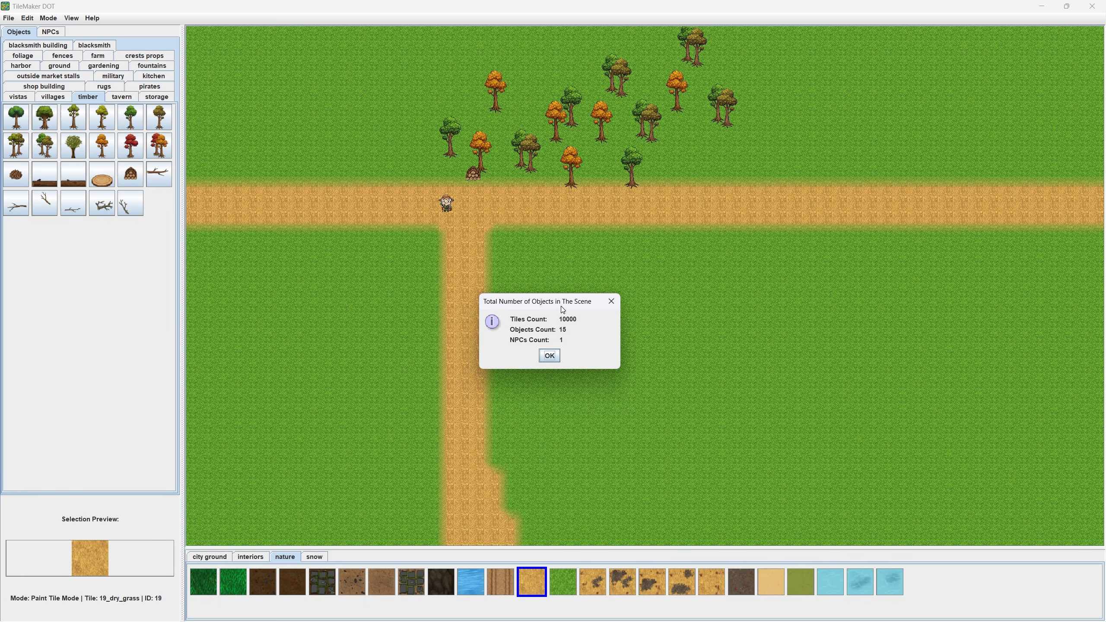
{"action": "left_click", "coordinate": [549, 357]}
Hide the object map layer and show it again.
{"action": "left_click", "coordinate": [56, 19]}
{"action": "mouse_move", "coordinate": [68, 20]}
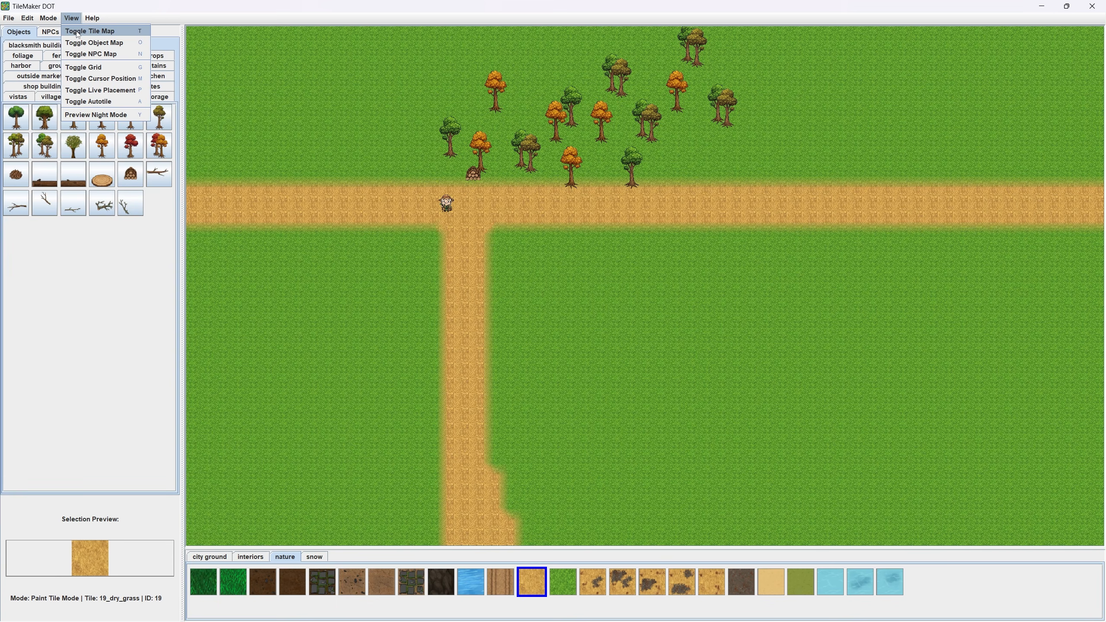
{"action": "left_click", "coordinate": [89, 44]}
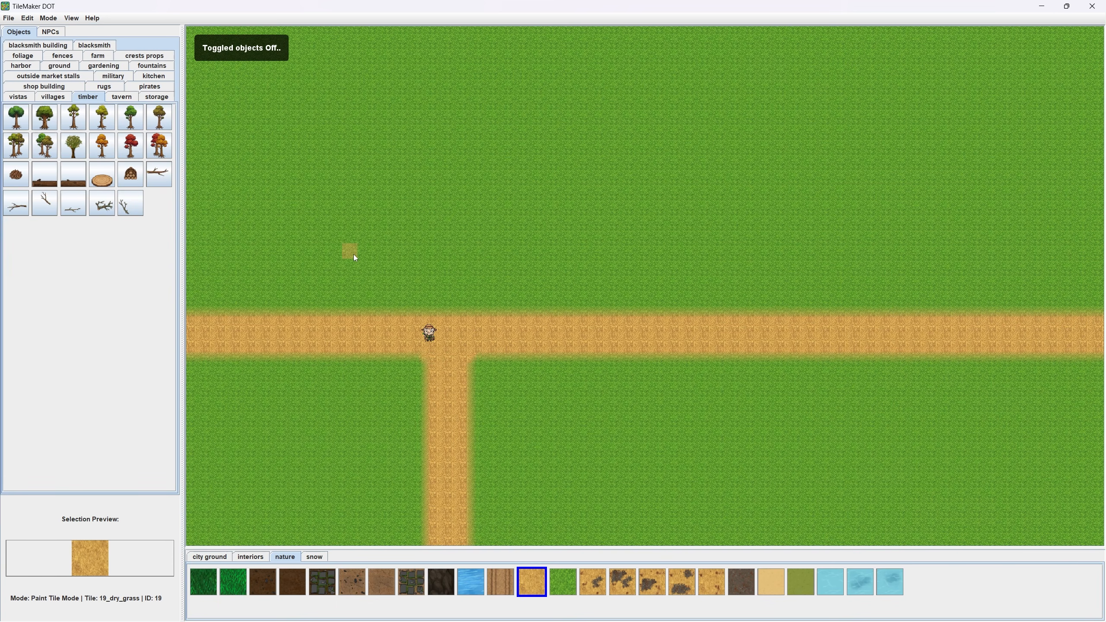
{"action": "key", "text": "o"}
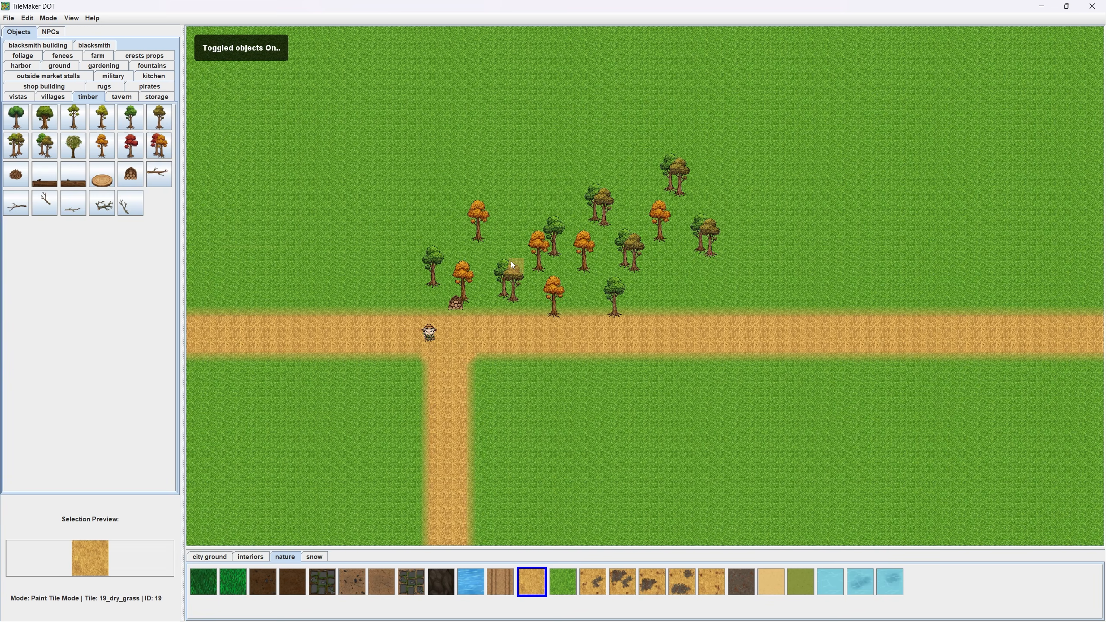
Toggle the object layer off and on repeatedly to compare the map with and without trees, leaving it shown.
{"action": "key", "text": "o"}
{"action": "scroll", "coordinate": [552, 341], "scroll_direction": "down", "scroll_amount": 4}
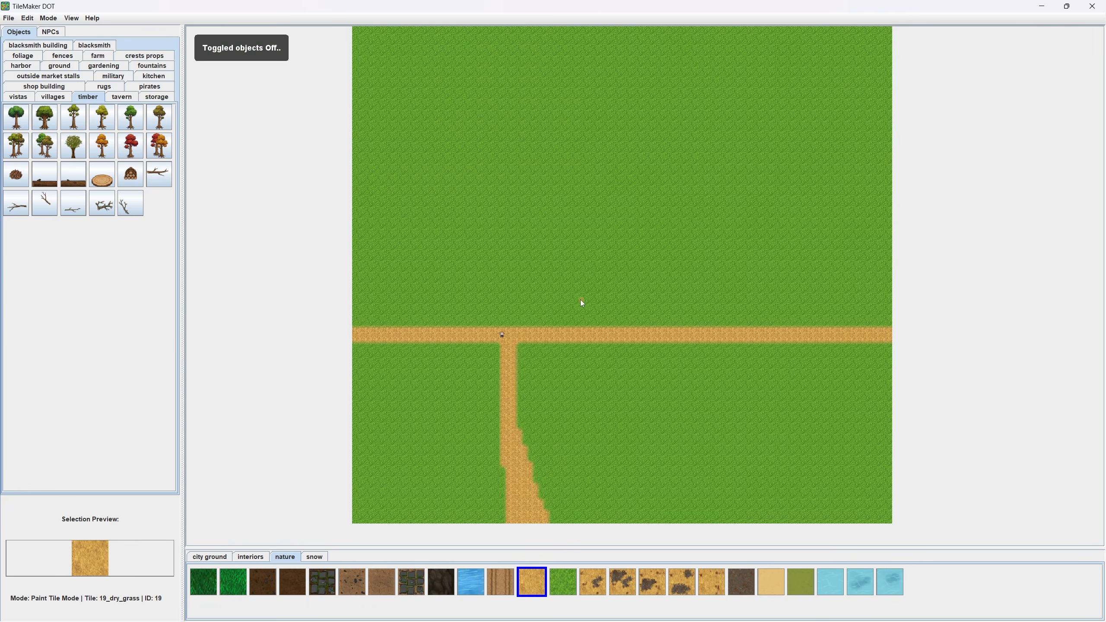
{"action": "key", "text": "o"}
{"action": "key", "text": "o"}
{"action": "scroll", "coordinate": [474, 341], "scroll_direction": "up", "scroll_amount": 5}
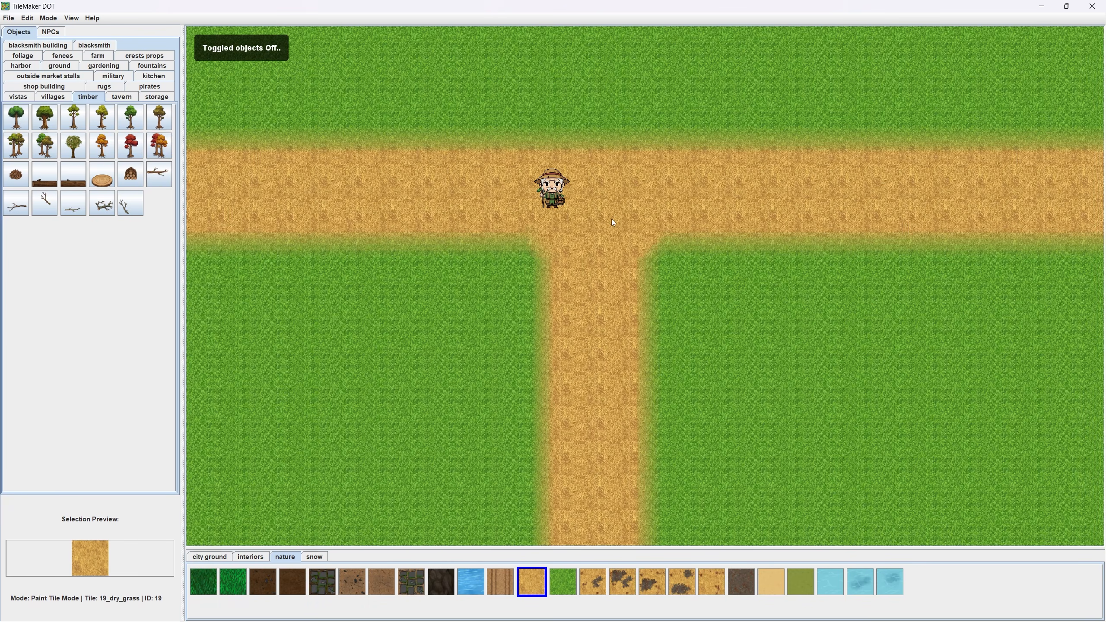
{"action": "key", "text": "o"}
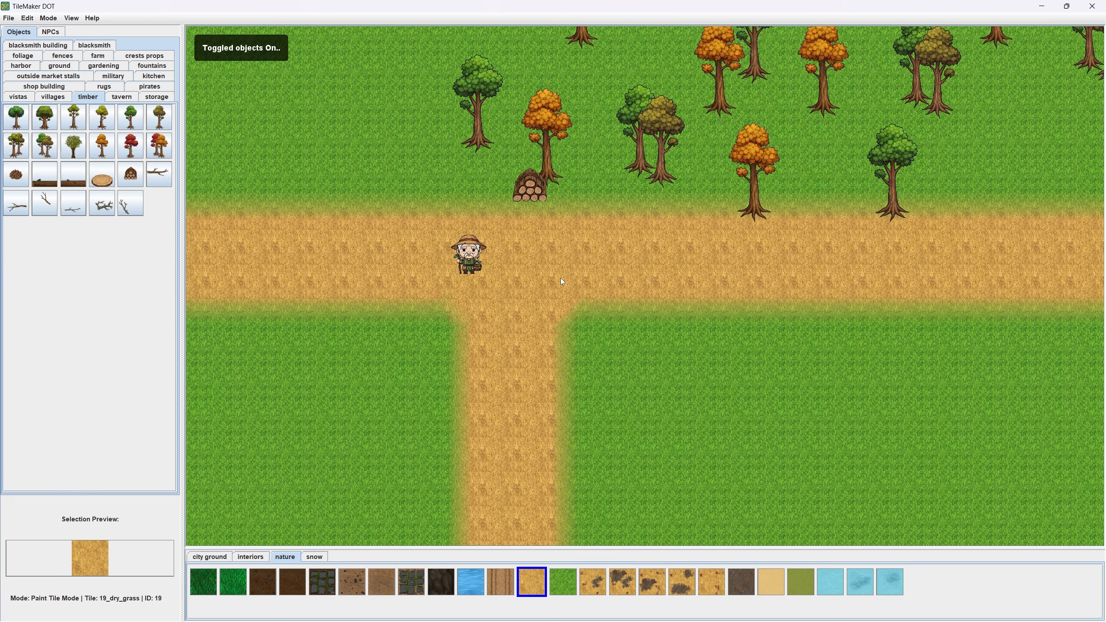
{"action": "left_click_drag", "start_coordinate": [633, 197], "coordinate": [424, 405]}
{"action": "left_click_drag", "start_coordinate": [509, 300], "coordinate": [645, 283]}
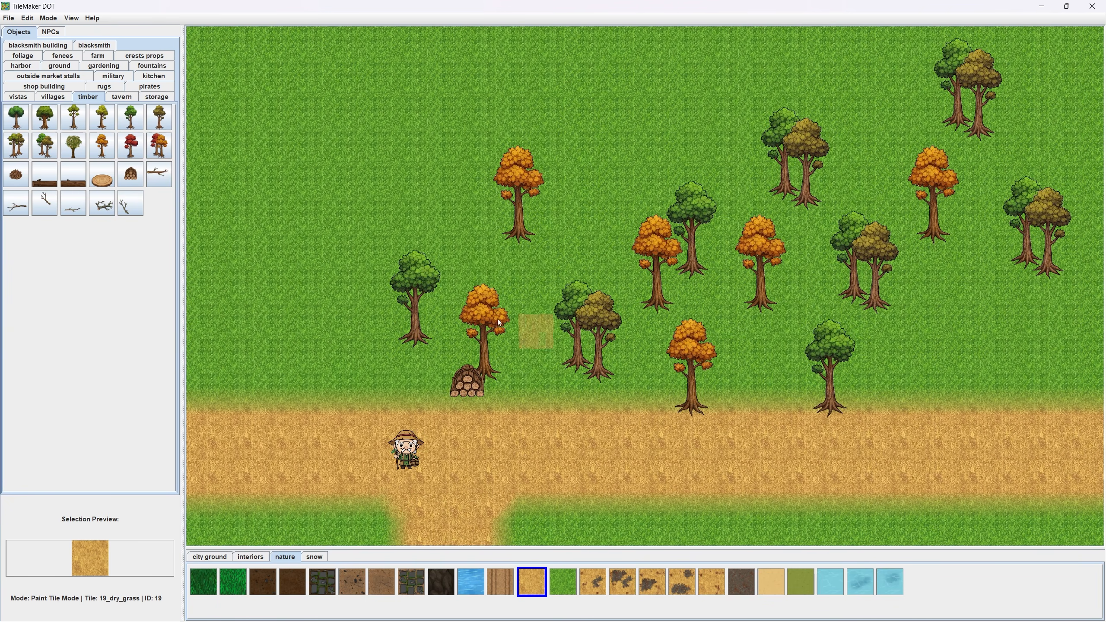
Hide the NPC map layer and show it again.
{"action": "left_click", "coordinate": [71, 18]}
{"action": "left_click", "coordinate": [83, 53]}
{"action": "left_click", "coordinate": [71, 19]}
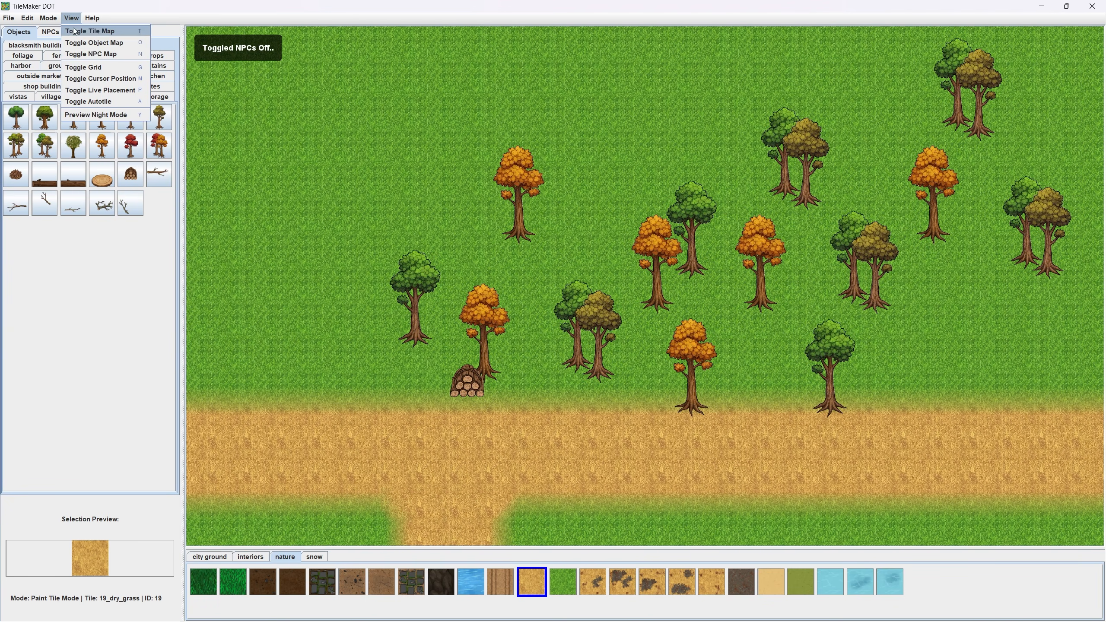
{"action": "left_click", "coordinate": [83, 53]}
Sample the villager on the path and place copies west of the trees, north of them and south of the path.
{"action": "left_click", "coordinate": [400, 436], "text": "alt"}
{"action": "left_click_drag", "start_coordinate": [541, 423], "coordinate": [578, 475]}
{"action": "left_click", "coordinate": [300, 235]}
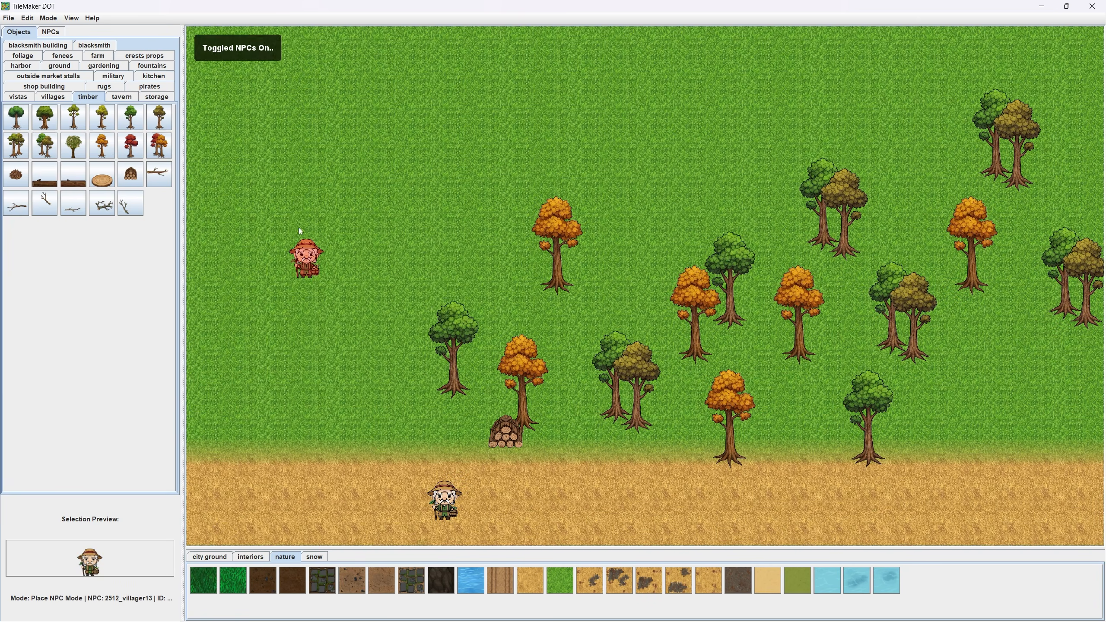
{"action": "left_click", "coordinate": [719, 149]}
{"action": "left_click_drag", "start_coordinate": [689, 150], "coordinate": [511, 44]}
{"action": "left_click", "coordinate": [715, 487]}
{"action": "left_click_drag", "start_coordinate": [431, 288], "coordinate": [477, 316]}
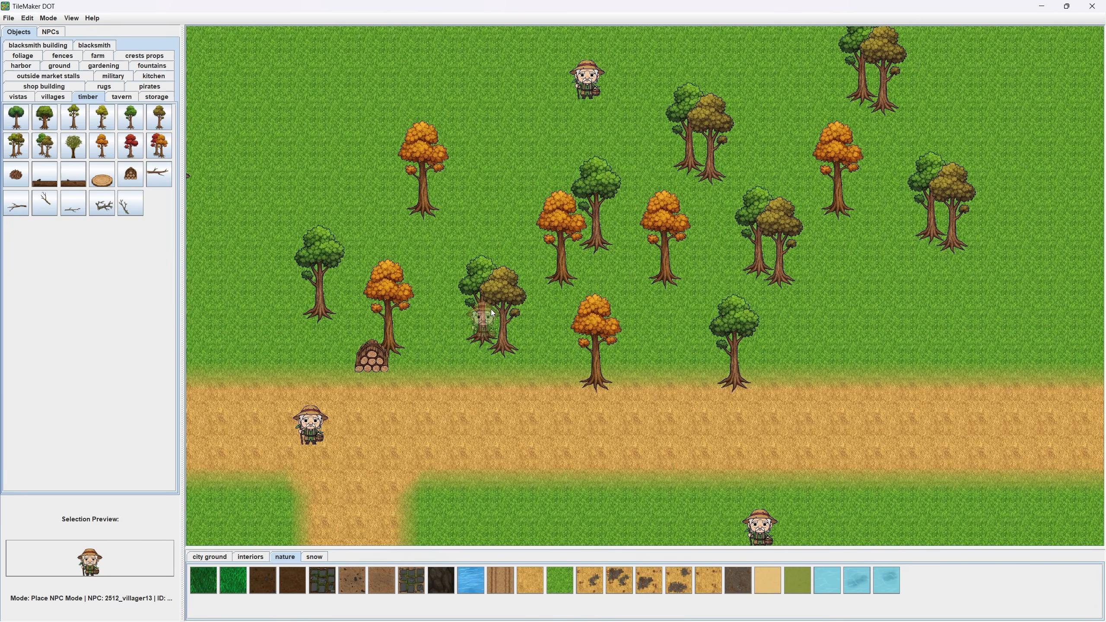
Hide all placed villagers by toggling the NPC map layer, then bring them back.
{"action": "scroll", "coordinate": [477, 316], "scroll_direction": "down", "scroll_amount": 2}
{"action": "left_click_drag", "start_coordinate": [579, 379], "coordinate": [595, 389]}
{"action": "left_click", "coordinate": [78, 20]}
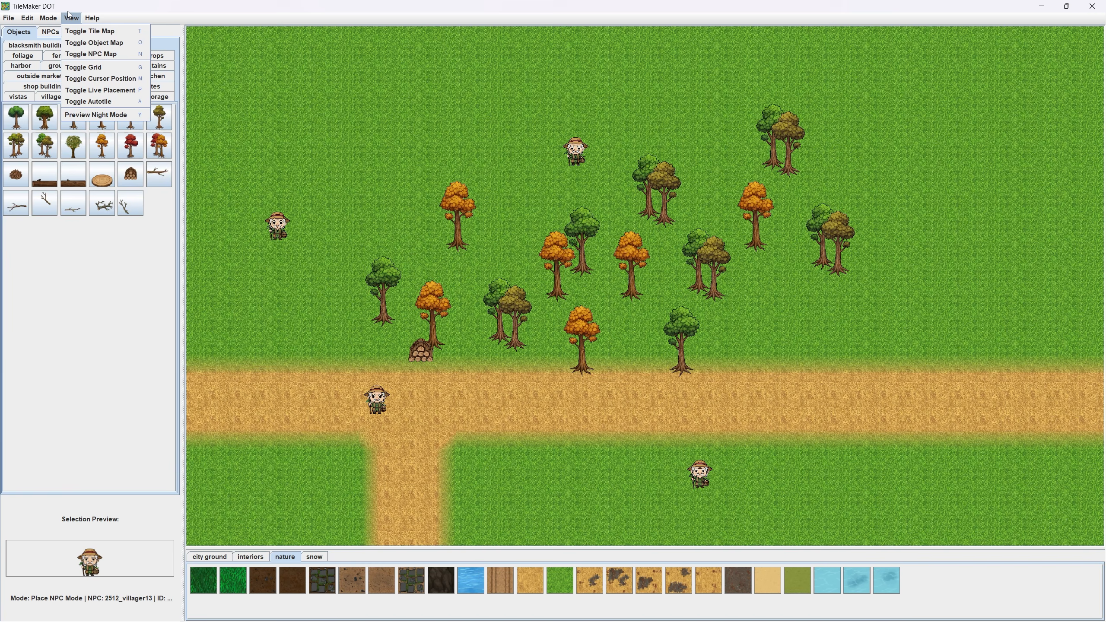
{"action": "left_click", "coordinate": [98, 54]}
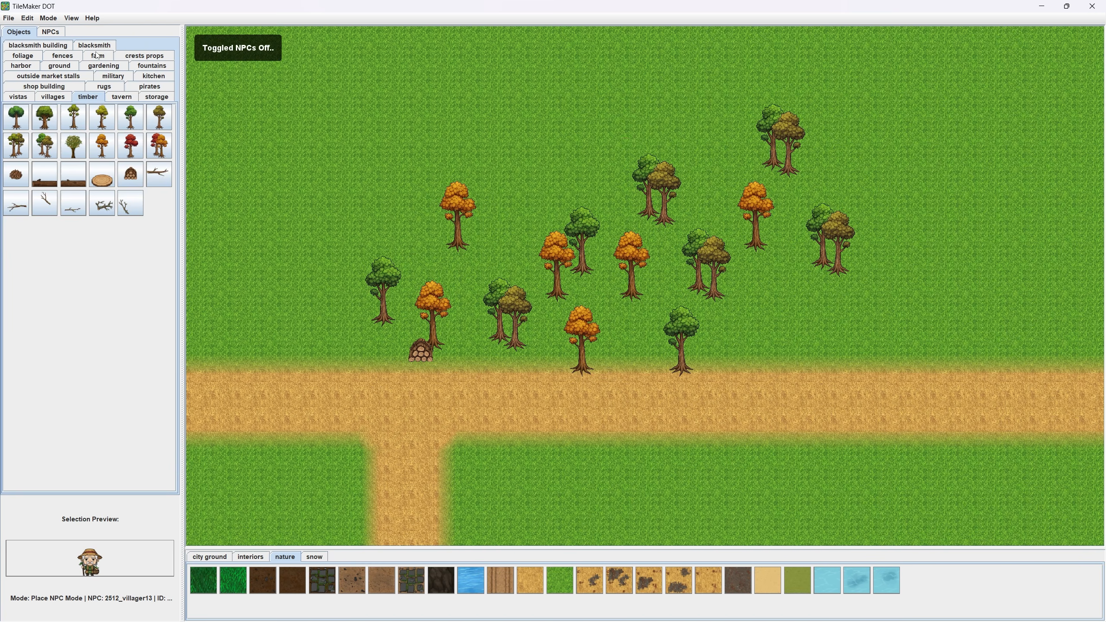
{"action": "left_click", "coordinate": [68, 19]}
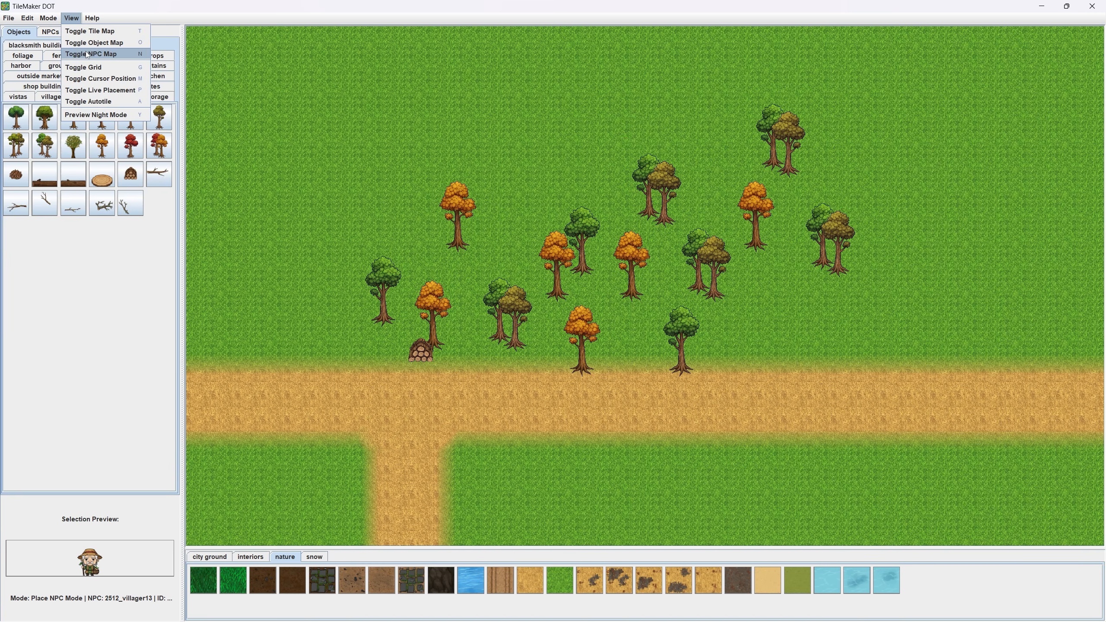
{"action": "left_click", "coordinate": [87, 54]}
Hide the tile map layer to view only objects and NPCs, then show the tiles again.
{"action": "left_click", "coordinate": [71, 18]}
{"action": "left_click", "coordinate": [90, 32]}
{"action": "scroll", "coordinate": [386, 214], "scroll_direction": "down", "scroll_amount": 5}
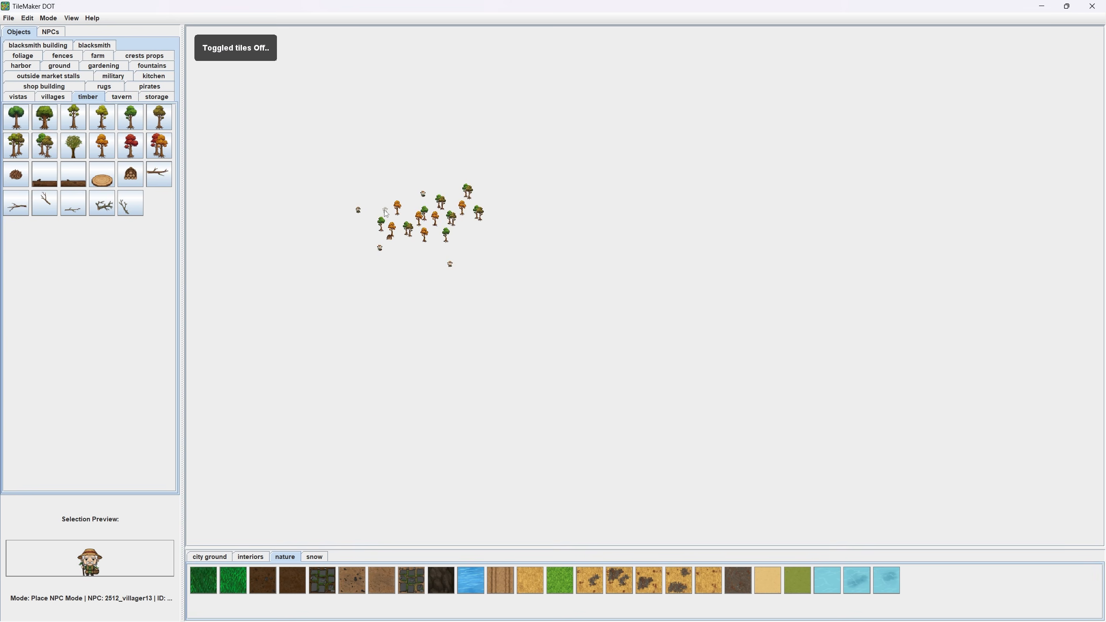
{"action": "scroll", "coordinate": [386, 214], "scroll_direction": "up", "scroll_amount": 6}
{"action": "scroll", "coordinate": [537, 293], "scroll_direction": "down", "scroll_amount": 2}
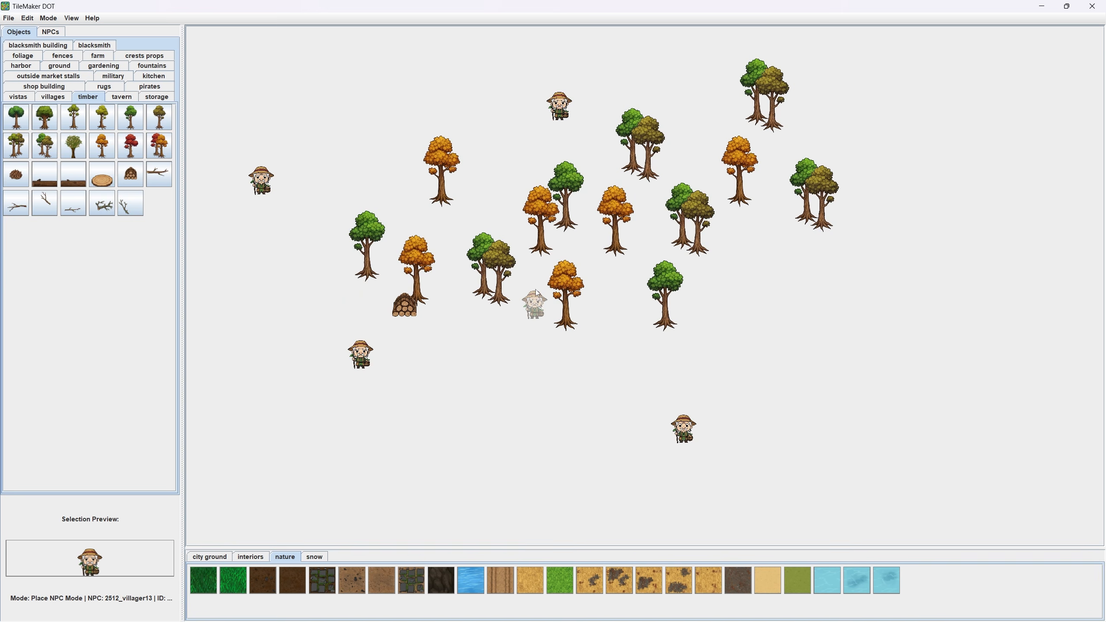
{"action": "left_click", "coordinate": [71, 18]}
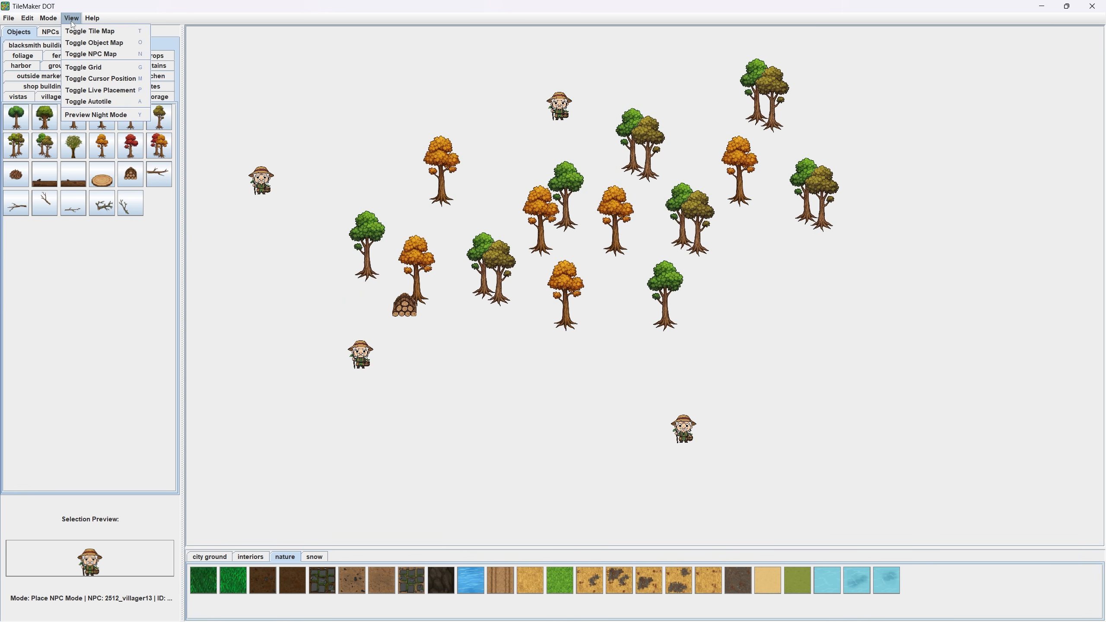
{"action": "left_click", "coordinate": [90, 31]}
Turn on the grid and the cursor position display.
{"action": "left_click", "coordinate": [71, 18]}
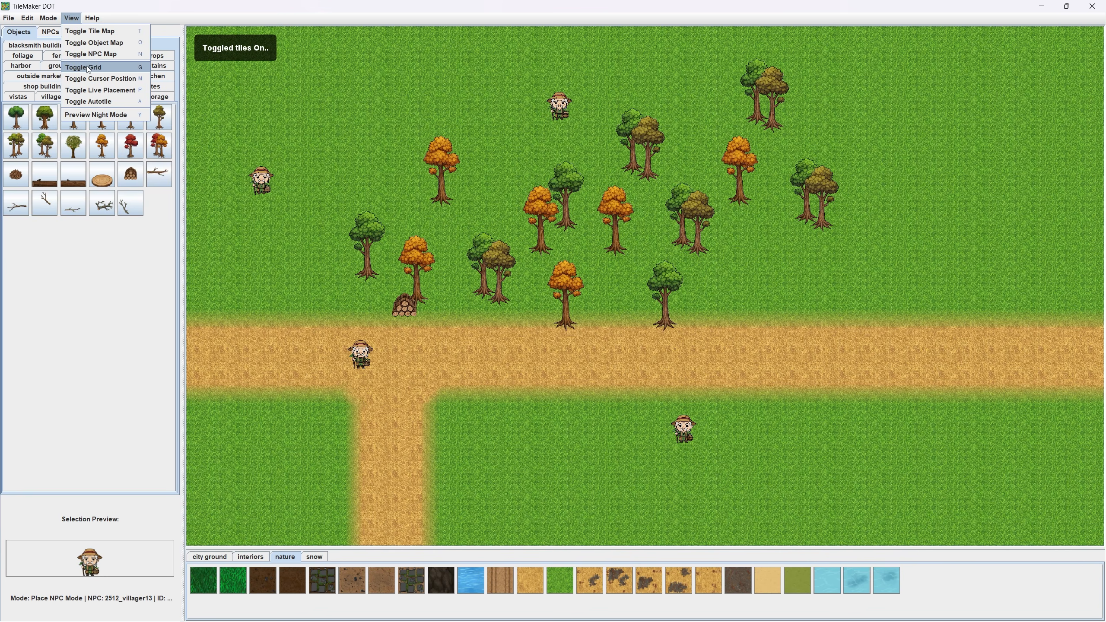
{"action": "left_click", "coordinate": [88, 68]}
{"action": "left_click", "coordinate": [72, 20]}
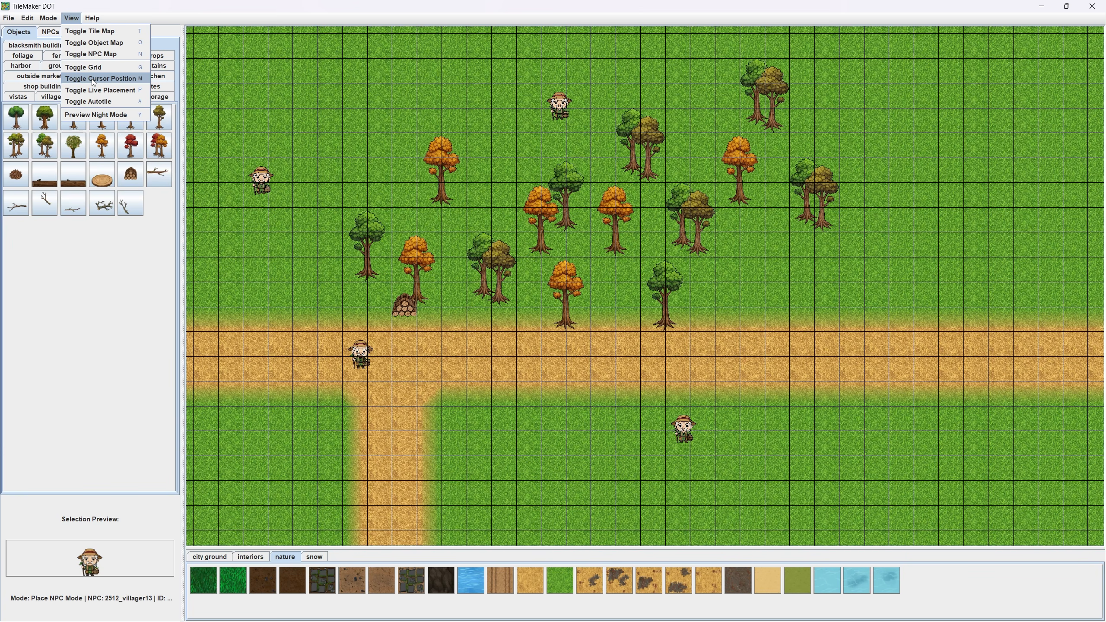
{"action": "left_click", "coordinate": [93, 82]}
Examine the cursor's tile coordinates across the map at different zoom levels, then turn the cursor position display off.
{"action": "left_click_drag", "start_coordinate": [315, 145], "coordinate": [536, 237]}
{"action": "scroll", "coordinate": [521, 226], "scroll_direction": "down", "scroll_amount": 2}
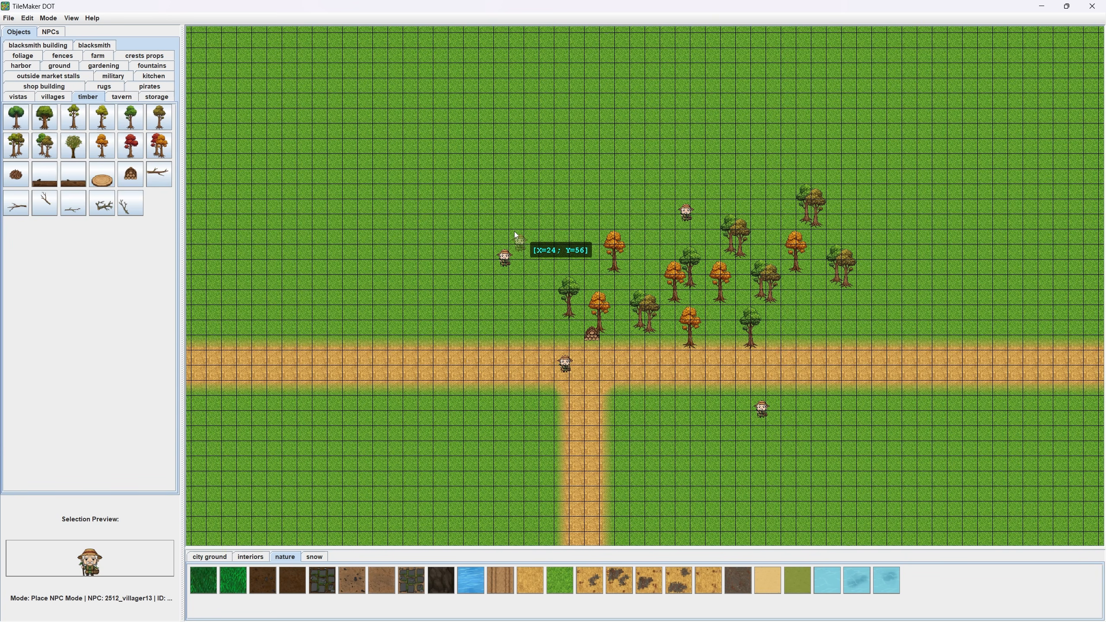
{"action": "scroll", "coordinate": [523, 244], "scroll_direction": "up", "scroll_amount": 2}
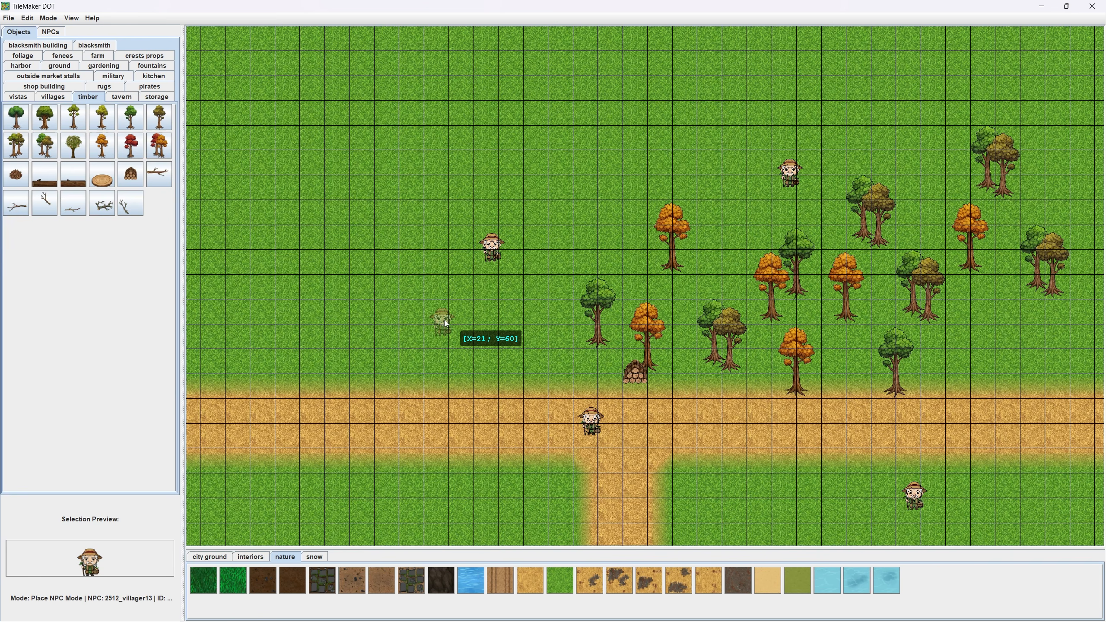
{"action": "scroll", "coordinate": [444, 320], "scroll_direction": "down", "scroll_amount": 3}
{"action": "left_click_drag", "start_coordinate": [447, 321], "coordinate": [483, 377]}
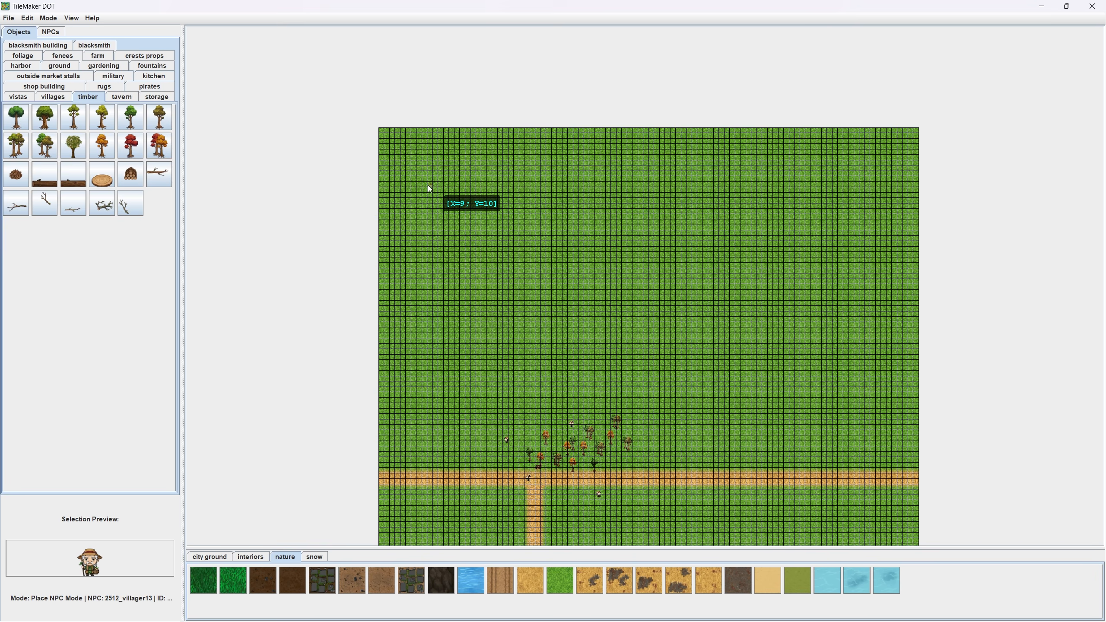
{"action": "scroll", "coordinate": [484, 343], "scroll_direction": "up", "scroll_amount": 4}
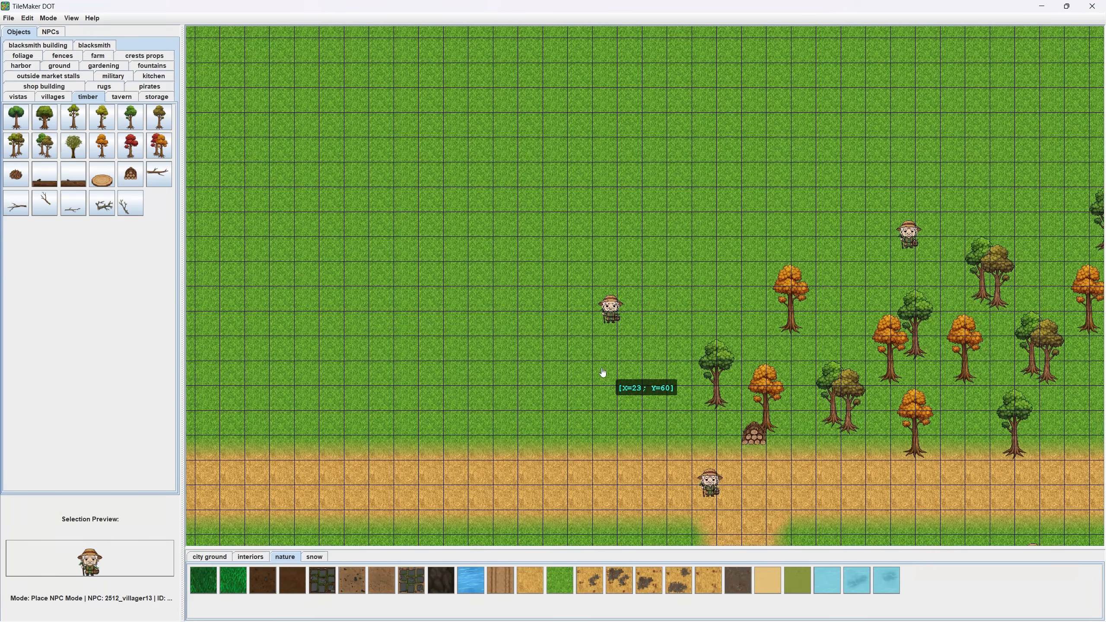
{"action": "left_click_drag", "start_coordinate": [603, 372], "coordinate": [803, 283]}
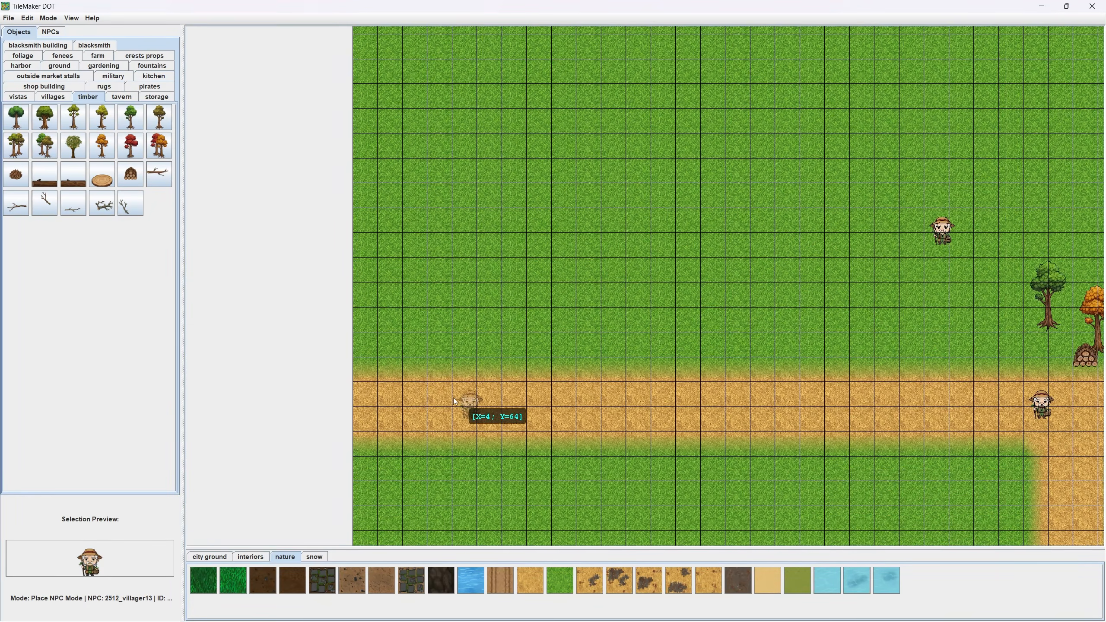
{"action": "scroll", "coordinate": [452, 397], "scroll_direction": "up", "scroll_amount": 2}
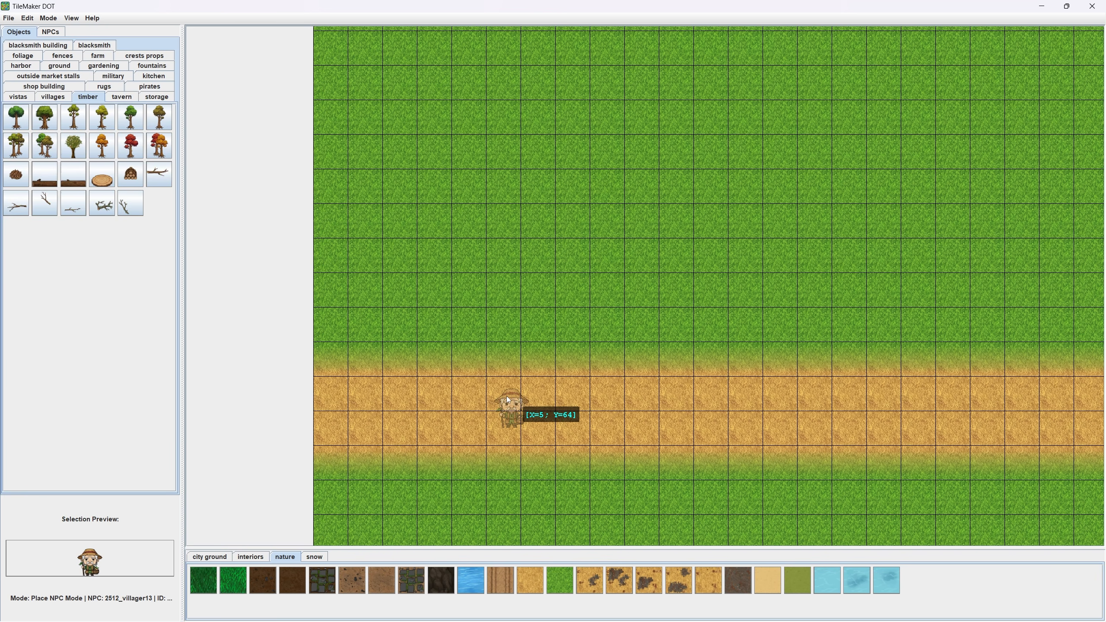
{"action": "scroll", "coordinate": [506, 396], "scroll_direction": "down", "scroll_amount": 5}
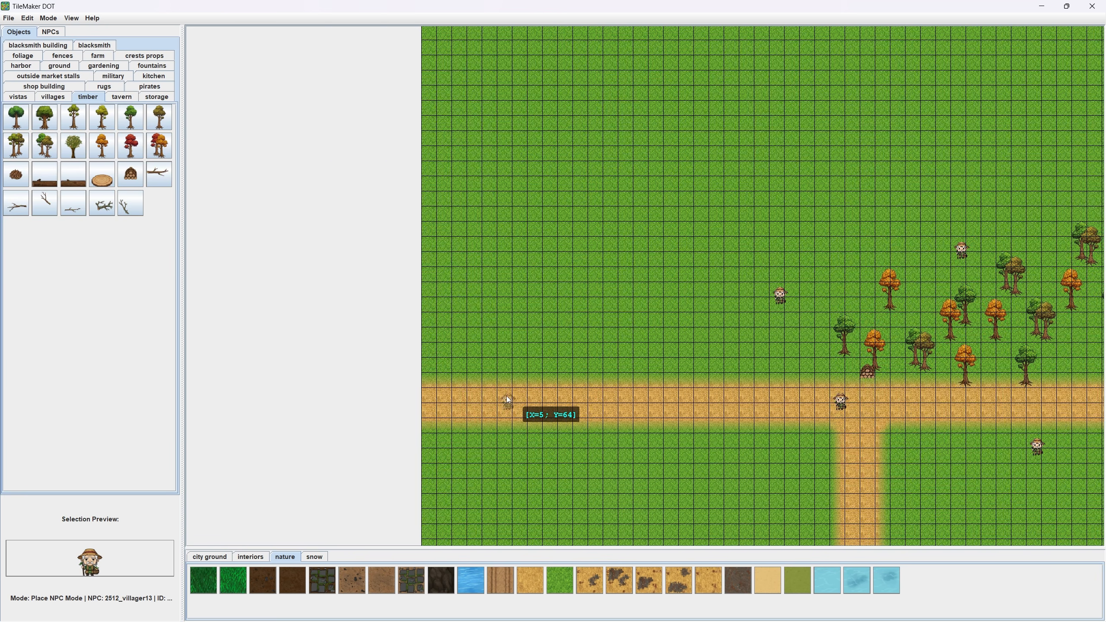
{"action": "scroll", "coordinate": [471, 192], "scroll_direction": "up", "scroll_amount": 6}
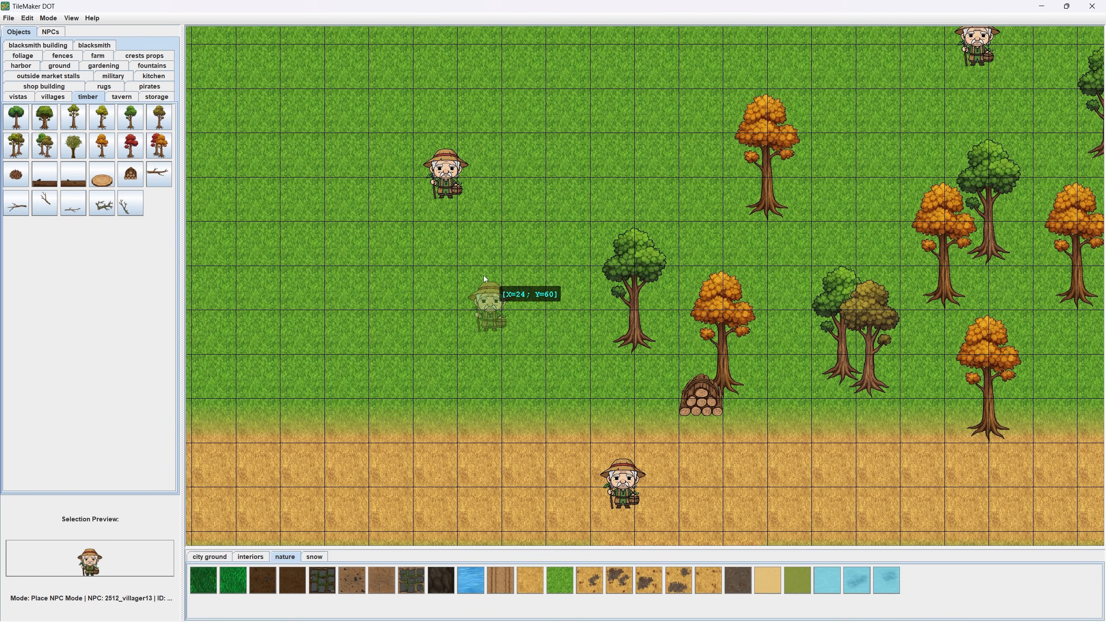
{"action": "key", "text": "m"}
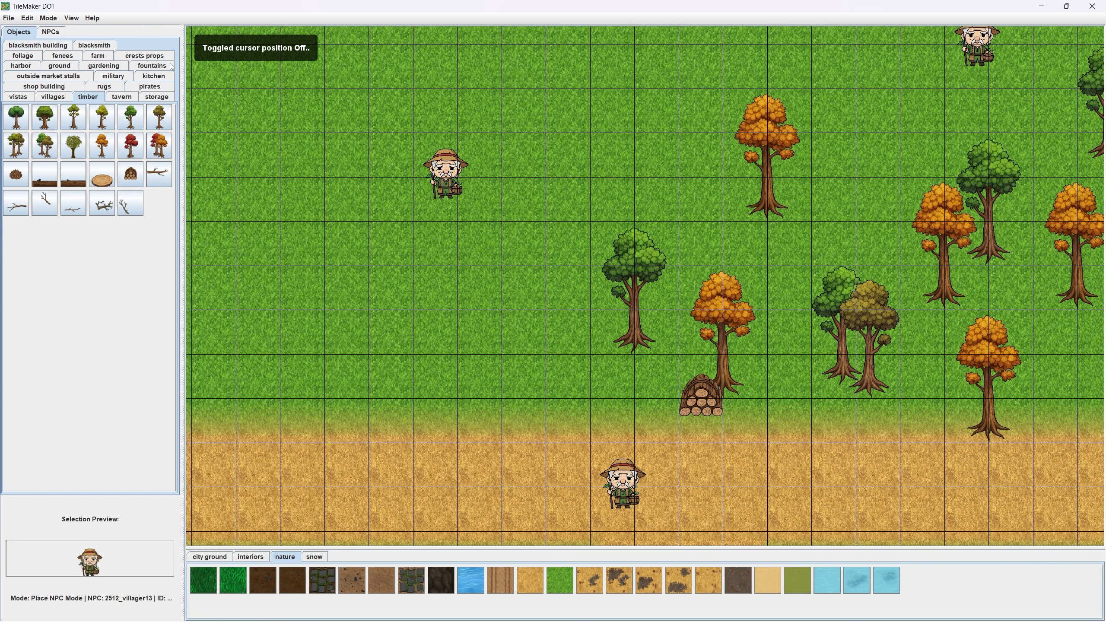
Turn live placement off and back on, and sample the green tree to preview it on the map.
{"action": "left_click", "coordinate": [71, 18]}
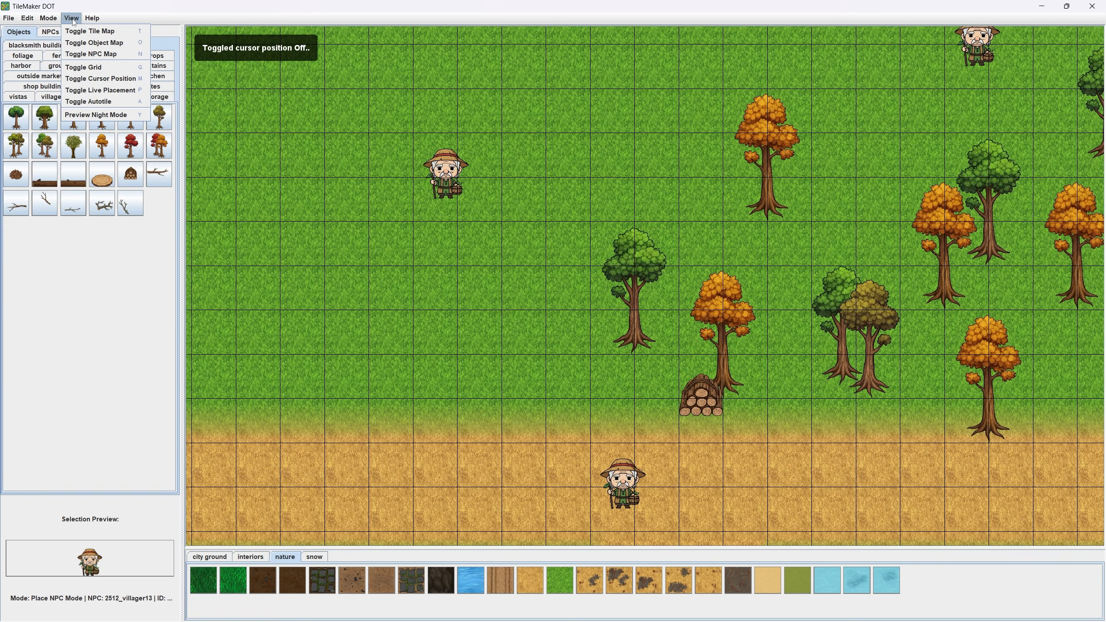
{"action": "left_click", "coordinate": [121, 92]}
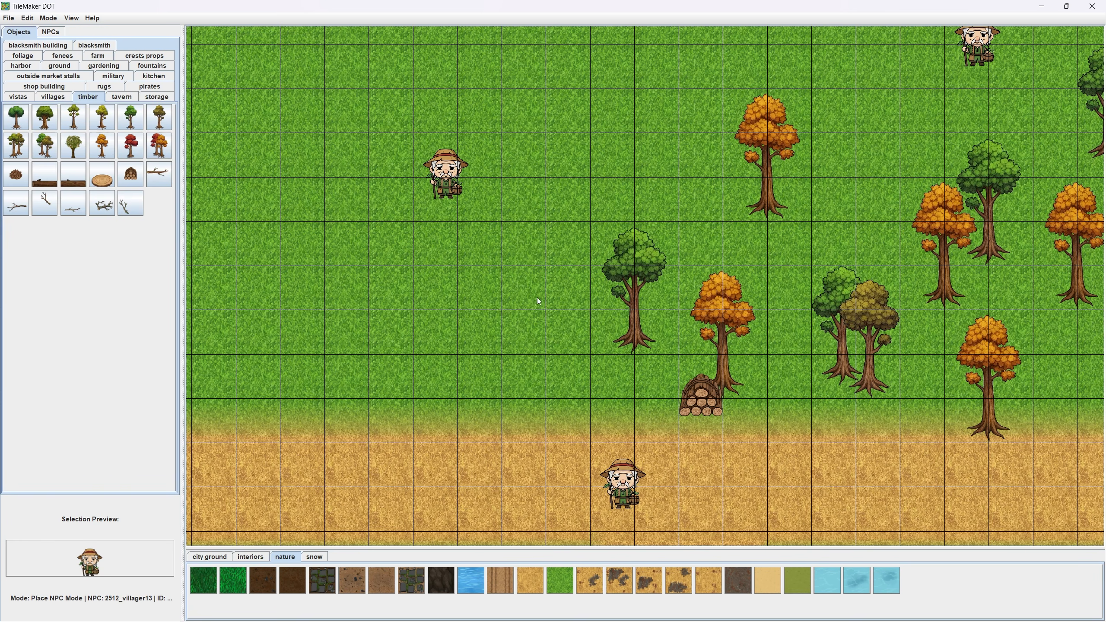
{"action": "key", "text": "l"}
{"action": "left_click", "coordinate": [613, 272], "text": "alt"}
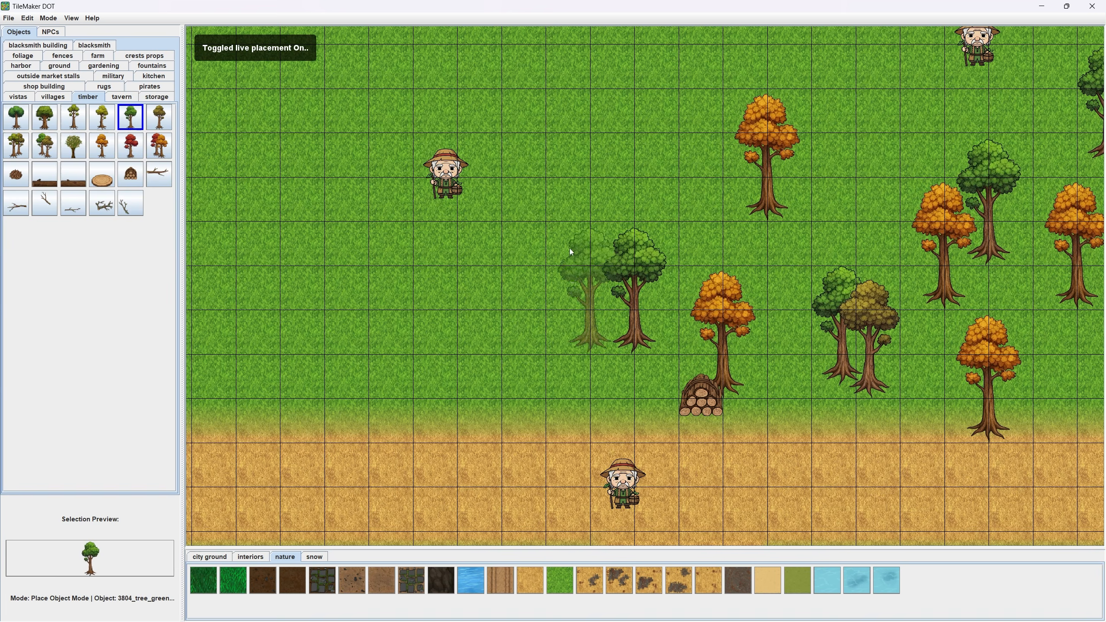
{"action": "left_click_drag", "start_coordinate": [697, 340], "coordinate": [444, 185]}
{"action": "scroll", "coordinate": [564, 336], "scroll_direction": "down", "scroll_amount": 4}
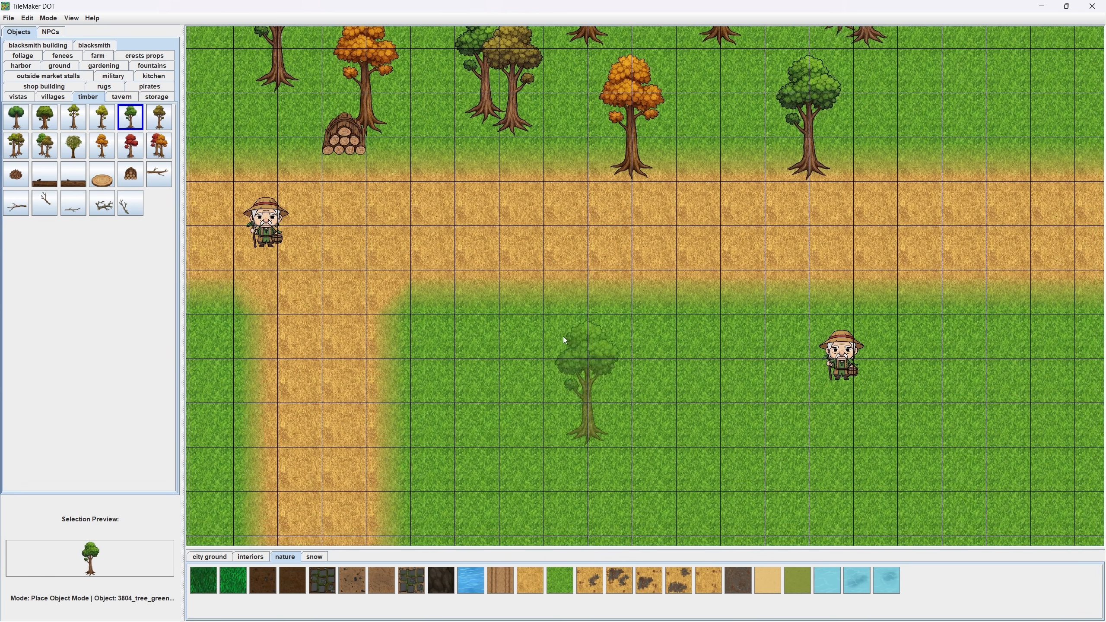
{"action": "scroll", "coordinate": [564, 336], "scroll_direction": "up", "scroll_amount": 2}
Switch live placement off and on again with the green tree selected to compare the cursor preview.
{"action": "key", "text": "l"}
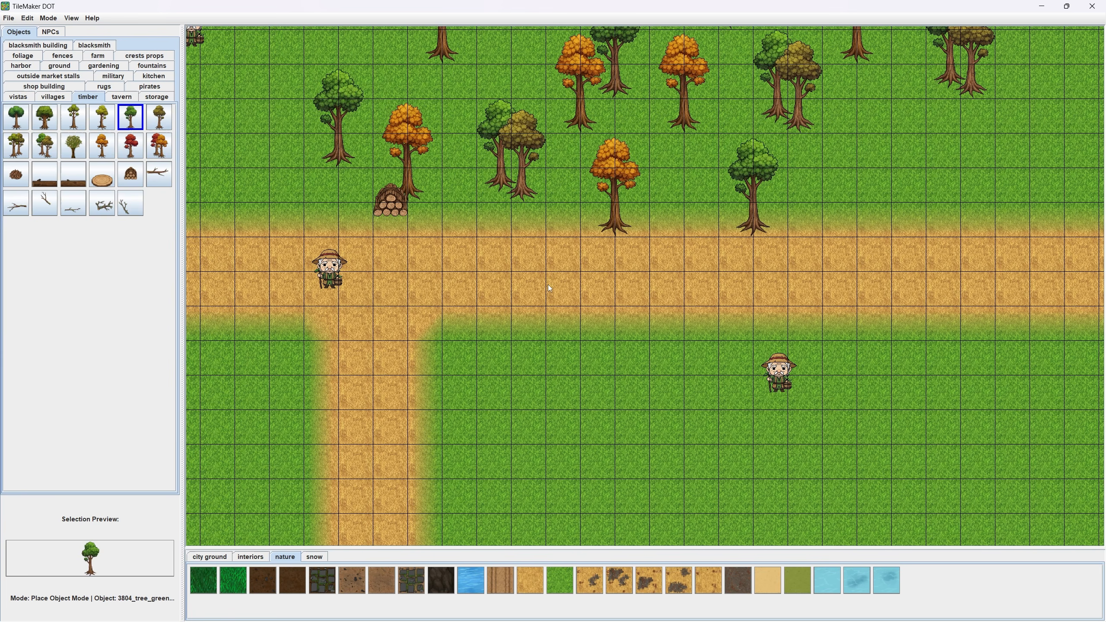
{"action": "left_click_drag", "start_coordinate": [497, 303], "coordinate": [658, 348]}
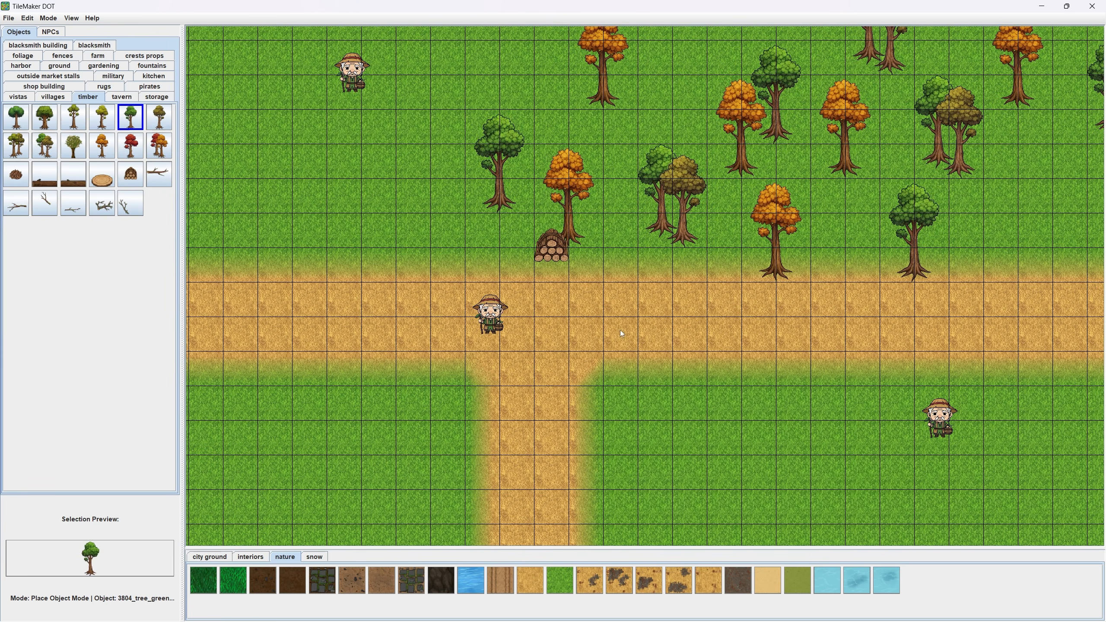
{"action": "key", "text": "l"}
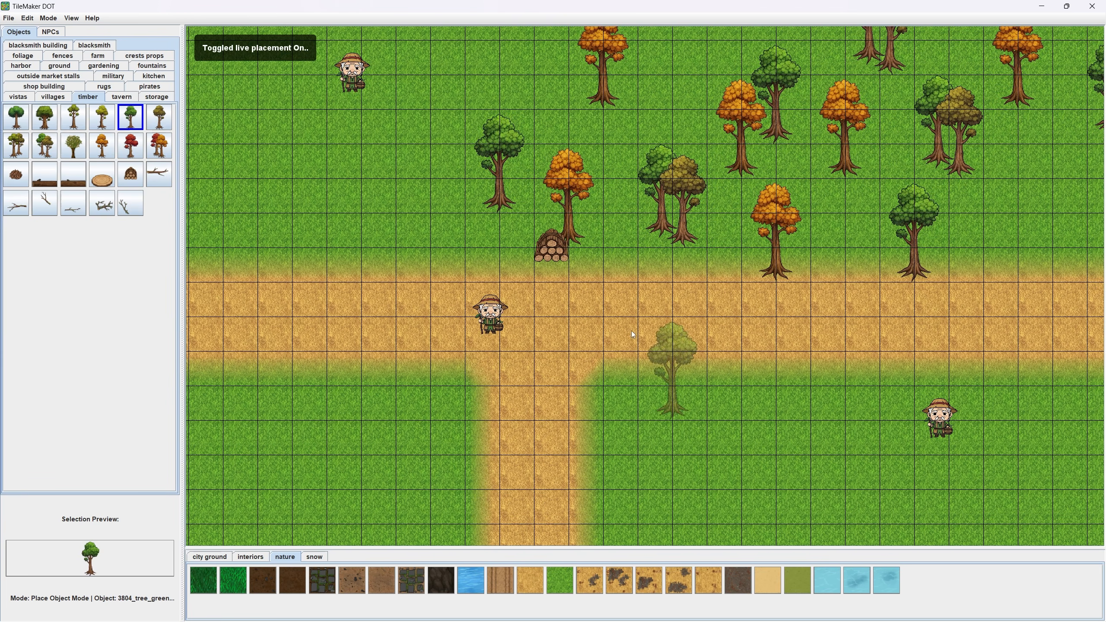
Sample the log pile beside the path and preview its placement over free ground and existing trees.
{"action": "scroll", "coordinate": [593, 238], "scroll_direction": "up", "scroll_amount": 2}
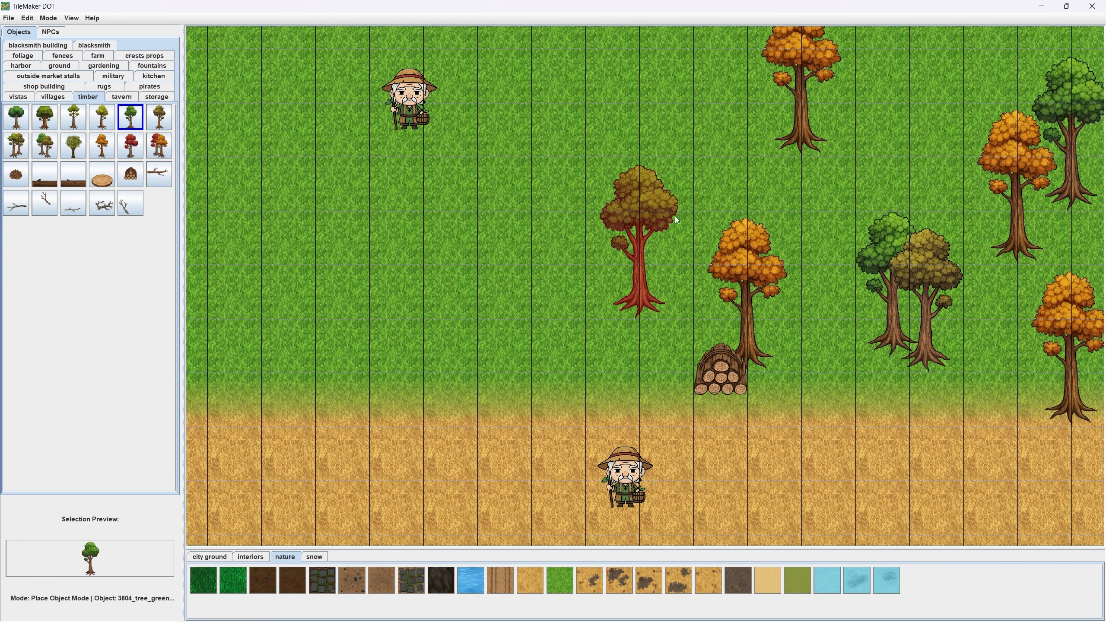
{"action": "middle_click", "coordinate": [726, 350]}
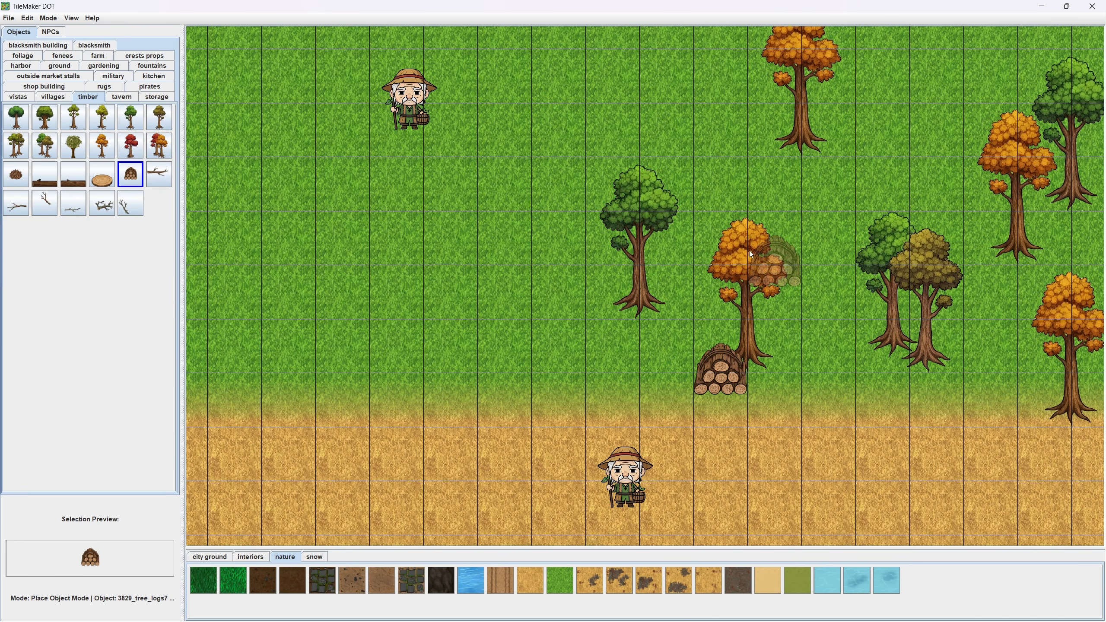
{"action": "left_click_drag", "start_coordinate": [737, 269], "coordinate": [579, 339]}
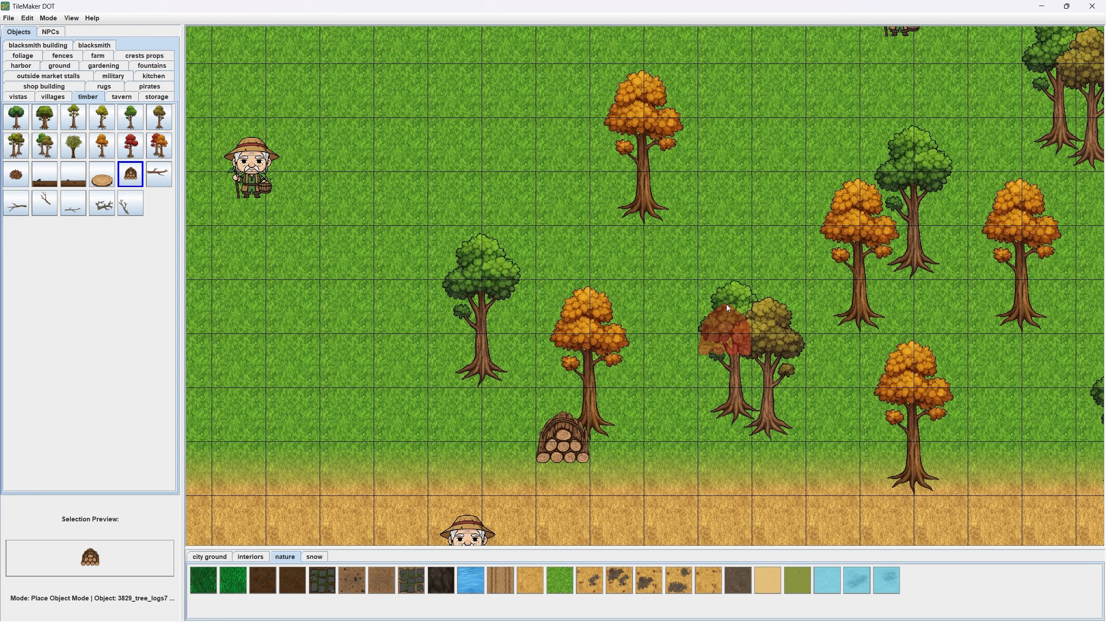
{"action": "left_click_drag", "start_coordinate": [513, 300], "coordinate": [724, 275]}
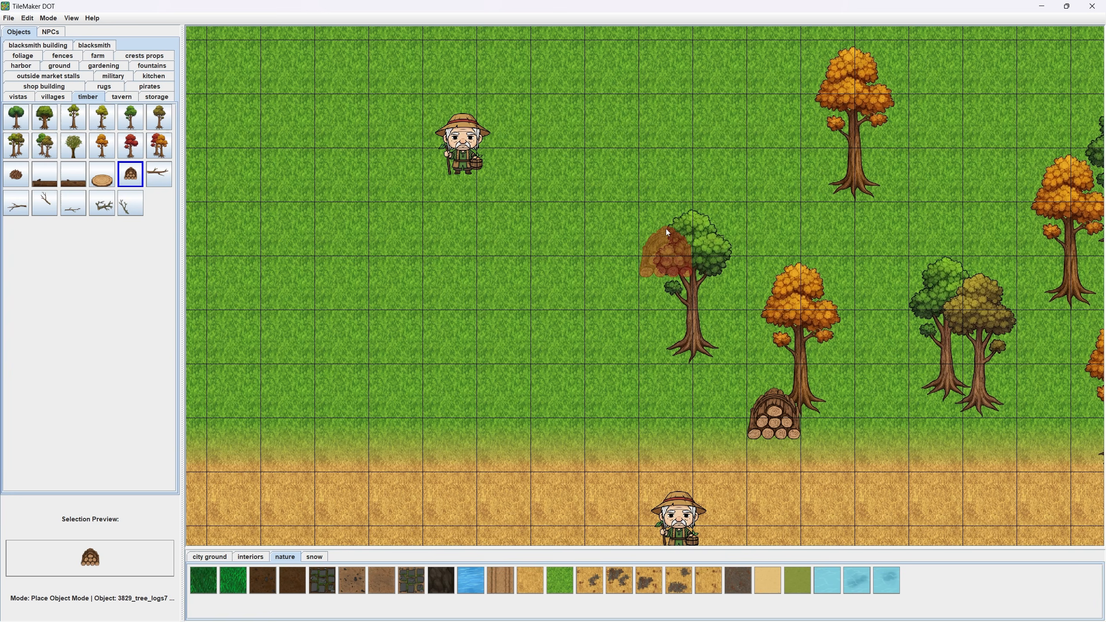
Place two log piles diagonally on the grass beside the green tree.
{"action": "left_click", "coordinate": [614, 286]}
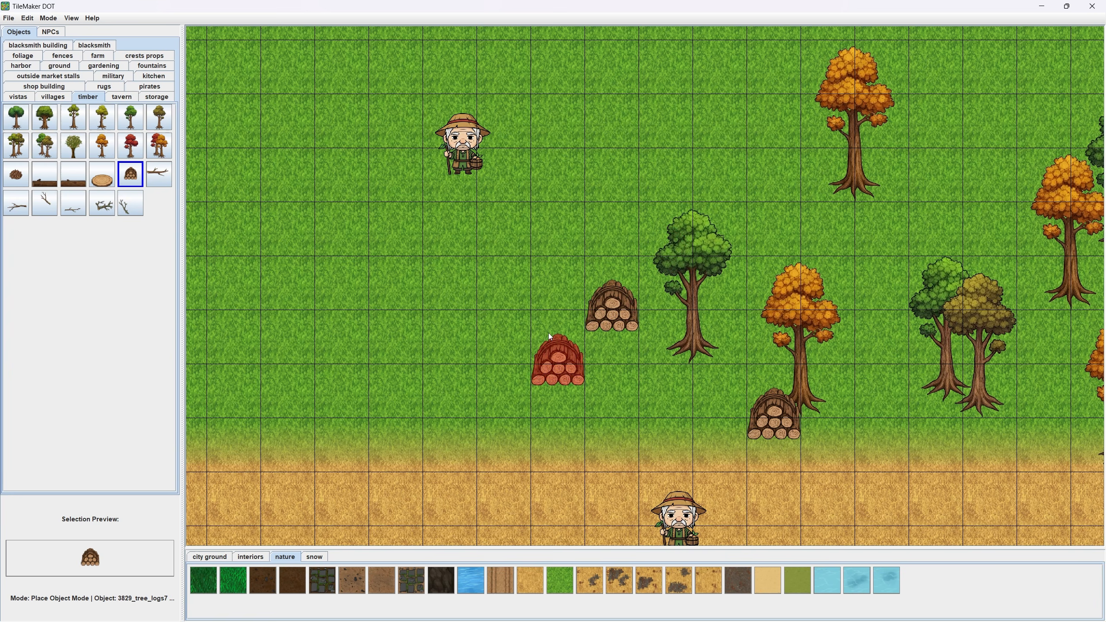
{"action": "left_click", "coordinate": [559, 339]}
Turn autotile off, examine the dirt path's edges along its length, and turn autotile back on.
{"action": "left_click", "coordinate": [71, 18]}
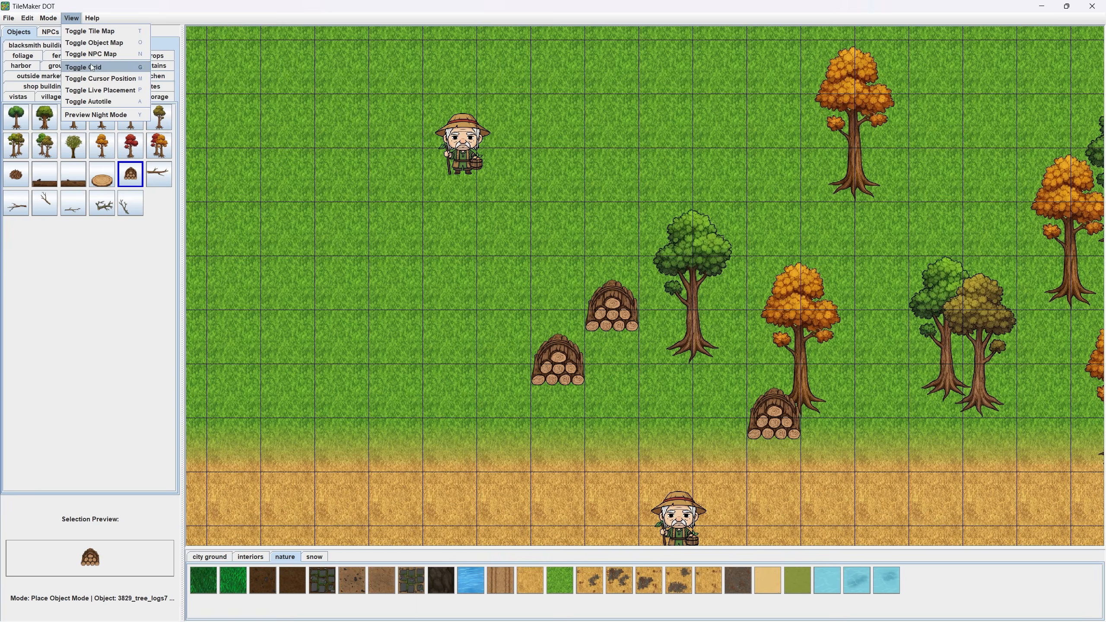
{"action": "left_click", "coordinate": [110, 100]}
{"action": "scroll", "coordinate": [525, 313], "scroll_direction": "down", "scroll_amount": 5}
{"action": "scroll", "coordinate": [569, 204], "scroll_direction": "down", "scroll_amount": 5}
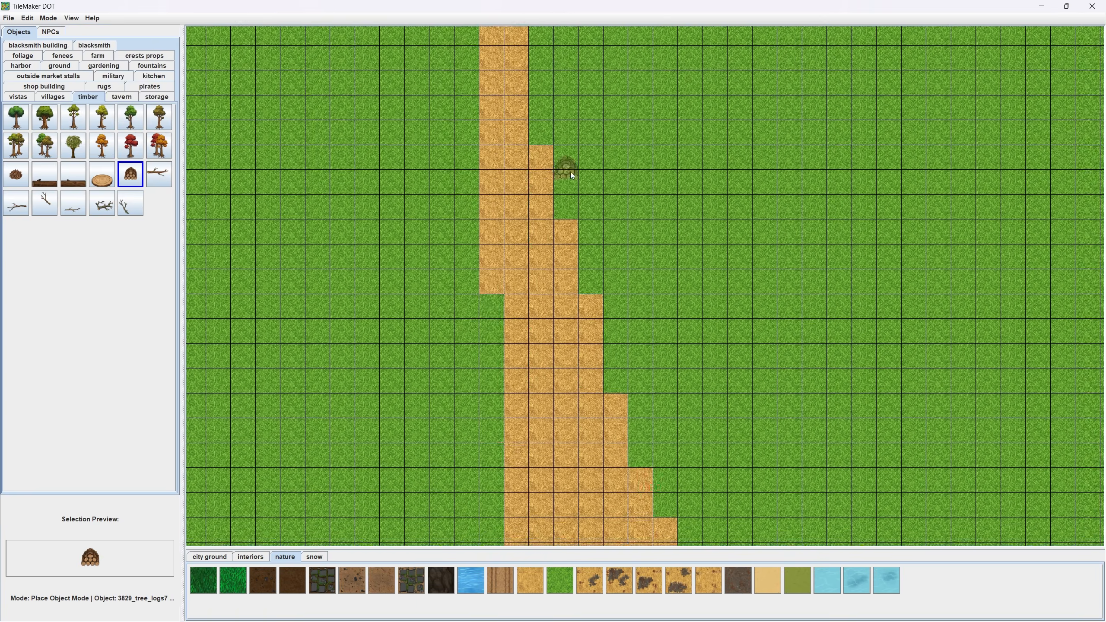
{"action": "scroll", "coordinate": [566, 379], "scroll_direction": "up", "scroll_amount": 5}
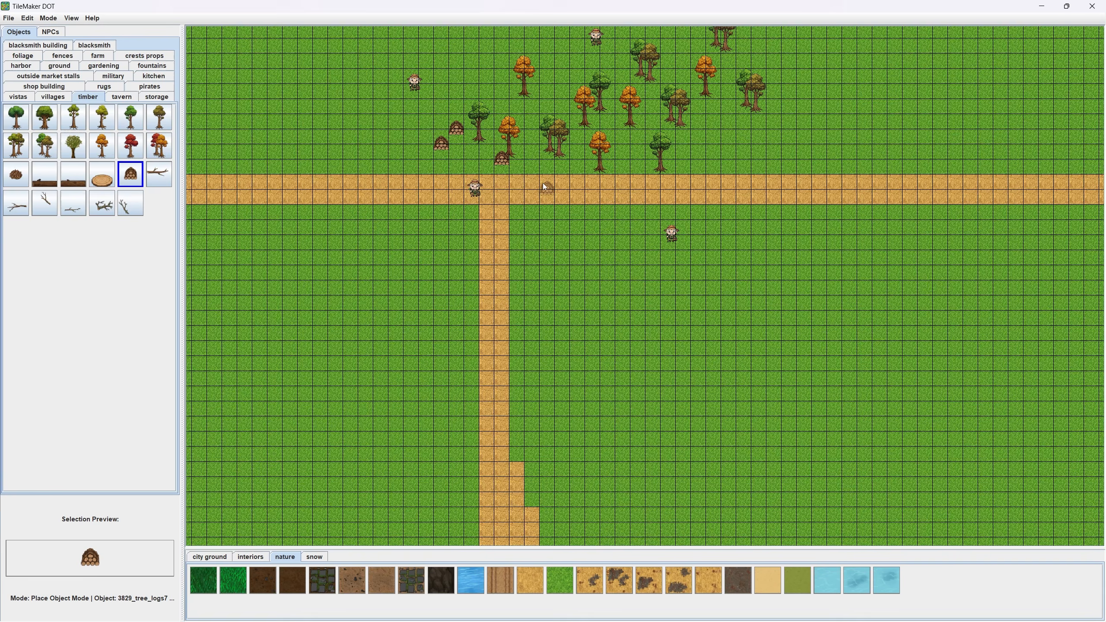
{"action": "scroll", "coordinate": [543, 183], "scroll_direction": "up", "scroll_amount": 3}
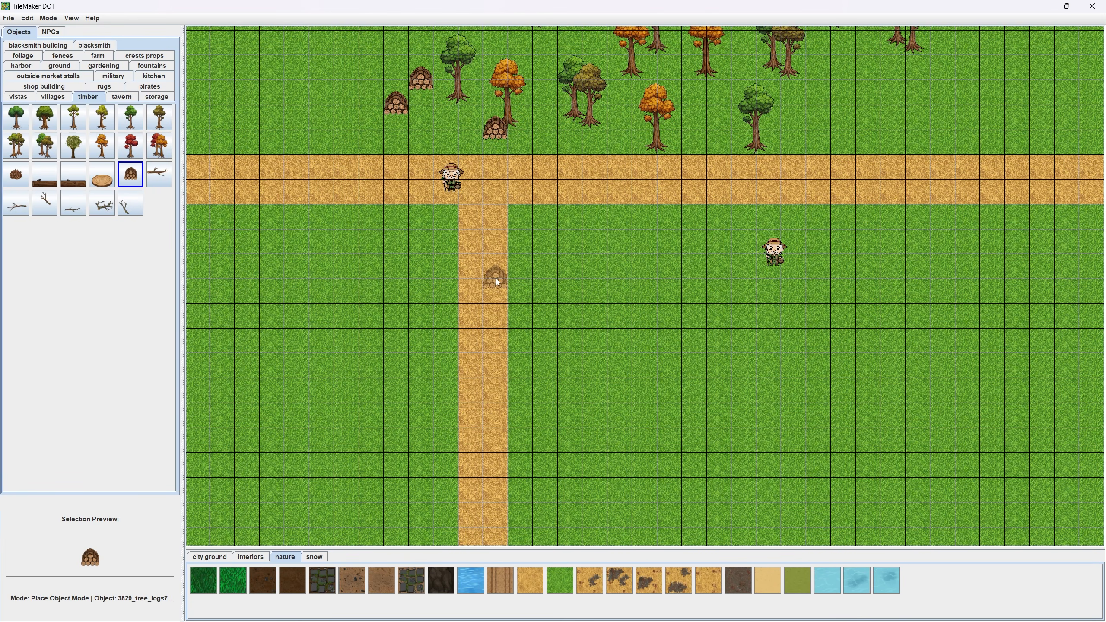
{"action": "left_click_drag", "start_coordinate": [560, 407], "coordinate": [559, 115]}
{"action": "key", "text": "t"}
{"action": "left_click_drag", "start_coordinate": [551, 323], "coordinate": [528, 213]}
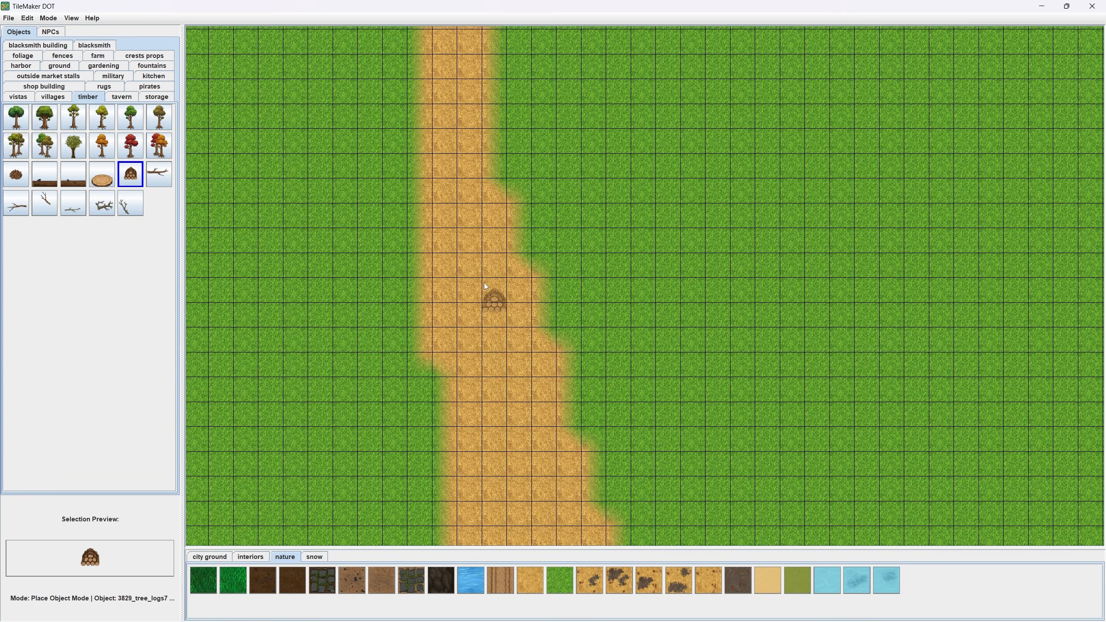
Turn the grid off and switch autotile off and on twice to compare the dirt path's borders.
{"action": "key", "text": "g"}
{"action": "scroll", "coordinate": [522, 312], "scroll_direction": "up", "scroll_amount": 2}
{"action": "key", "text": "t"}
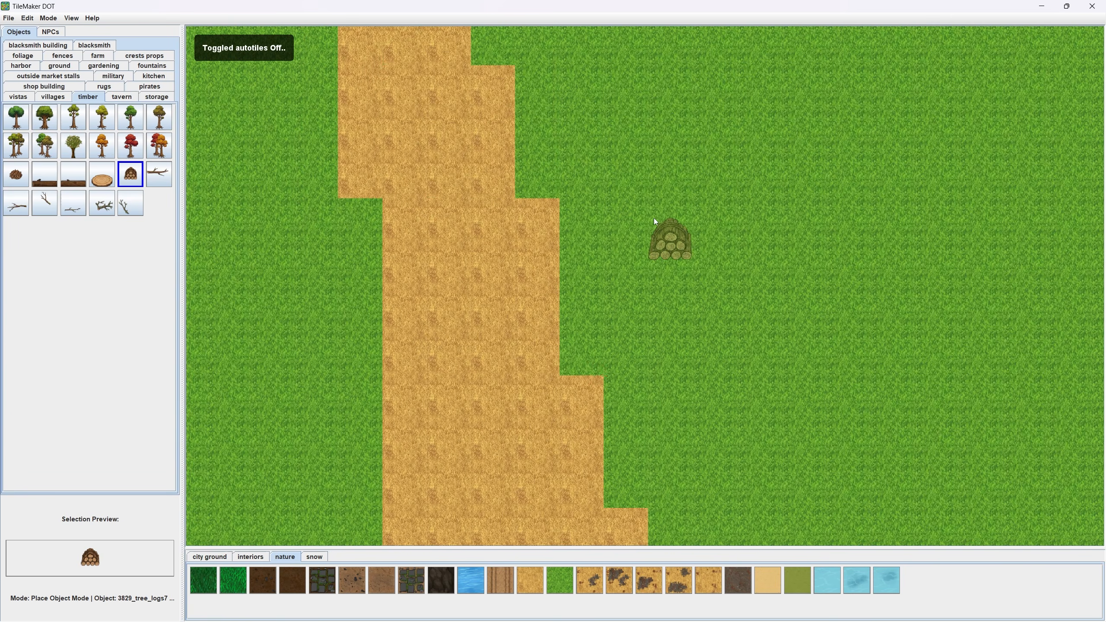
{"action": "key", "text": "t"}
{"action": "scroll", "coordinate": [575, 239], "scroll_direction": "down", "scroll_amount": 4}
{"action": "key", "text": "t"}
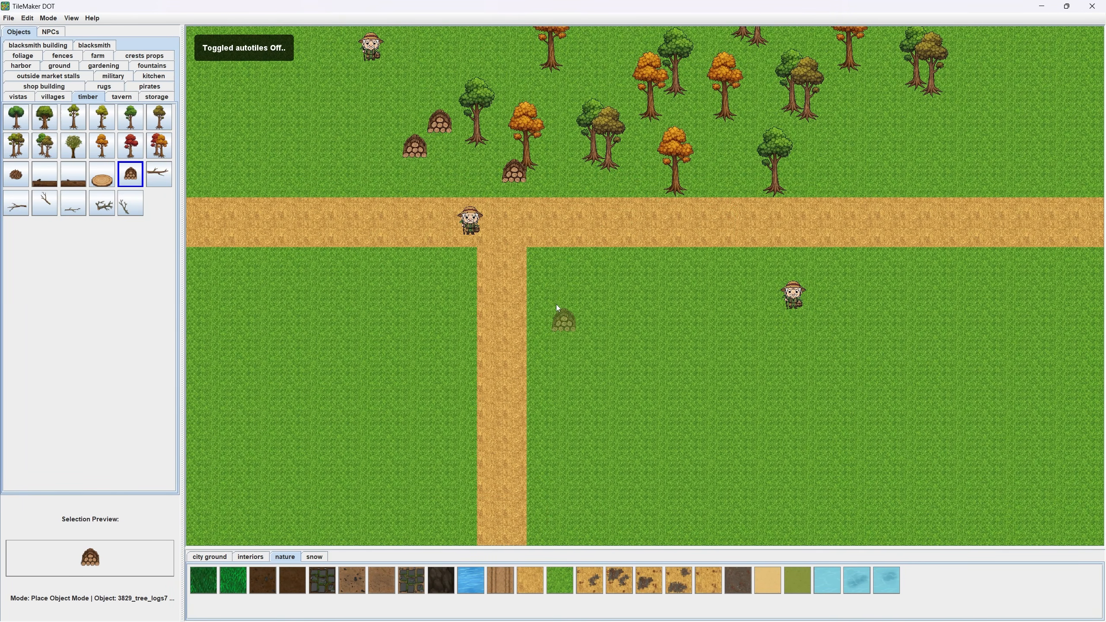
{"action": "key", "text": "t"}
Turn on the night mode preview and examine the map at different zoom levels.
{"action": "left_click", "coordinate": [48, 18]}
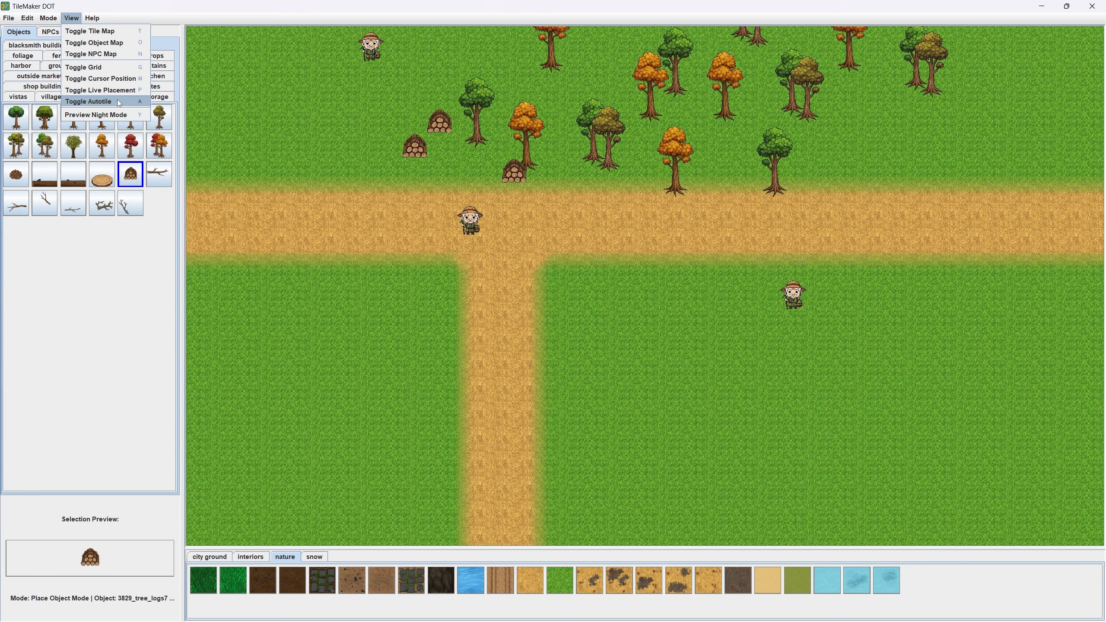
{"action": "left_click", "coordinate": [122, 115]}
{"action": "scroll", "coordinate": [506, 325], "scroll_direction": "up", "scroll_amount": 4}
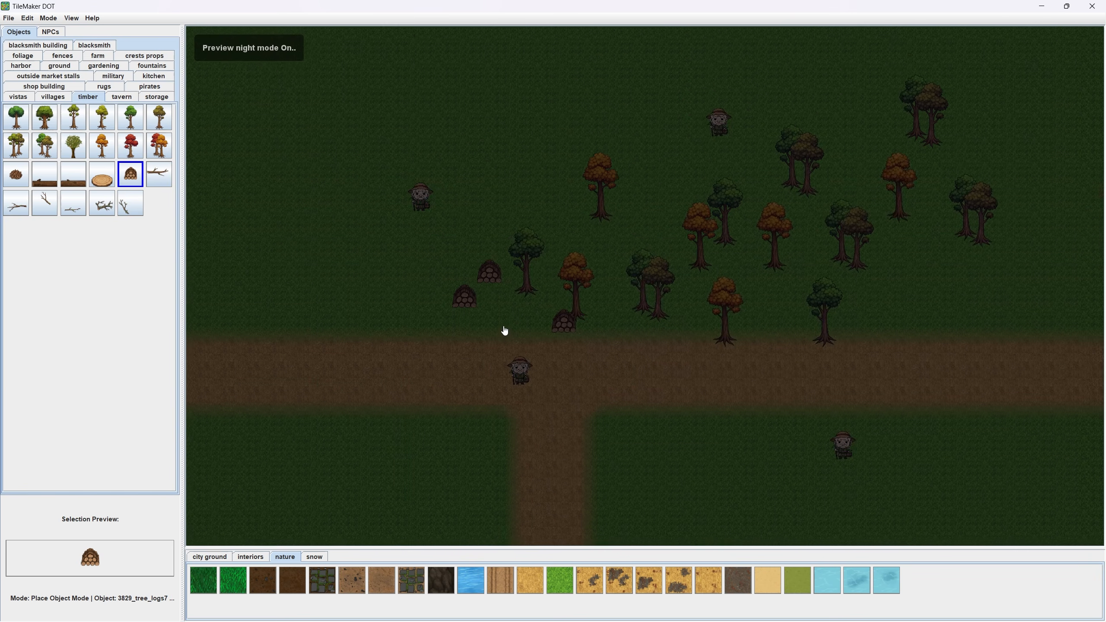
{"action": "scroll", "coordinate": [440, 263], "scroll_direction": "down", "scroll_amount": 6}
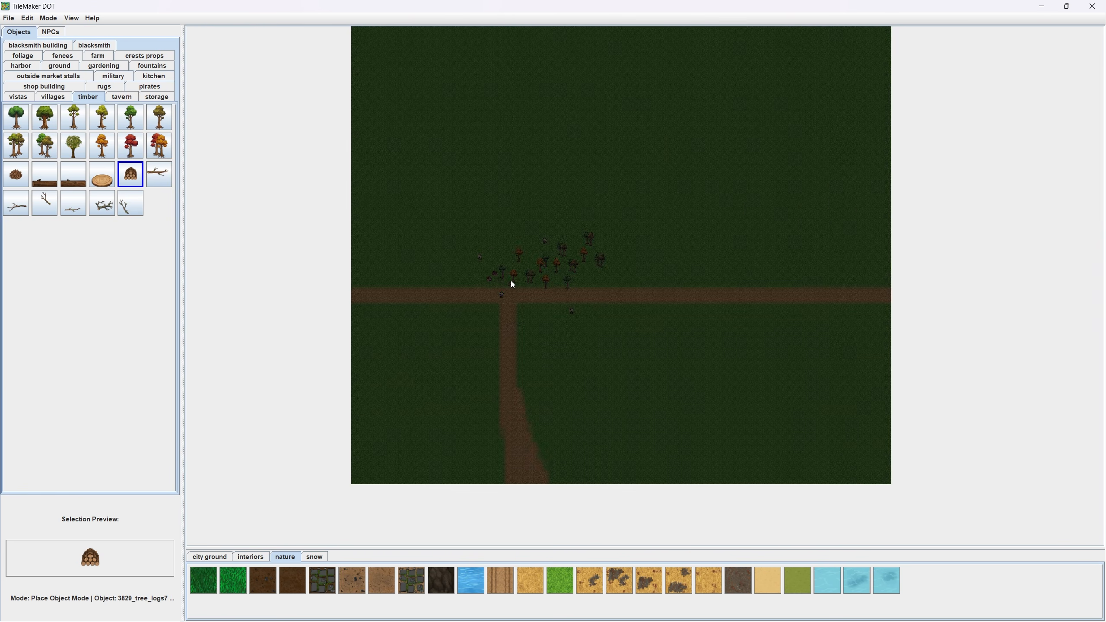
{"action": "scroll", "coordinate": [511, 307], "scroll_direction": "up", "scroll_amount": 6}
Show the grid over the night preview and switch night mode off.
{"action": "key", "text": "g"}
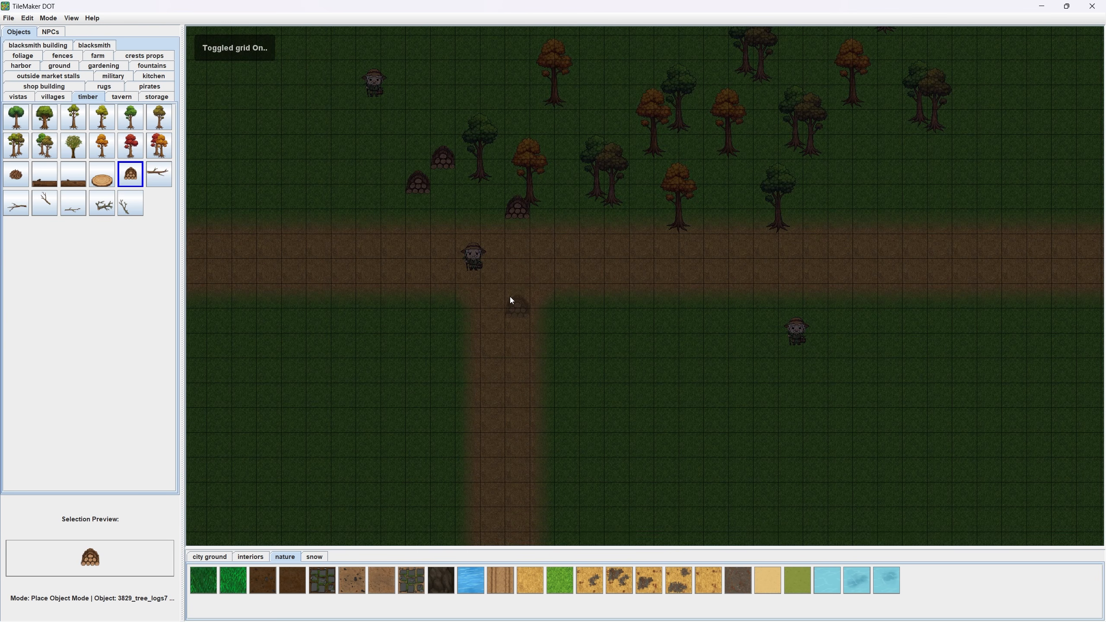
{"action": "scroll", "coordinate": [545, 243], "scroll_direction": "up", "scroll_amount": 3}
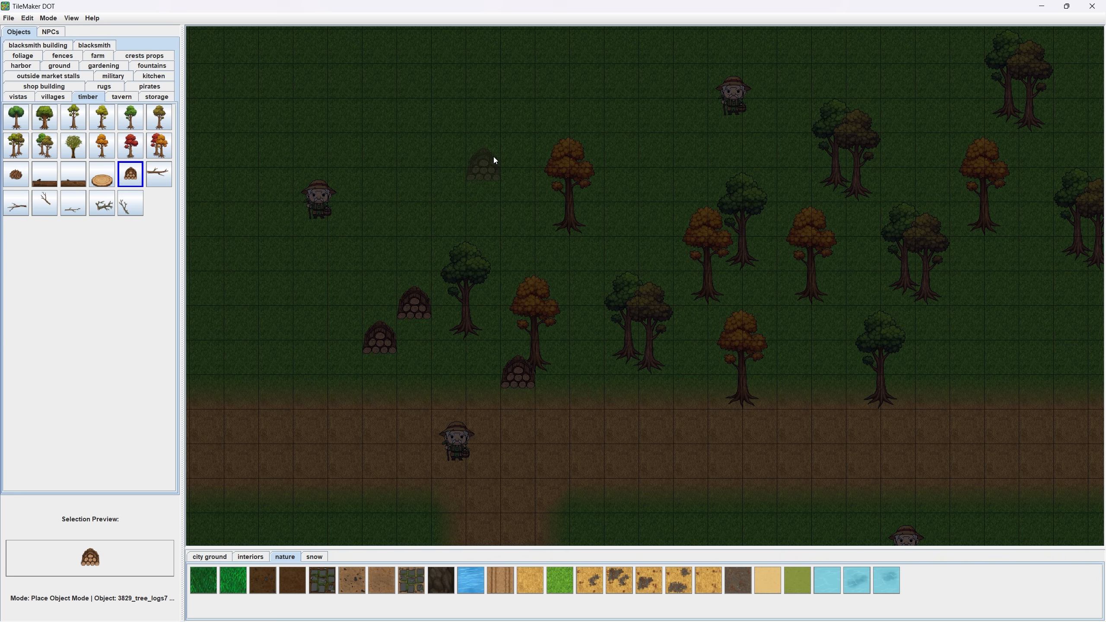
{"action": "left_click", "coordinate": [71, 18]}
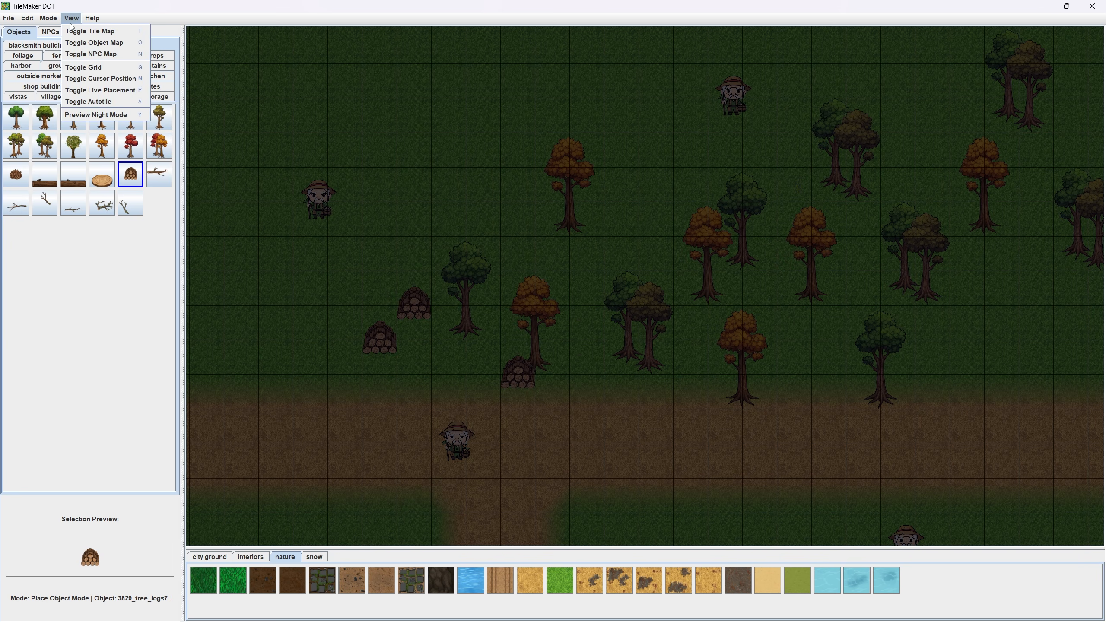
{"action": "left_click", "coordinate": [105, 115]}
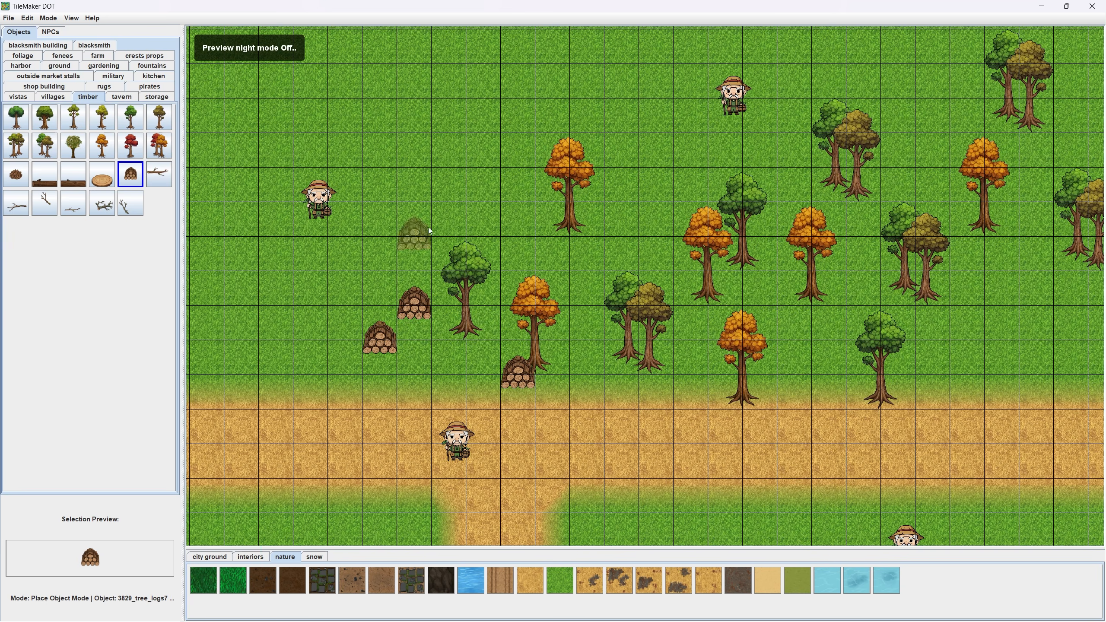
{"action": "scroll", "coordinate": [429, 227], "scroll_direction": "down", "scroll_amount": 5}
Open the Keyboard/Mouse Legend, read through the shortcuts and feature descriptions, and close it.
{"action": "left_click", "coordinate": [71, 18]}
{"action": "mouse_move", "coordinate": [88, 24]}
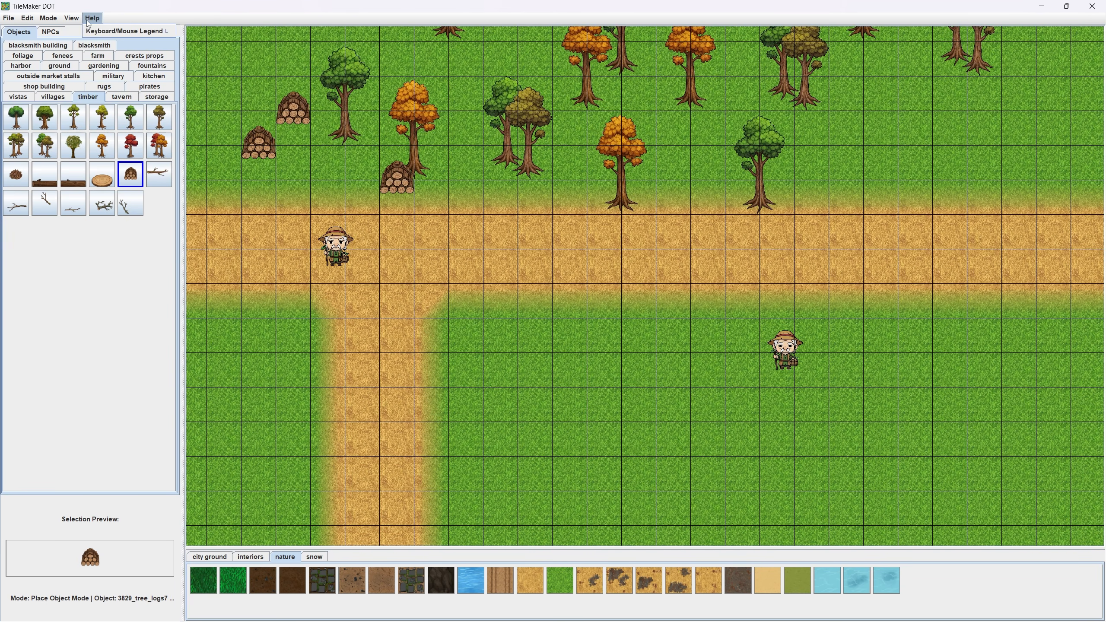
{"action": "left_click", "coordinate": [101, 32]}
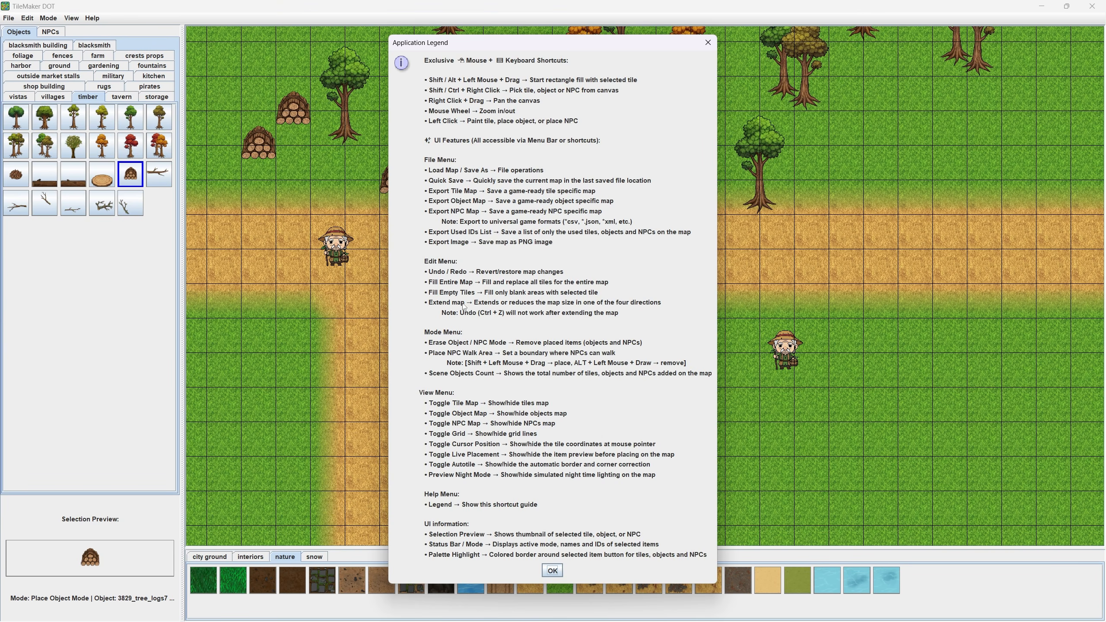
{"action": "left_click", "coordinate": [556, 572]}
{"action": "left_click_drag", "start_coordinate": [580, 382], "coordinate": [549, 305]}
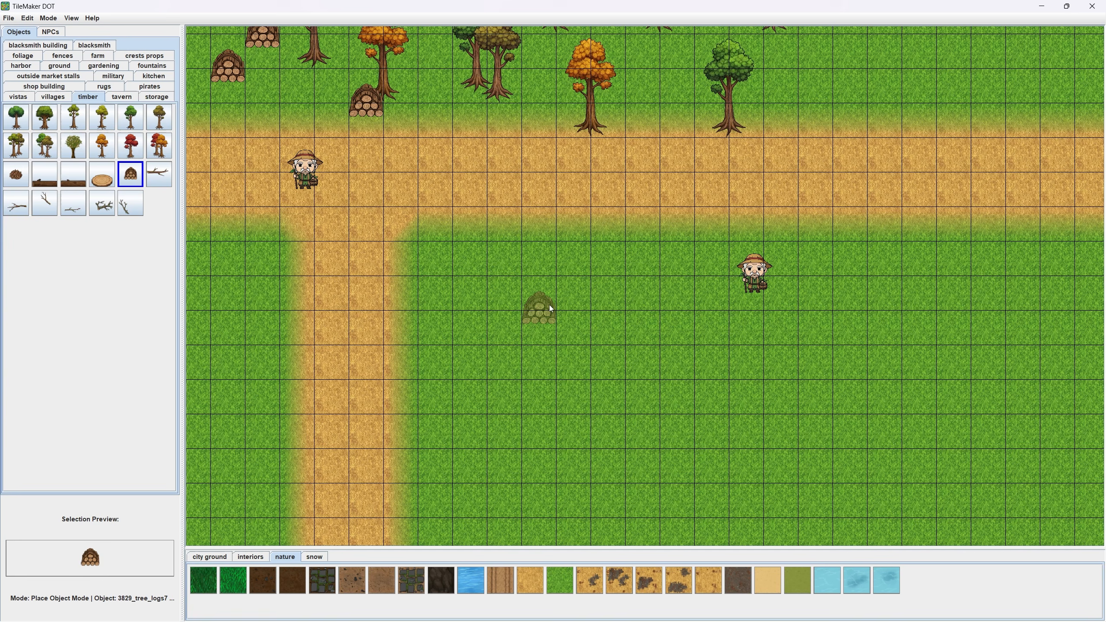
Browse the fountains, rugs and villages objects and place a red-roofed village house on the grass beside the vertical path.
{"action": "left_click_drag", "start_coordinate": [188, 56], "coordinate": [365, 278]}
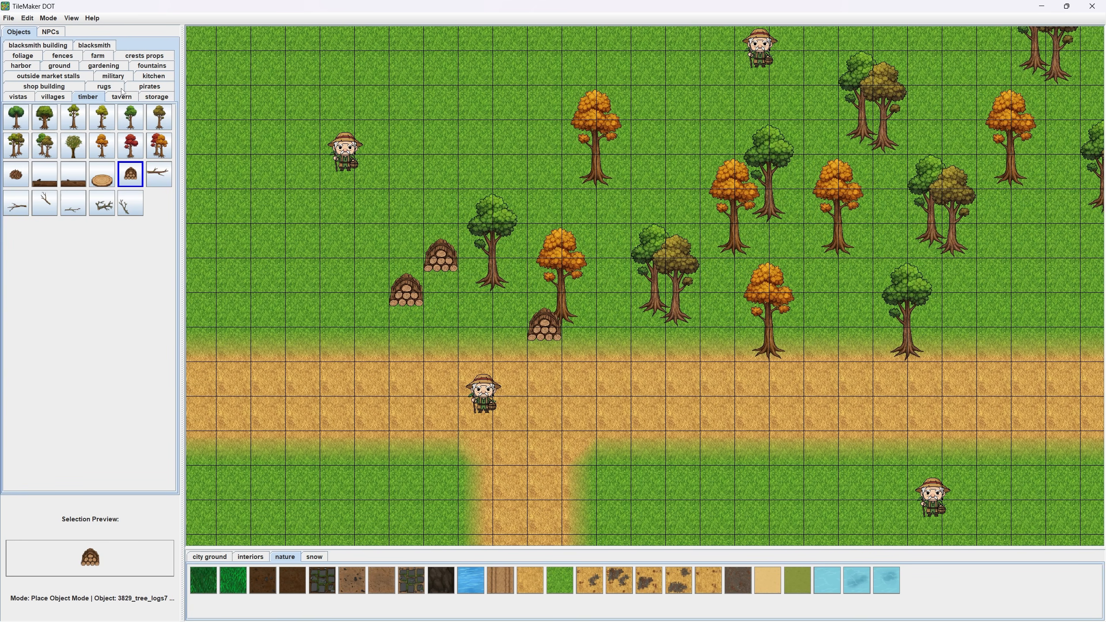
{"action": "left_click", "coordinate": [139, 66]}
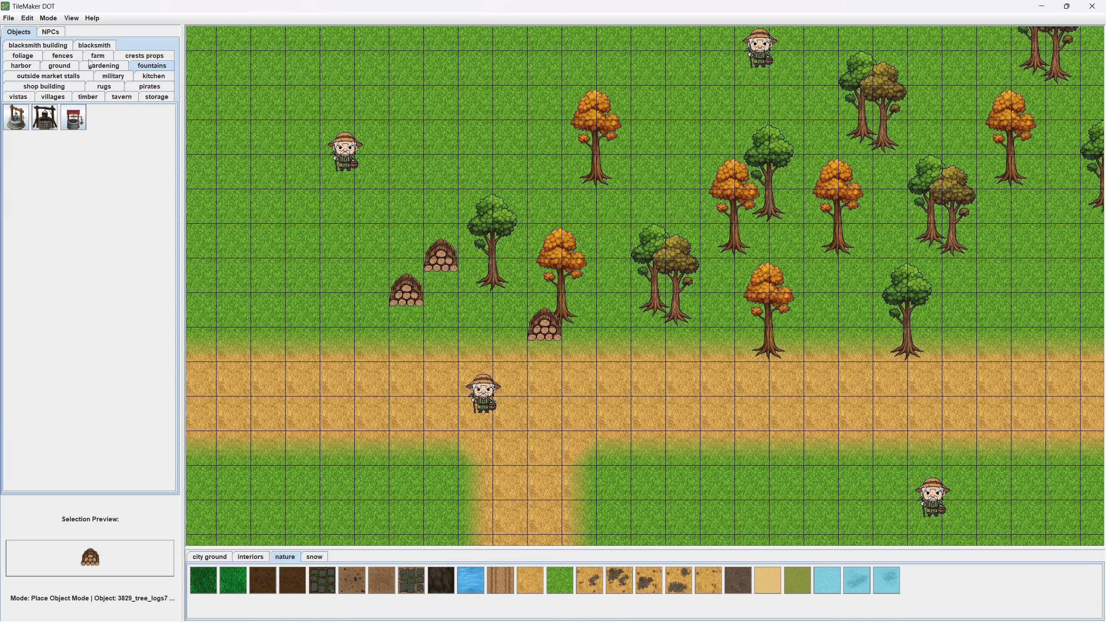
{"action": "left_click", "coordinate": [113, 89]}
{"action": "left_click", "coordinate": [61, 99]}
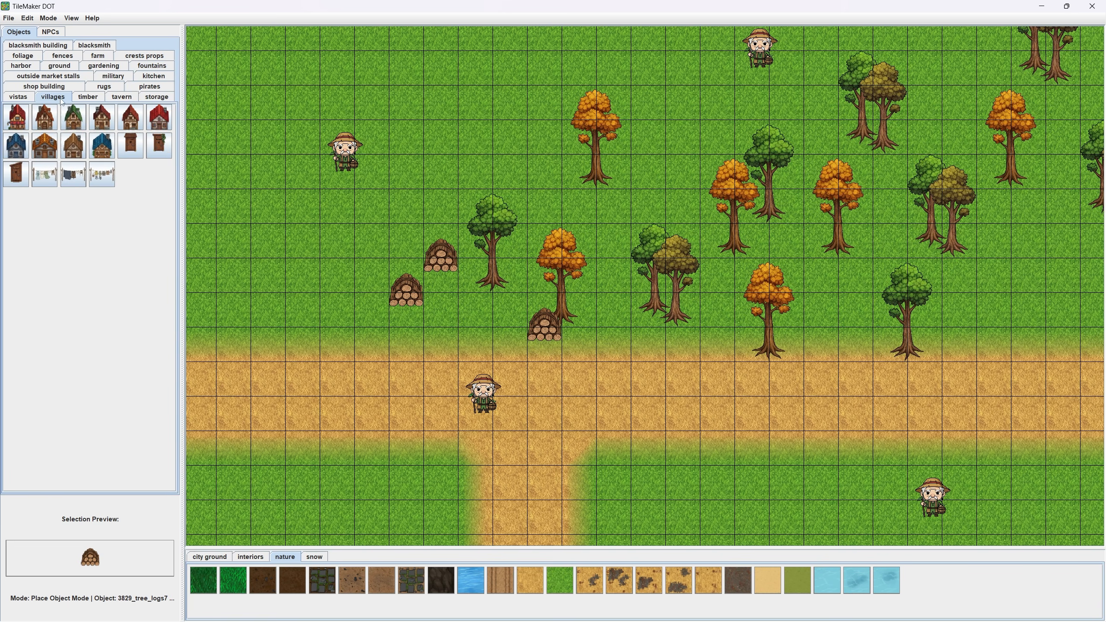
{"action": "left_click", "coordinate": [36, 118]}
{"action": "left_click_drag", "start_coordinate": [372, 380], "coordinate": [580, 164]}
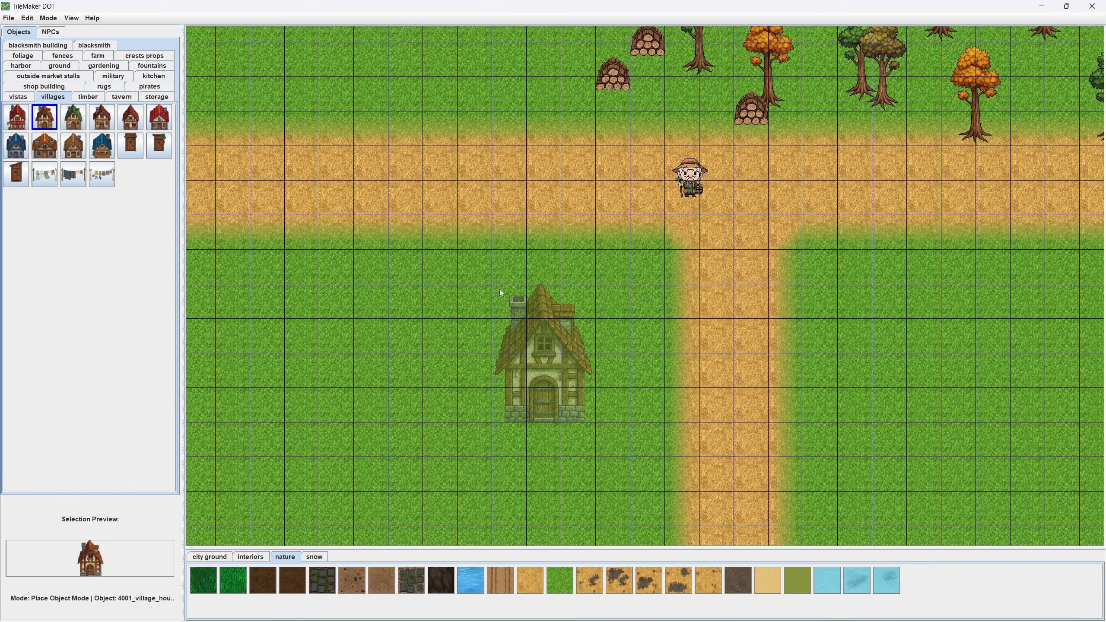
{"action": "left_click", "coordinate": [506, 332]}
Place the blue-roofed village house on the opposite side of the vertical path, lower than the red-roofed house.
{"action": "left_click_drag", "start_coordinate": [606, 422], "coordinate": [443, 167]}
{"action": "left_click", "coordinate": [103, 146]}
{"action": "left_click", "coordinate": [774, 305]}
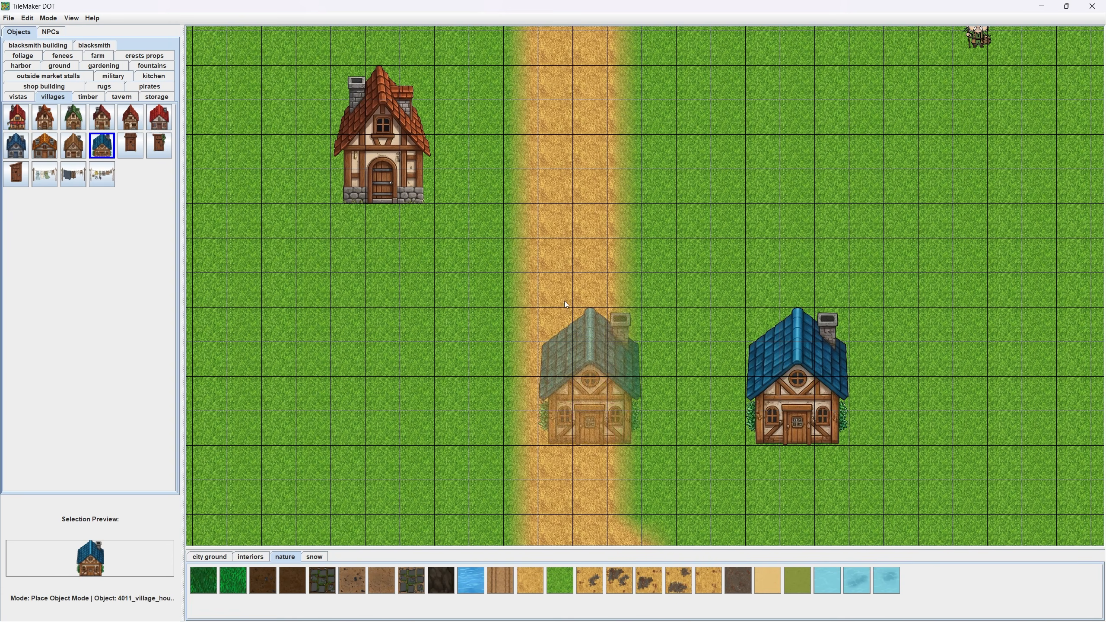
{"action": "left_click_drag", "start_coordinate": [564, 301], "coordinate": [514, 354]}
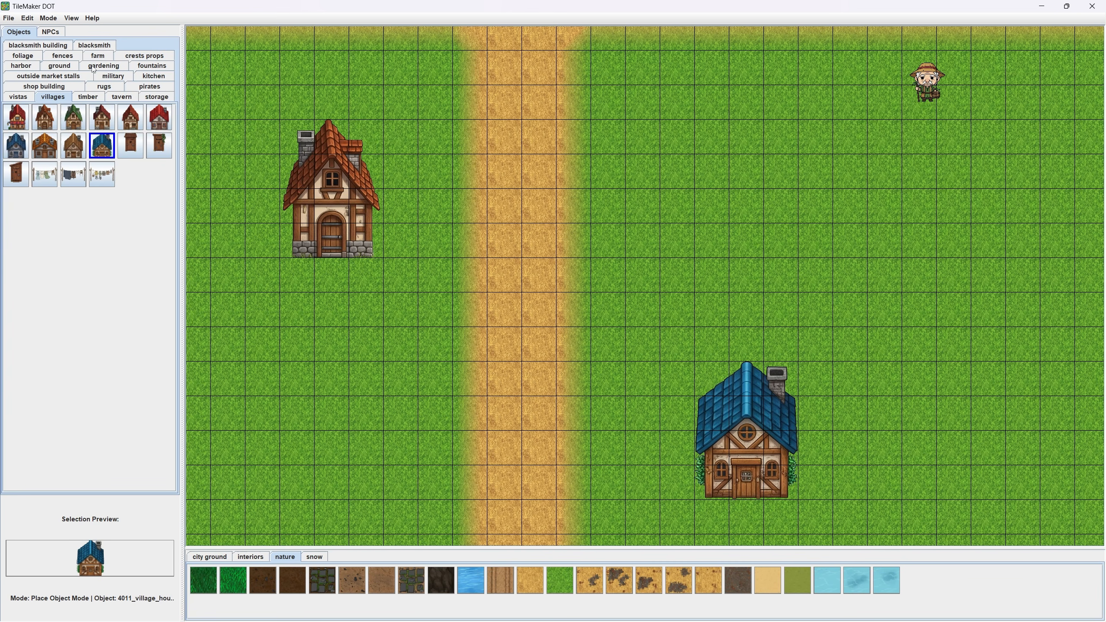
Browse the gardening and crests props objects and place the black-and-red sword banner above the red-roofed house's door.
{"action": "scroll", "coordinate": [294, 192], "scroll_direction": "up", "scroll_amount": 3}
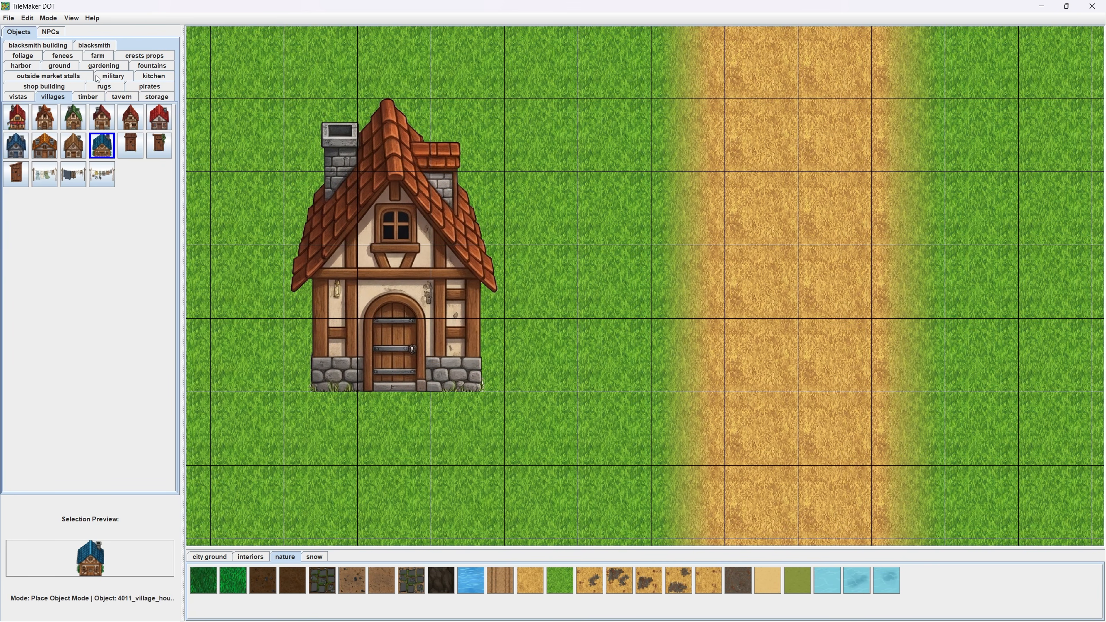
{"action": "left_click", "coordinate": [104, 66]}
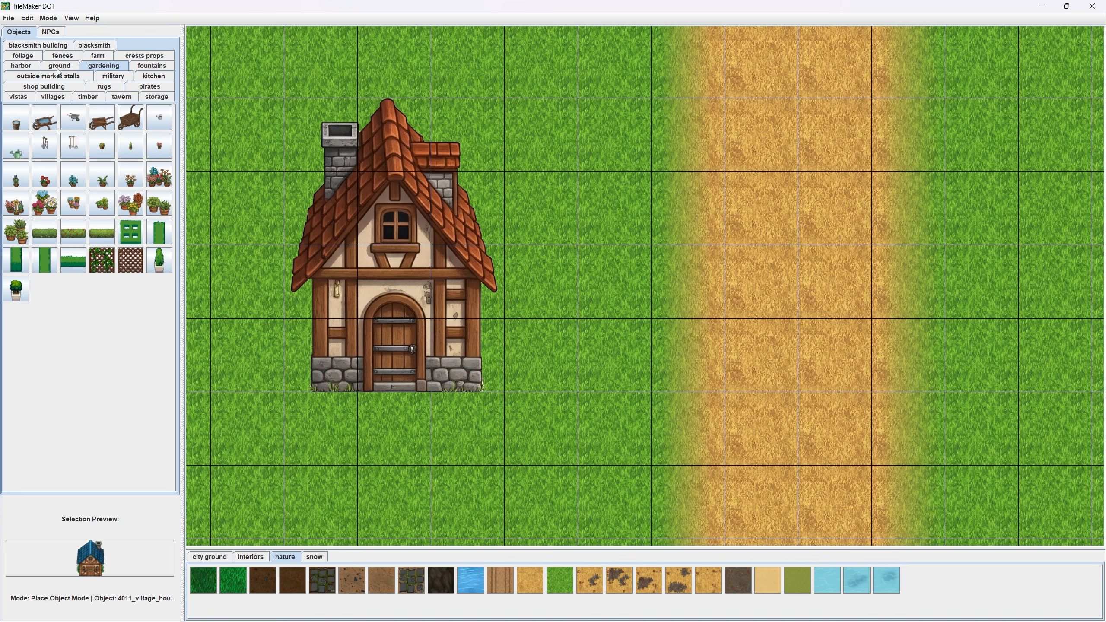
{"action": "left_click", "coordinate": [137, 58]}
{"action": "scroll", "coordinate": [424, 239], "scroll_direction": "down", "scroll_amount": 1}
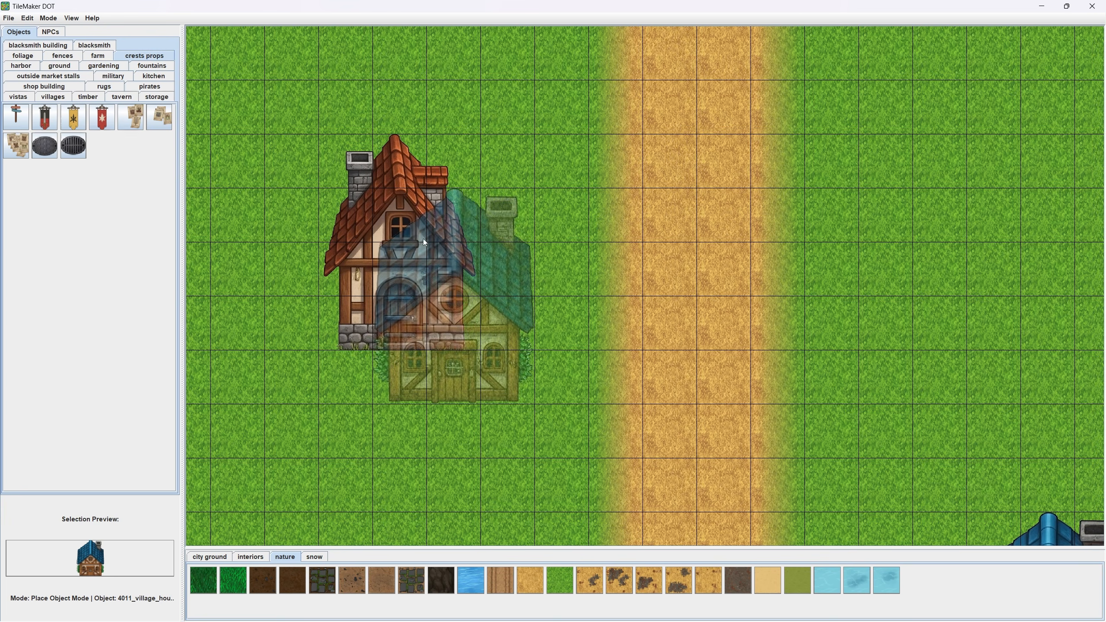
{"action": "left_click", "coordinate": [51, 122]}
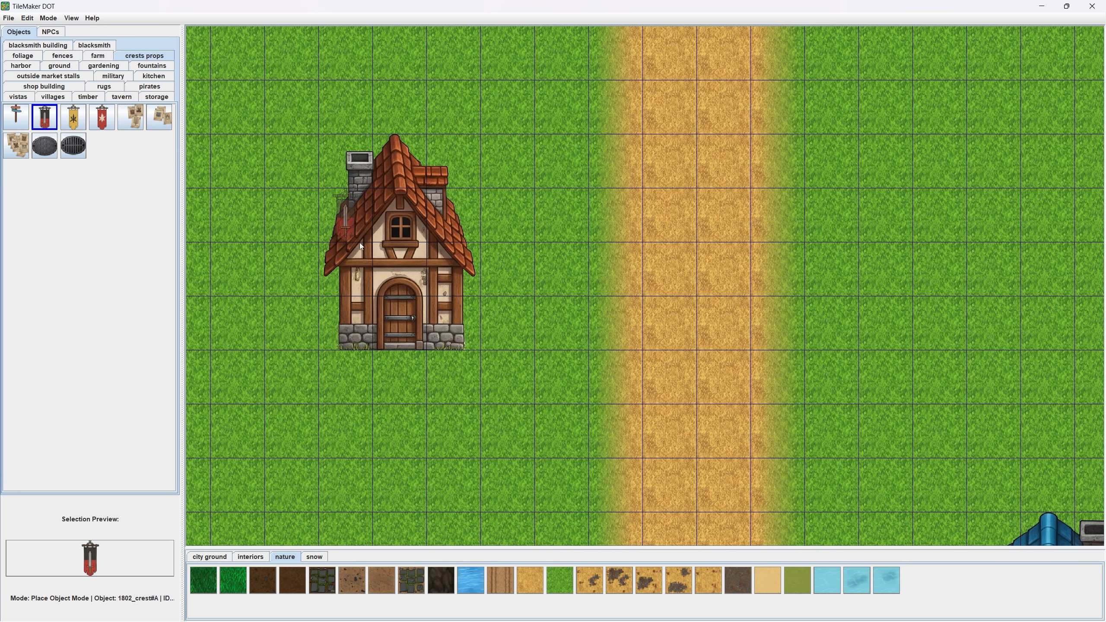
{"action": "scroll", "coordinate": [360, 243], "scroll_direction": "up", "scroll_amount": 2}
{"action": "scroll", "coordinate": [365, 251], "scroll_direction": "up", "scroll_amount": 1}
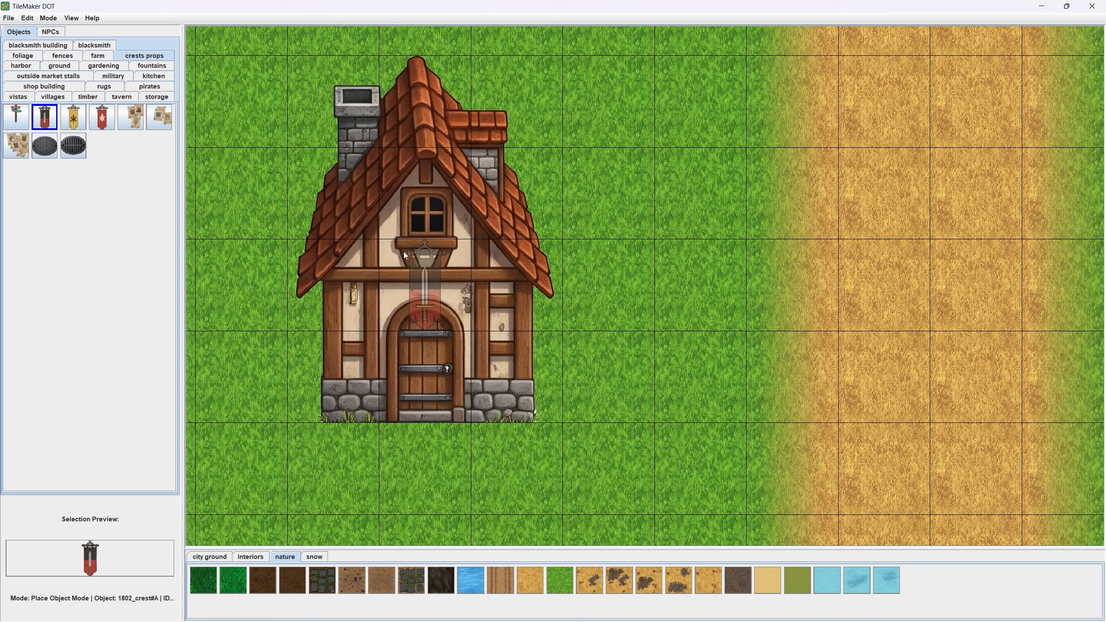
{"action": "left_click", "coordinate": [392, 266]}
Place the three-sheet quest poster group on the red-roofed house's wall beside the door.
{"action": "scroll", "coordinate": [460, 344], "scroll_direction": "down", "scroll_amount": 2}
{"action": "scroll", "coordinate": [462, 374], "scroll_direction": "up", "scroll_amount": 2}
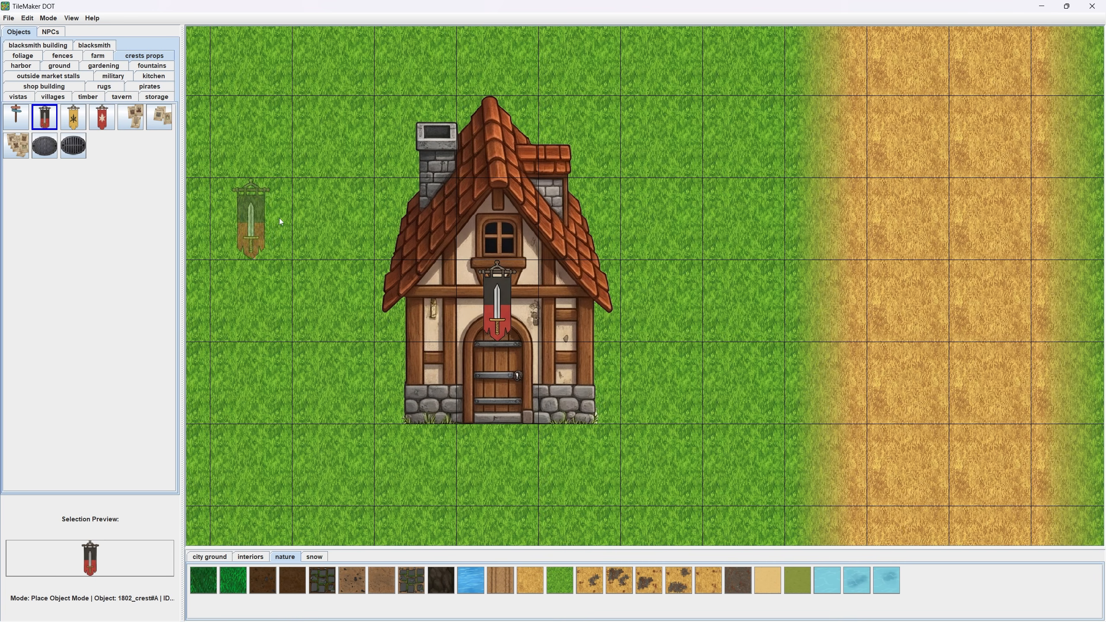
{"action": "left_click", "coordinate": [102, 117]}
{"action": "left_click", "coordinate": [131, 117]}
{"action": "left_click", "coordinate": [431, 381]}
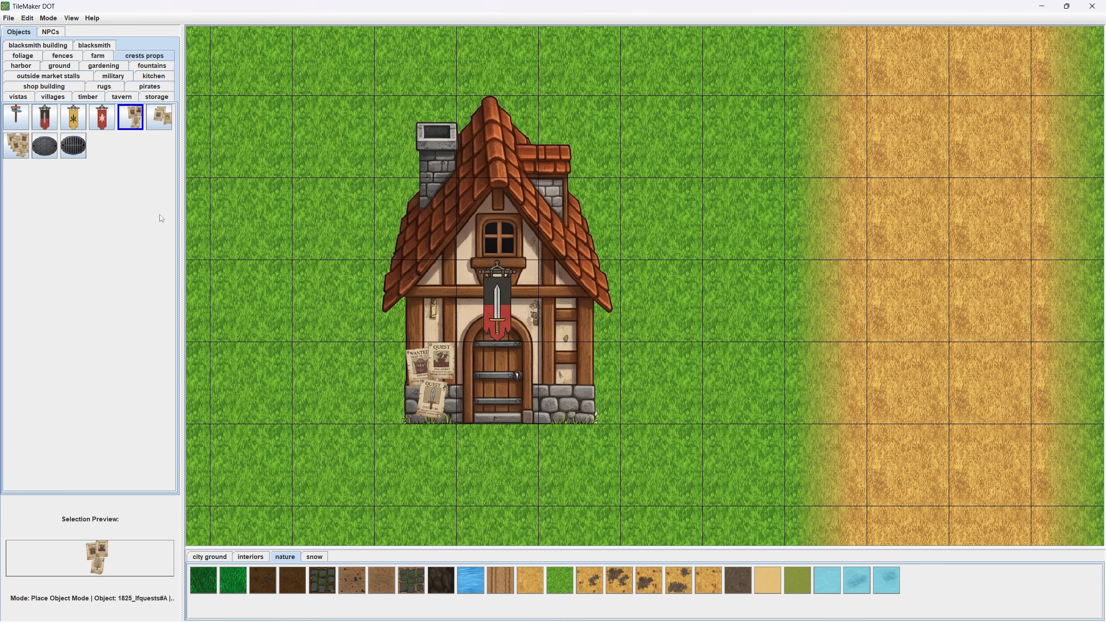
Place the two-sheet quest poster group over the red-roofed house's door.
{"action": "left_click", "coordinate": [159, 117]}
{"action": "left_click", "coordinate": [468, 350]}
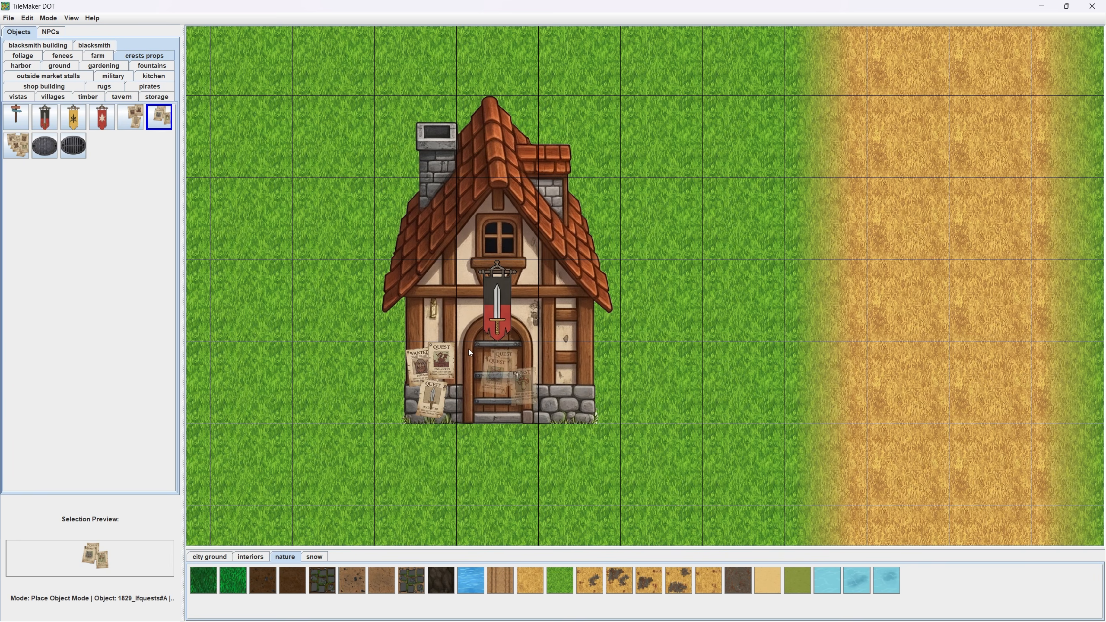
{"action": "scroll", "coordinate": [536, 355], "scroll_direction": "up", "scroll_amount": 1}
{"action": "scroll", "coordinate": [542, 360], "scroll_direction": "down", "scroll_amount": 4}
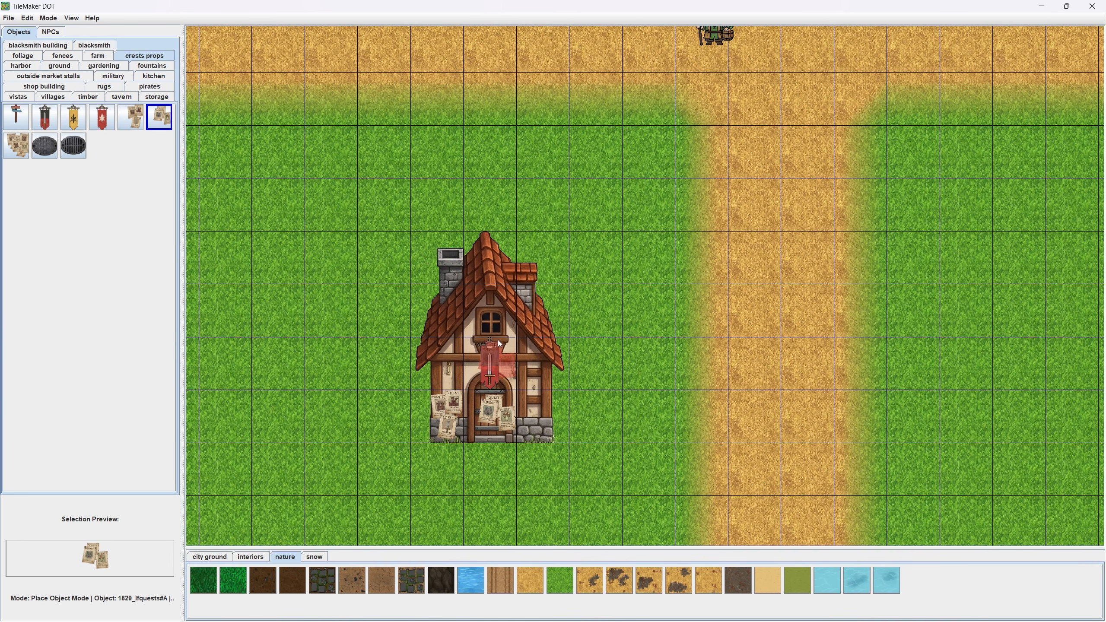
Place the square red cross rug on the grass beside the vertical path and another under the old farmer on the horizontal path.
{"action": "left_click_drag", "start_coordinate": [478, 252], "coordinate": [447, 318]}
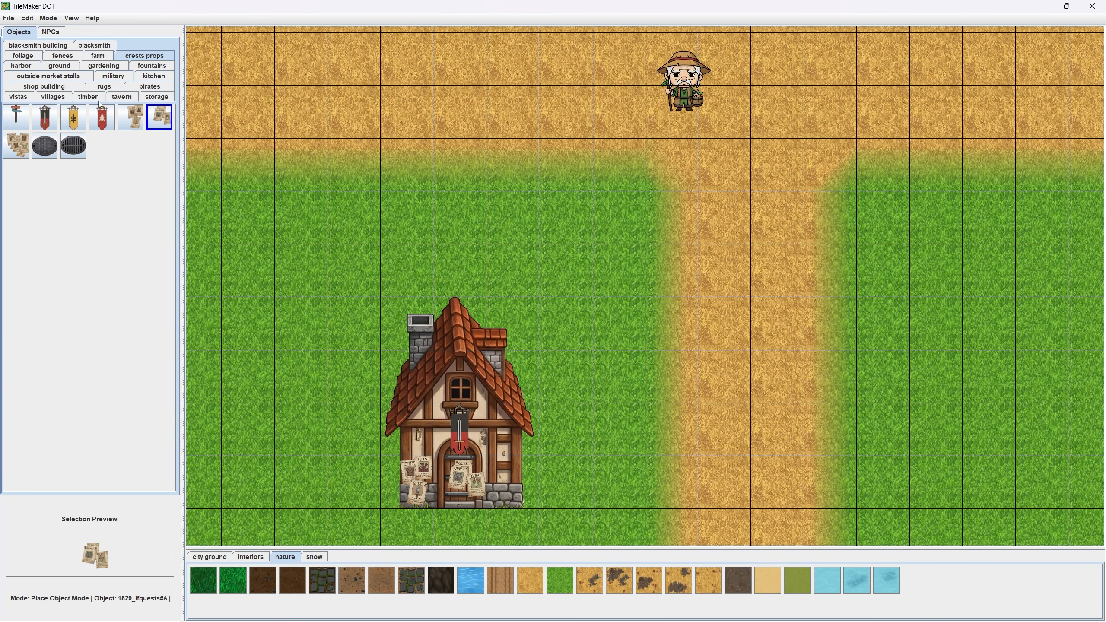
{"action": "left_click", "coordinate": [112, 88]}
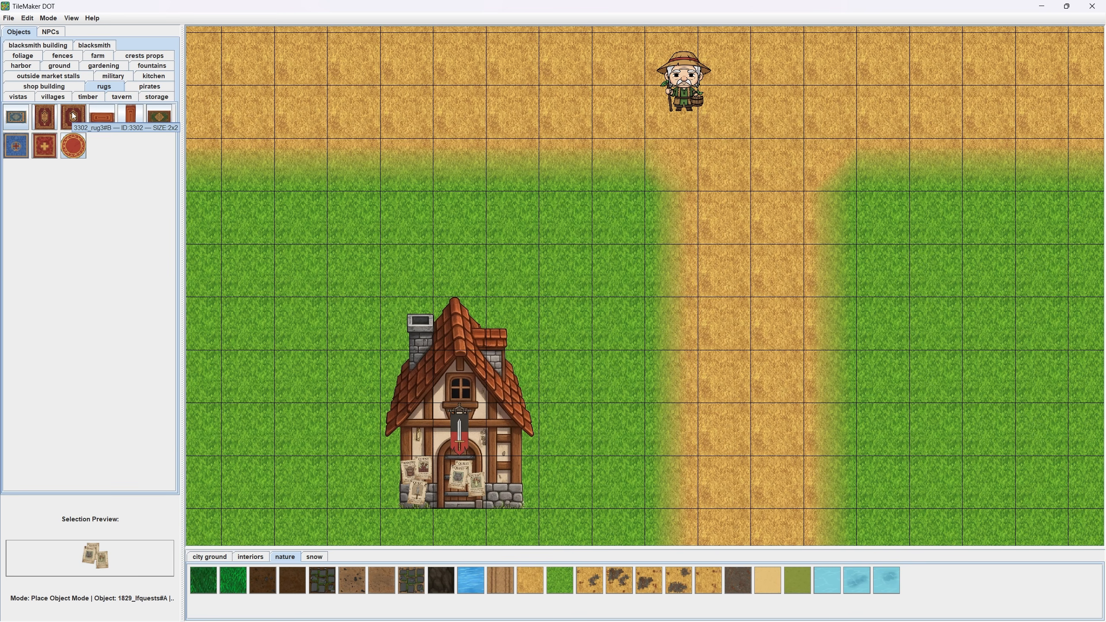
{"action": "left_click", "coordinate": [54, 144]}
{"action": "left_click_drag", "start_coordinate": [575, 145], "coordinate": [369, 164]}
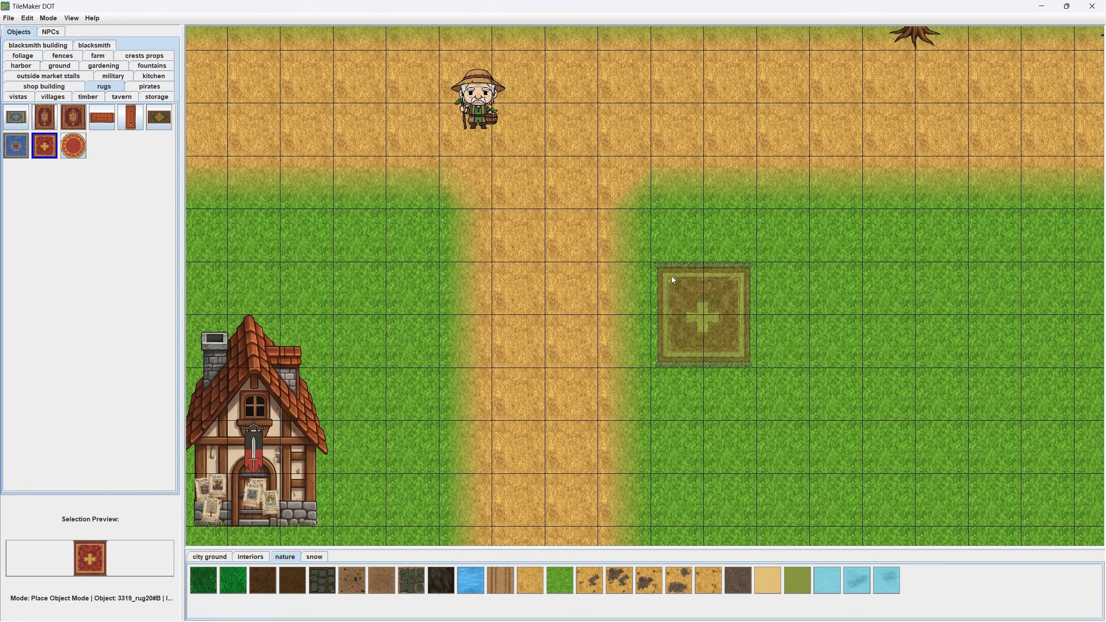
{"action": "left_click", "coordinate": [711, 270]}
{"action": "left_click_drag", "start_coordinate": [435, 126], "coordinate": [541, 286]}
{"action": "left_click", "coordinate": [577, 240]}
{"action": "scroll", "coordinate": [610, 342], "scroll_direction": "up", "scroll_amount": 7}
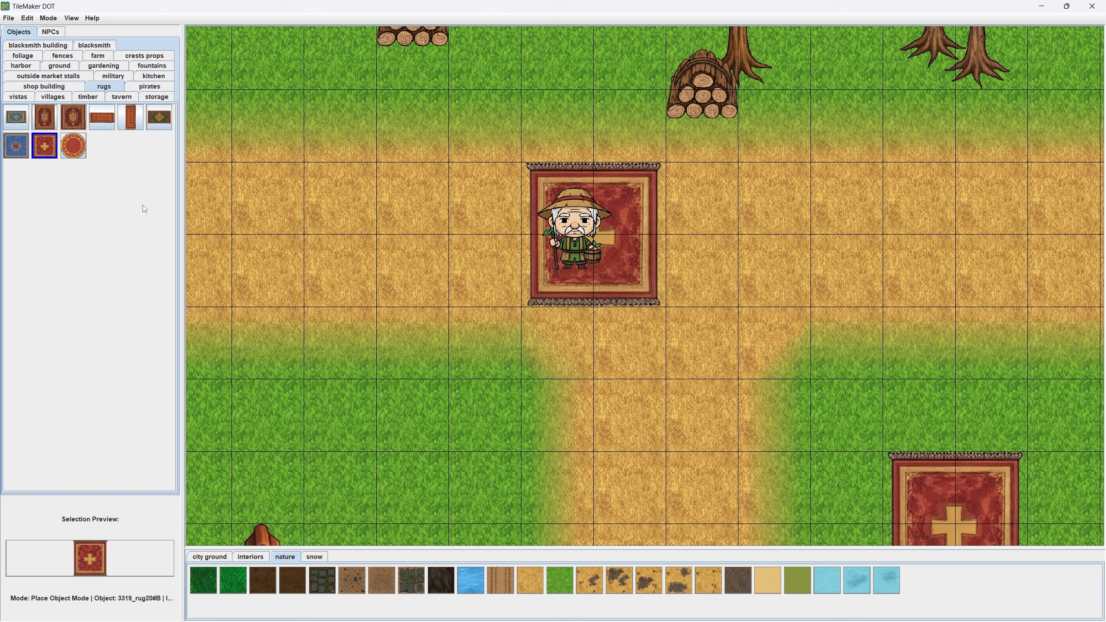
Place the round red rug on the grass on the red-roofed house's side of the path, with the blue-headband villager on it.
{"action": "left_click", "coordinate": [73, 147]}
{"action": "left_click", "coordinate": [405, 386]}
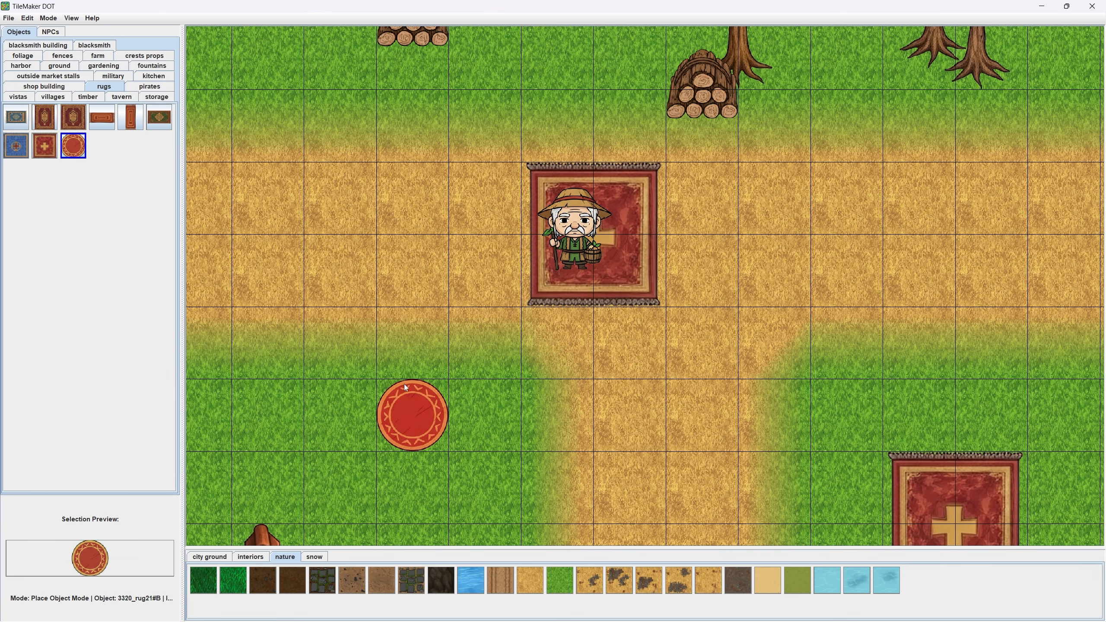
{"action": "left_click", "coordinate": [54, 32]}
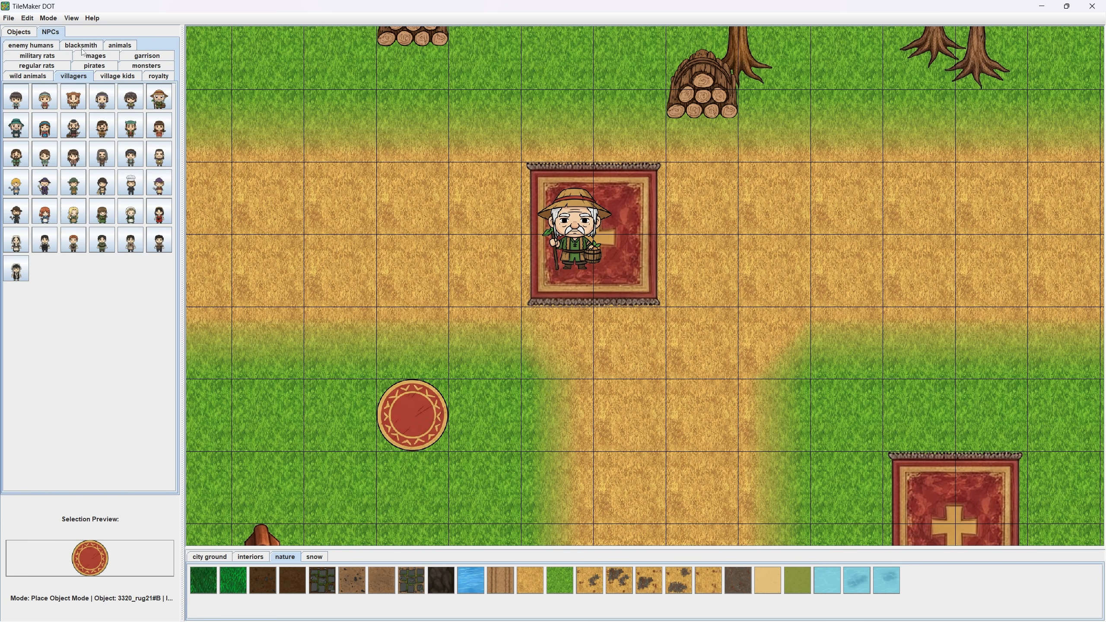
{"action": "left_click", "coordinate": [134, 153]}
{"action": "left_click", "coordinate": [405, 382]}
Place three more blue-headband villagers on and around the red cross rug on the grass.
{"action": "left_click_drag", "start_coordinate": [672, 463], "coordinate": [452, 307]}
{"action": "left_click", "coordinate": [683, 406]}
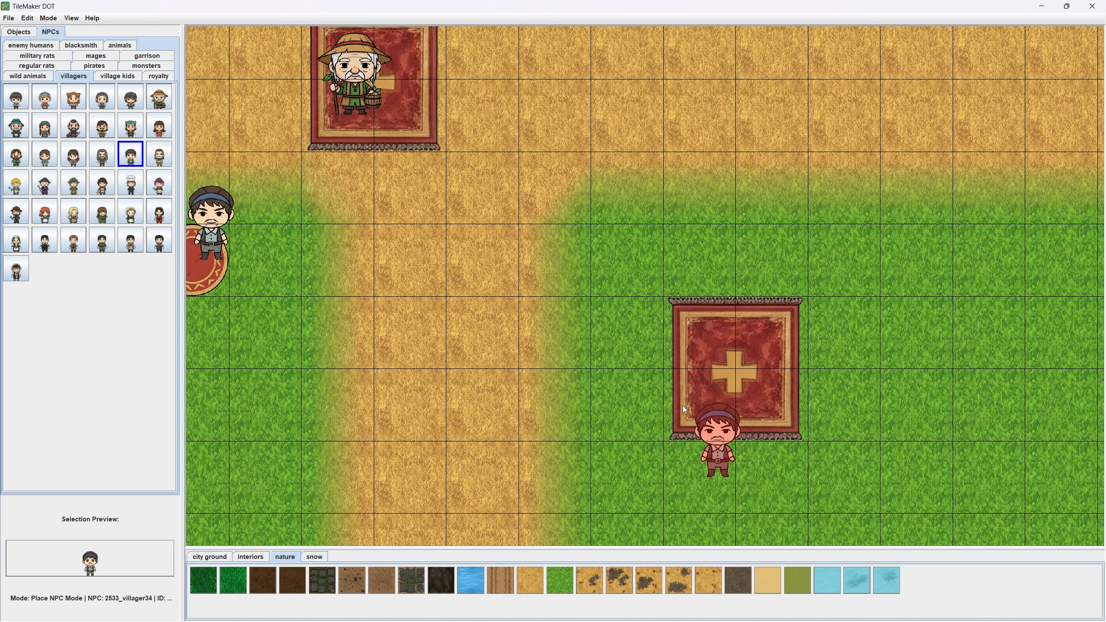
{"action": "left_click", "coordinate": [703, 349]}
{"action": "left_click", "coordinate": [757, 288]}
Erase the blue-headband villagers, the round rug and the cross rug from the grass on both sides of the vertical path.
{"action": "left_click_drag", "start_coordinate": [661, 331], "coordinate": [726, 323]}
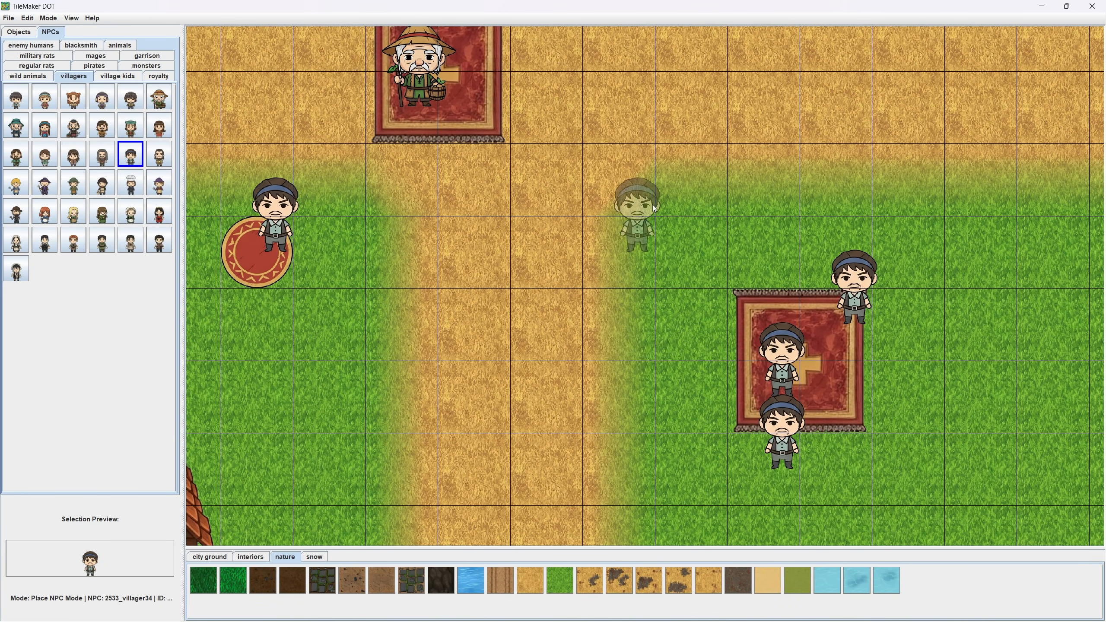
{"action": "left_click_drag", "start_coordinate": [627, 207], "coordinate": [686, 309]}
{"action": "key", "text": "e"}
{"action": "left_click", "coordinate": [333, 303]}
{"action": "left_click", "coordinate": [893, 375]}
{"action": "left_click", "coordinate": [840, 407]}
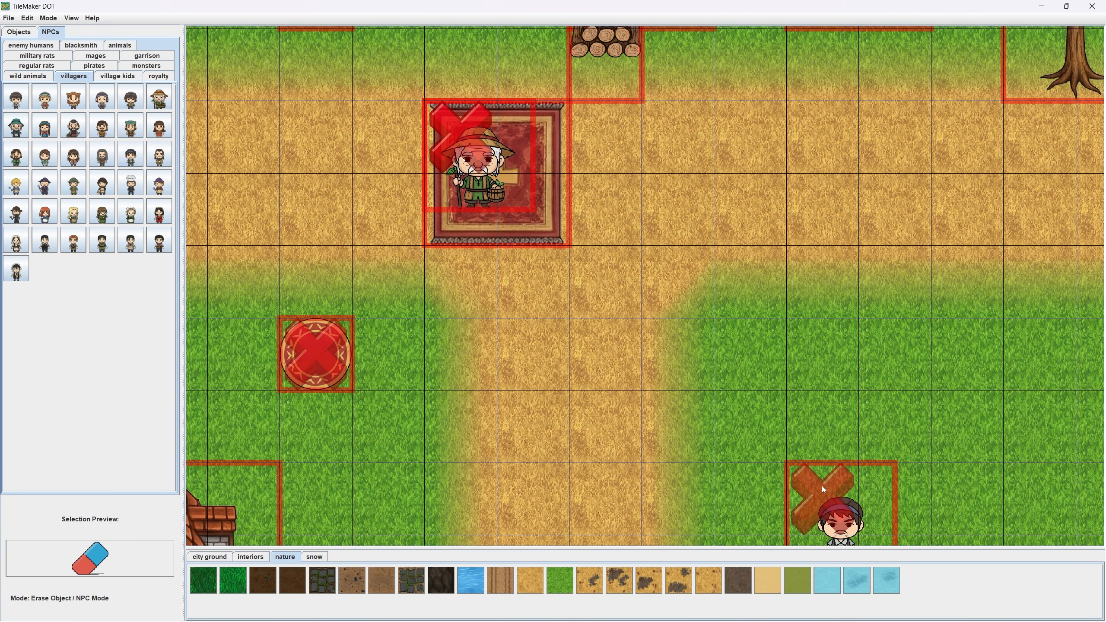
{"action": "left_click", "coordinate": [822, 486]}
{"action": "left_click_drag", "start_coordinate": [480, 382], "coordinate": [529, 299]}
{"action": "left_click", "coordinate": [361, 272]}
{"action": "left_click_drag", "start_coordinate": [448, 175], "coordinate": [437, 373]}
{"action": "key", "text": "e"}
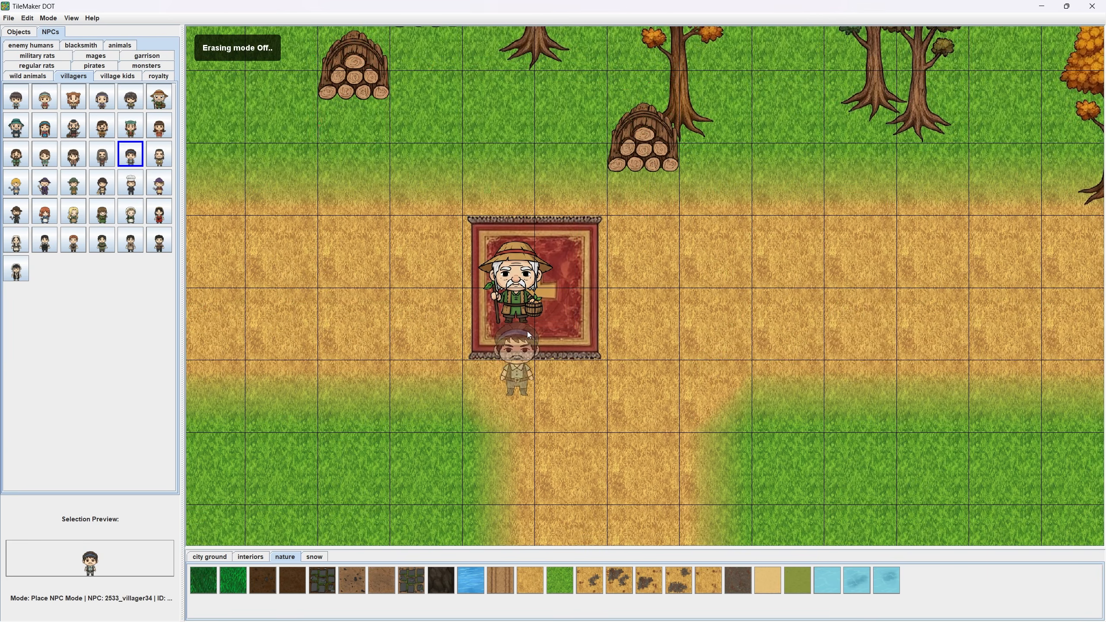
Erase the old farmer and the red cross rug from the junction of the horizontal and vertical paths.
{"action": "scroll", "coordinate": [527, 331], "scroll_direction": "down", "scroll_amount": 3}
{"action": "left_click_drag", "start_coordinate": [559, 431], "coordinate": [692, 282]}
{"action": "left_click_drag", "start_coordinate": [634, 252], "coordinate": [571, 390]}
{"action": "key", "text": "e"}
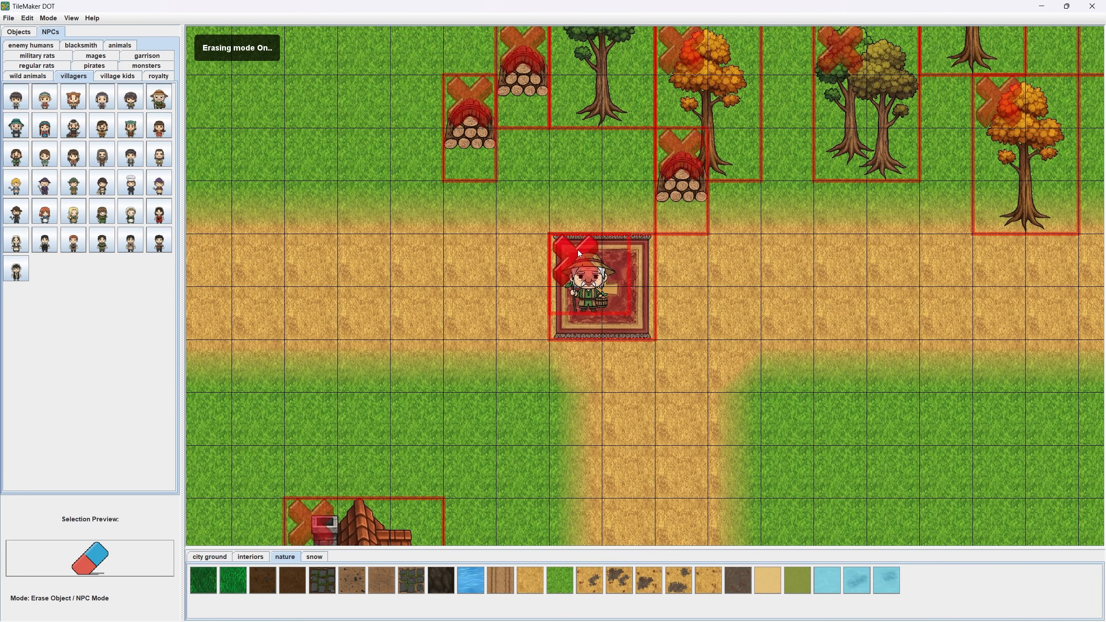
{"action": "left_click", "coordinate": [578, 250]}
{"action": "key", "text": "e"}
{"action": "scroll", "coordinate": [521, 330], "scroll_direction": "down", "scroll_amount": 7}
{"action": "left_click_drag", "start_coordinate": [496, 486], "coordinate": [589, 262]}
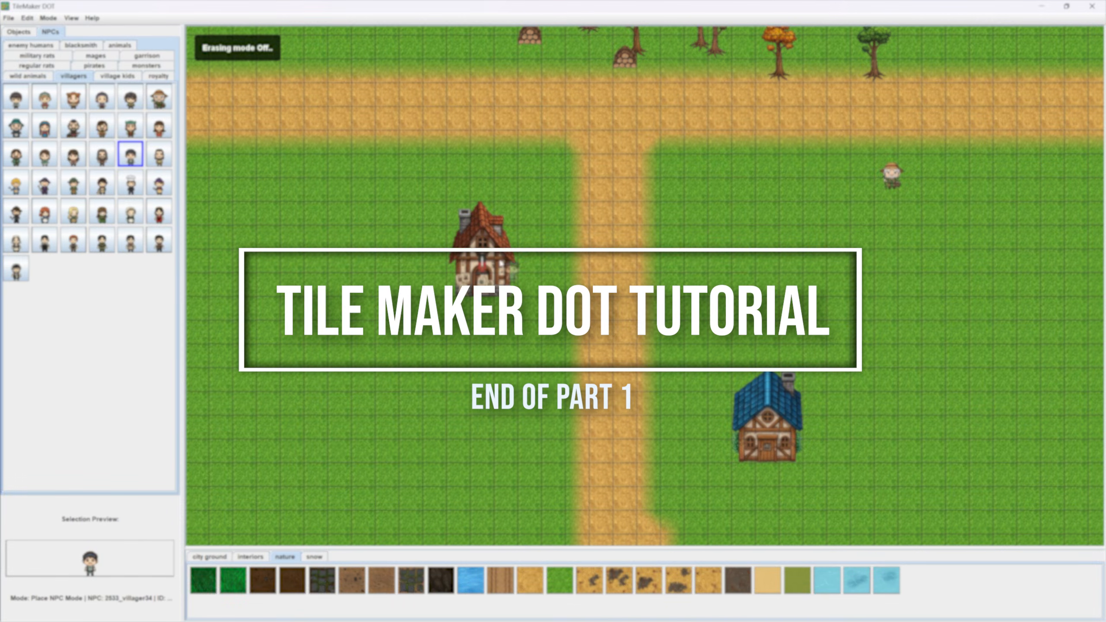
{"action": "key", "text": "e"}
{"action": "key", "text": "e"}
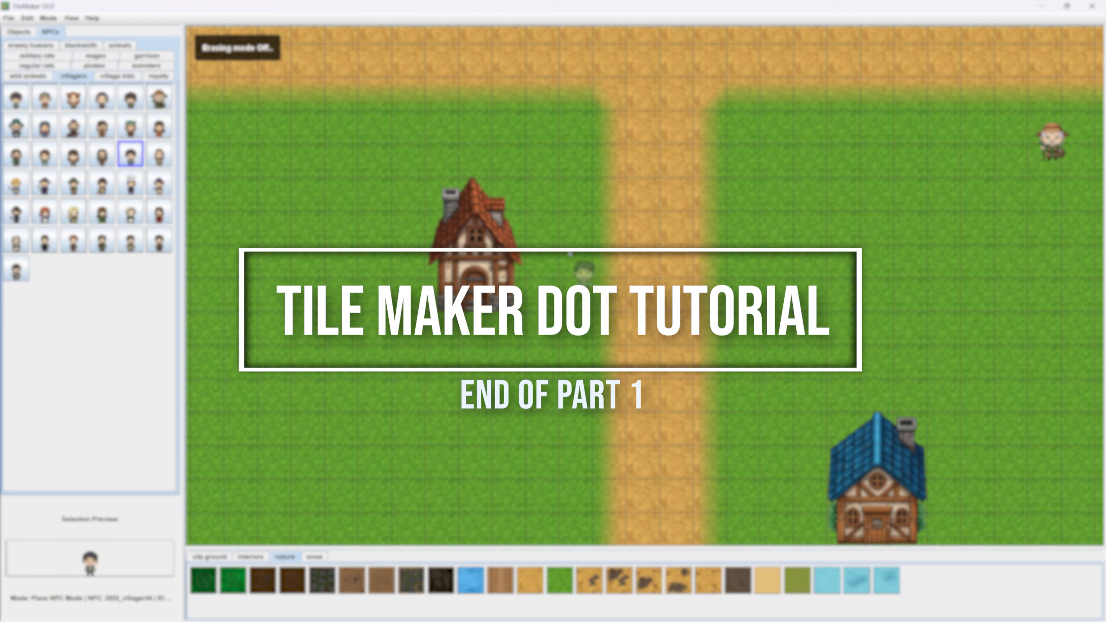